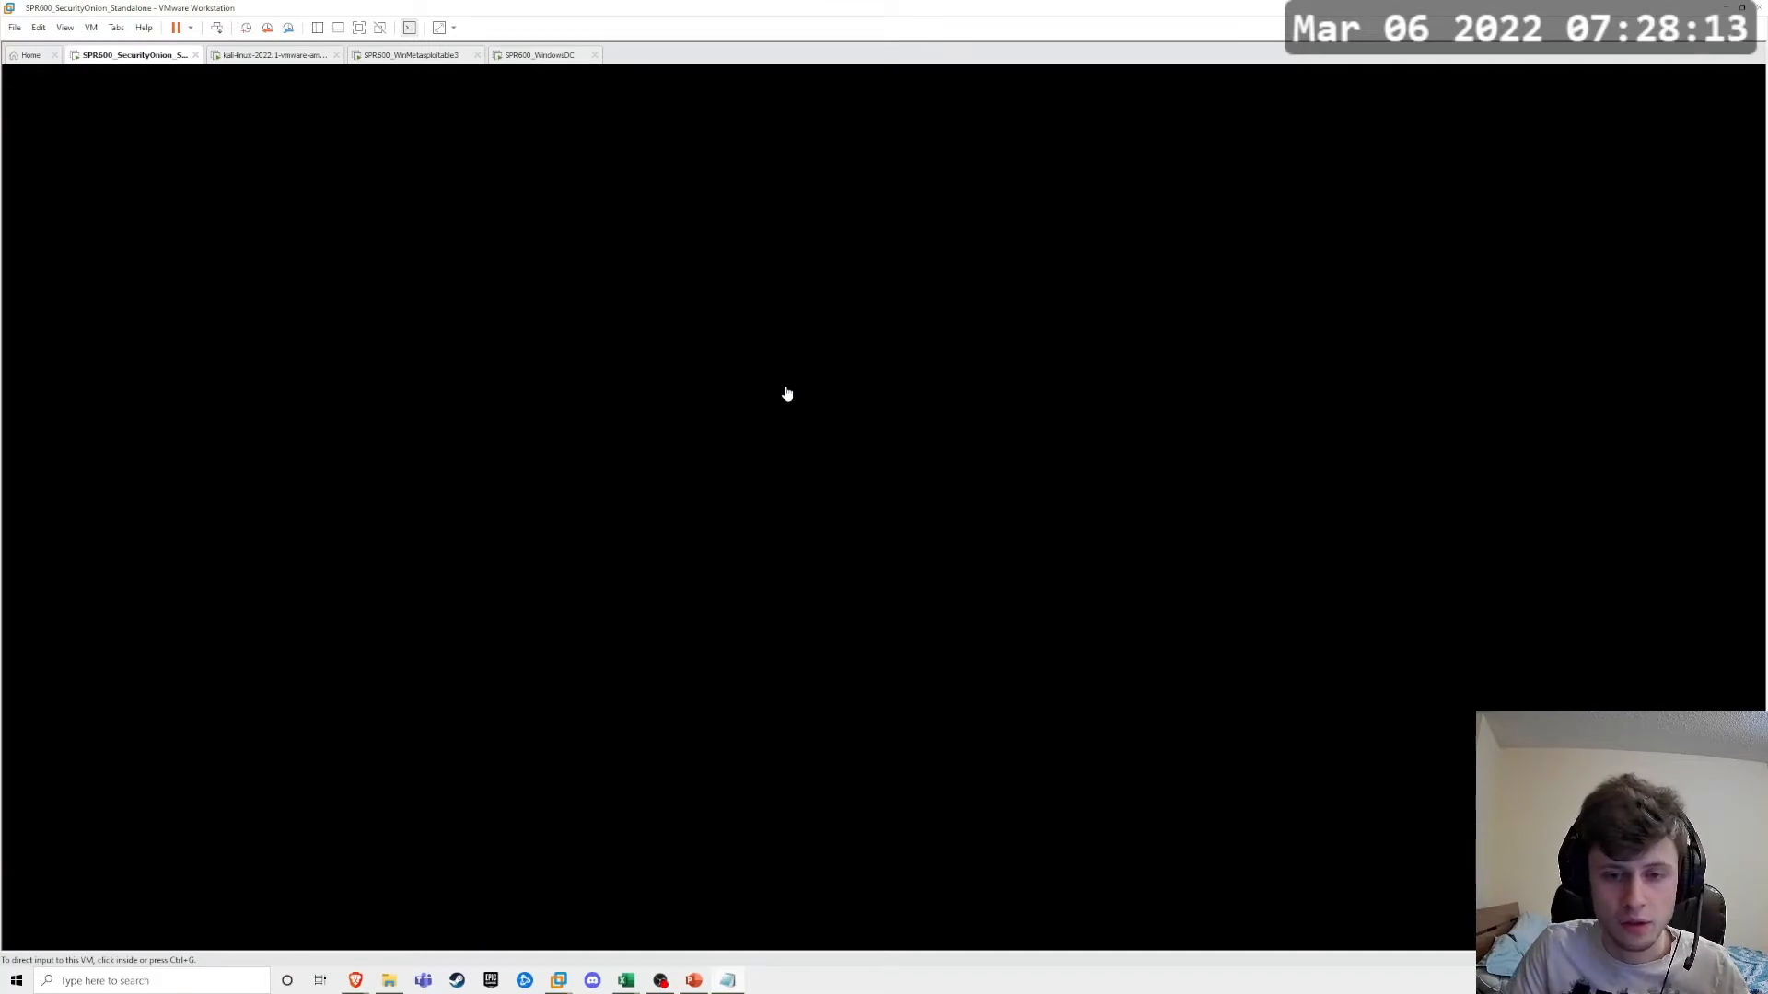
Step: Examine the command line of the first copy event, tracing its source file, target host, C$ share and destination file
click(719, 516)
drag(703, 616, 749, 213)
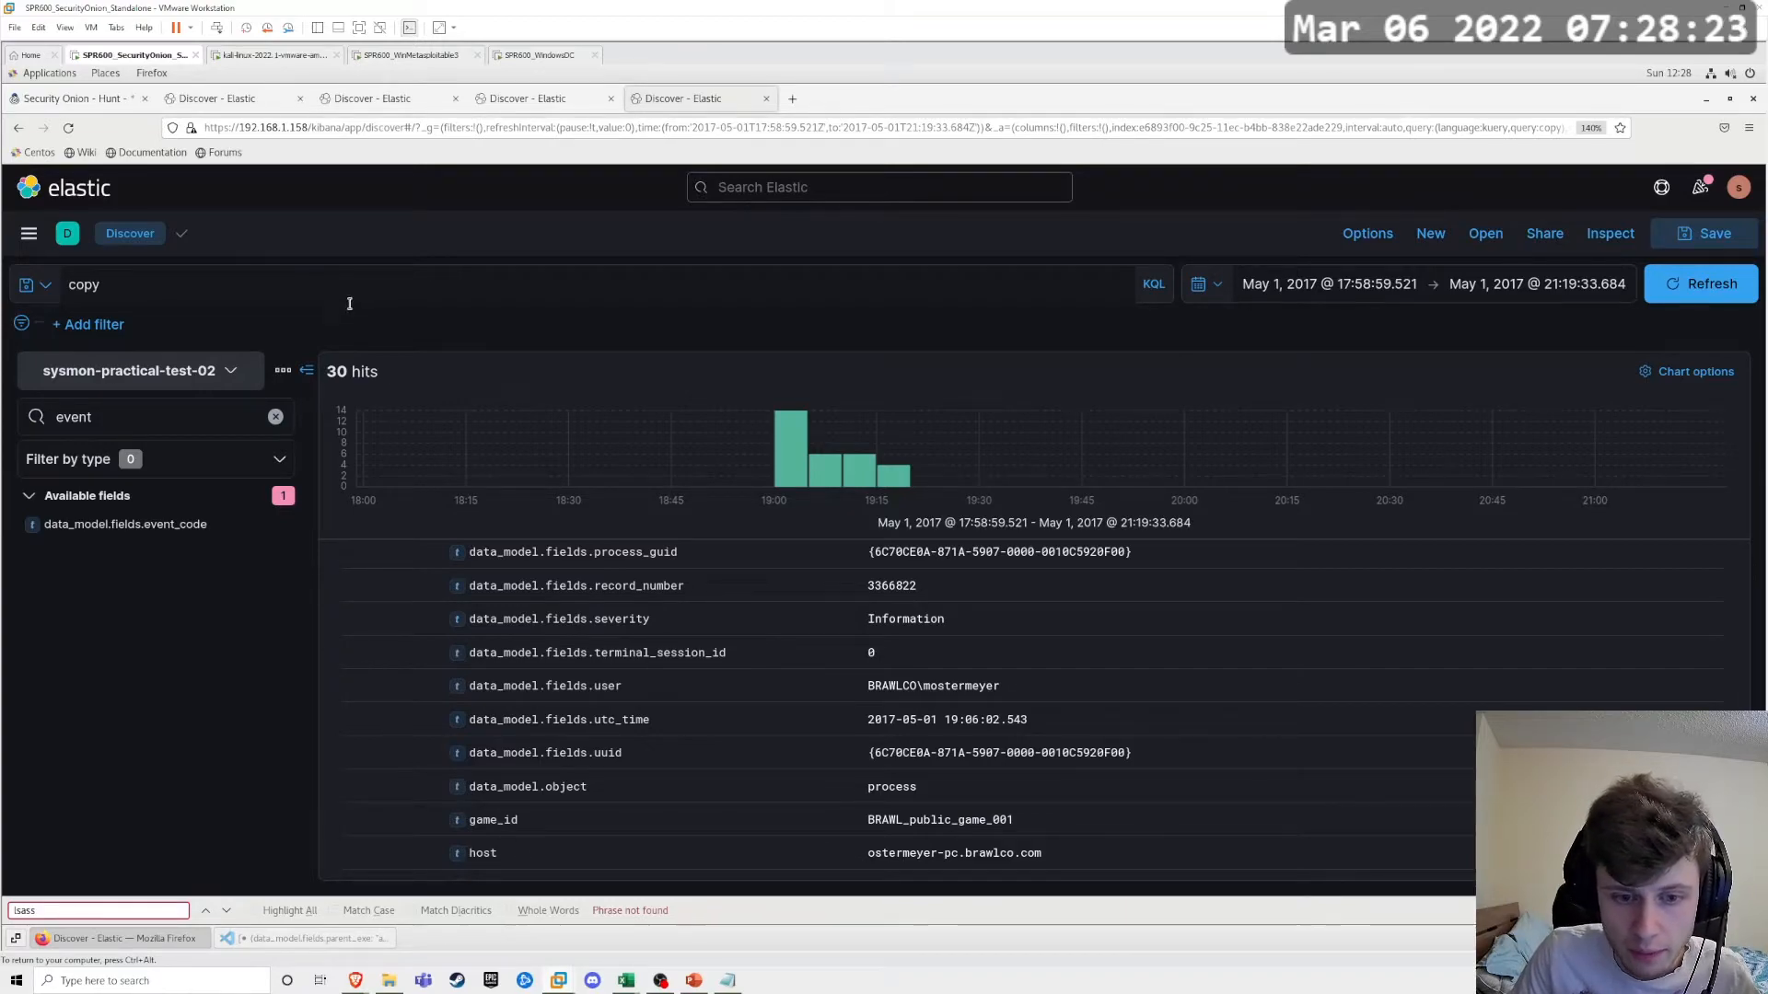
scroll(505, 575, up, 4)
scroll(505, 576, up, 10)
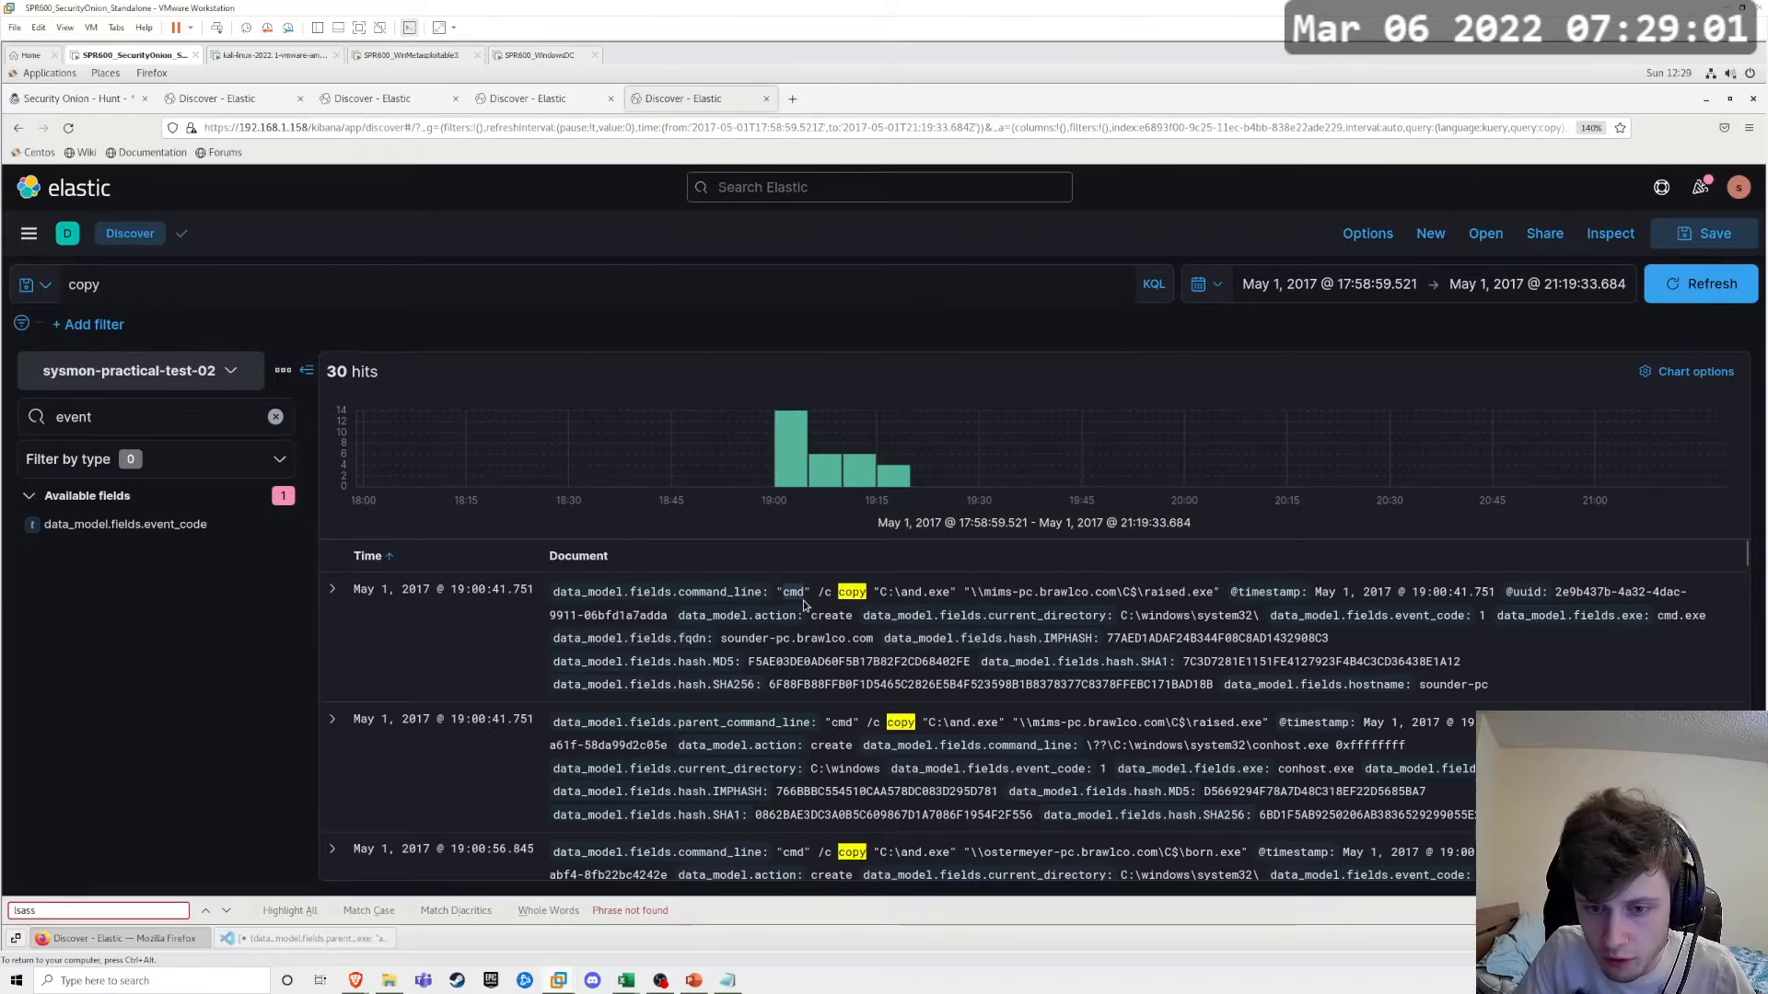
mouse_move(901, 594)
mouse_down()
mouse_move(946, 595)
mouse_move(932, 595)
mouse_up()
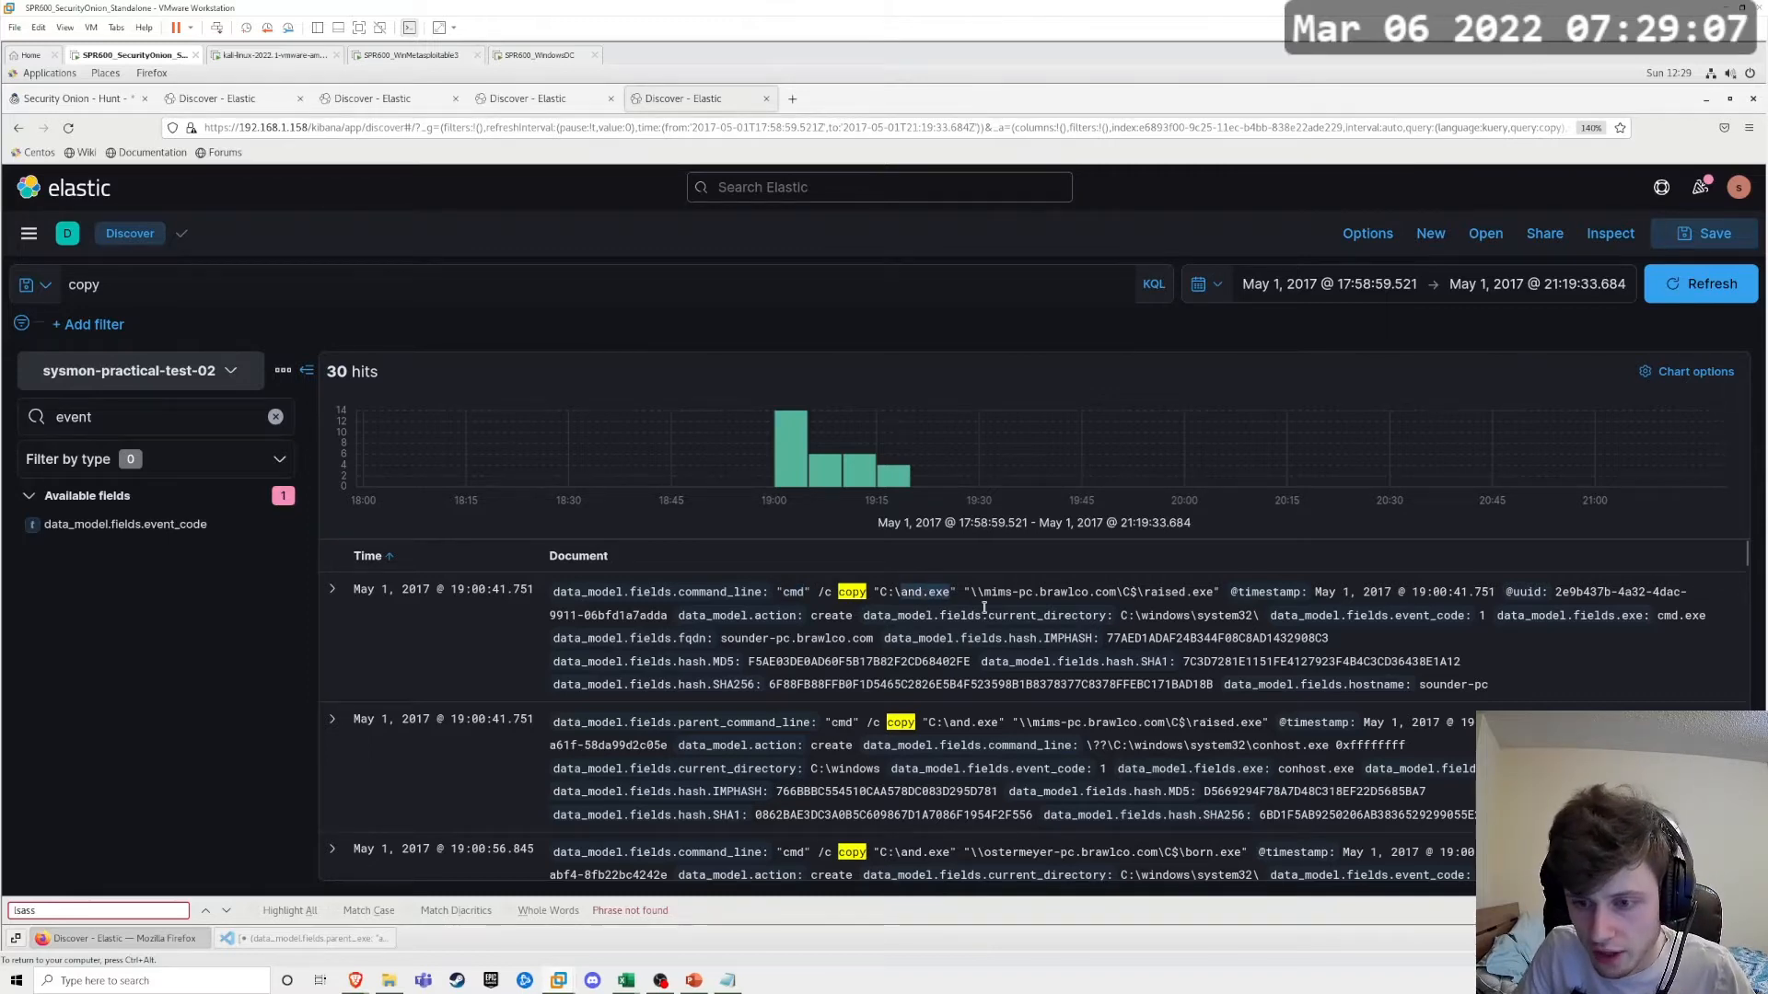
drag(983, 595, 1032, 595)
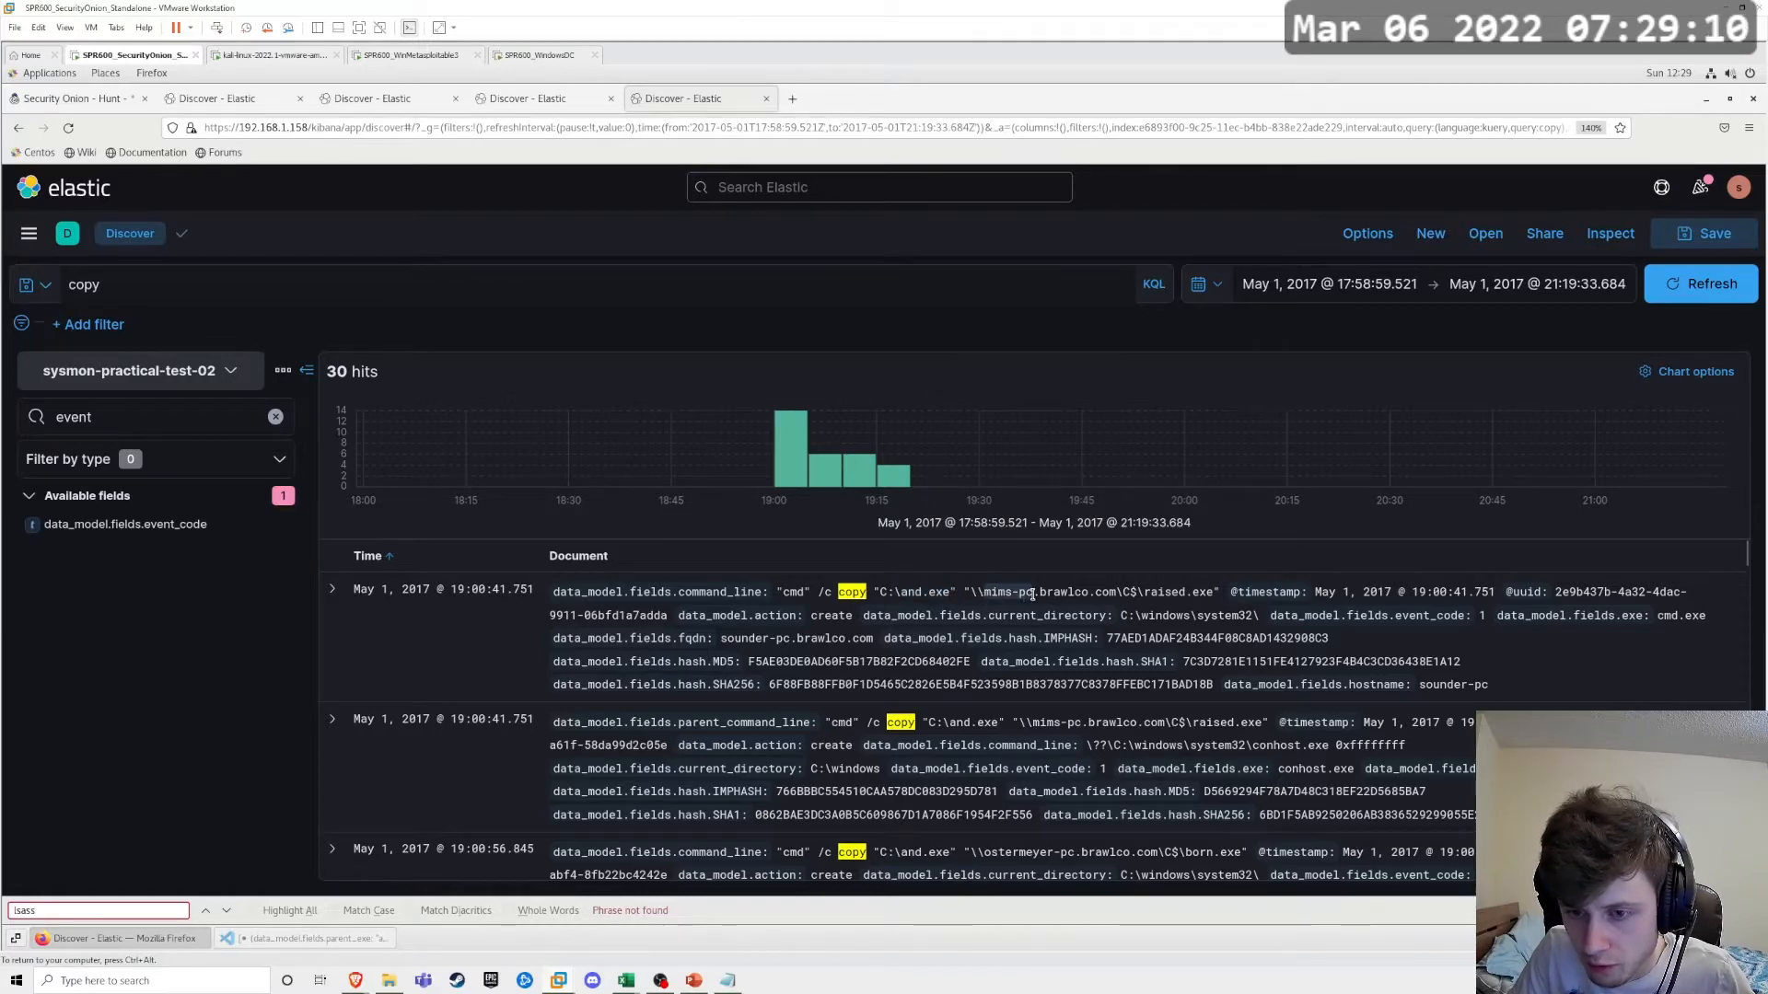
click(1128, 593)
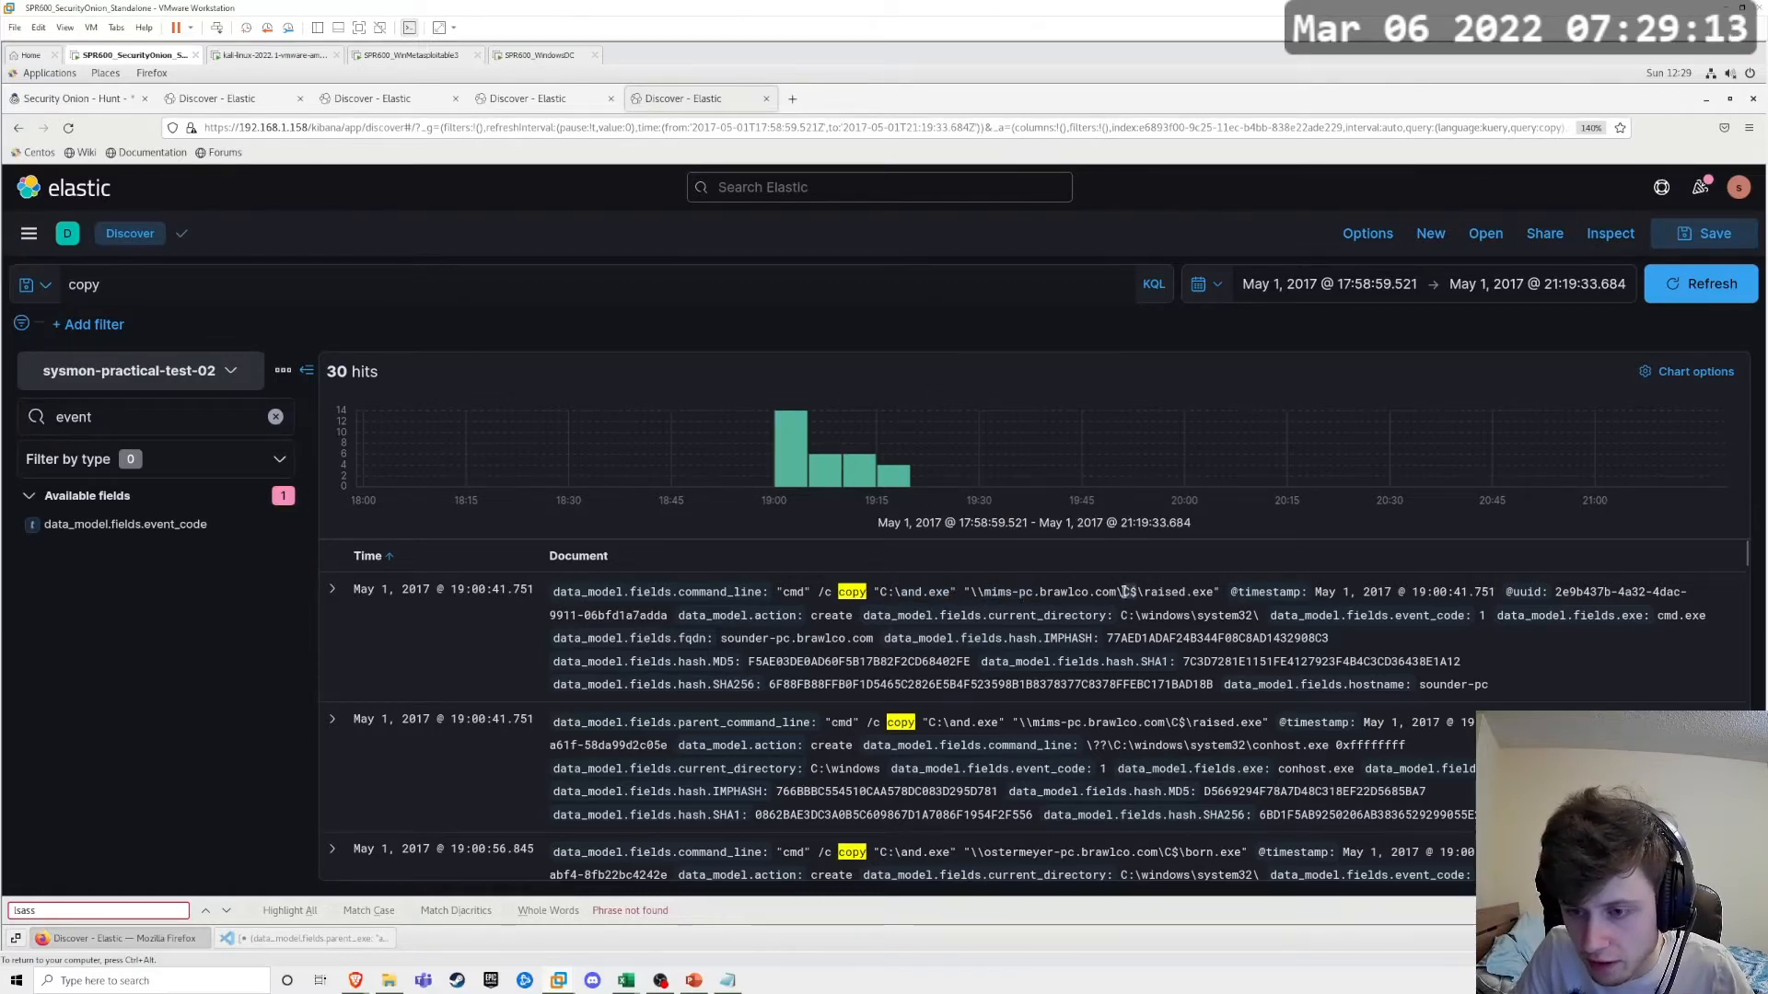
drag(1143, 594, 1197, 597)
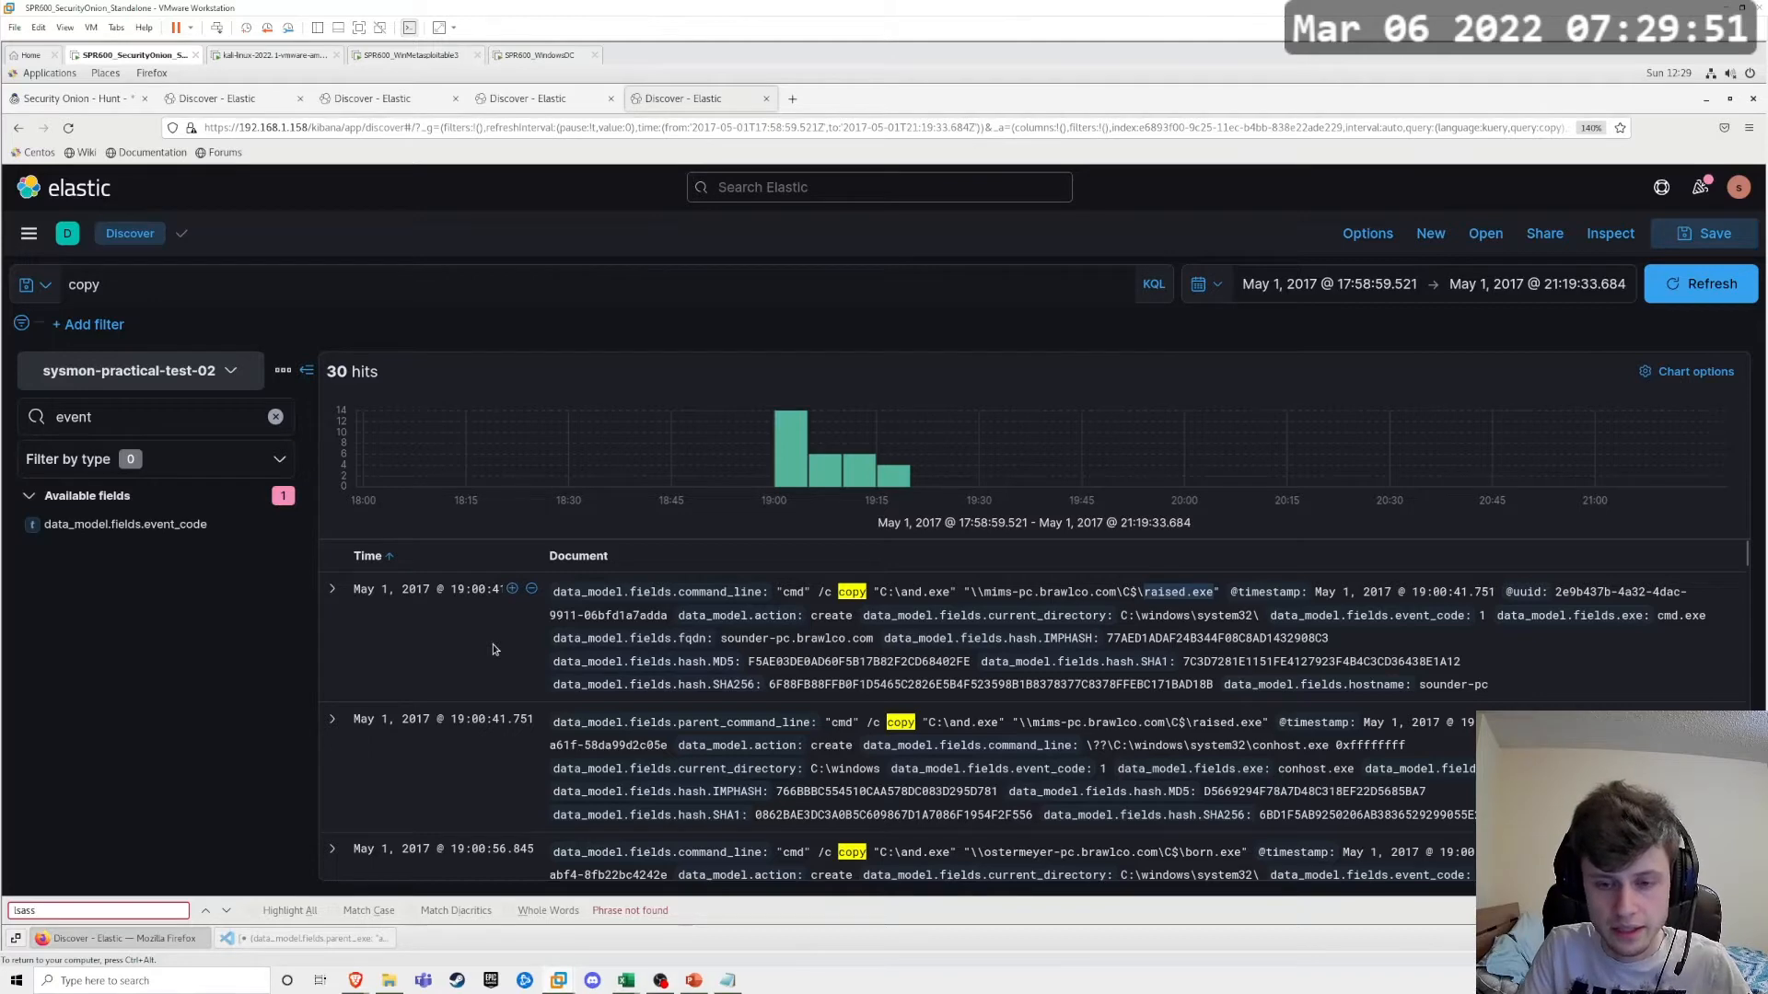
Step: Switch to Visual Studio Code and review the drafted query's parent_exe list and its command_line conditions with the host wildcard
click(313, 937)
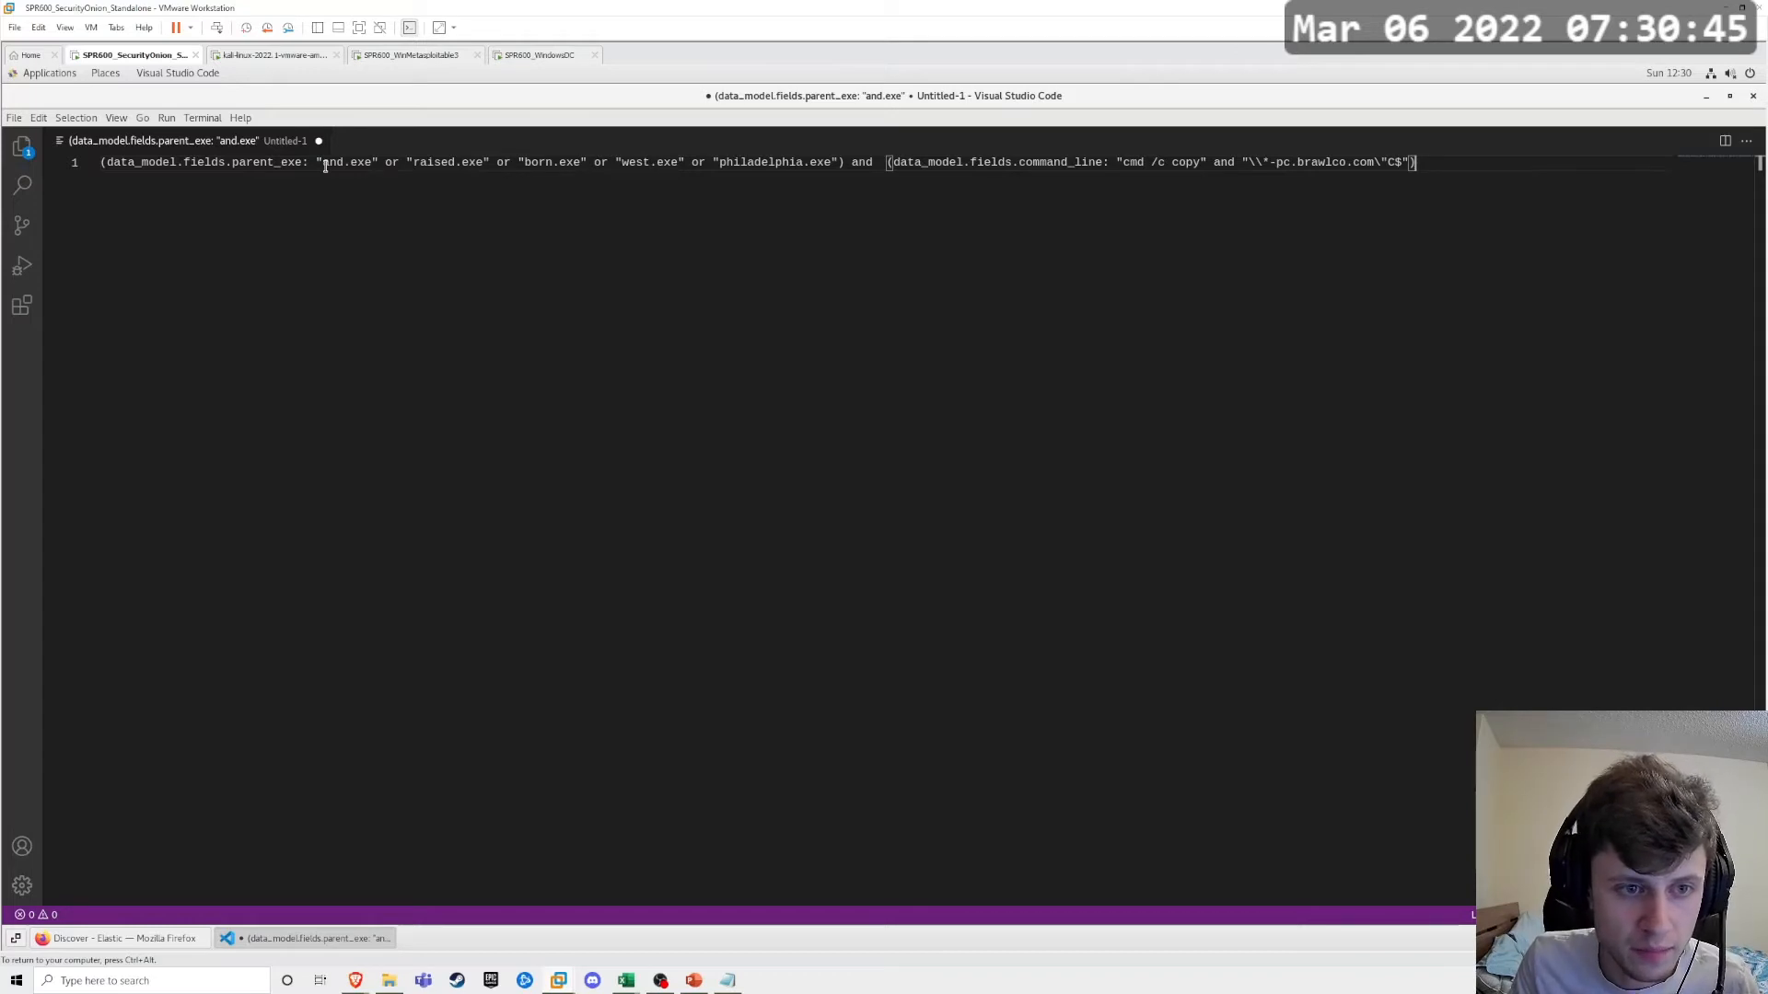
drag(323, 164, 371, 165)
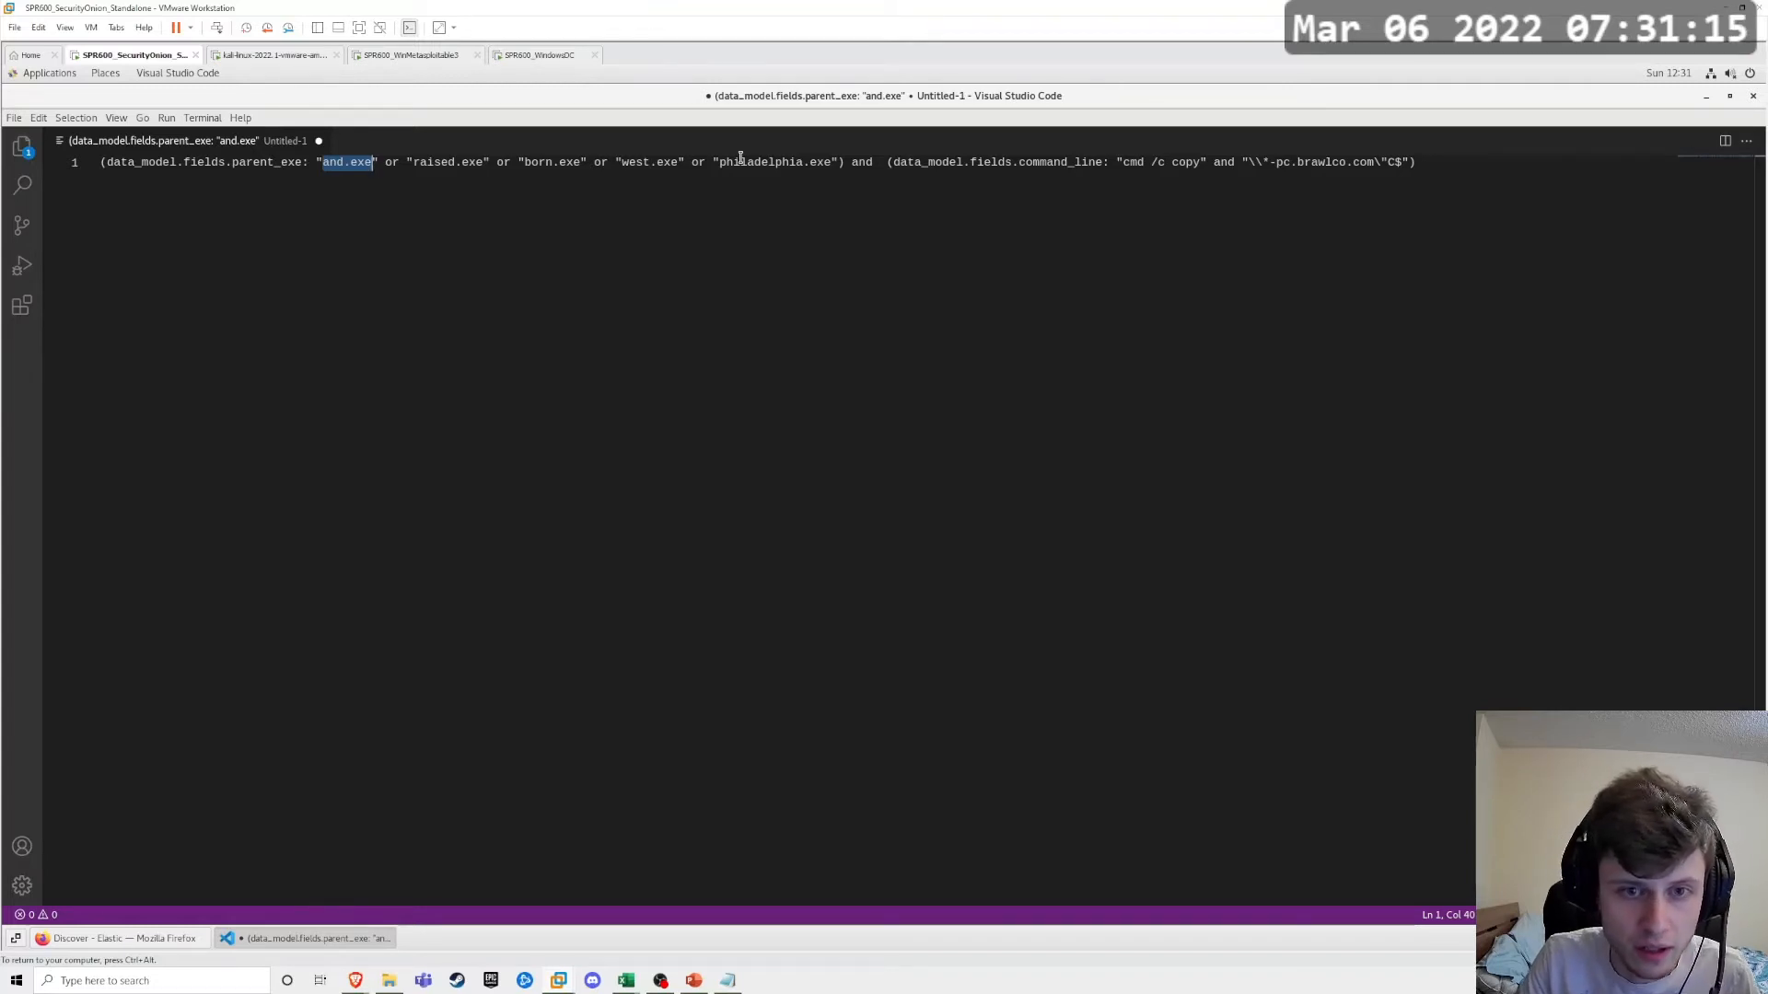
drag(101, 162, 323, 162)
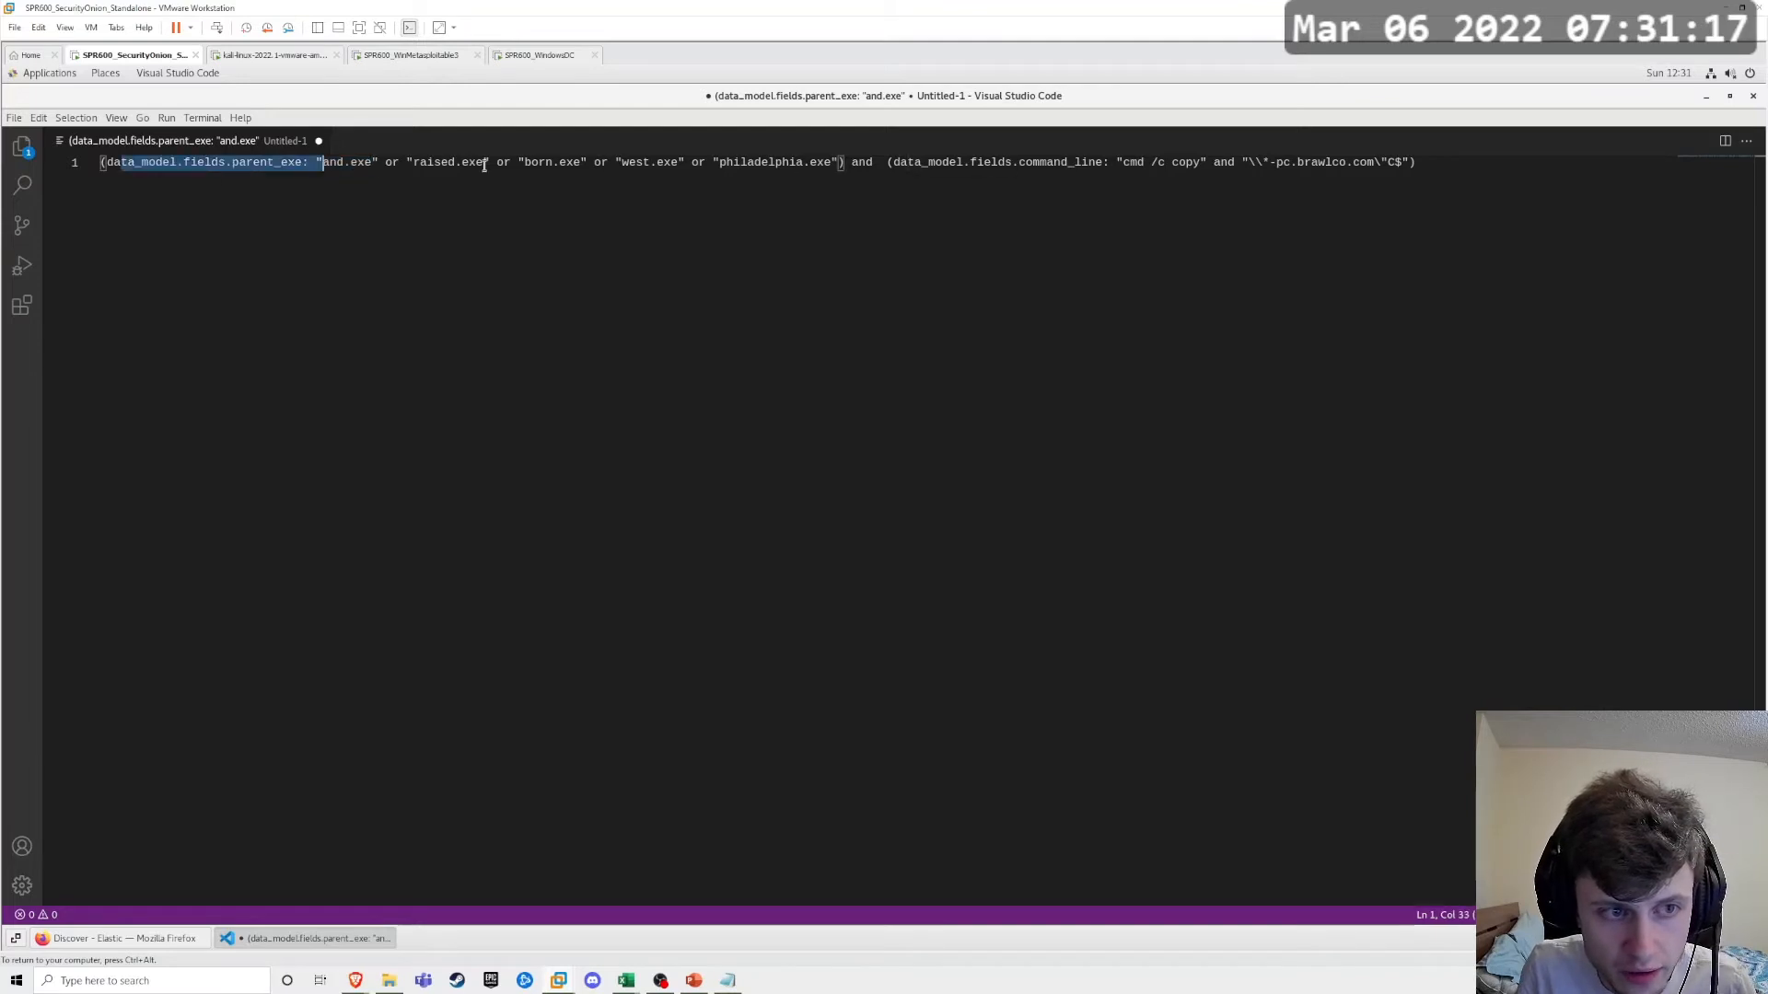
drag(484, 166, 832, 164)
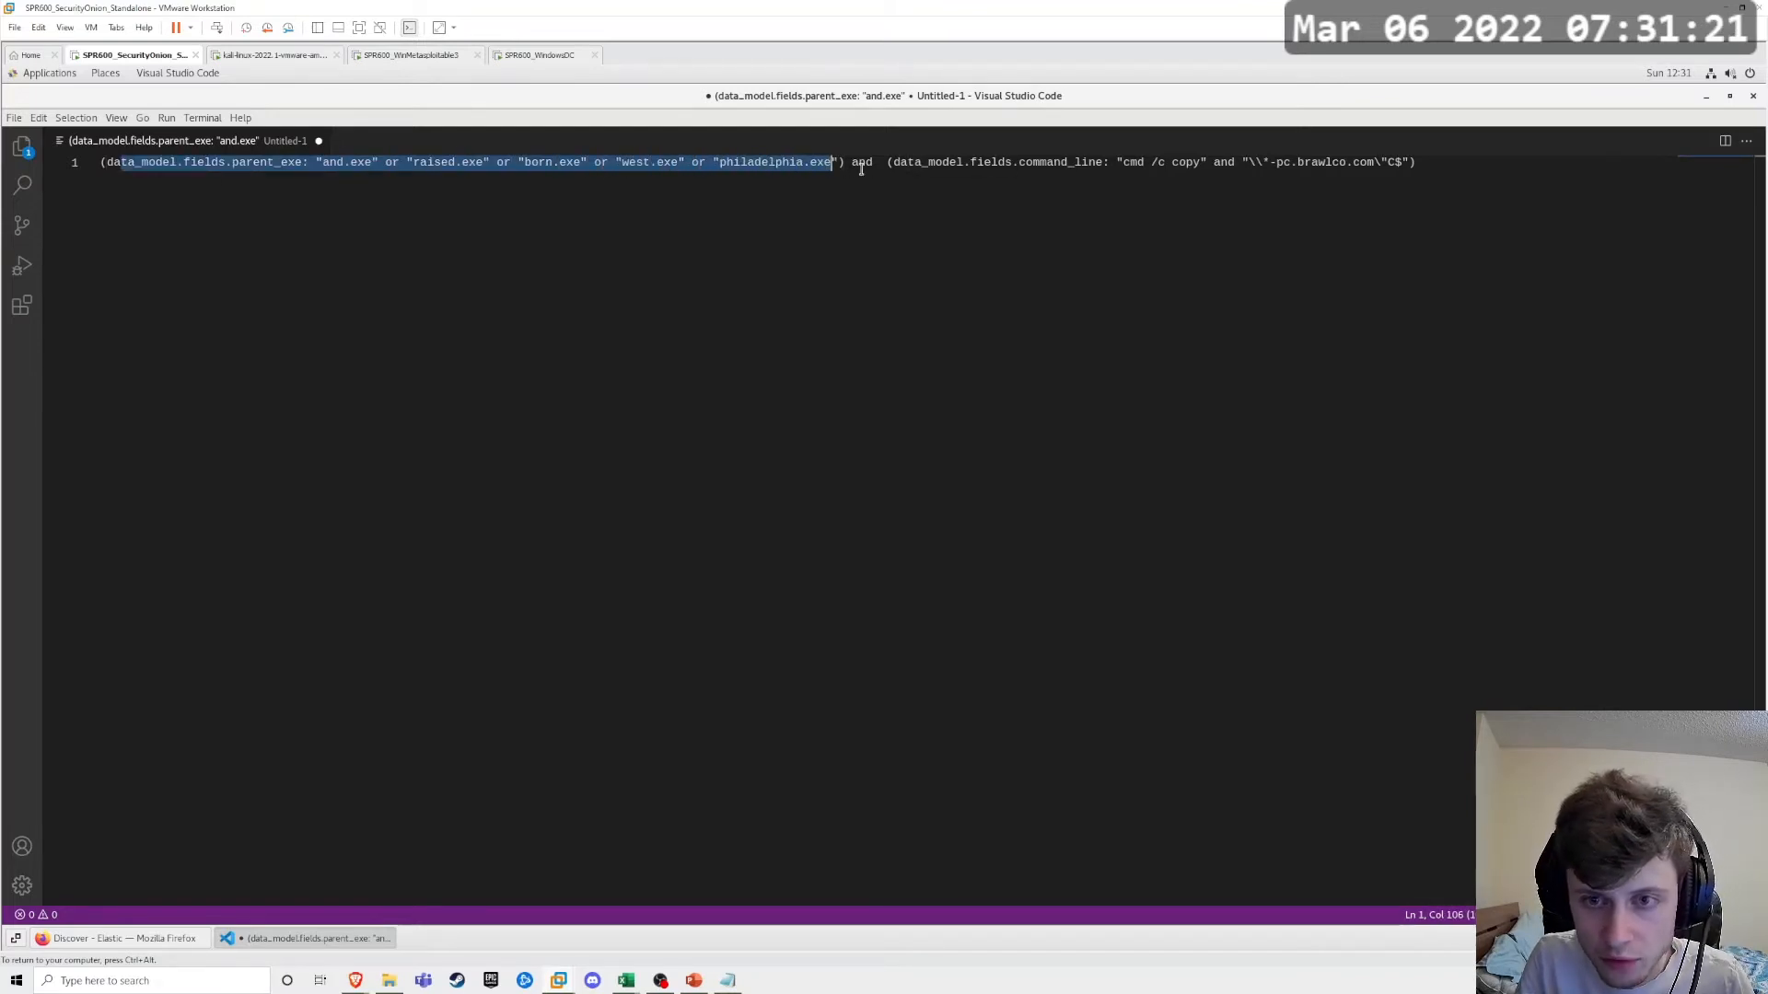
click(865, 164)
drag(886, 163, 999, 163)
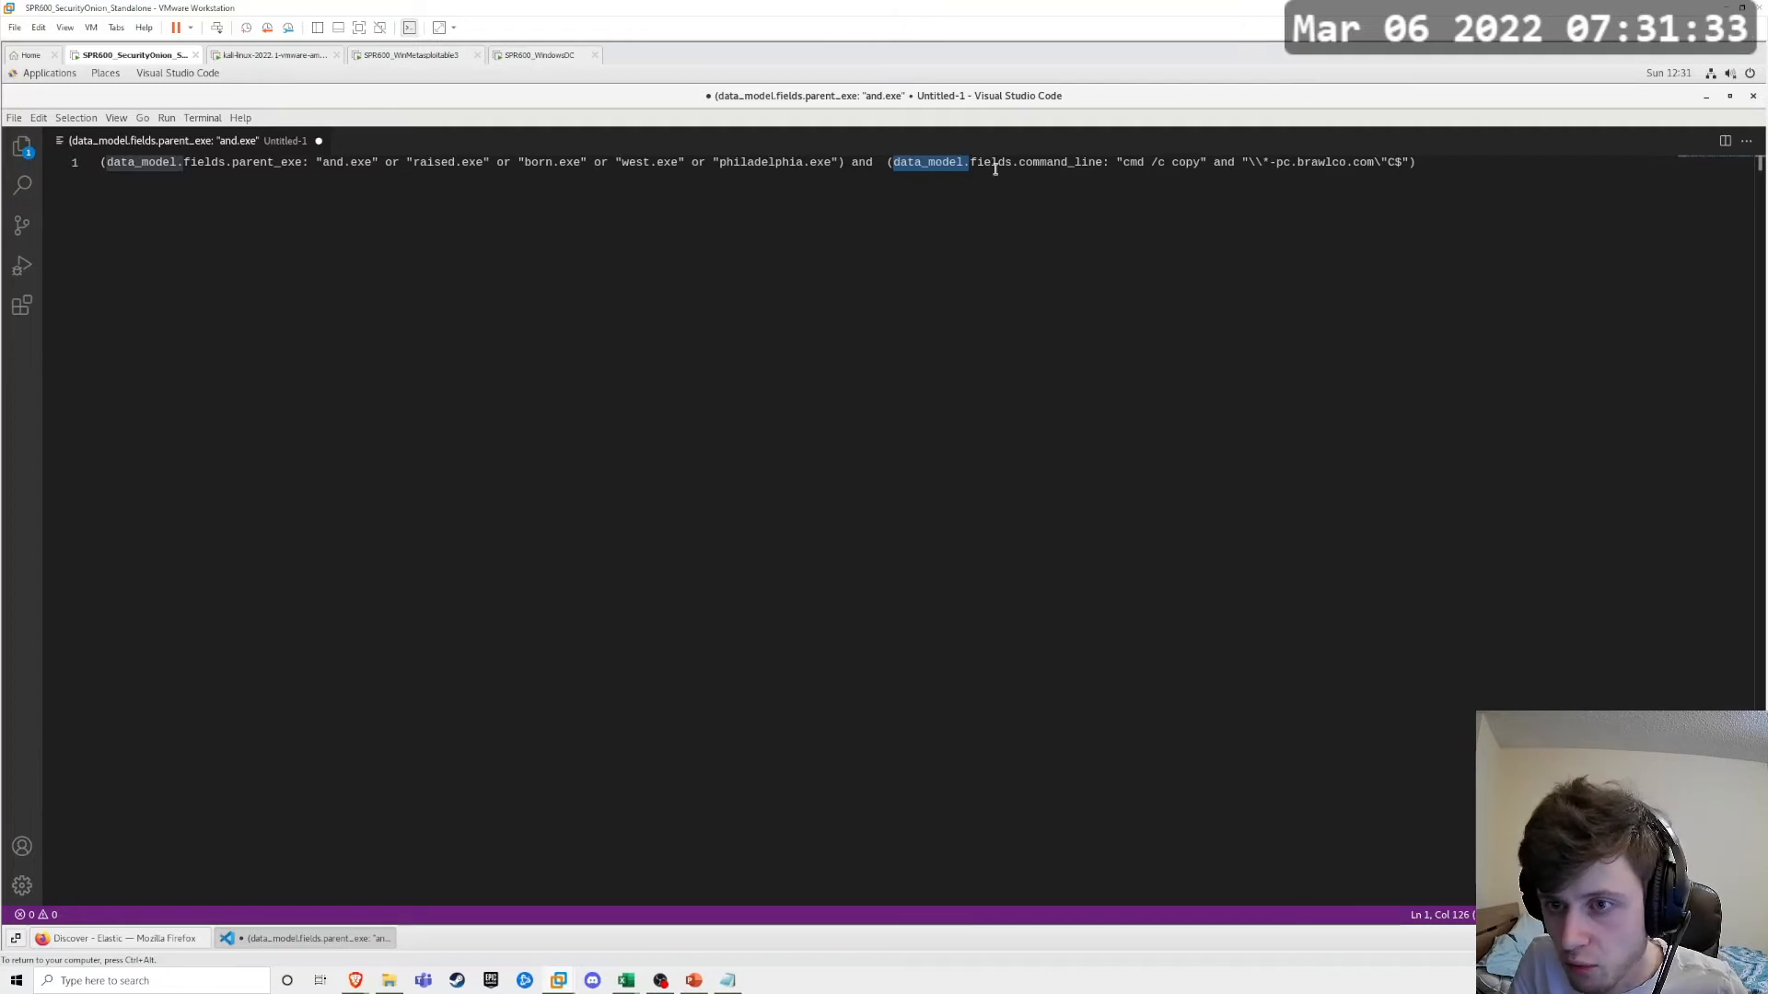
click(1144, 162)
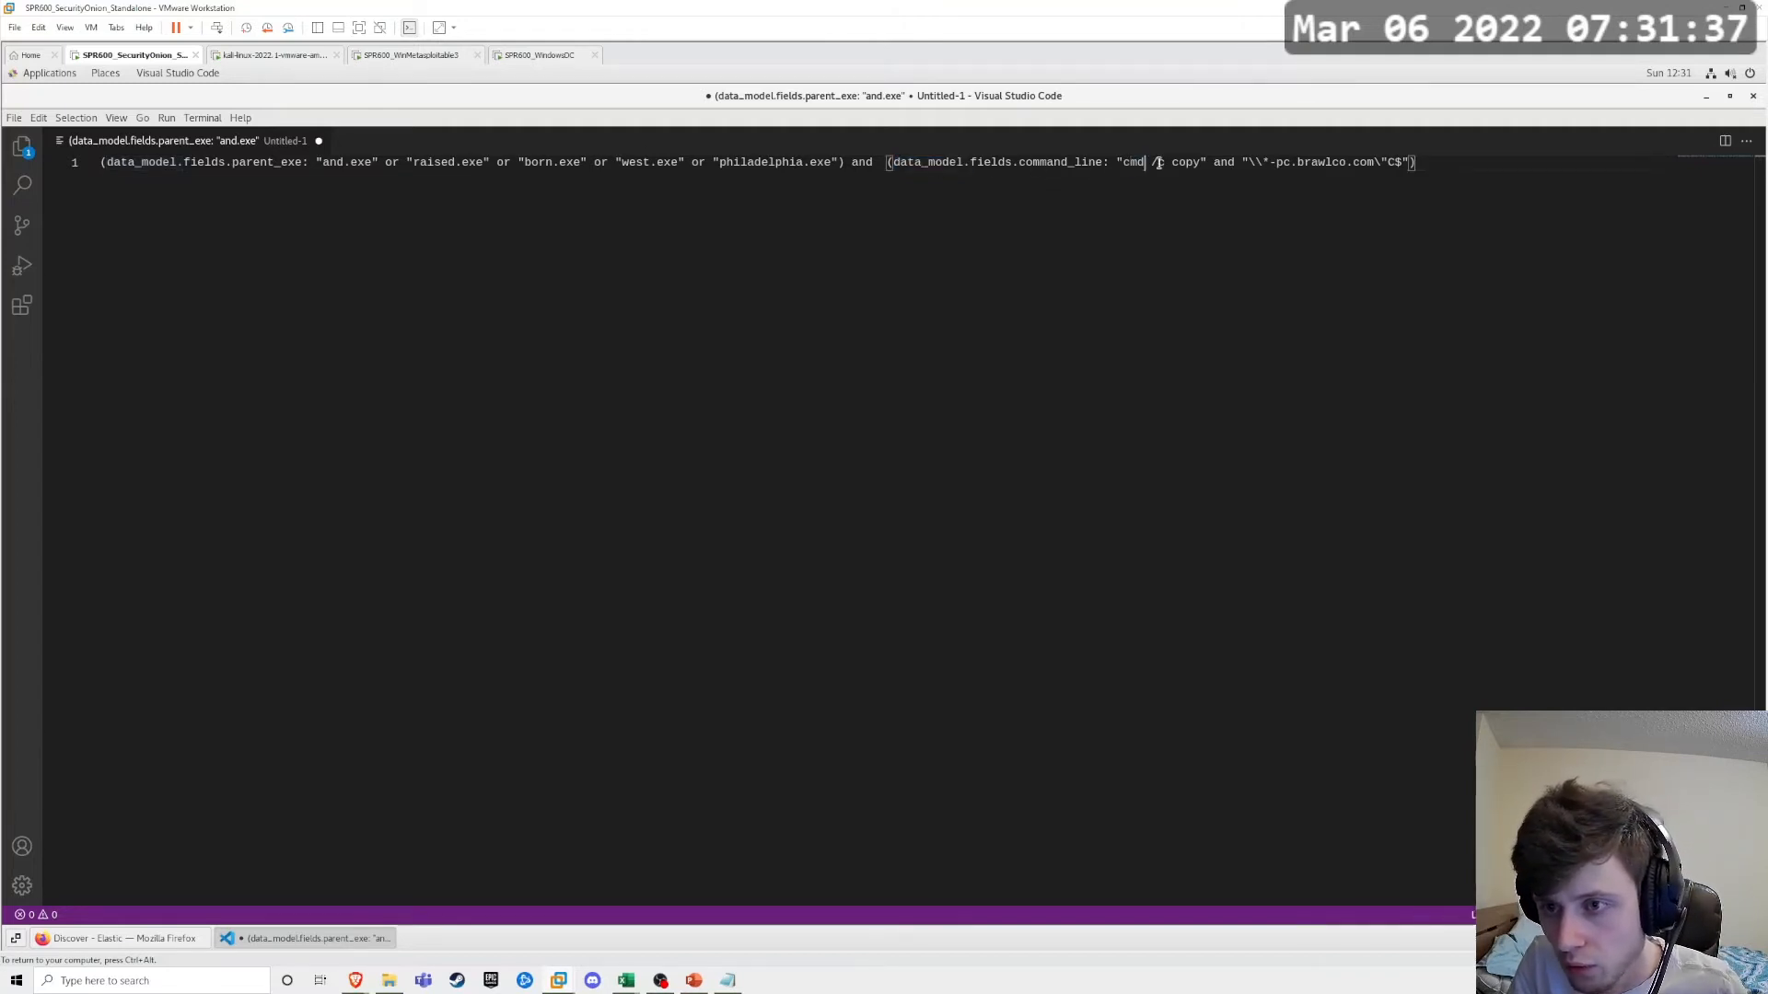
drag(1150, 164, 1206, 164)
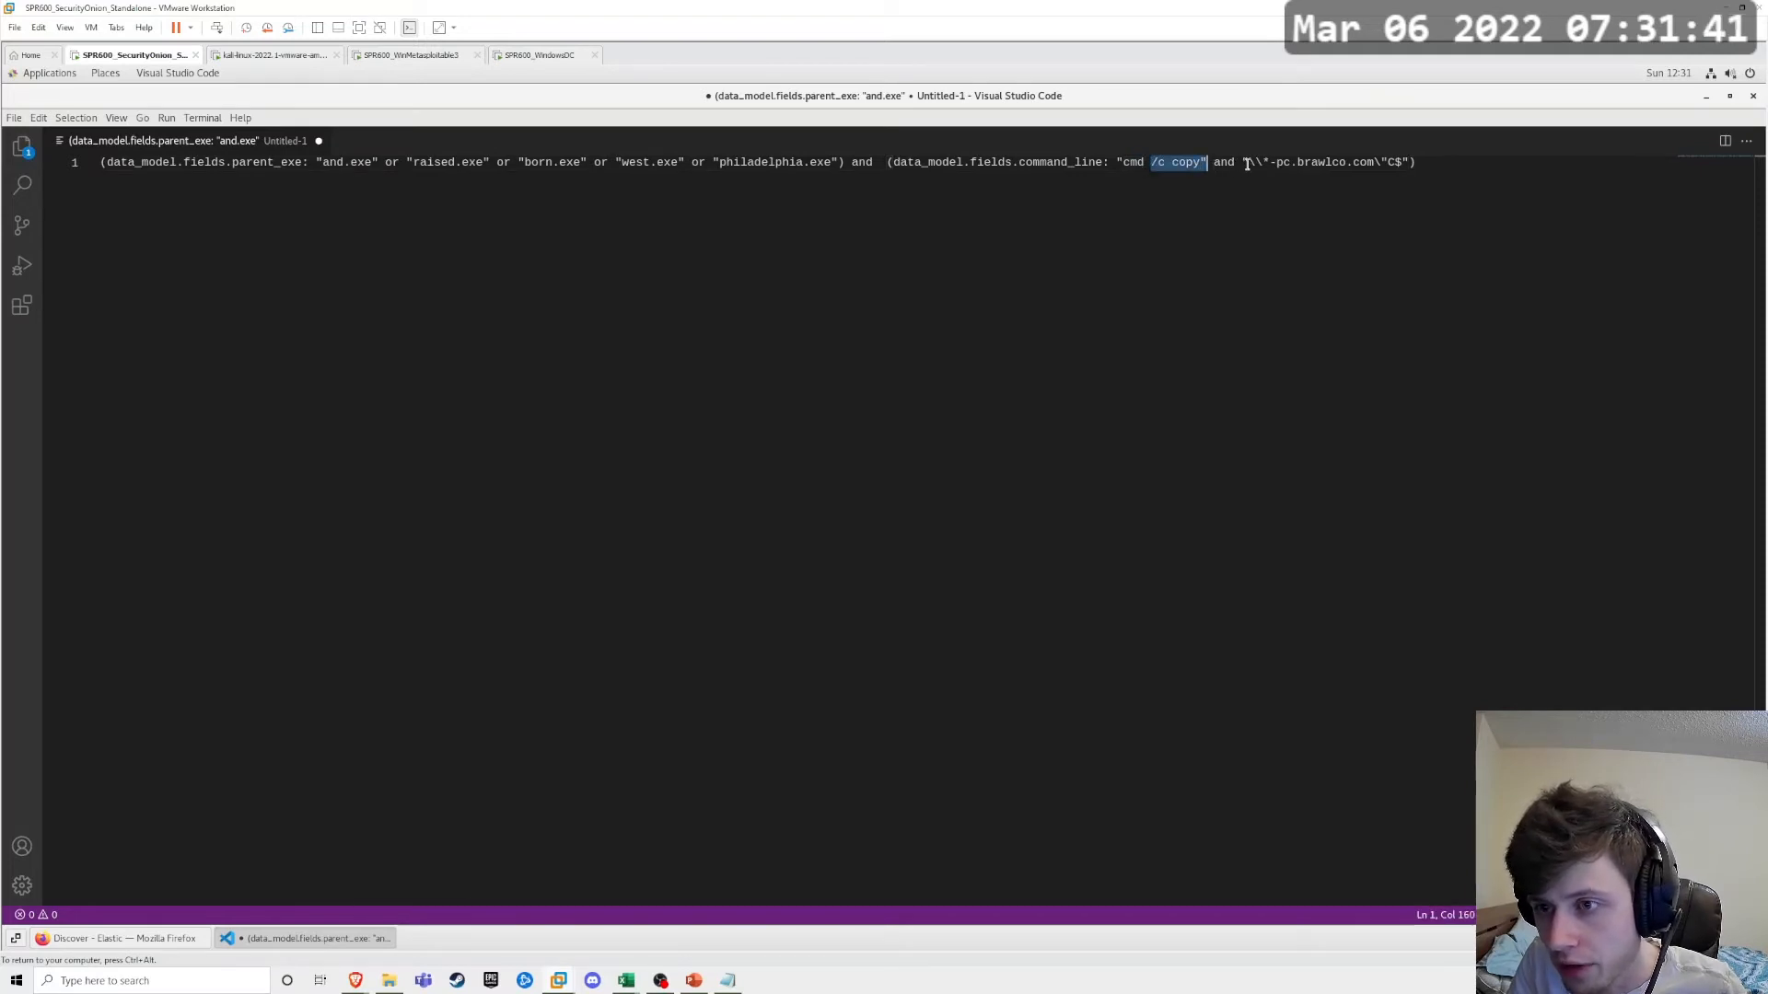
drag(1248, 164, 1263, 164)
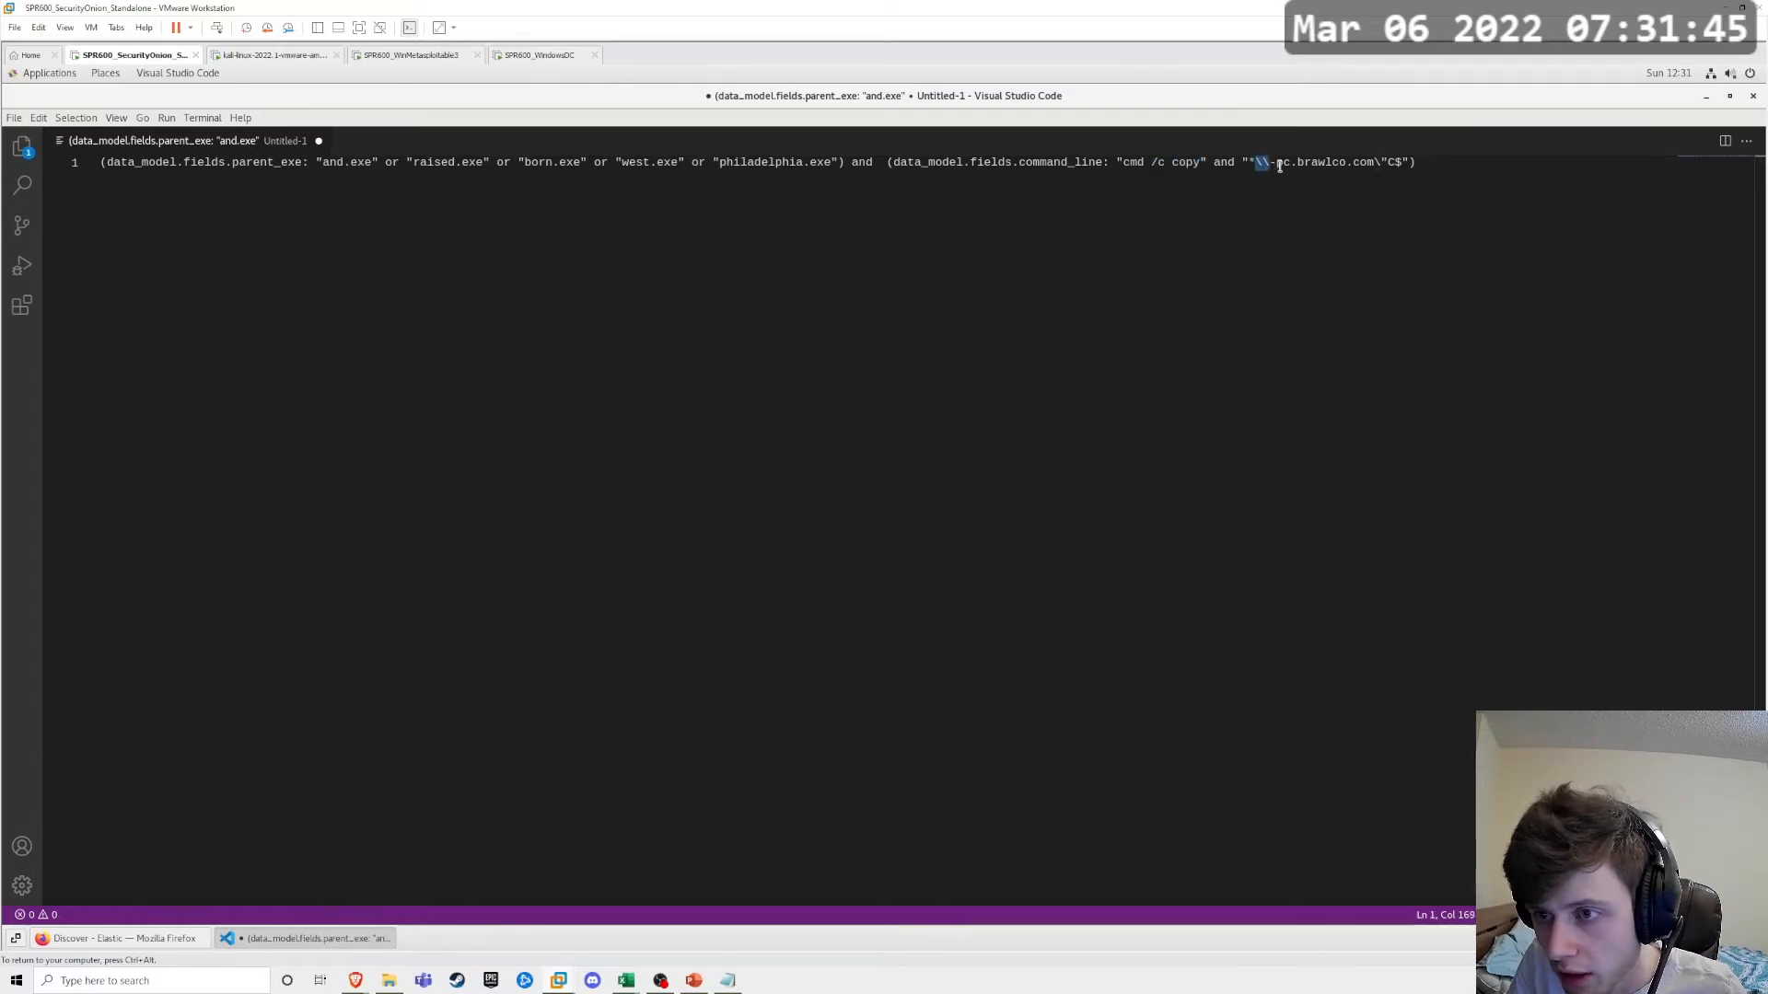
click(1293, 184)
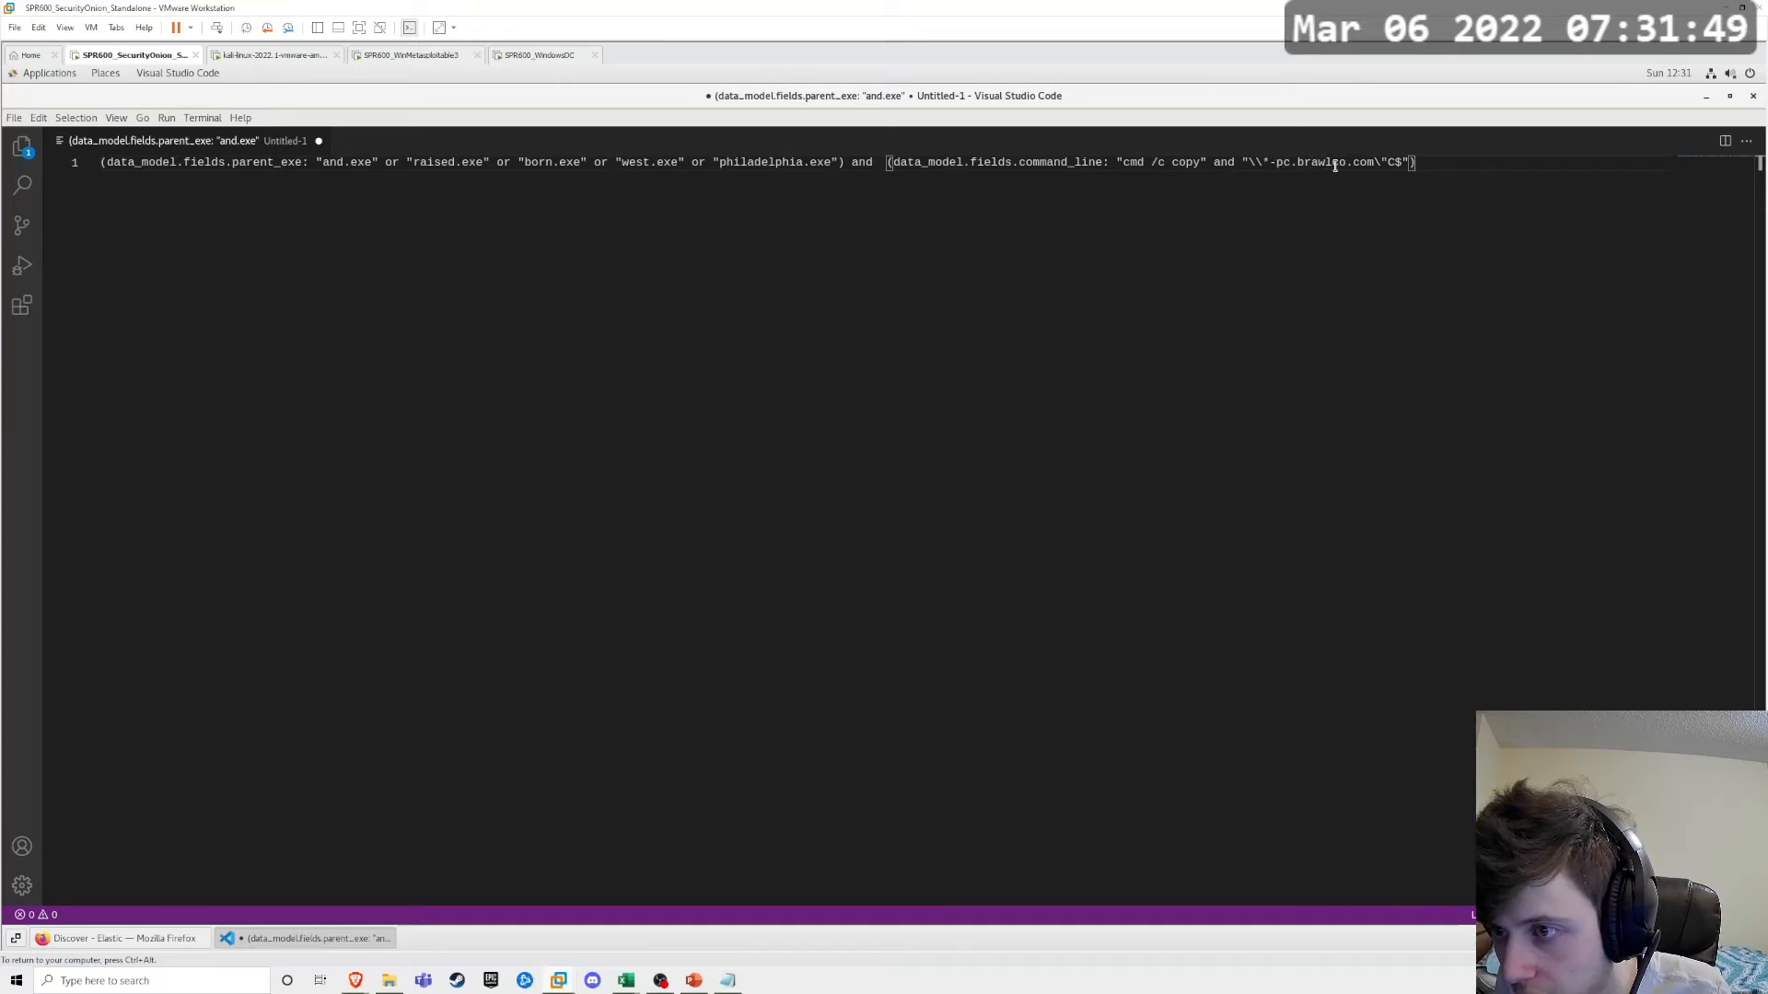
click(1264, 162)
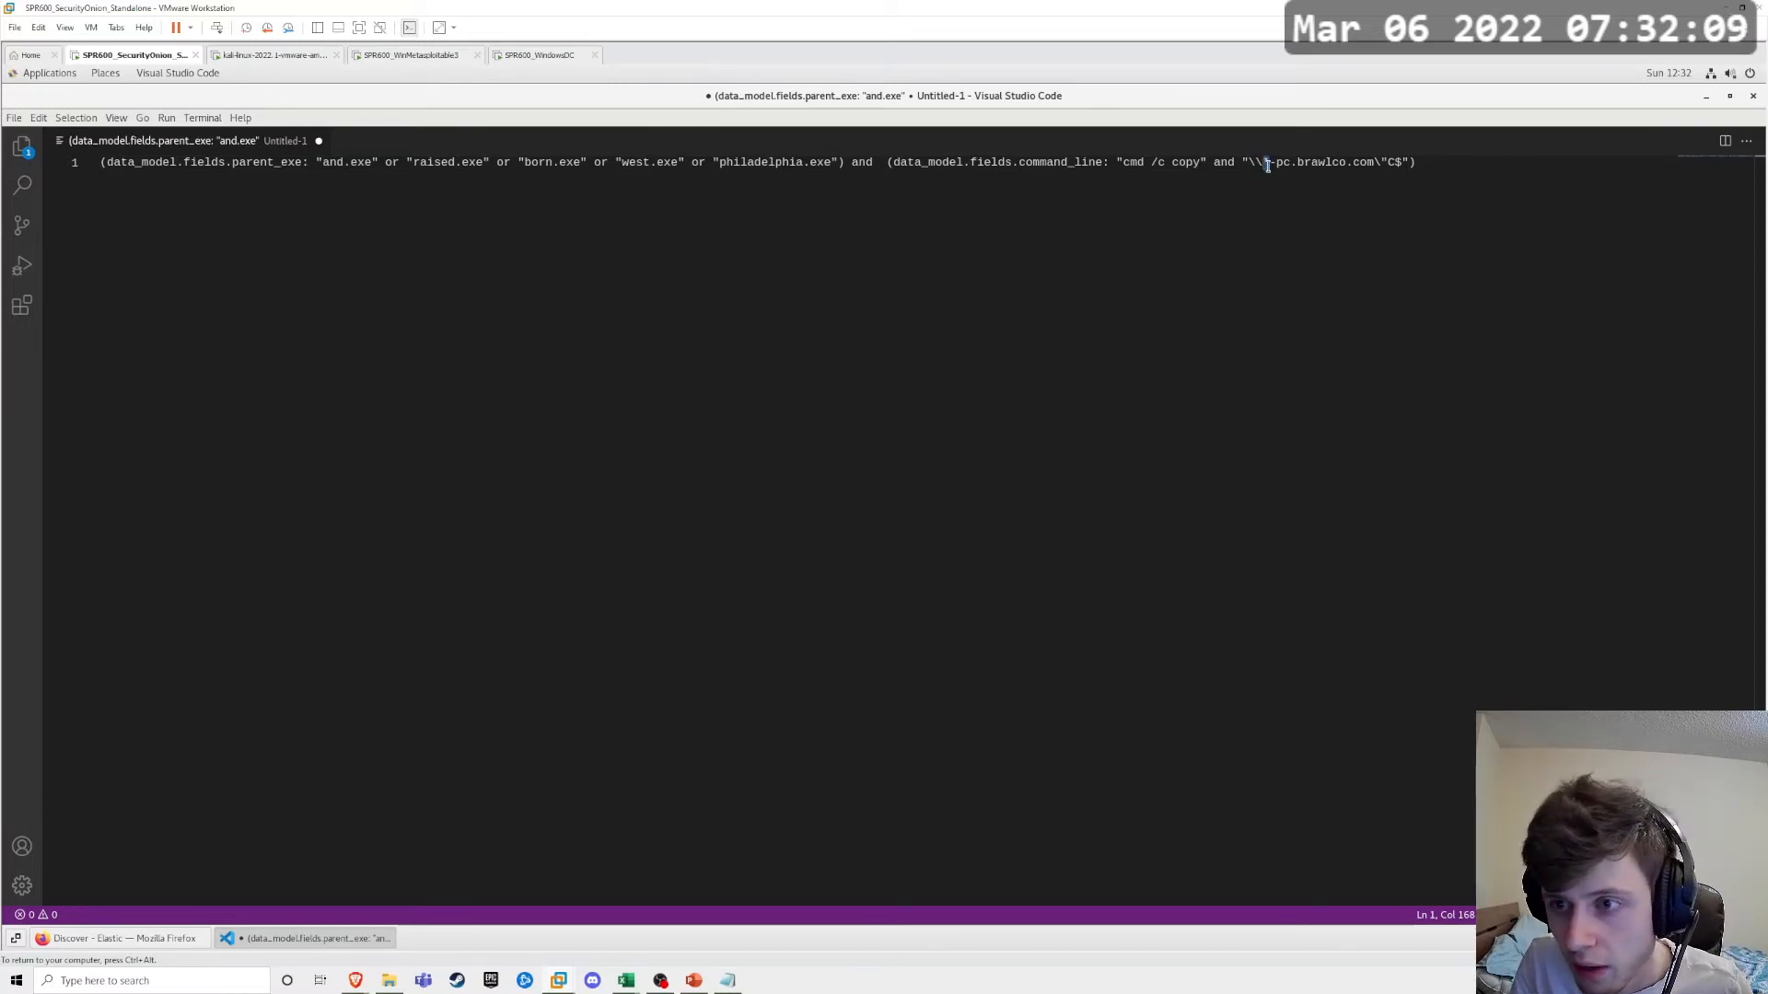
Step: Compare the copy events in Firefox with the drafted query's host wildcard and C$ share condition in Visual Studio Code
click(165, 939)
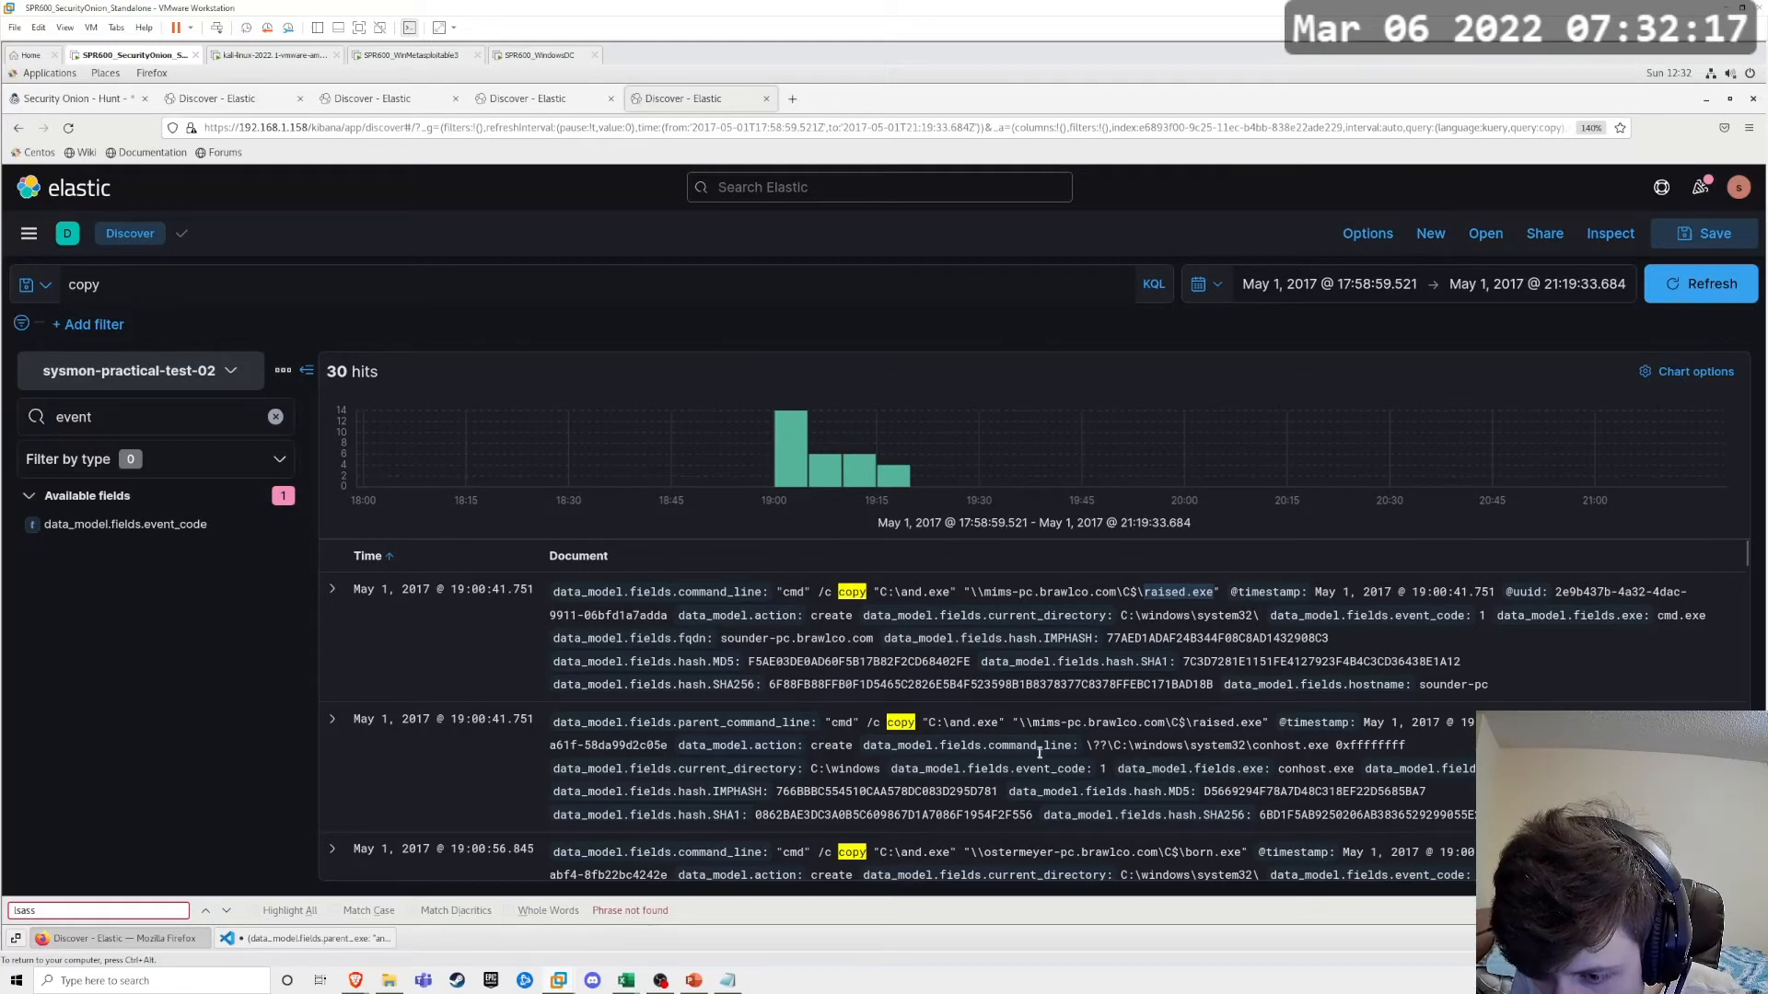
scroll(1035, 755, down, 3)
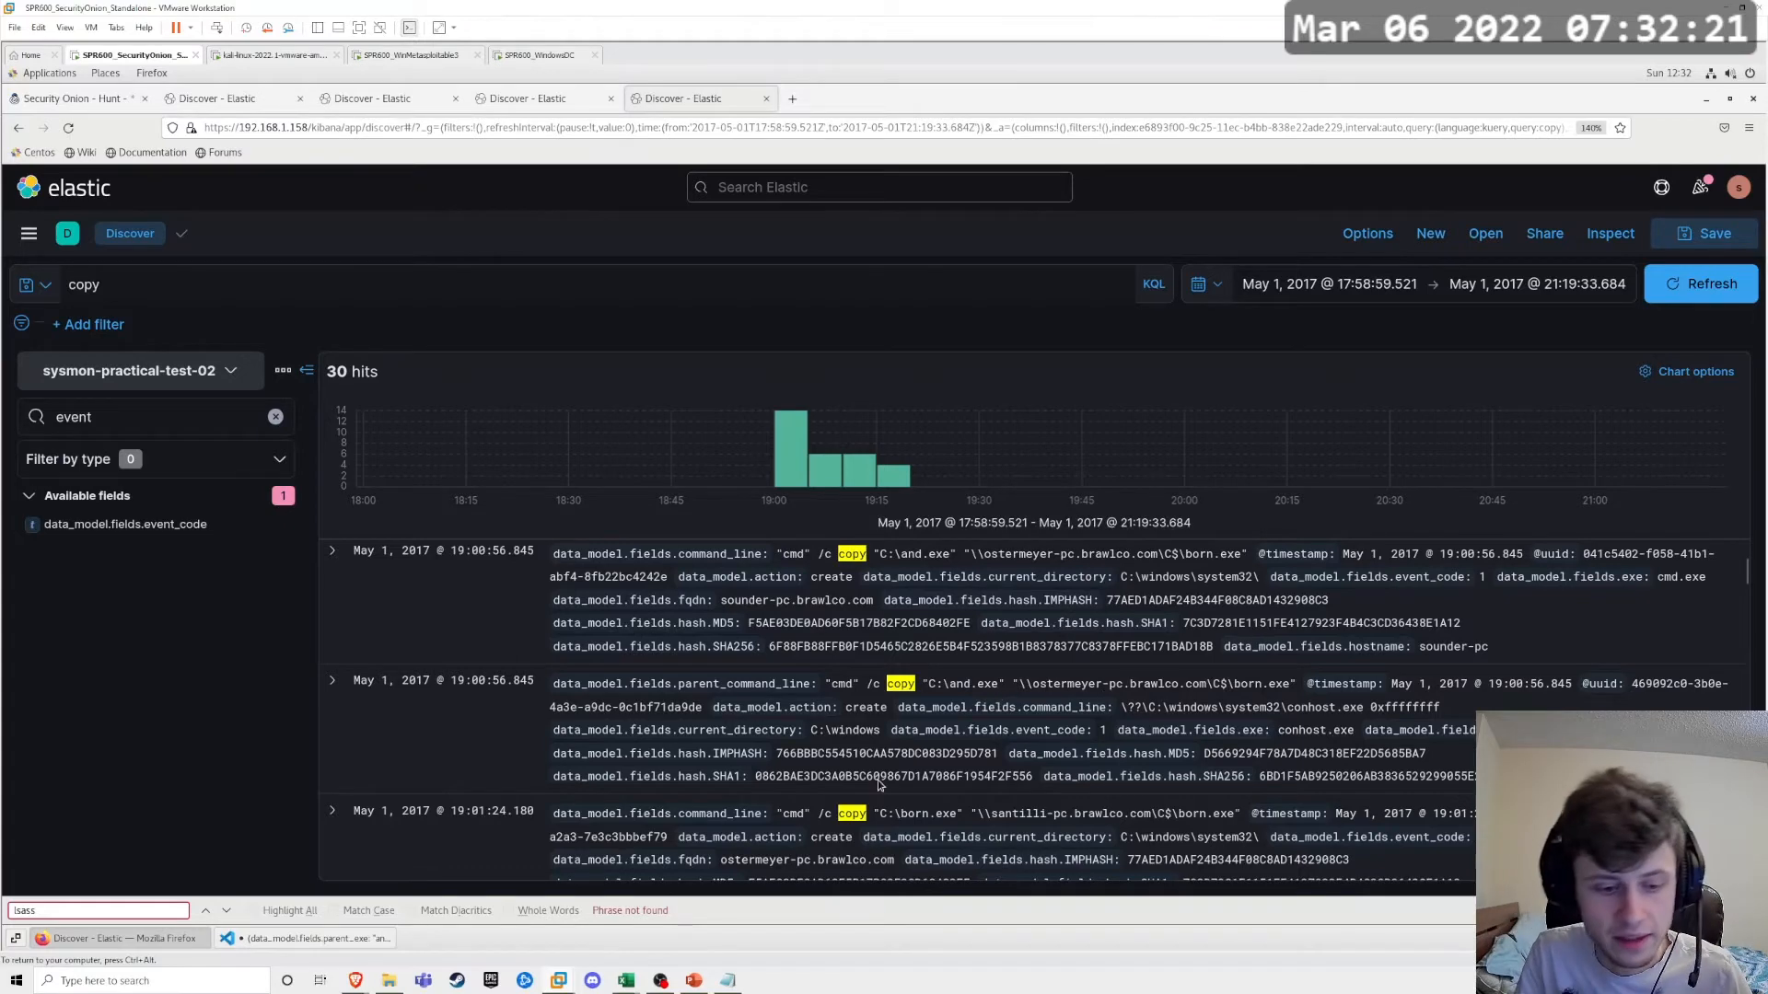
click(330, 939)
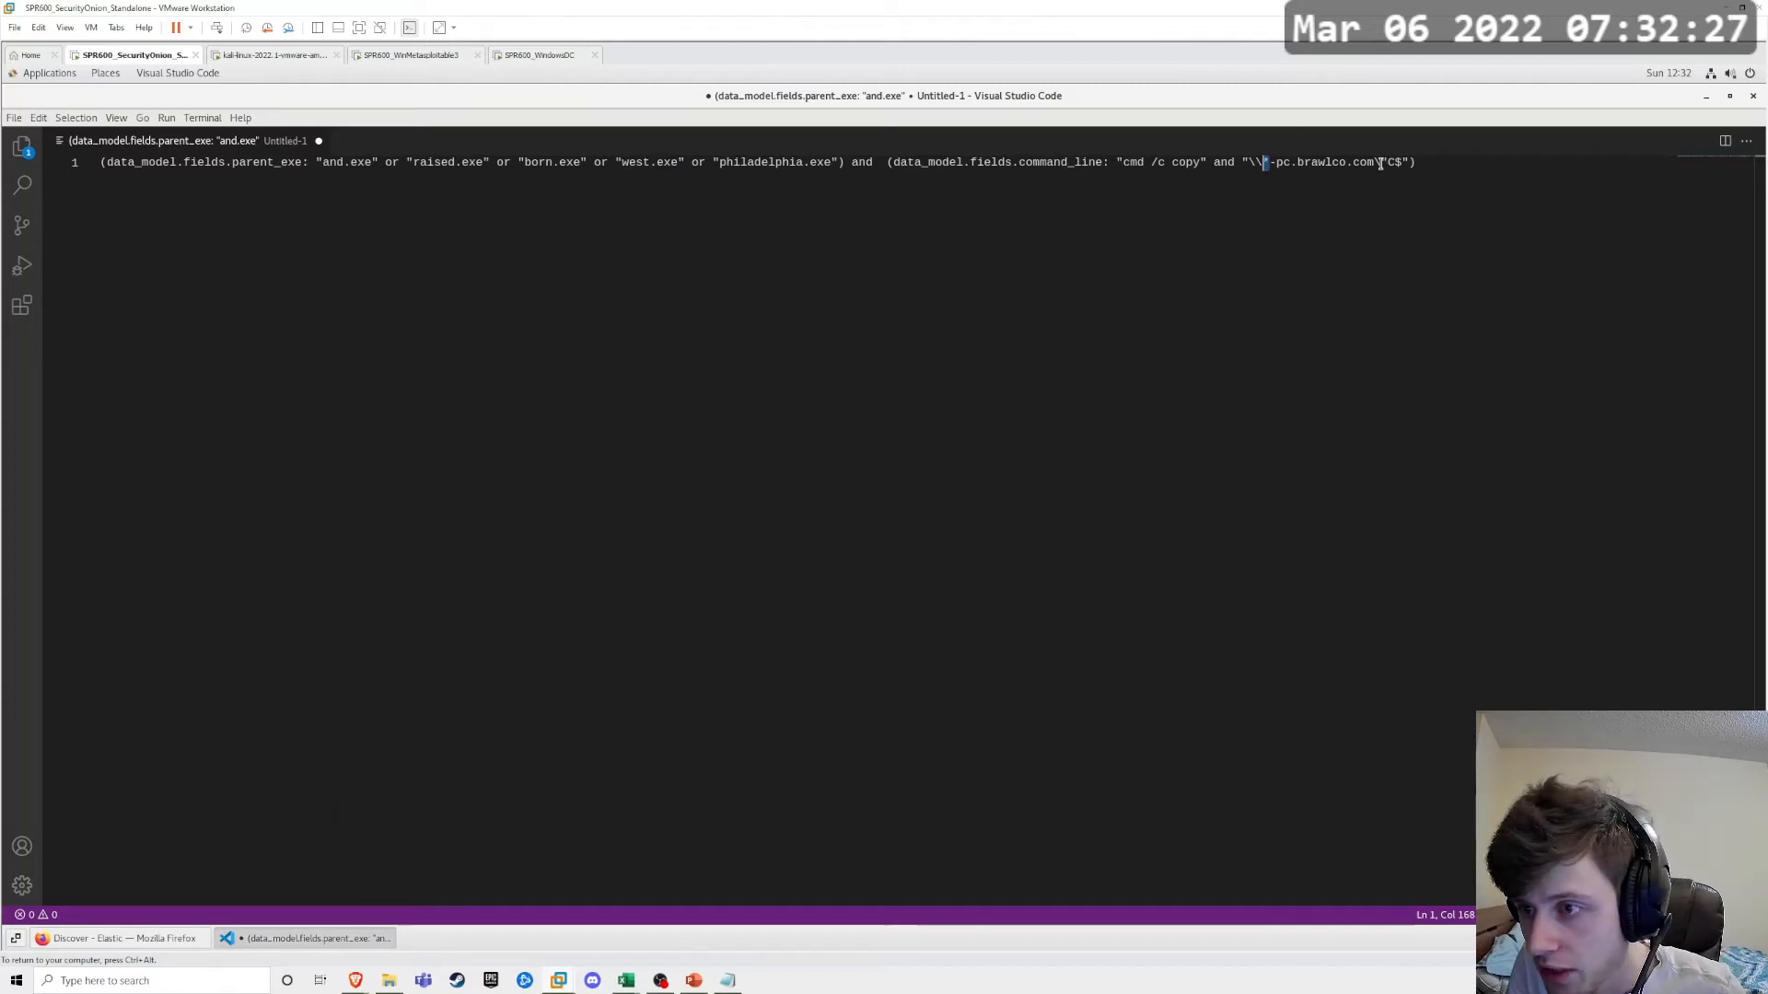
drag(1380, 163, 1399, 163)
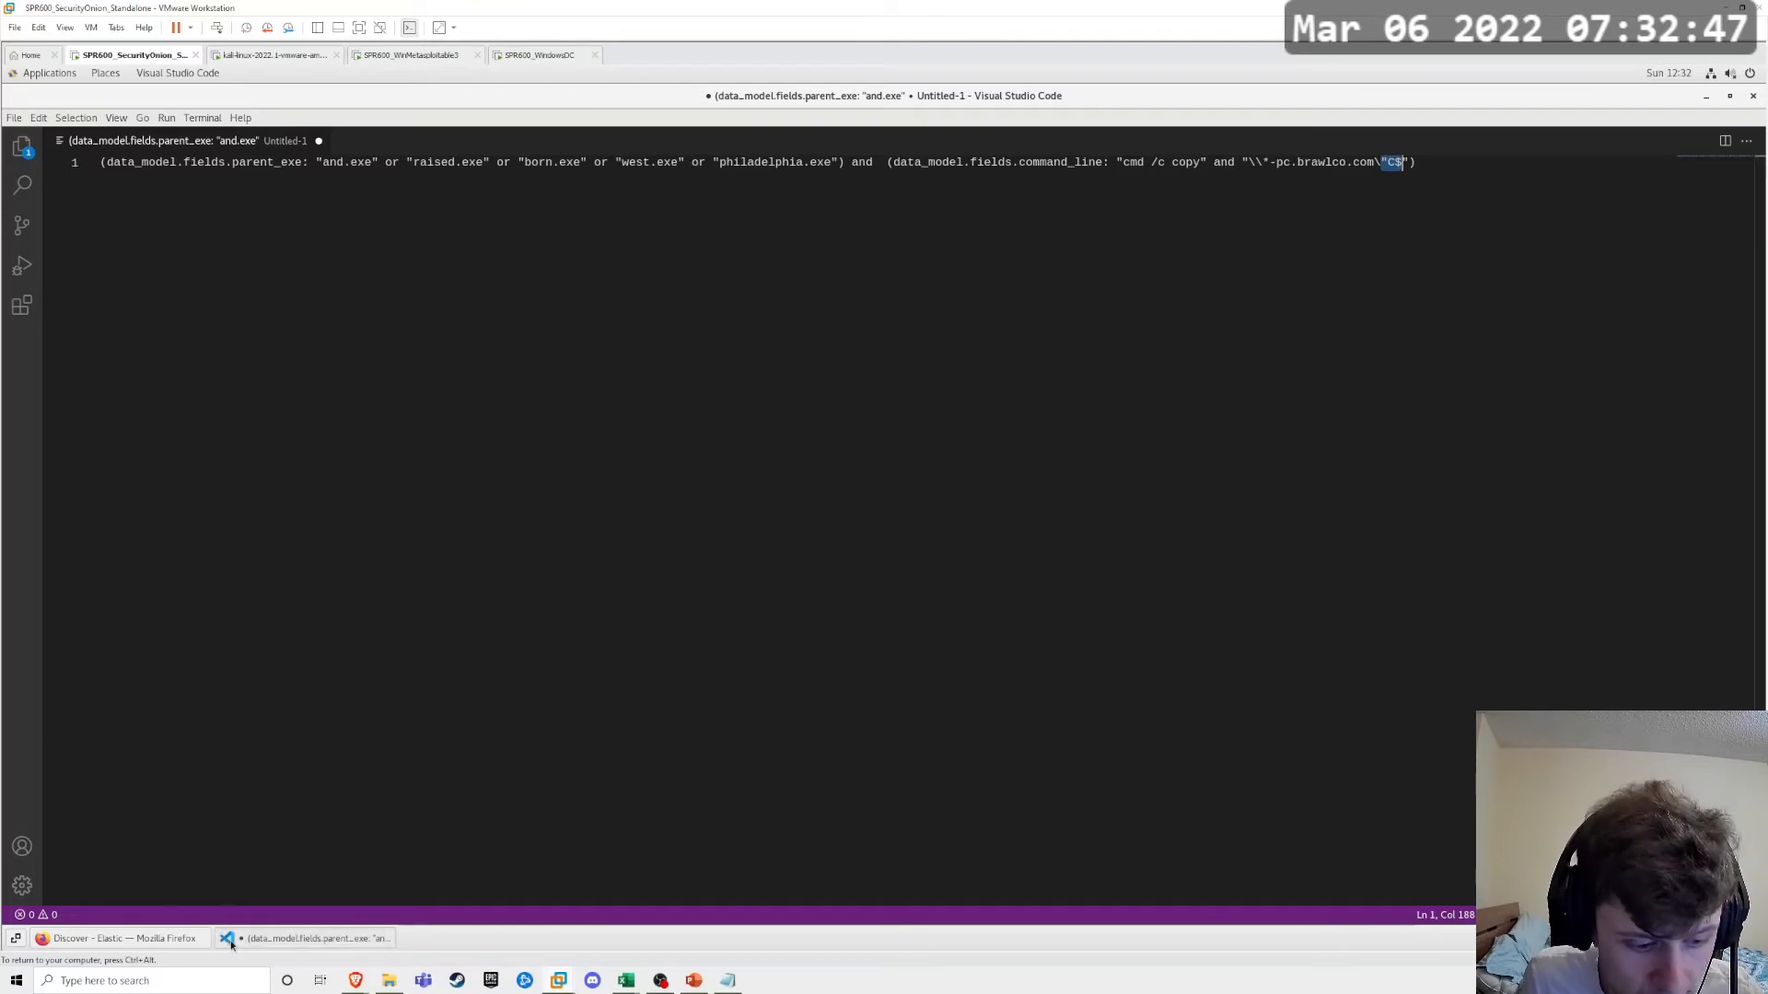
Step: Run the full drafted query in Kibana Discover in Firefox and narrow the time range to May 1, 2017, 19:00:17.358 to 19:19:10.604
key(ctrl+a)
key(ctrl+c)
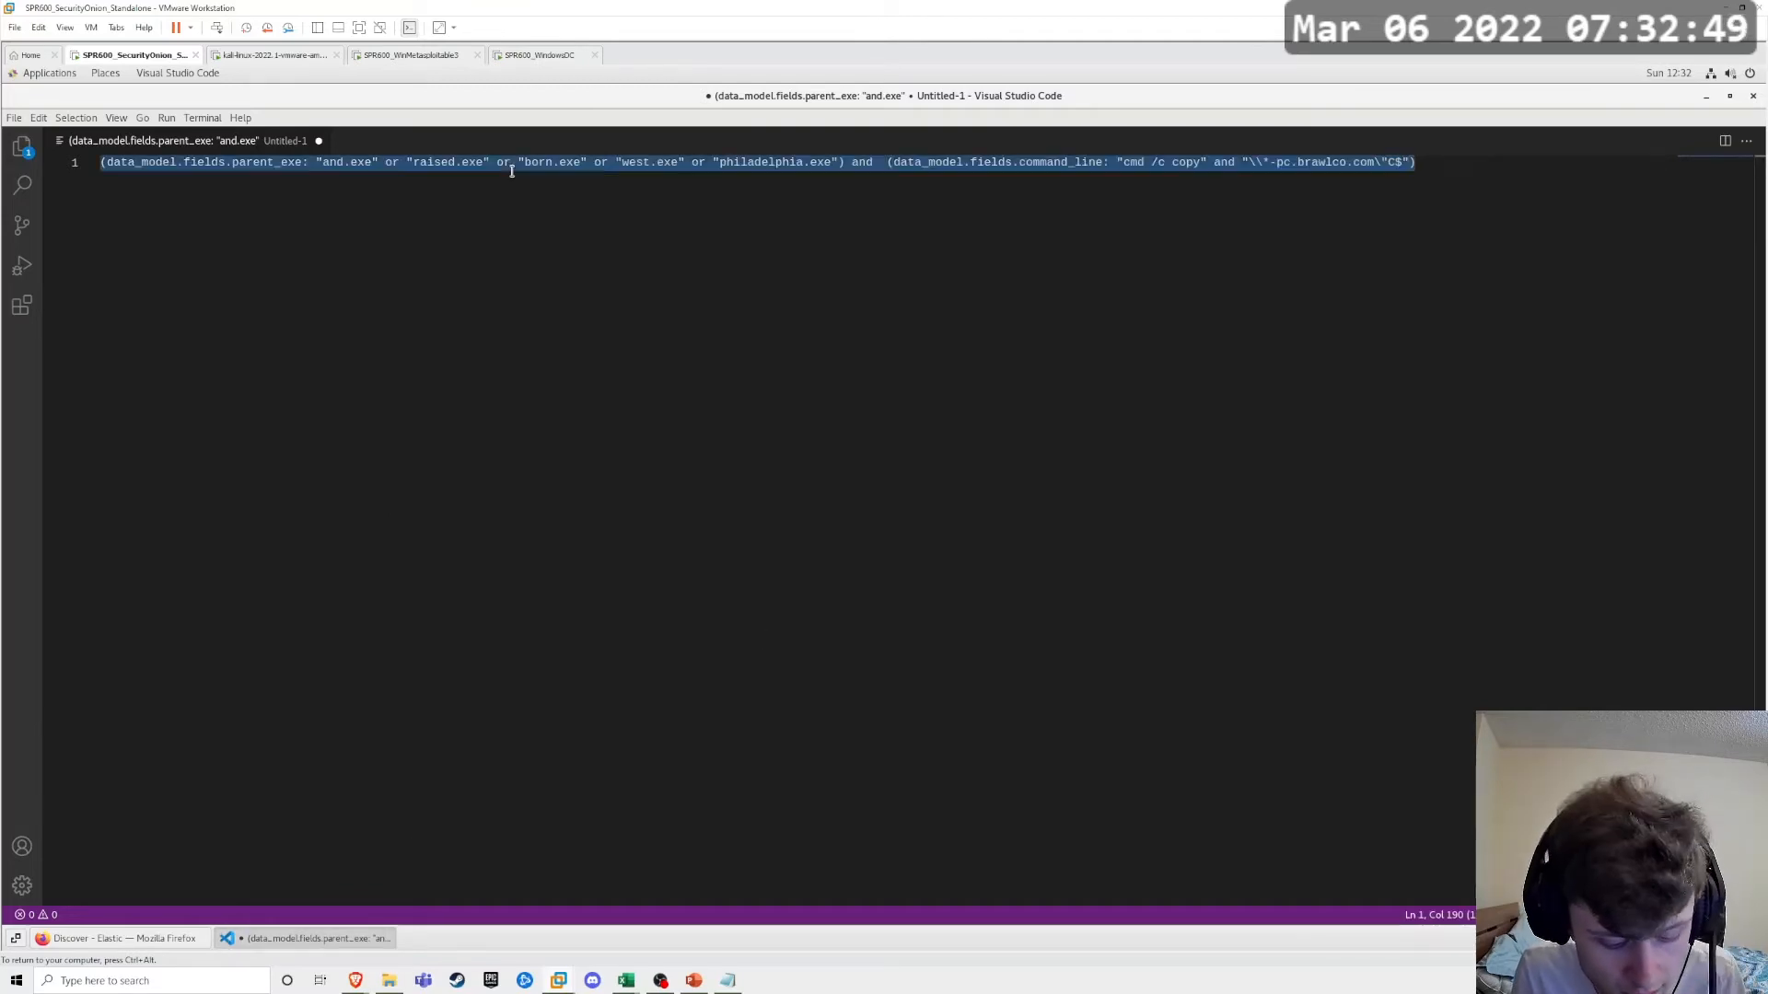
click(124, 938)
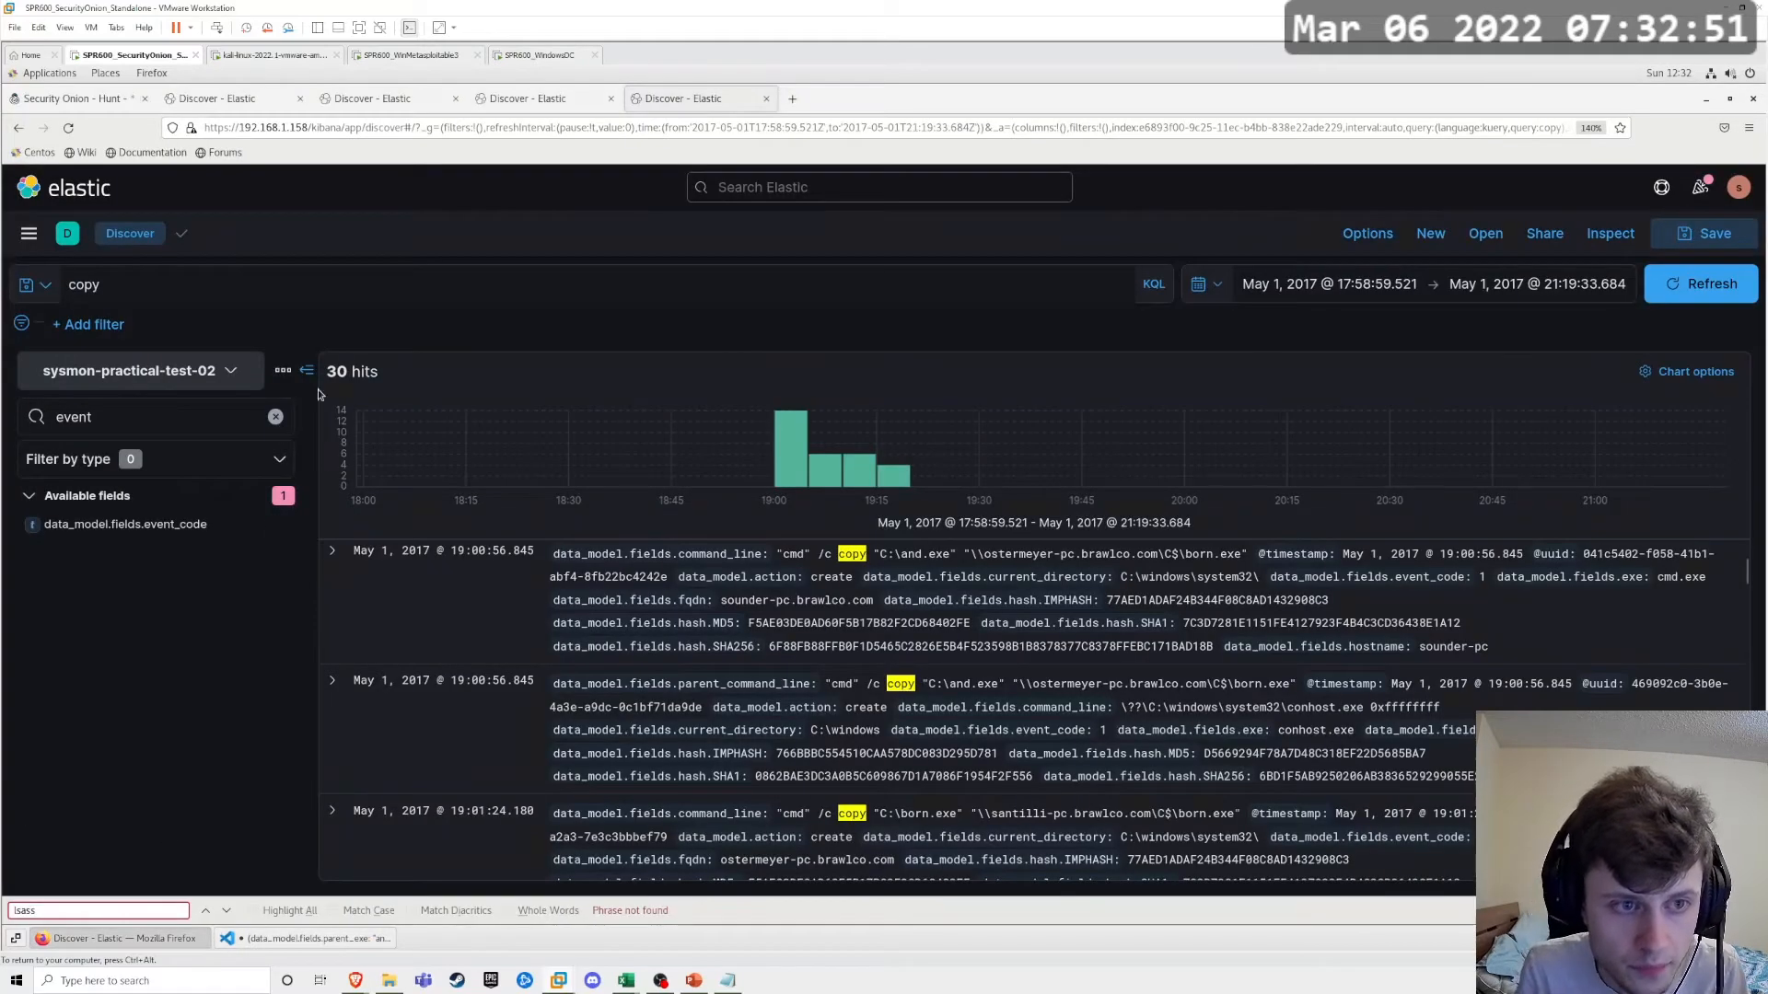
click(178, 293)
key(ctrl+a)
key(ctrl+v)
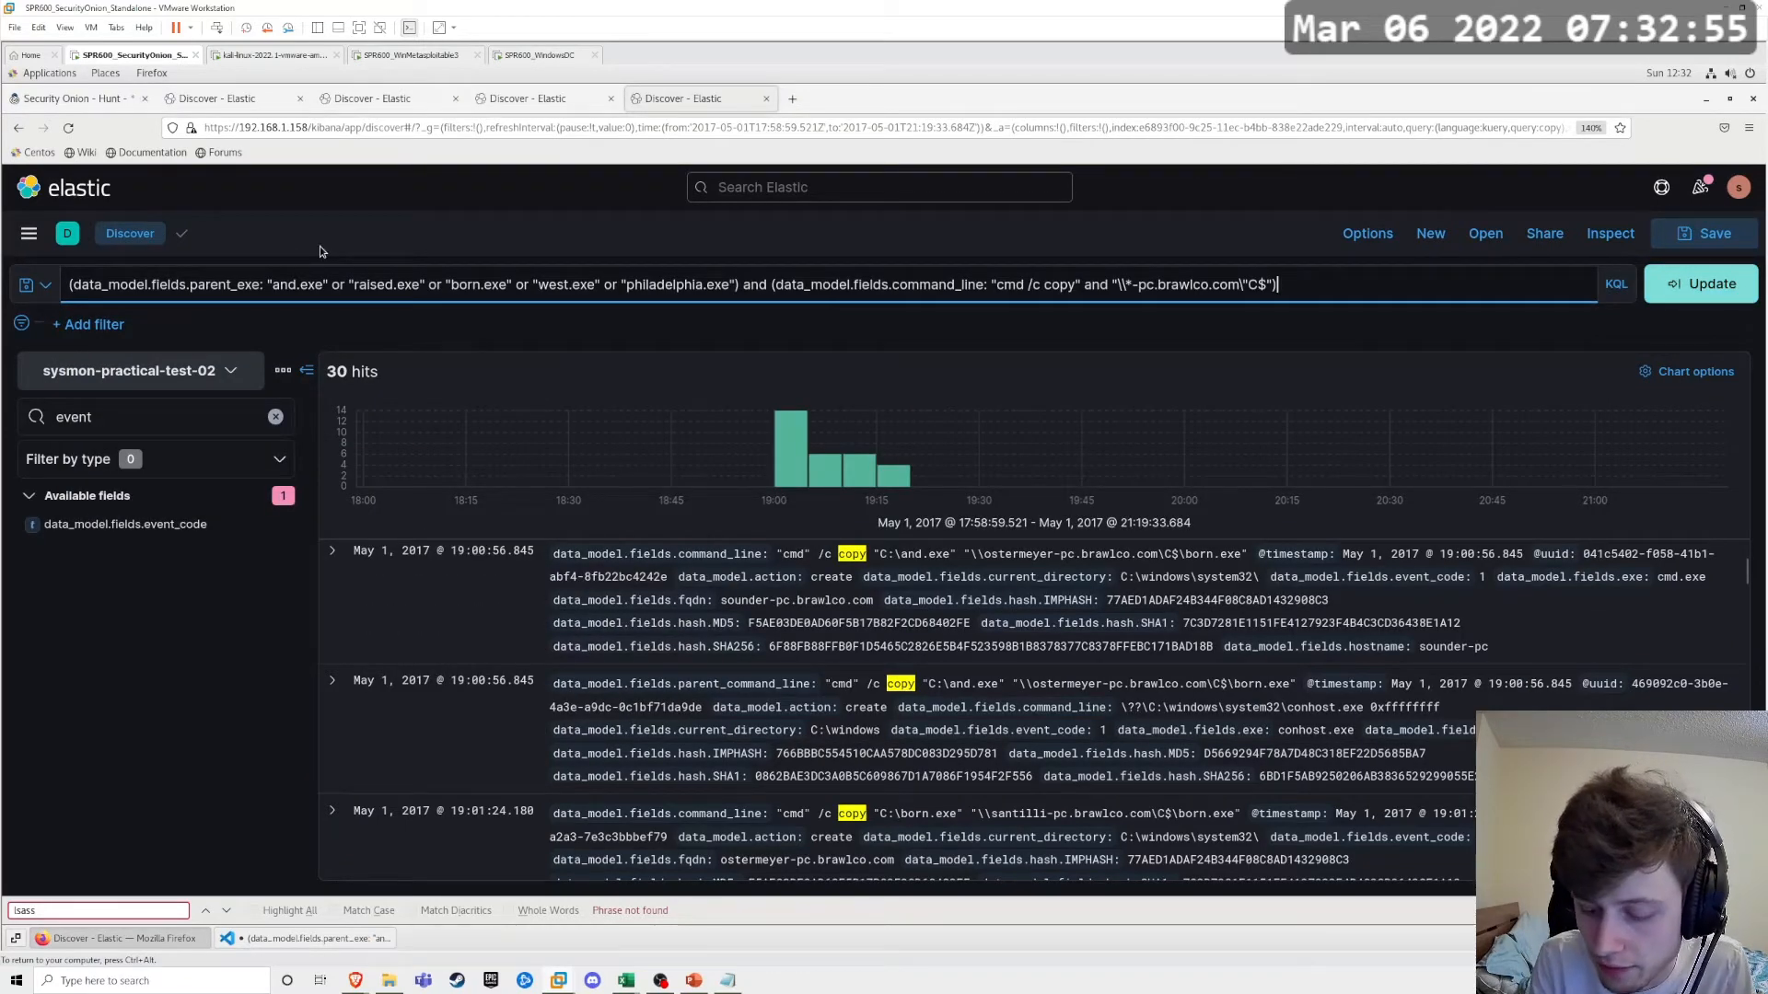
key(Return)
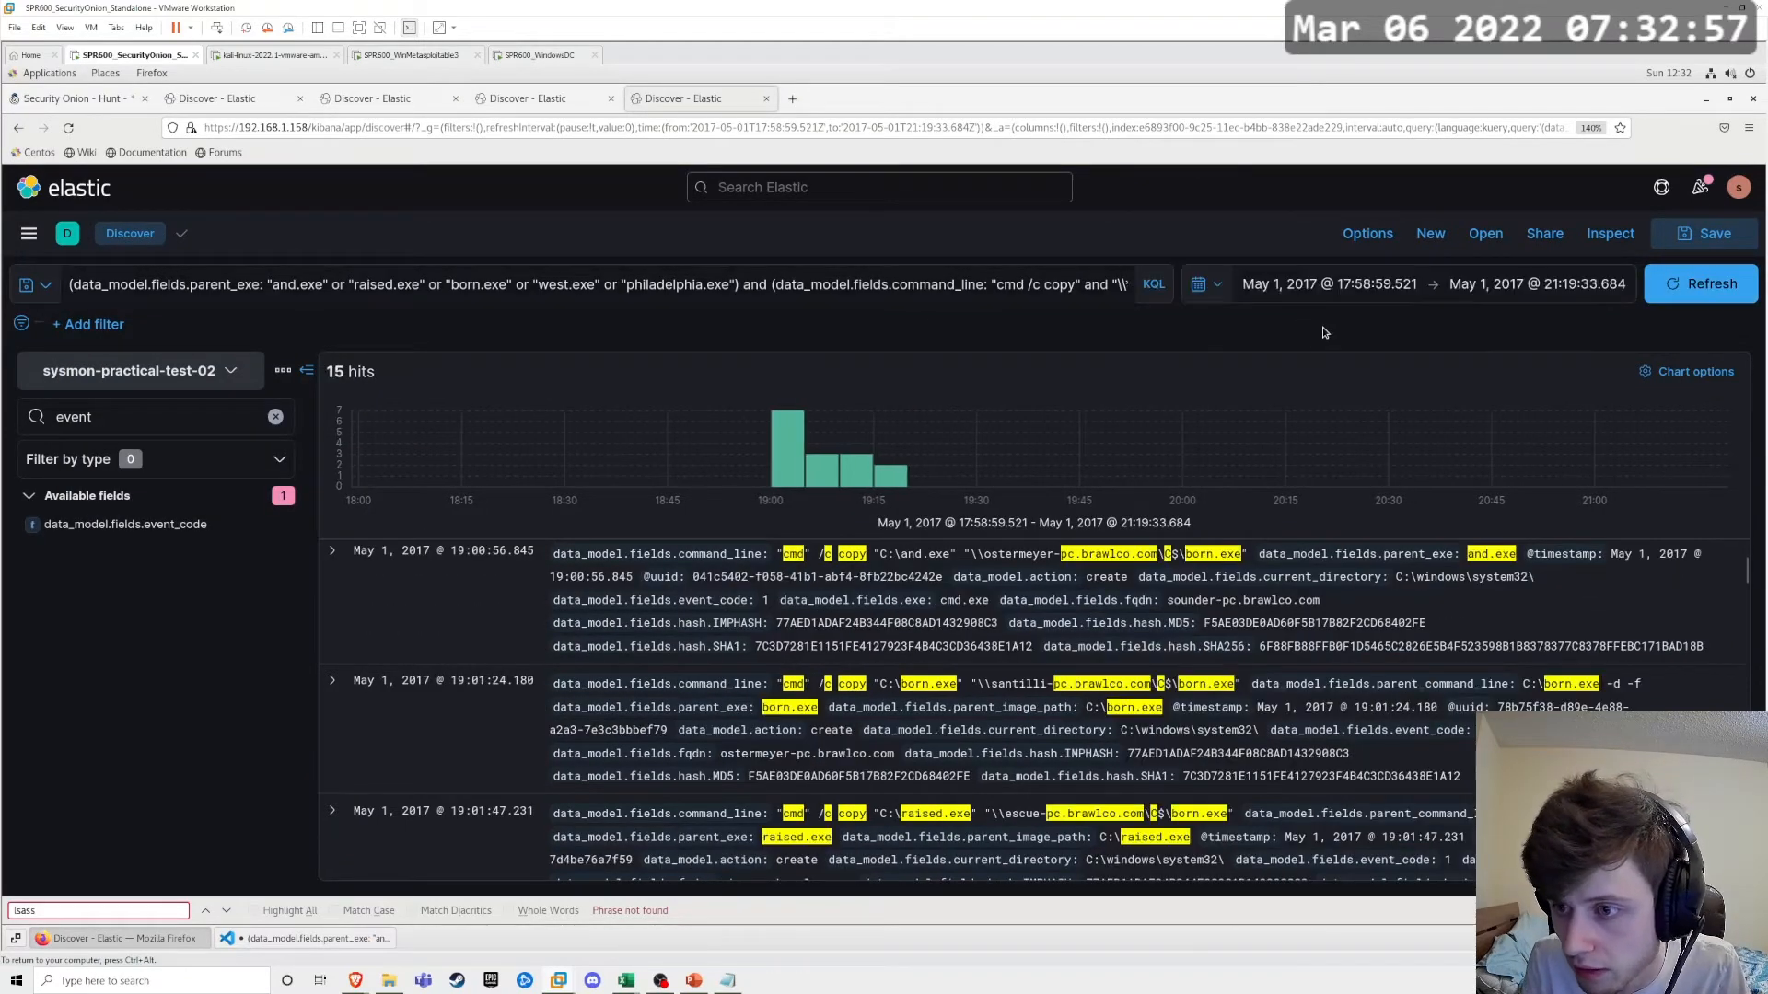
drag(763, 456, 915, 480)
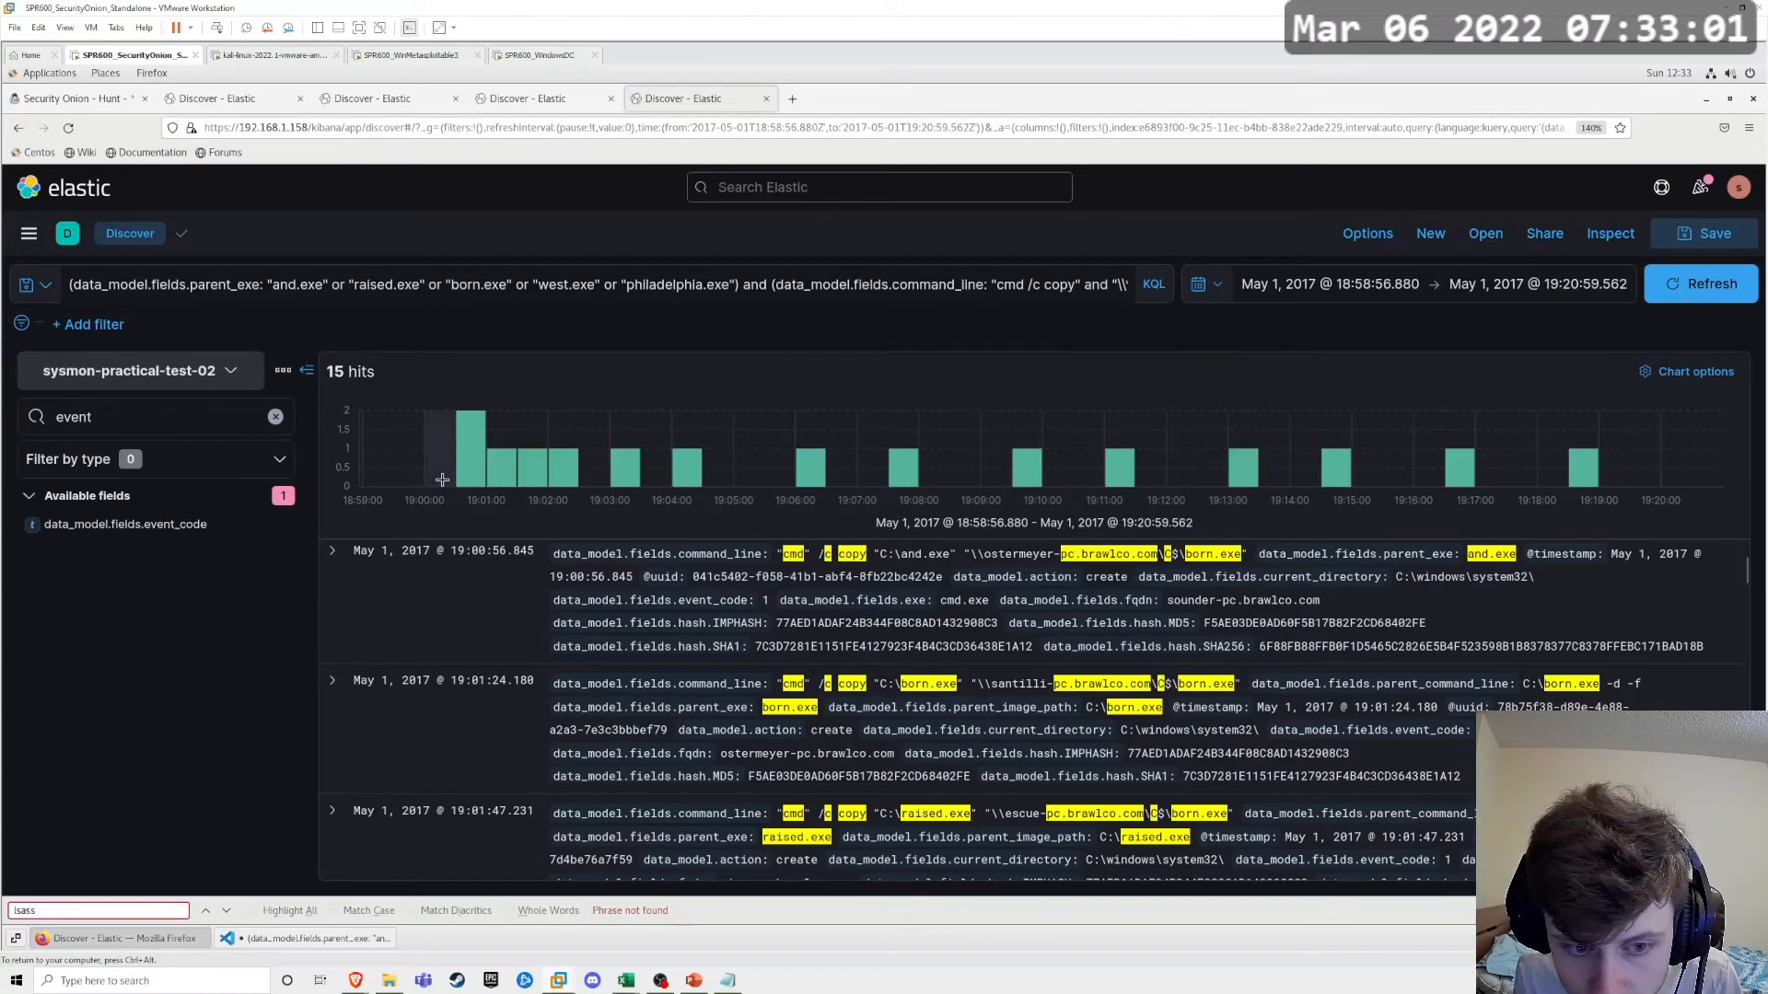
drag(442, 480, 1609, 477)
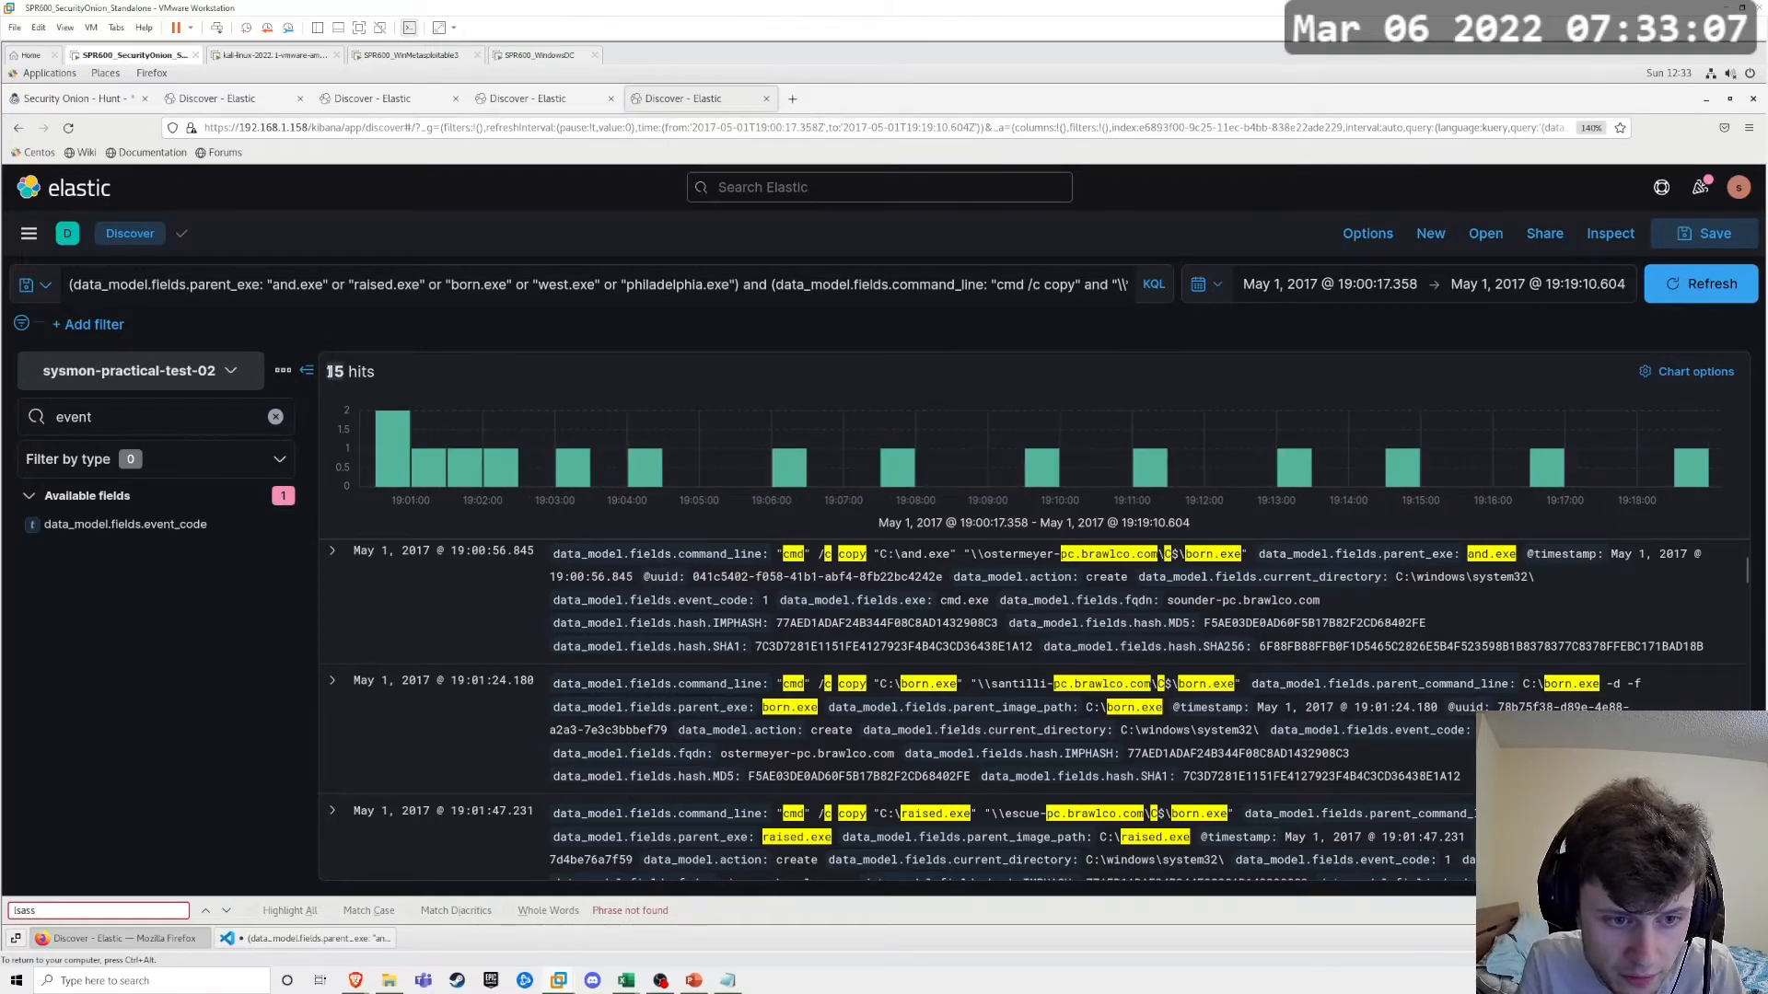
Step: Expand the first matching event and examine its command line, hostname, user, parent executable and process ID fields
click(332, 550)
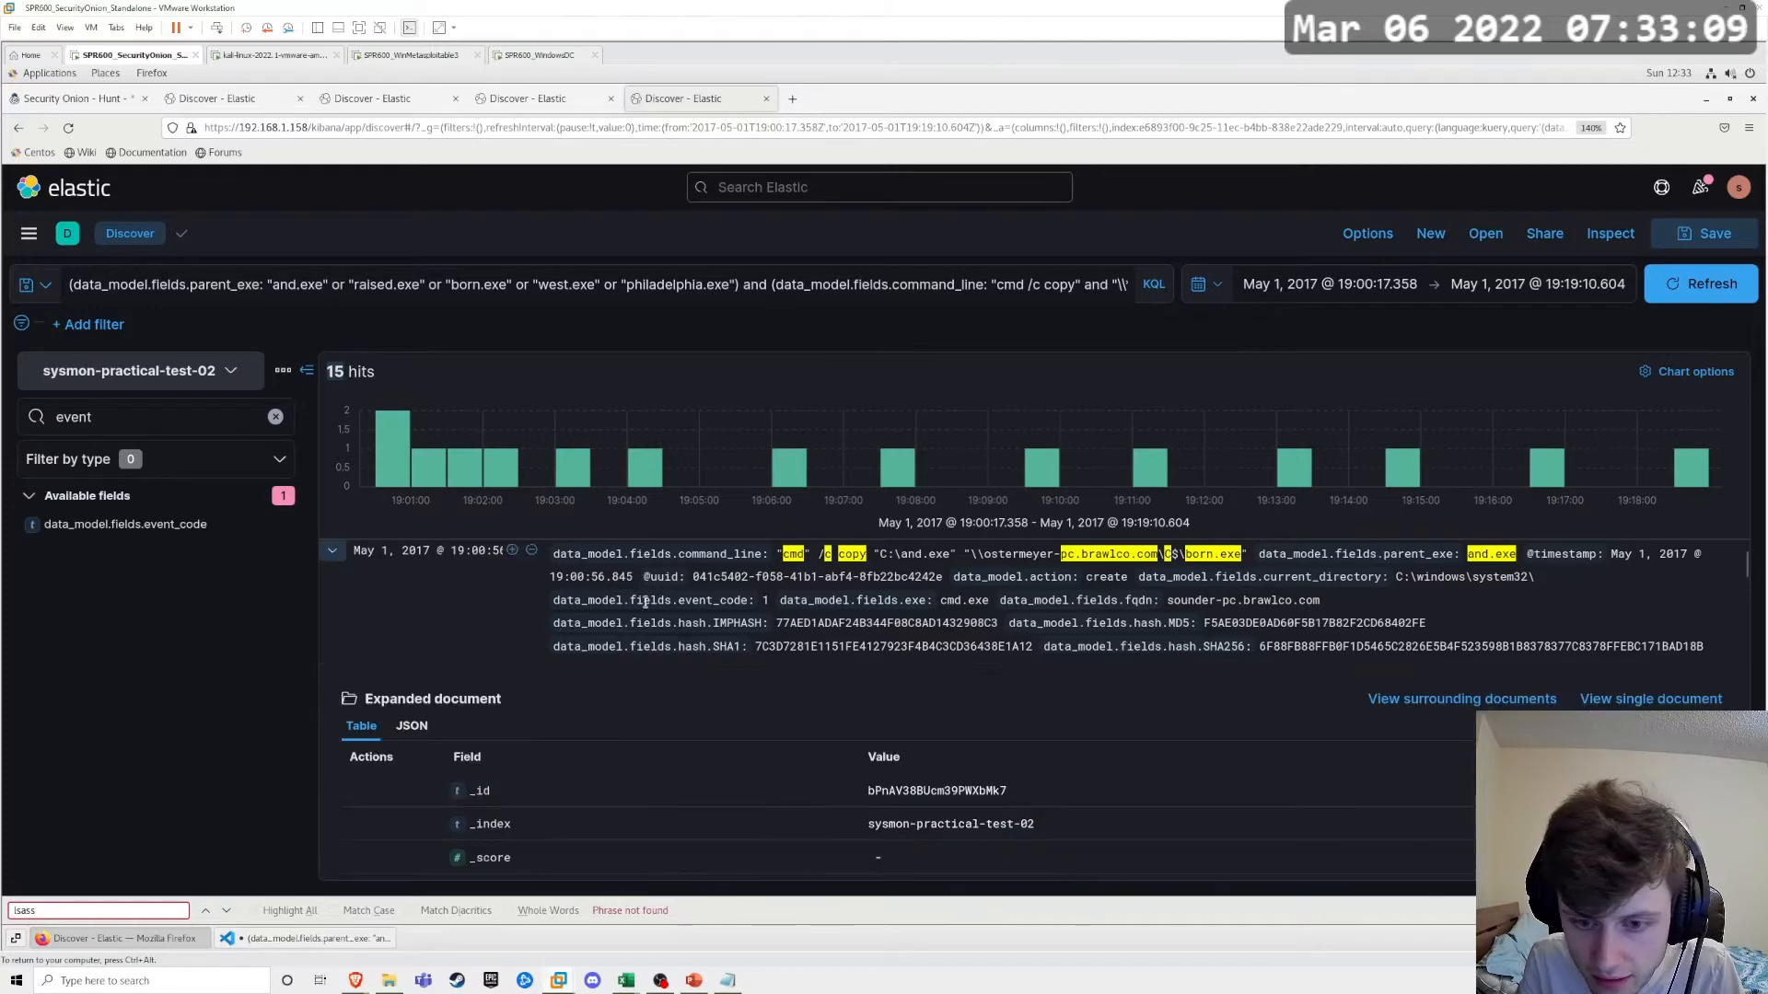
scroll(1043, 590, down, 3)
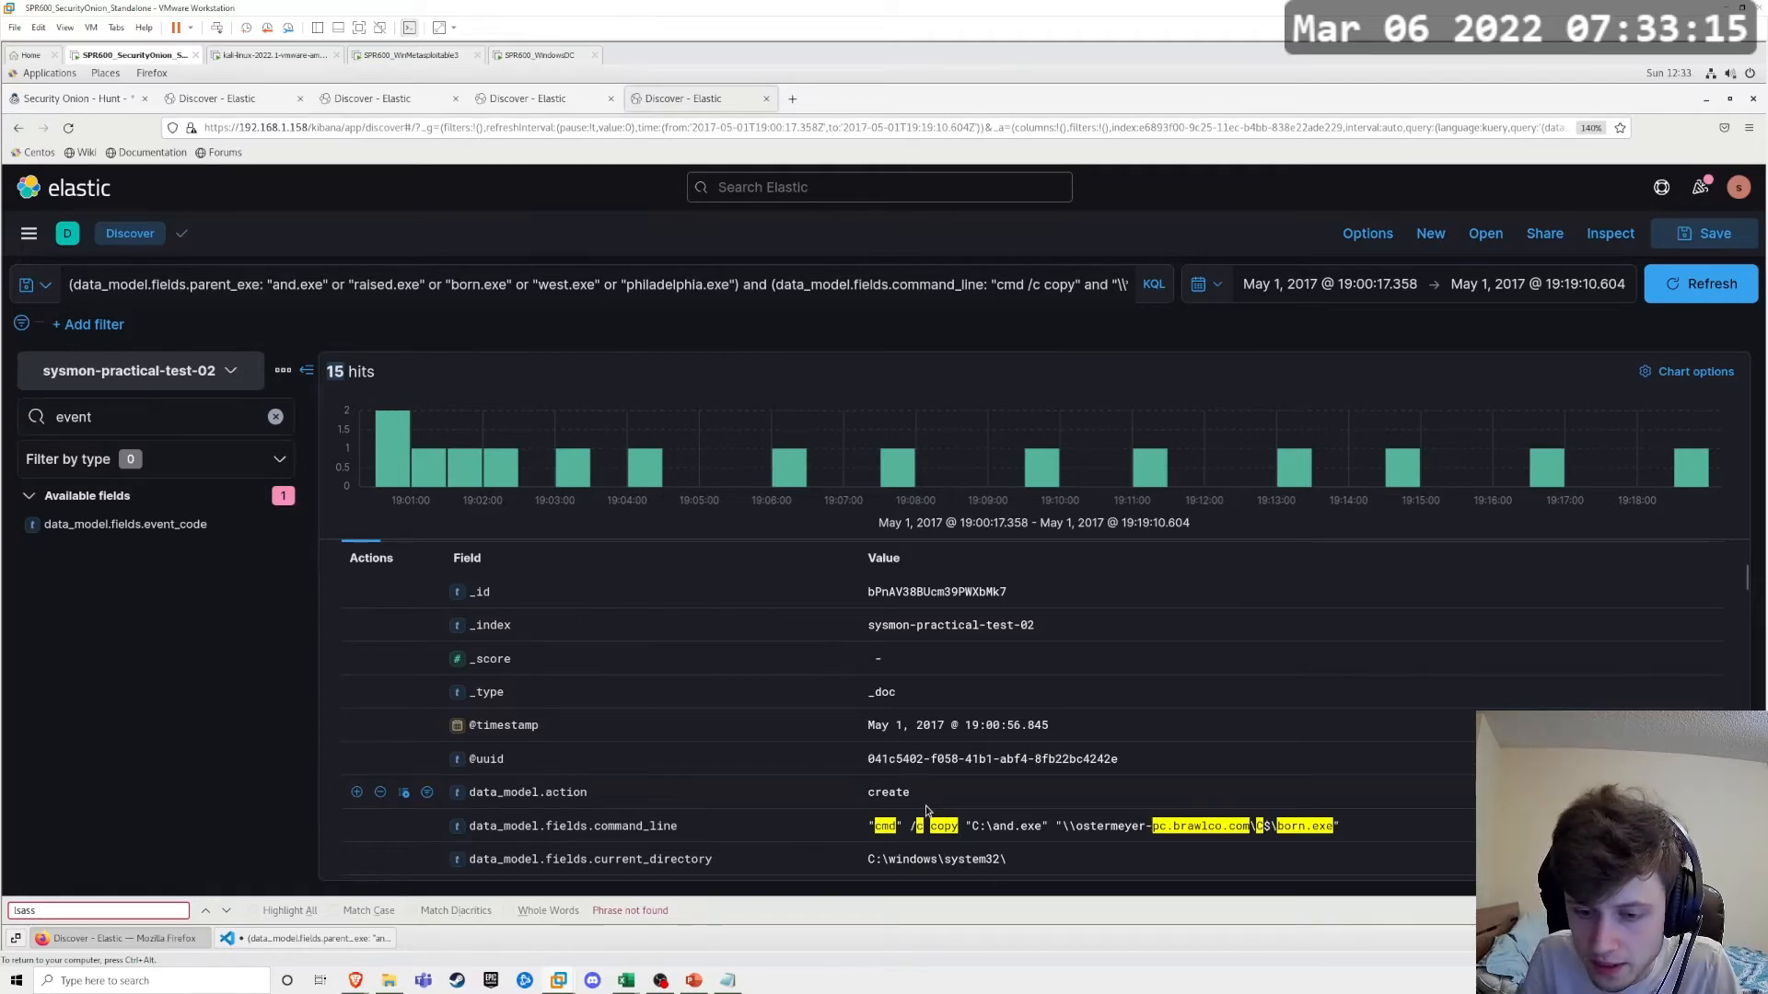
scroll(934, 831, down, 2)
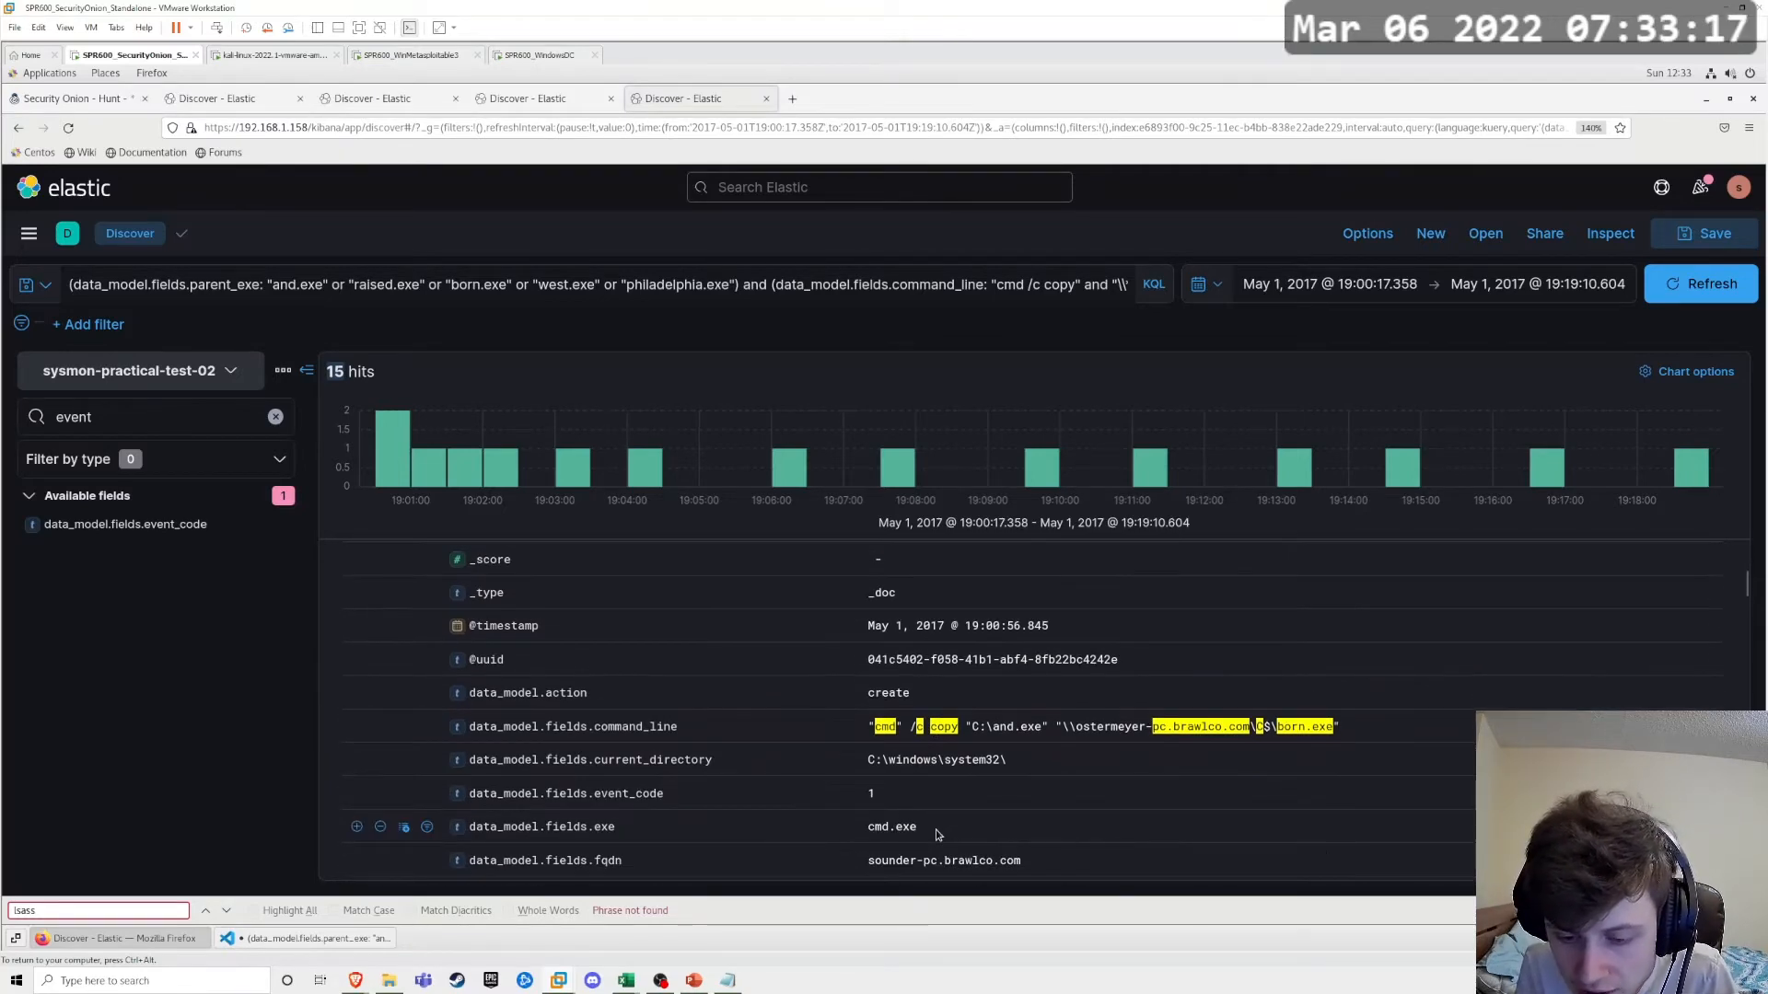
scroll(935, 830, down, 4)
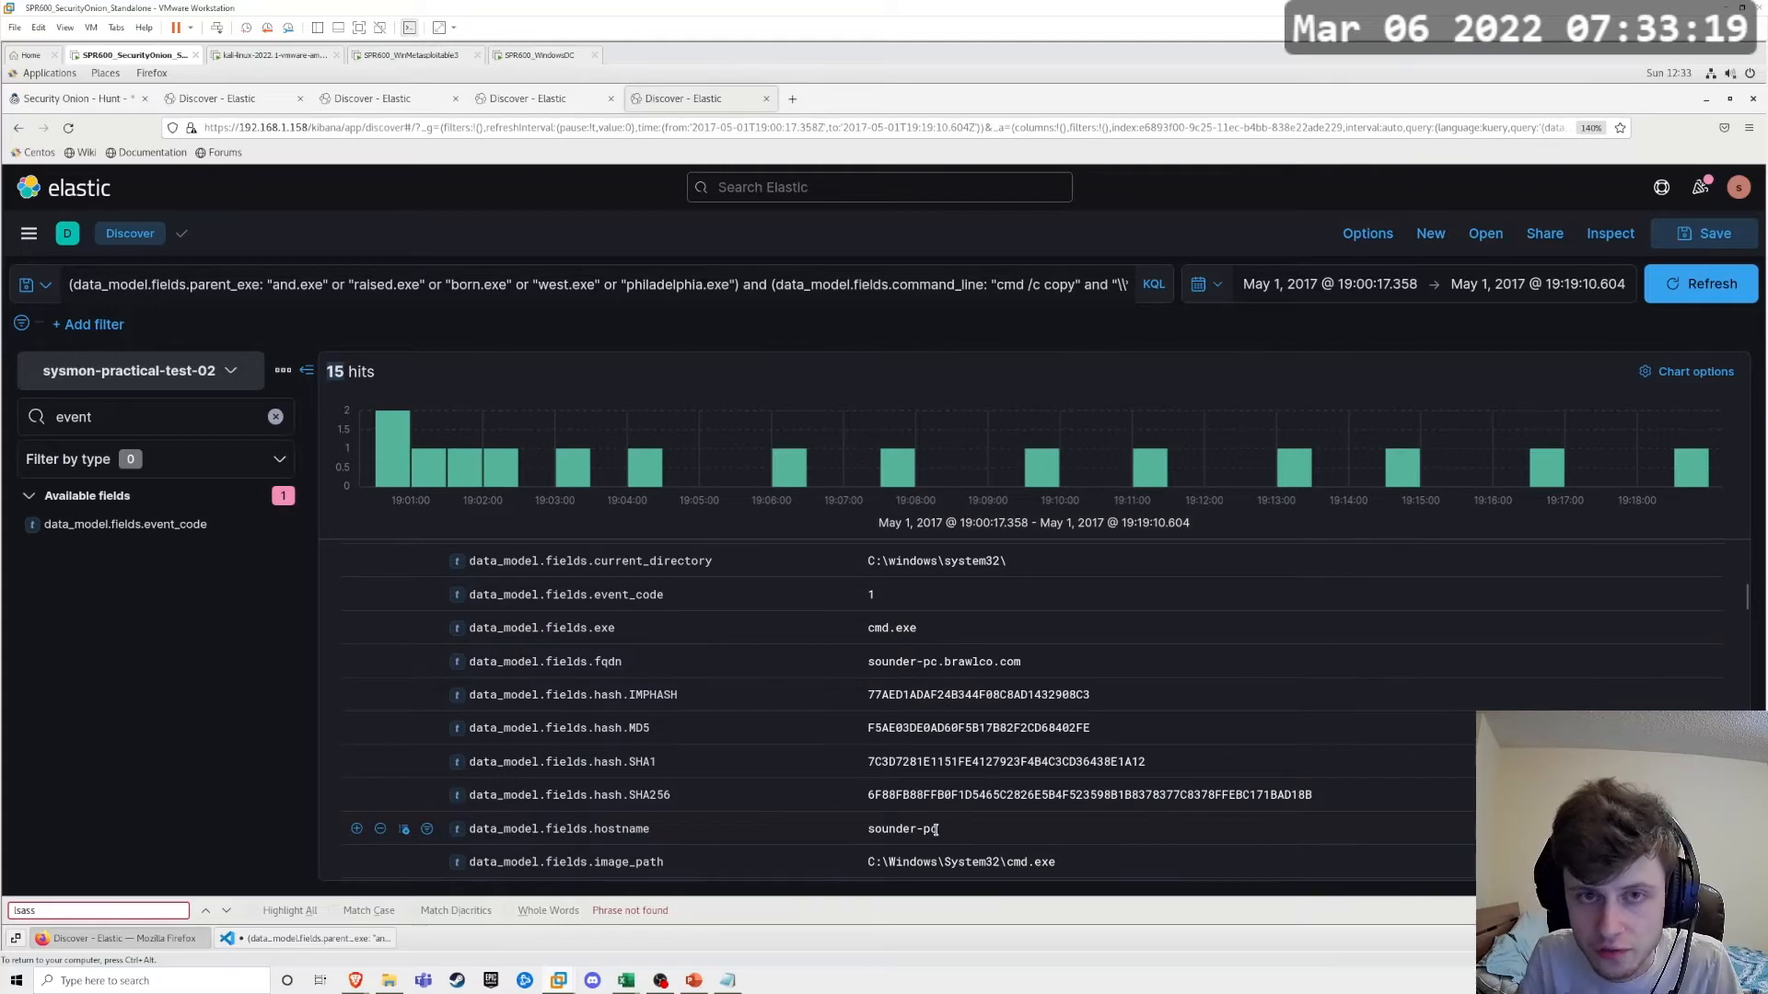
scroll(935, 830, down, 13)
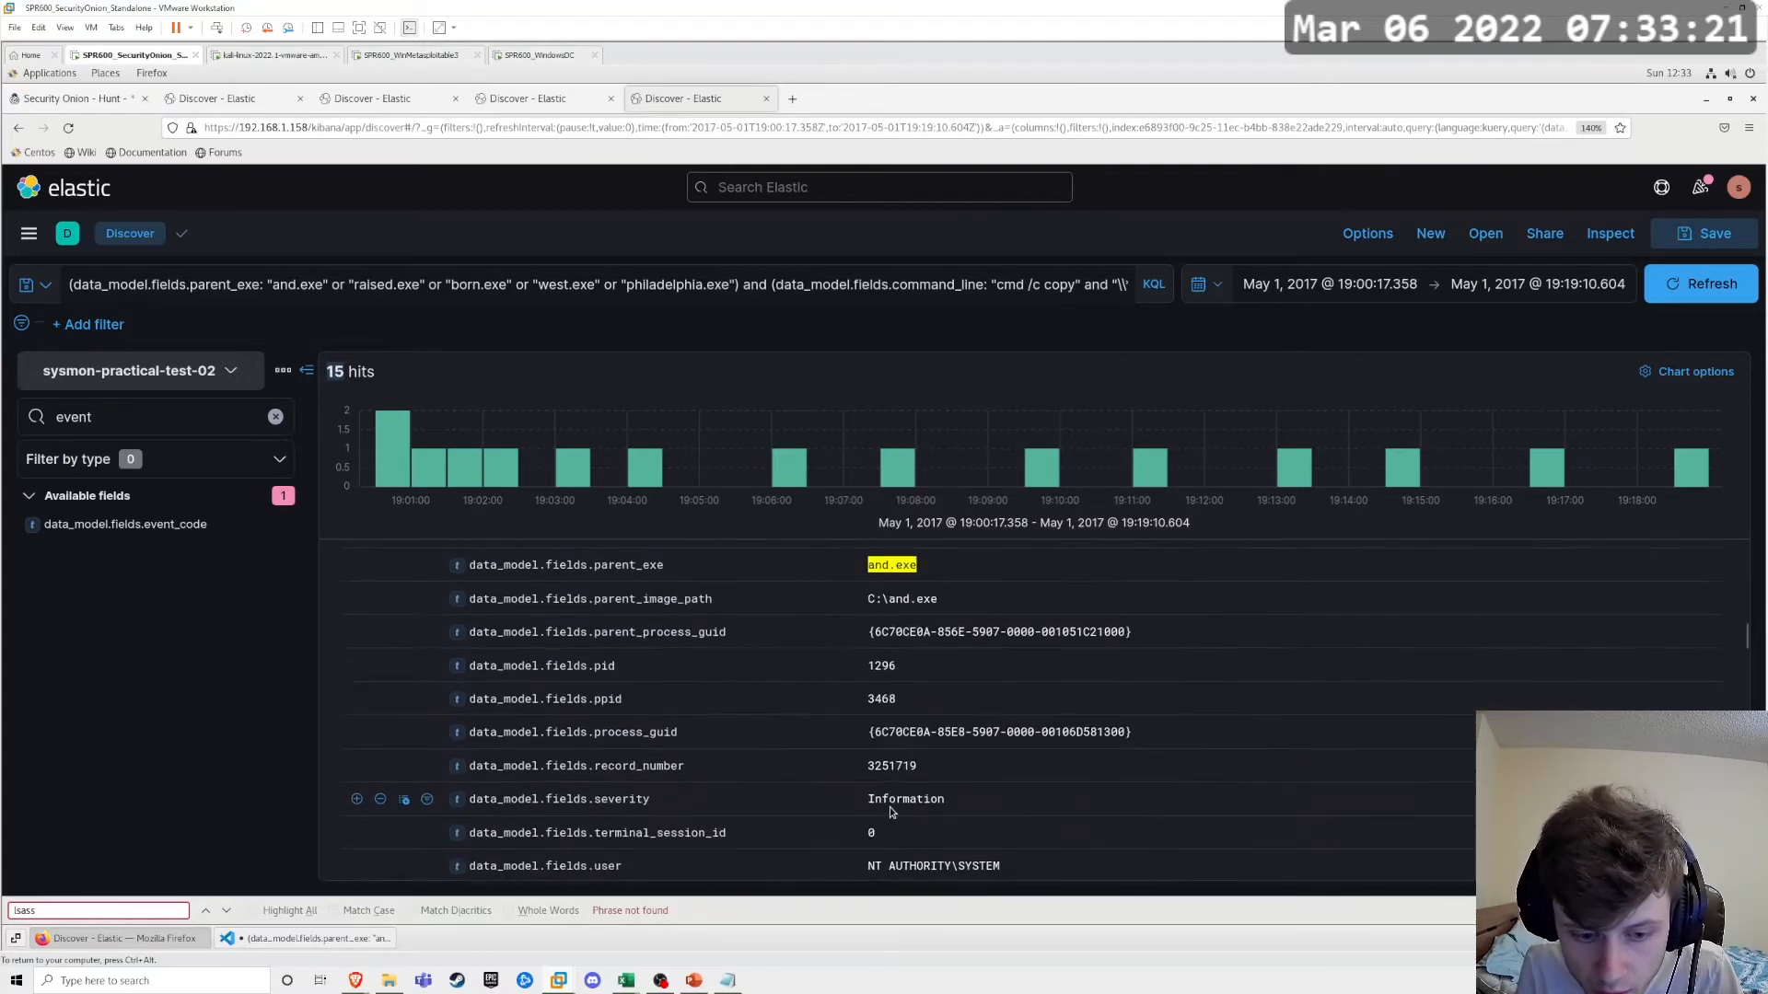
scroll(884, 764, up, 4)
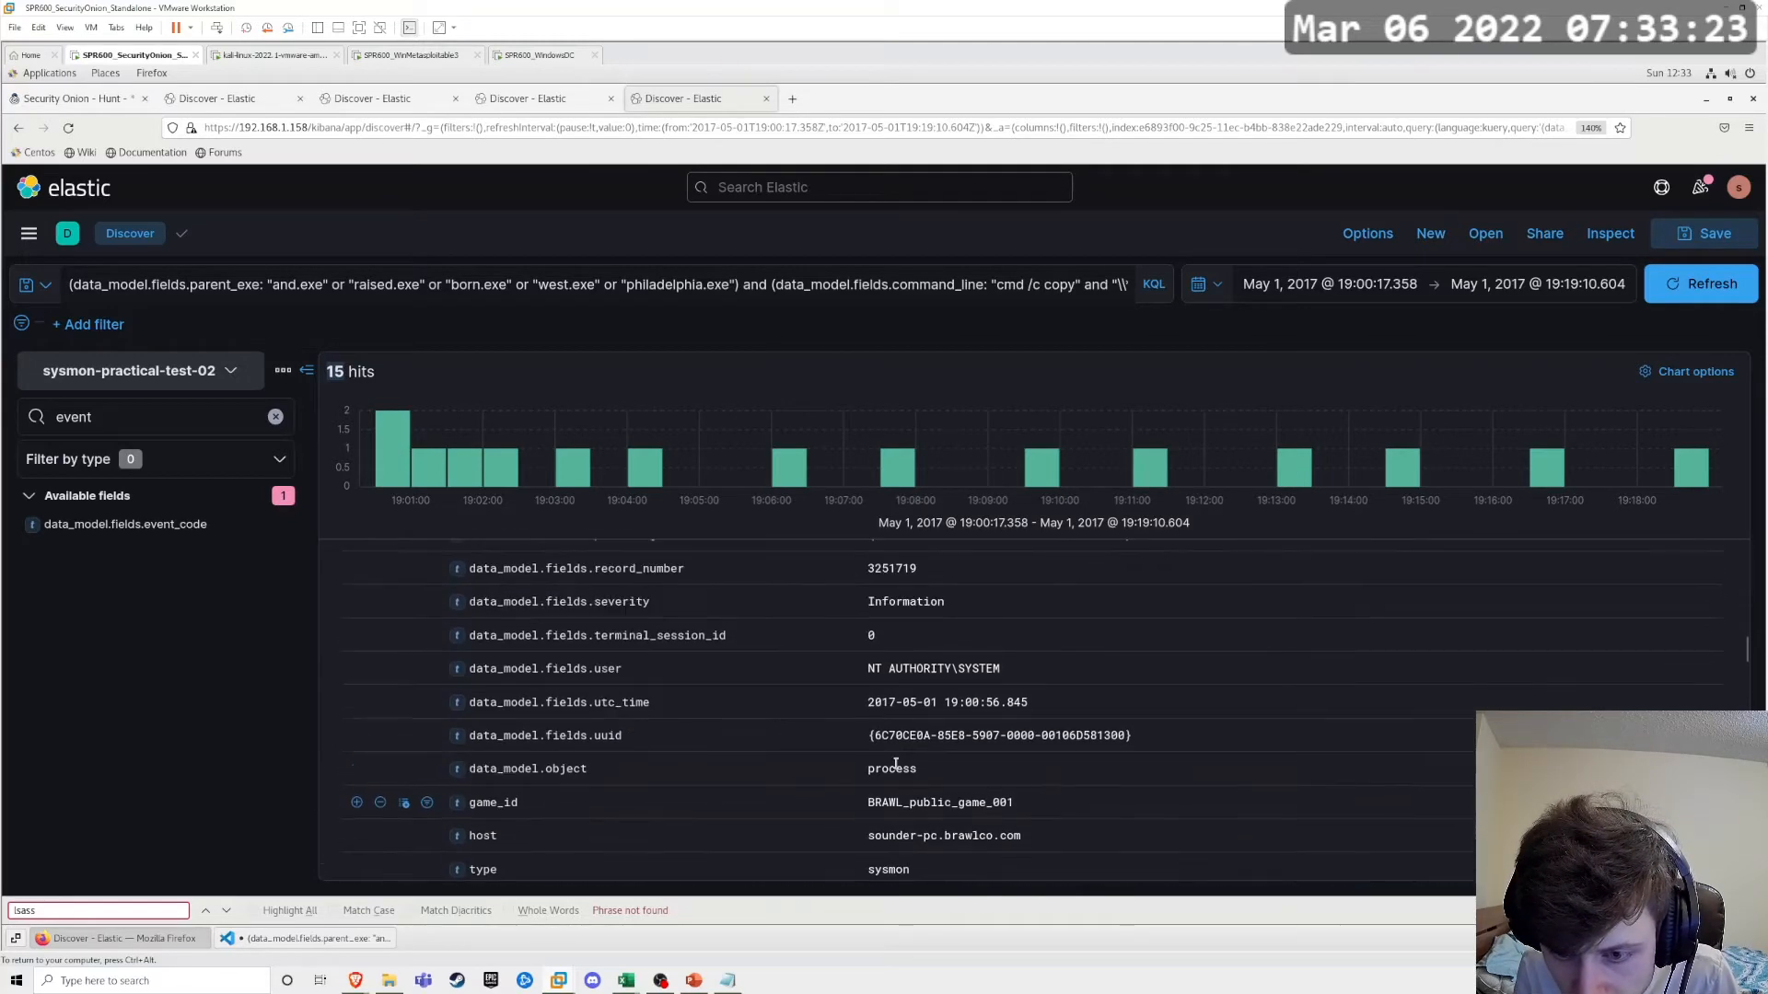
scroll(901, 746, up, 2)
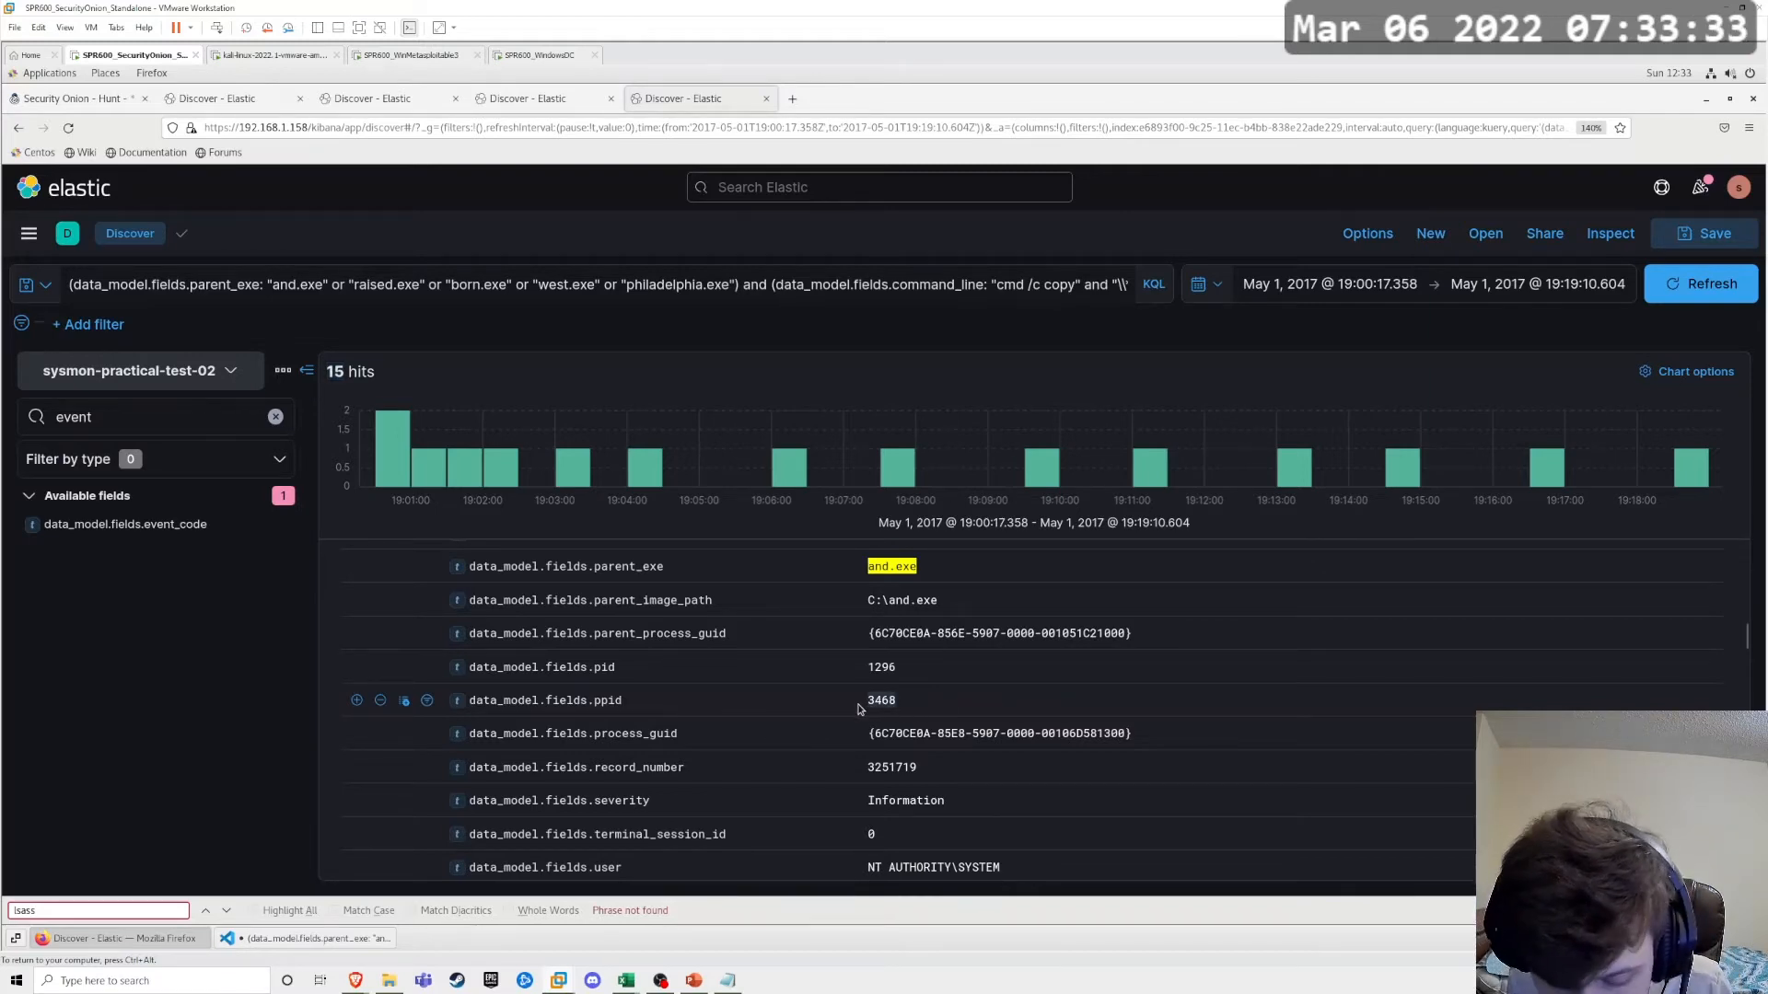
Step: Replace the query with data_model.fields.pid : 3468 and run it to search for the parent process of the copy event
click(274, 281)
key(ctrl+a)
text(3468)
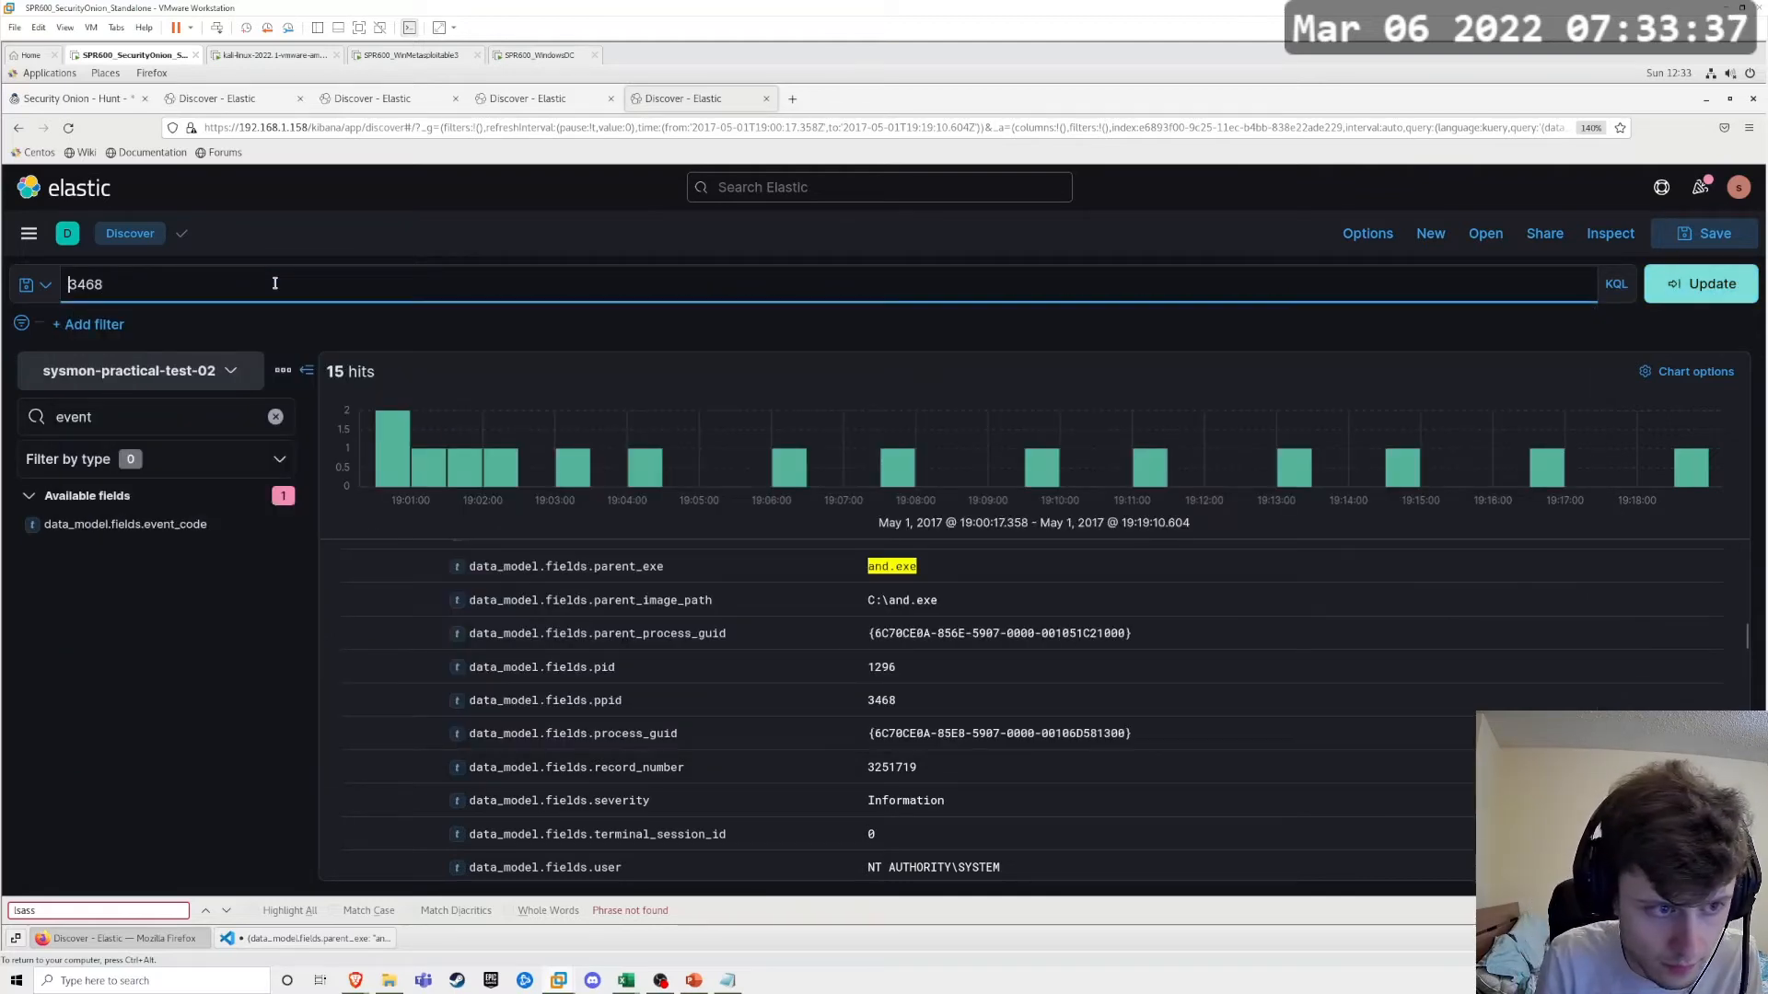
key(ctrl+a)
text(pid)
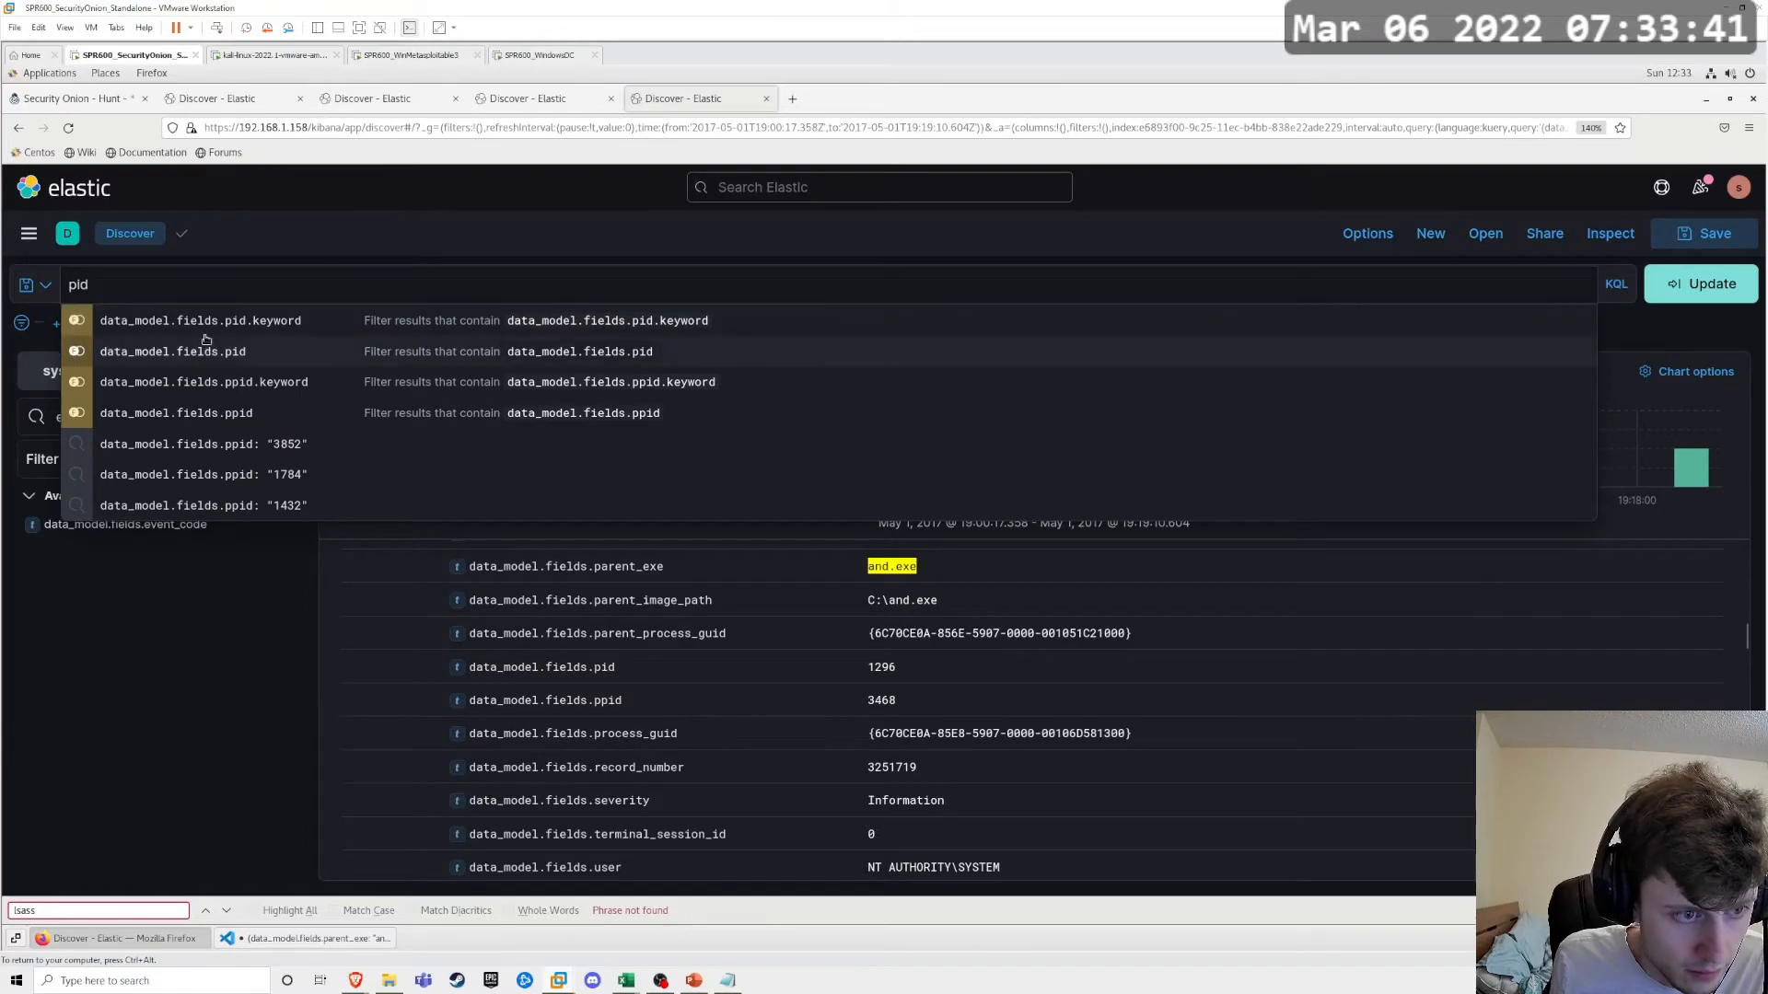
click(206, 339)
text(: 3468)
key(Return)
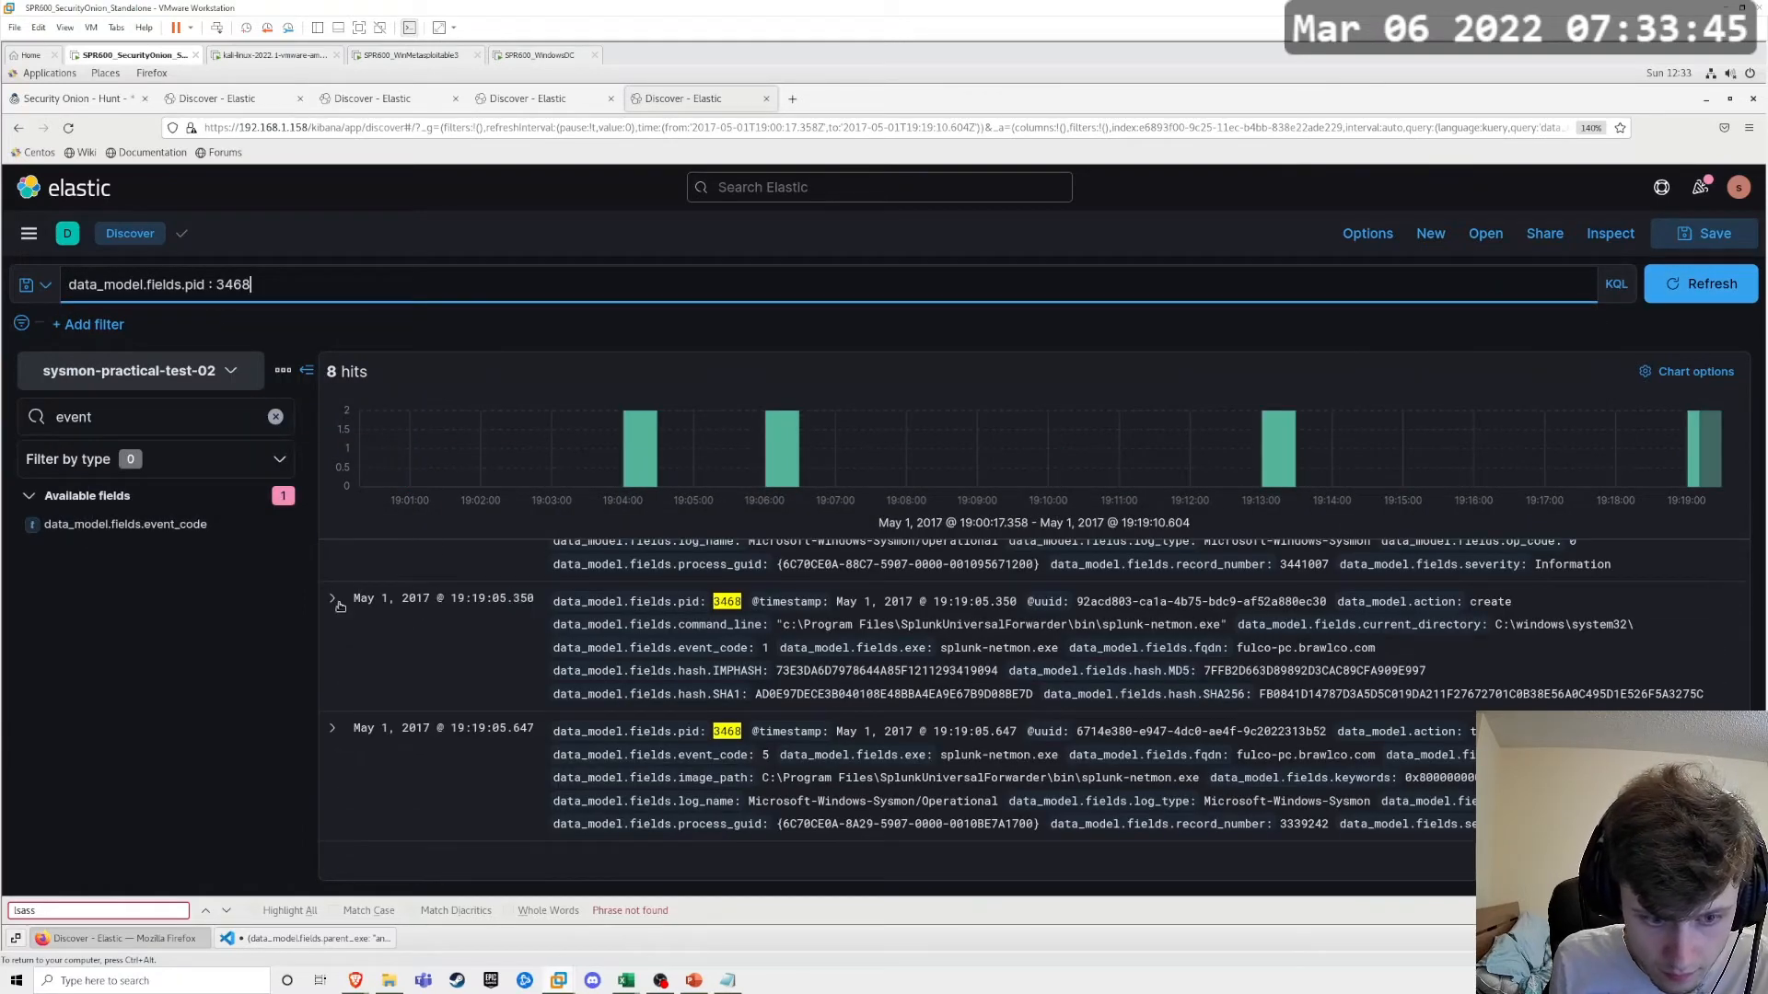
Step: Expand the May 1, 2017, 19:19:05.350 event and examine its executable, hostname, image path and parent process fields
click(337, 603)
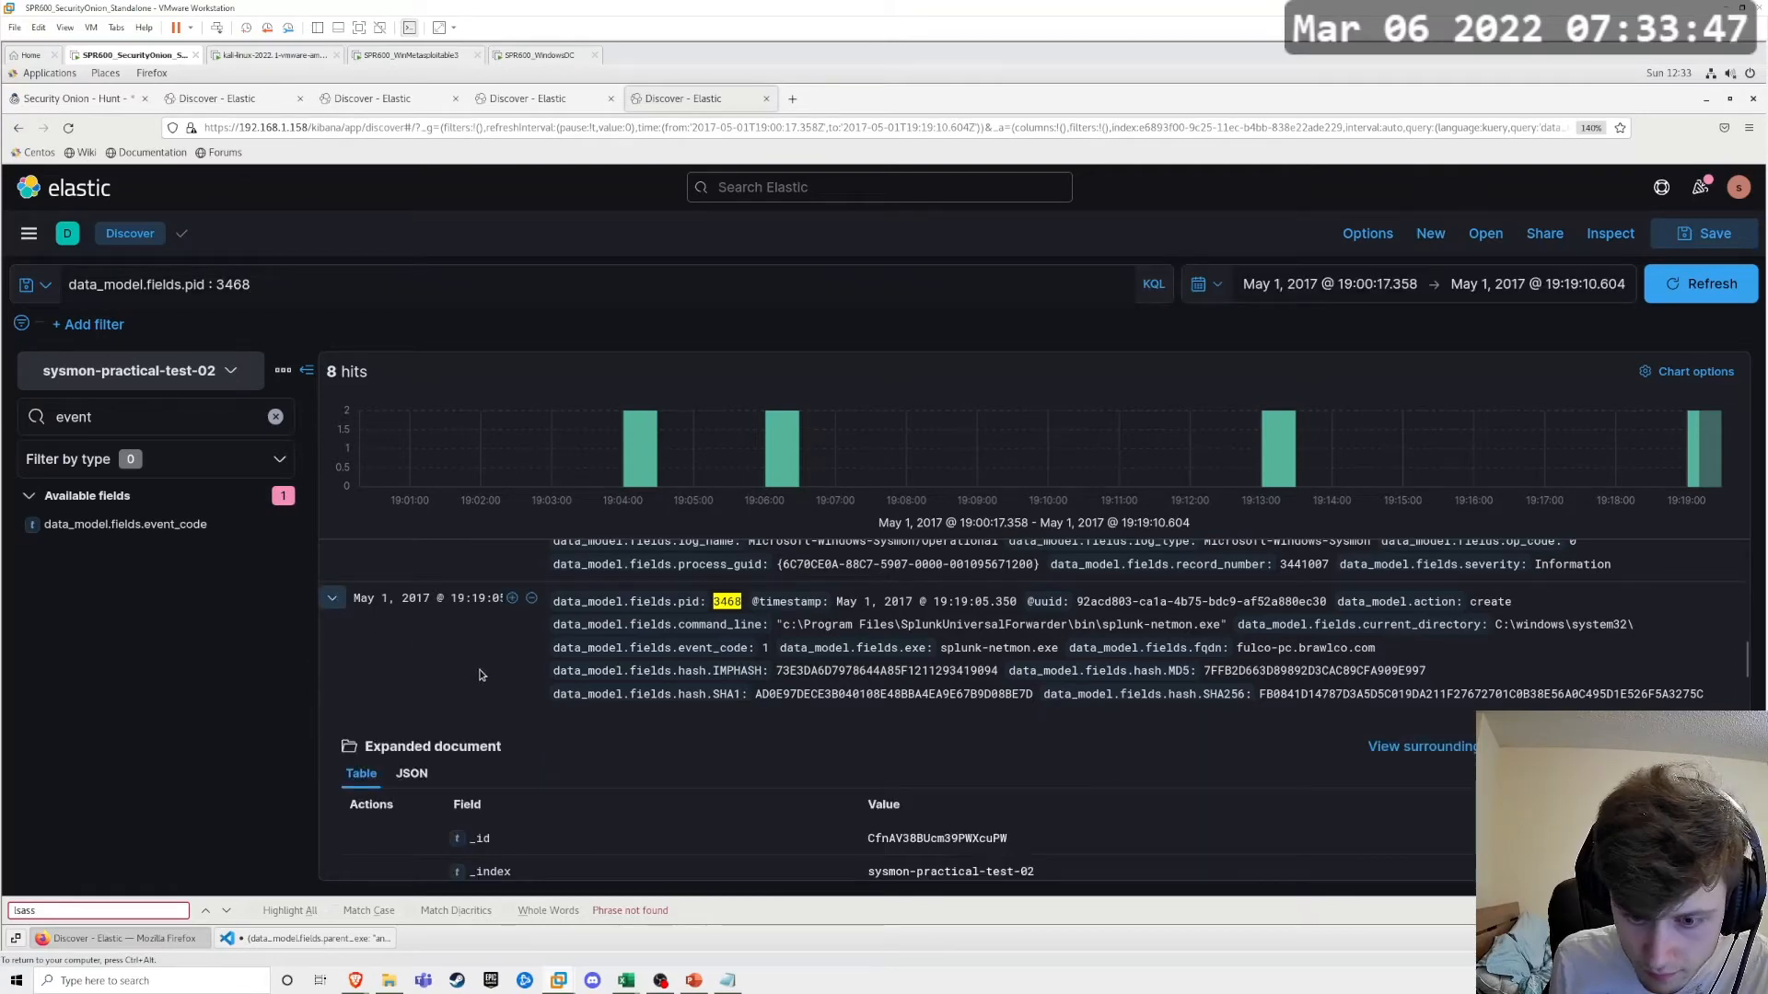
scroll(644, 760, down, 6)
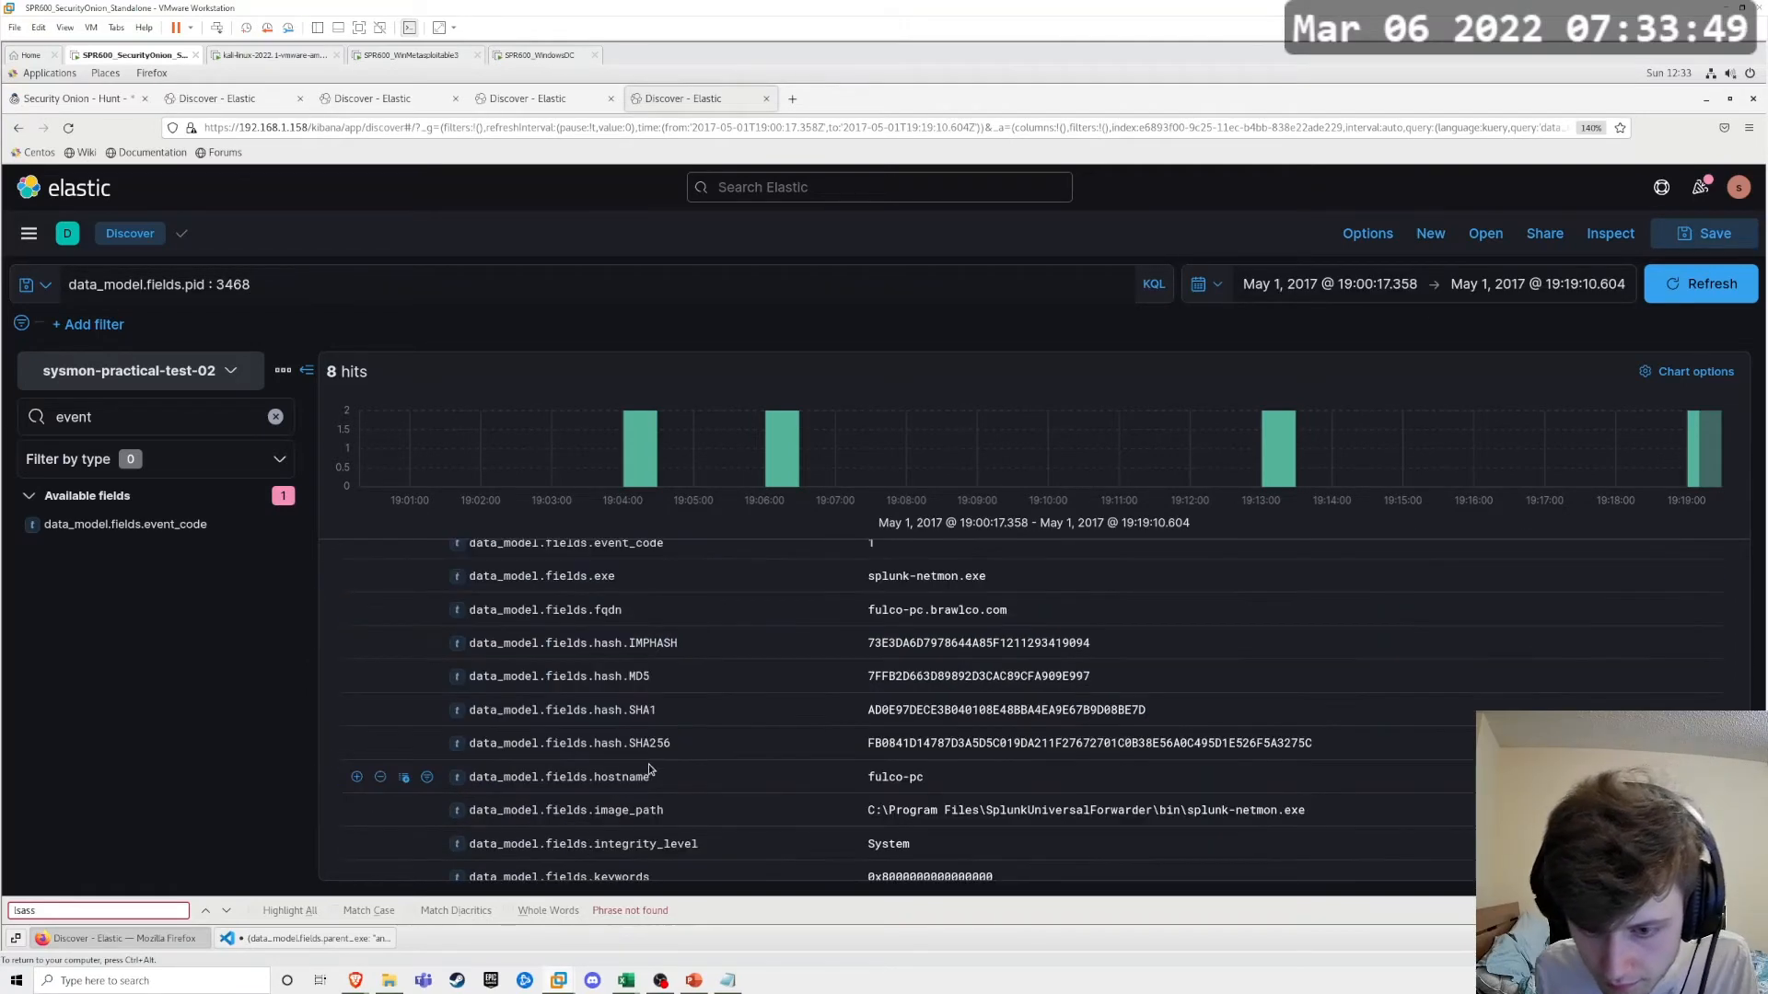
scroll(649, 769, down, 5)
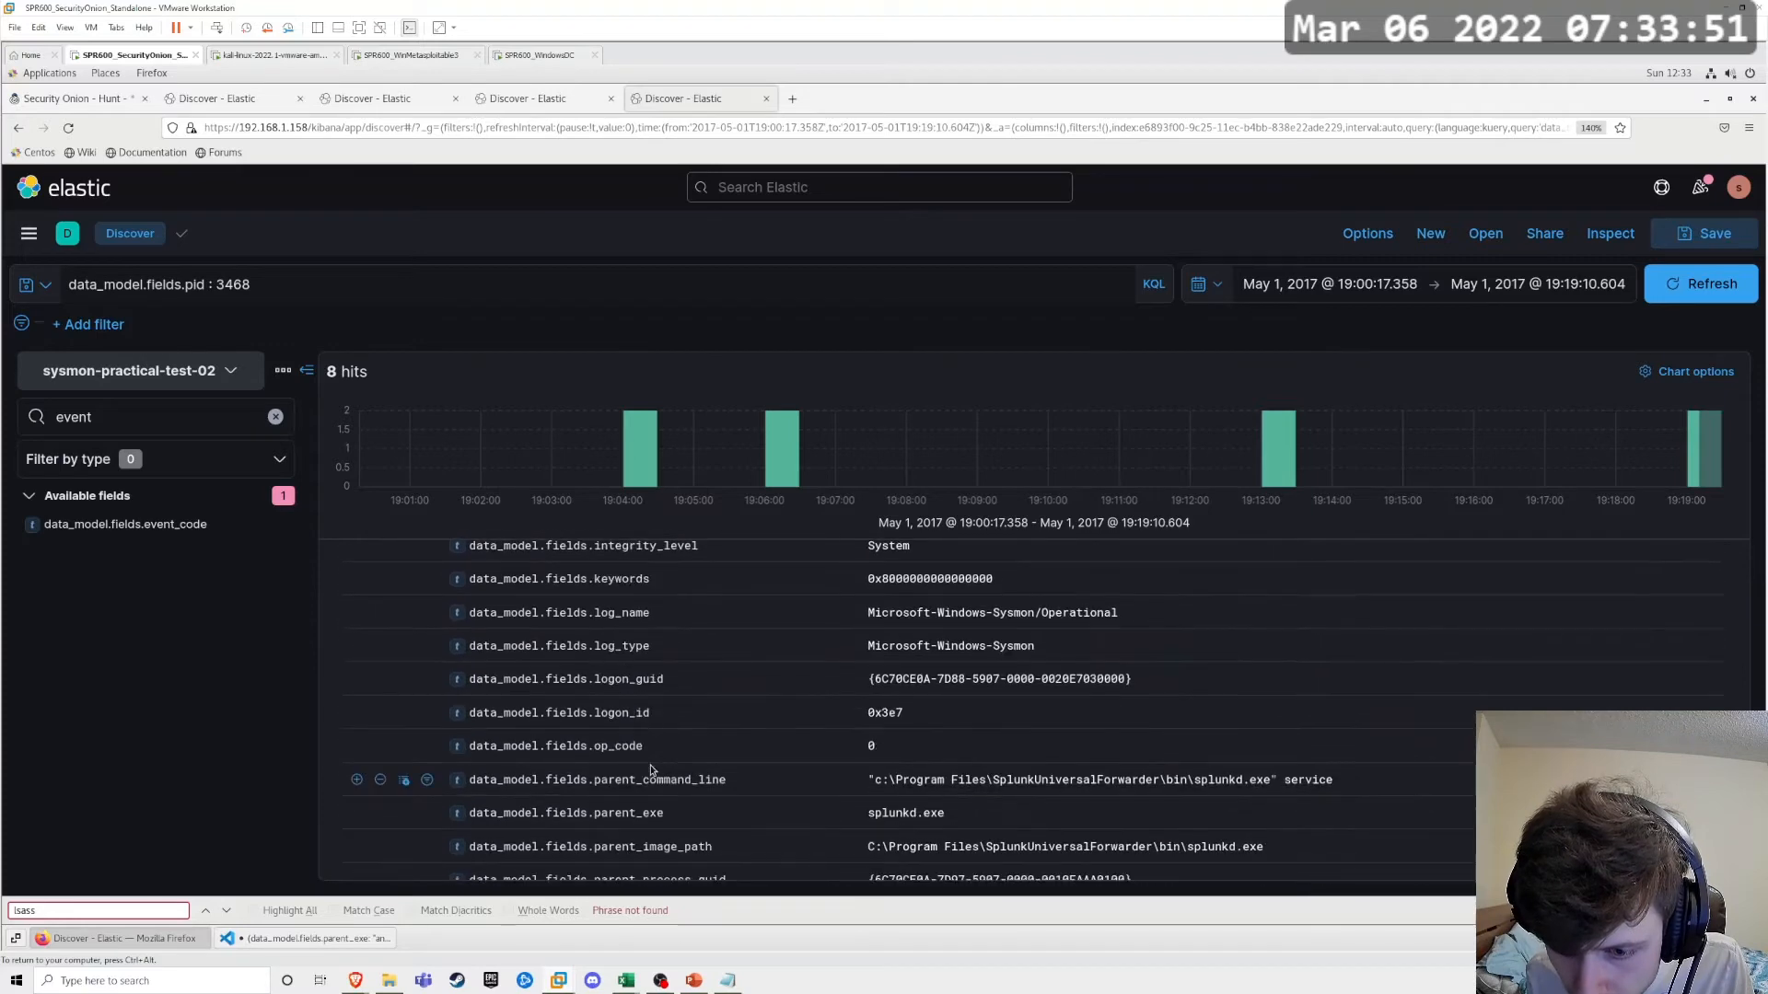
Step: Append and not "splunk" to the PID query and run it to filter out the Splunk events
click(296, 284)
text(a)
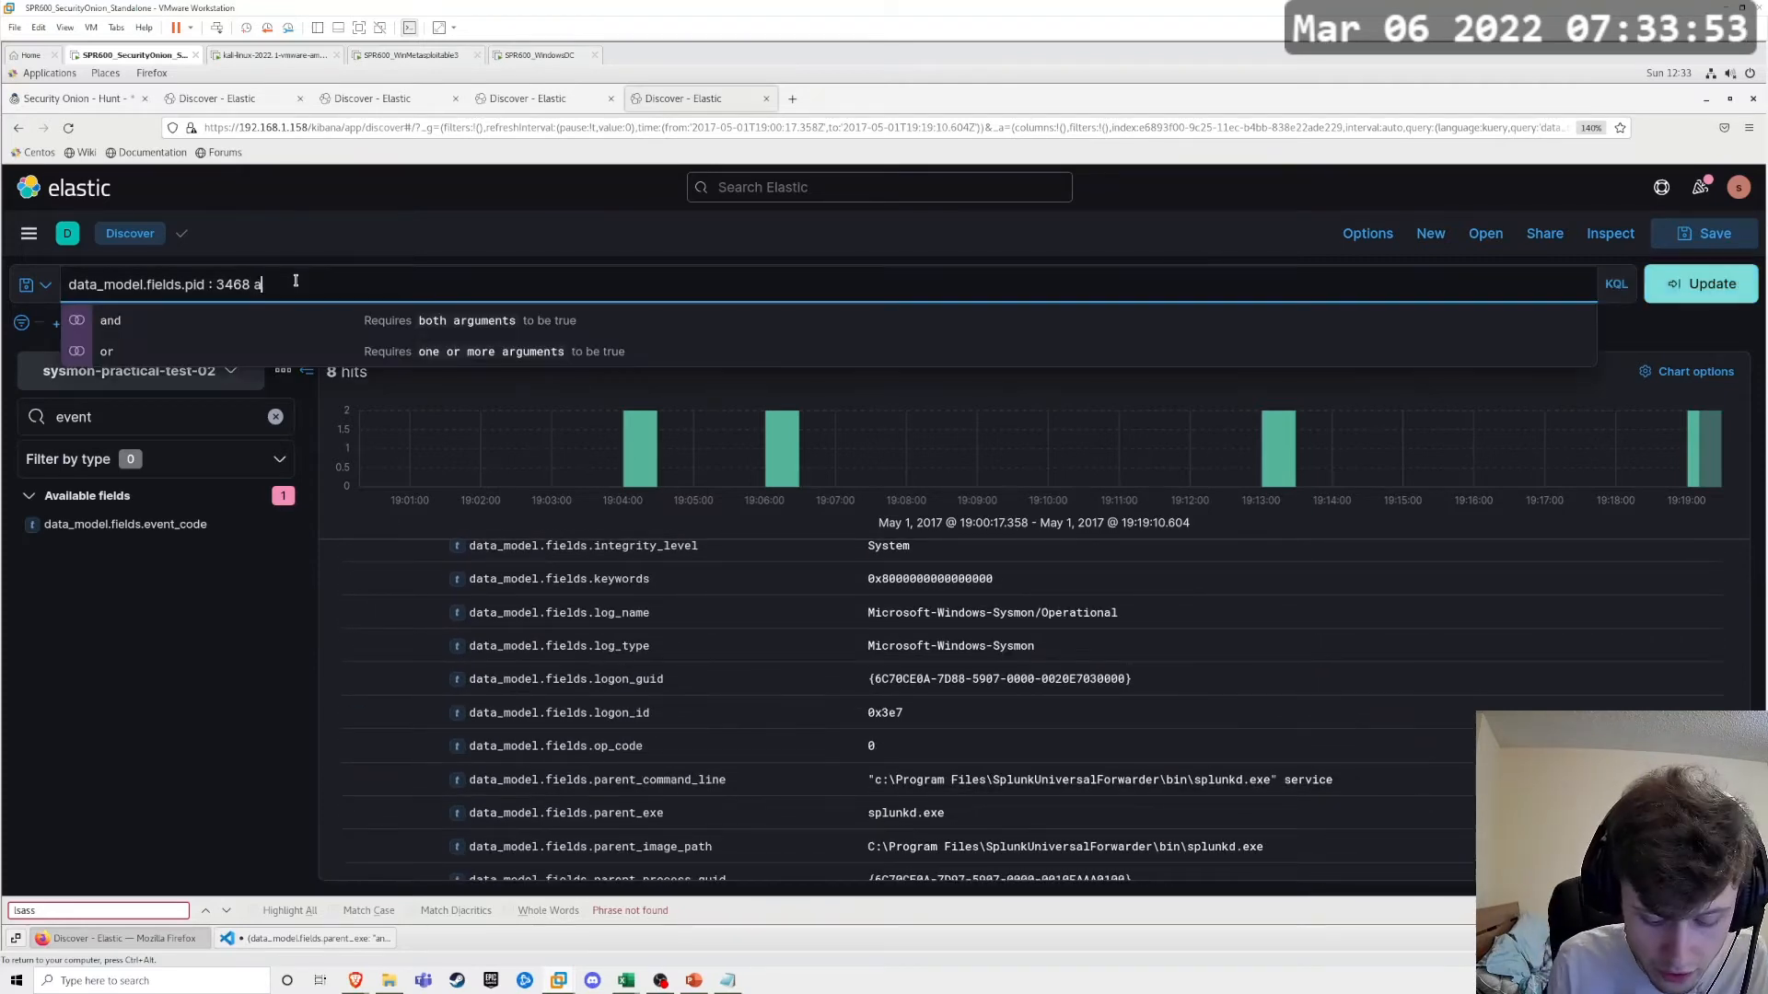
text(nd not ")
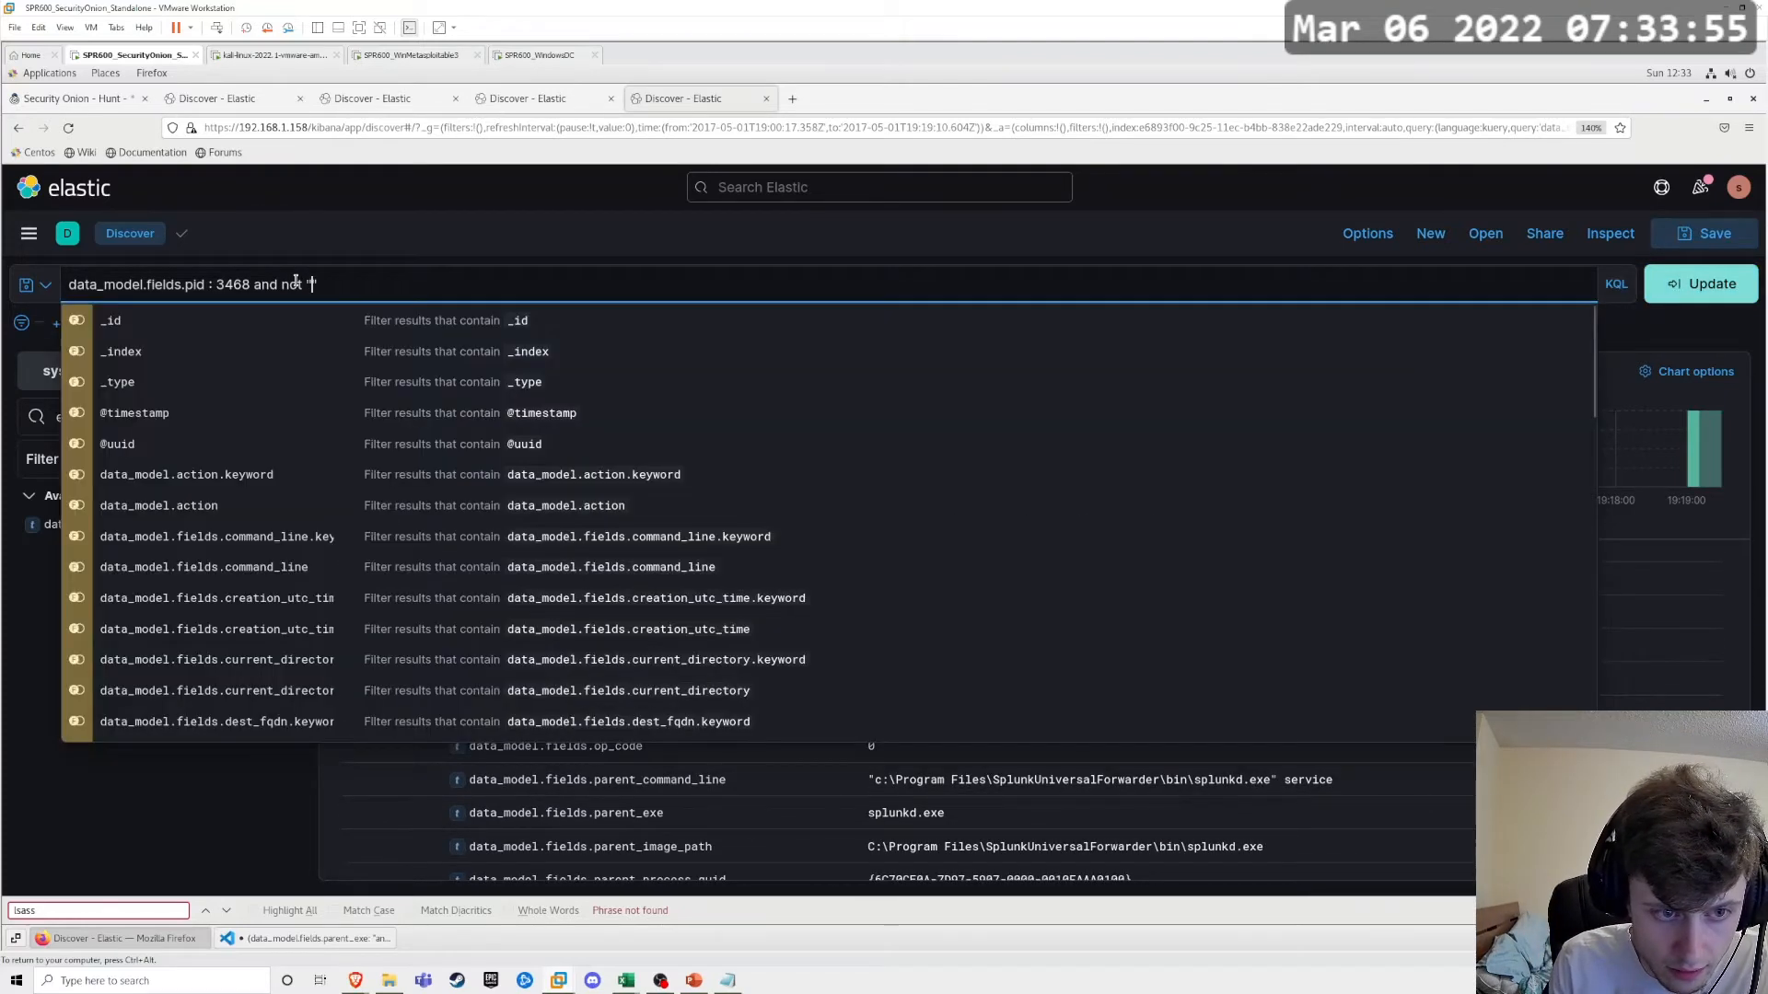
text(splunk")
key(Return)
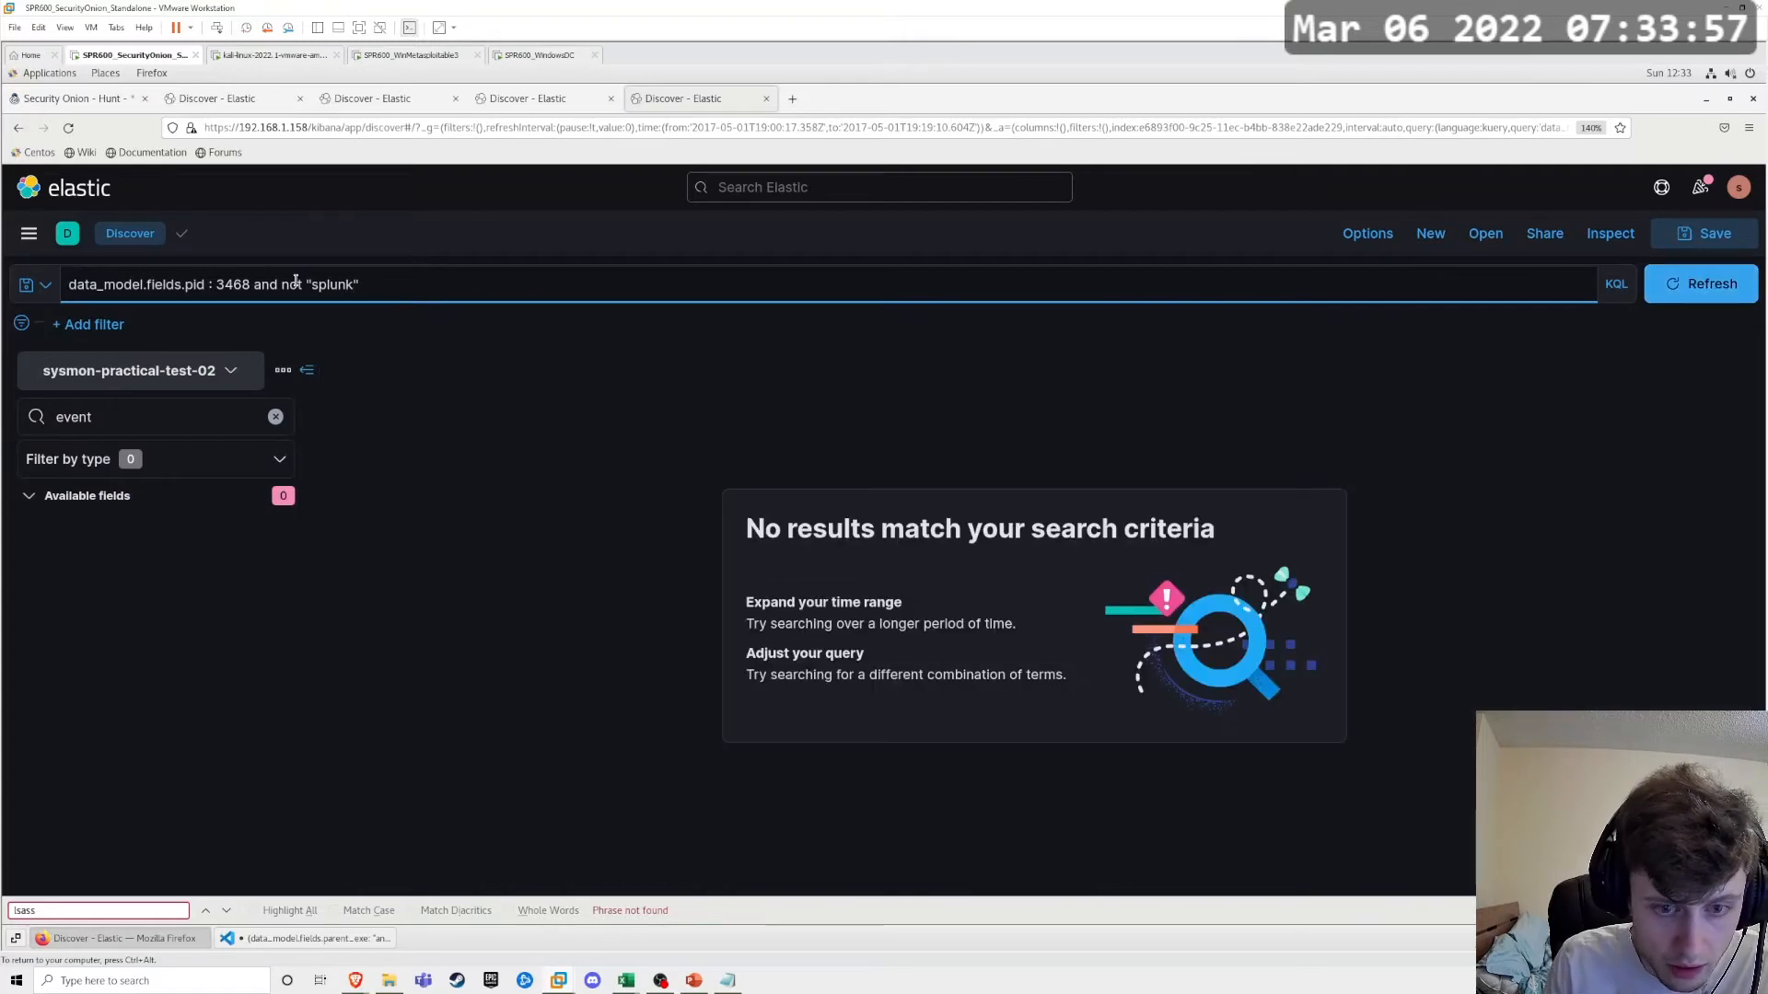
Step: Move the Splunk exclusion to the front, running not "splunk" and data_model.fields.pid : 3468
drag(406, 285, 248, 291)
key(BackSpace)
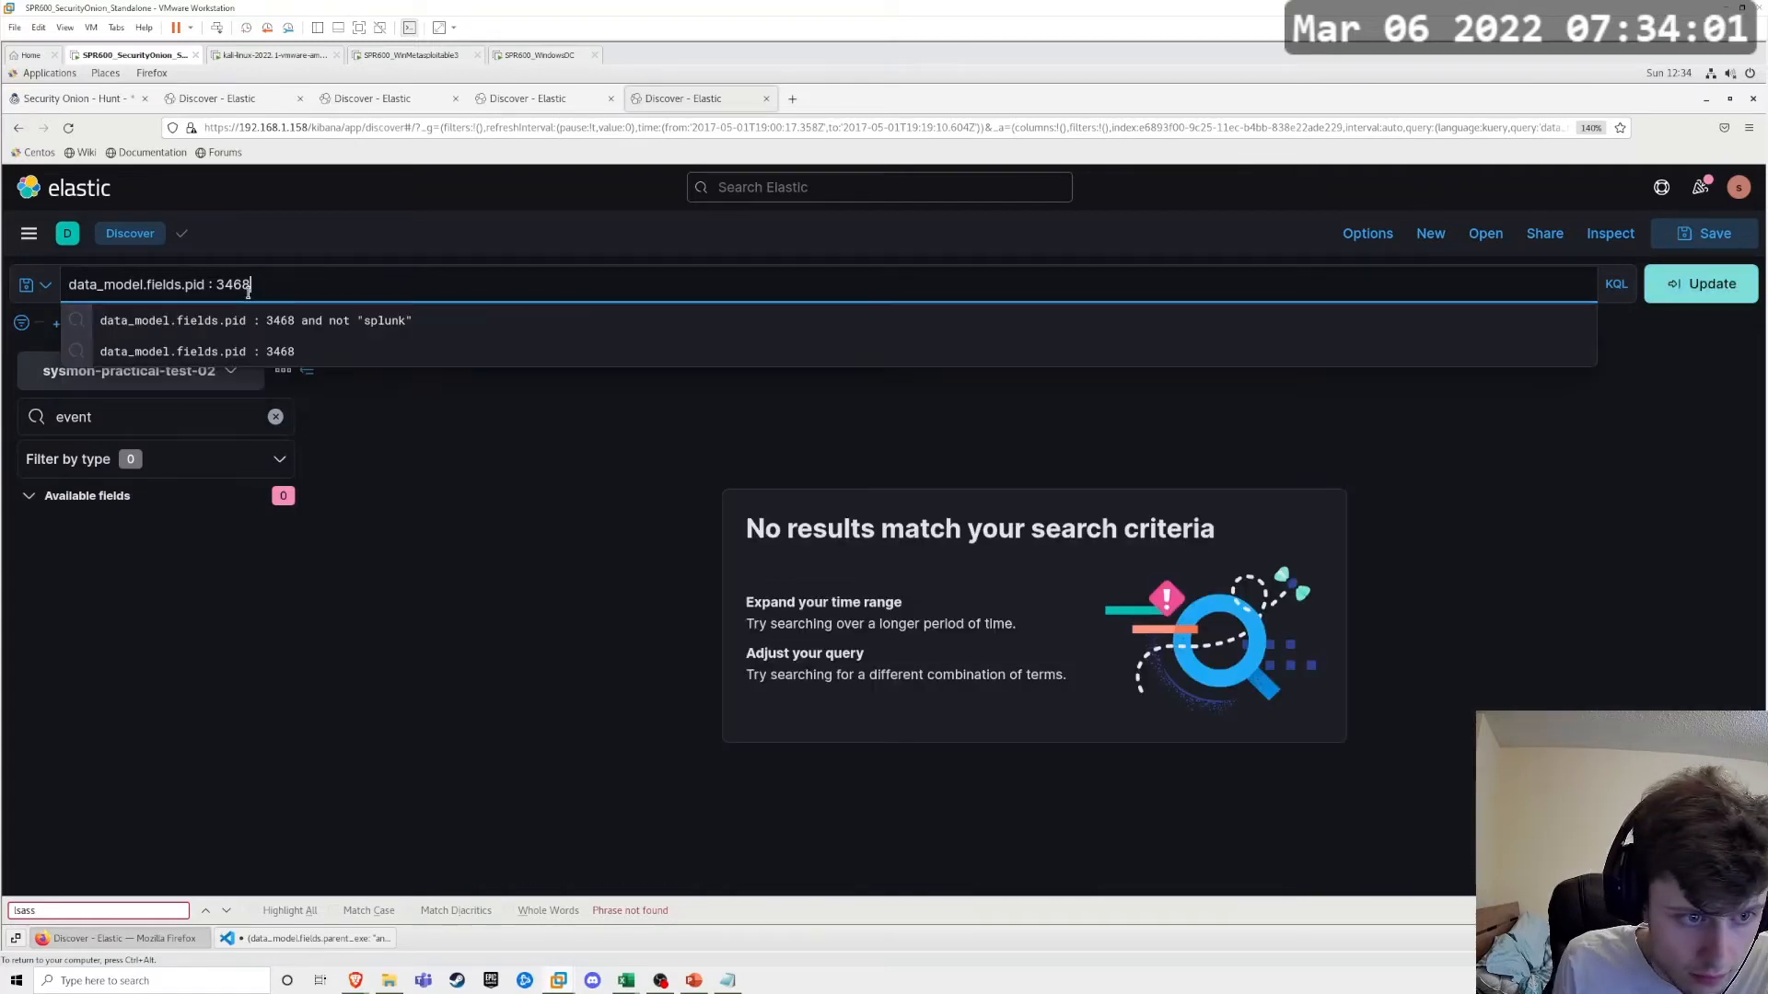
text(not ")
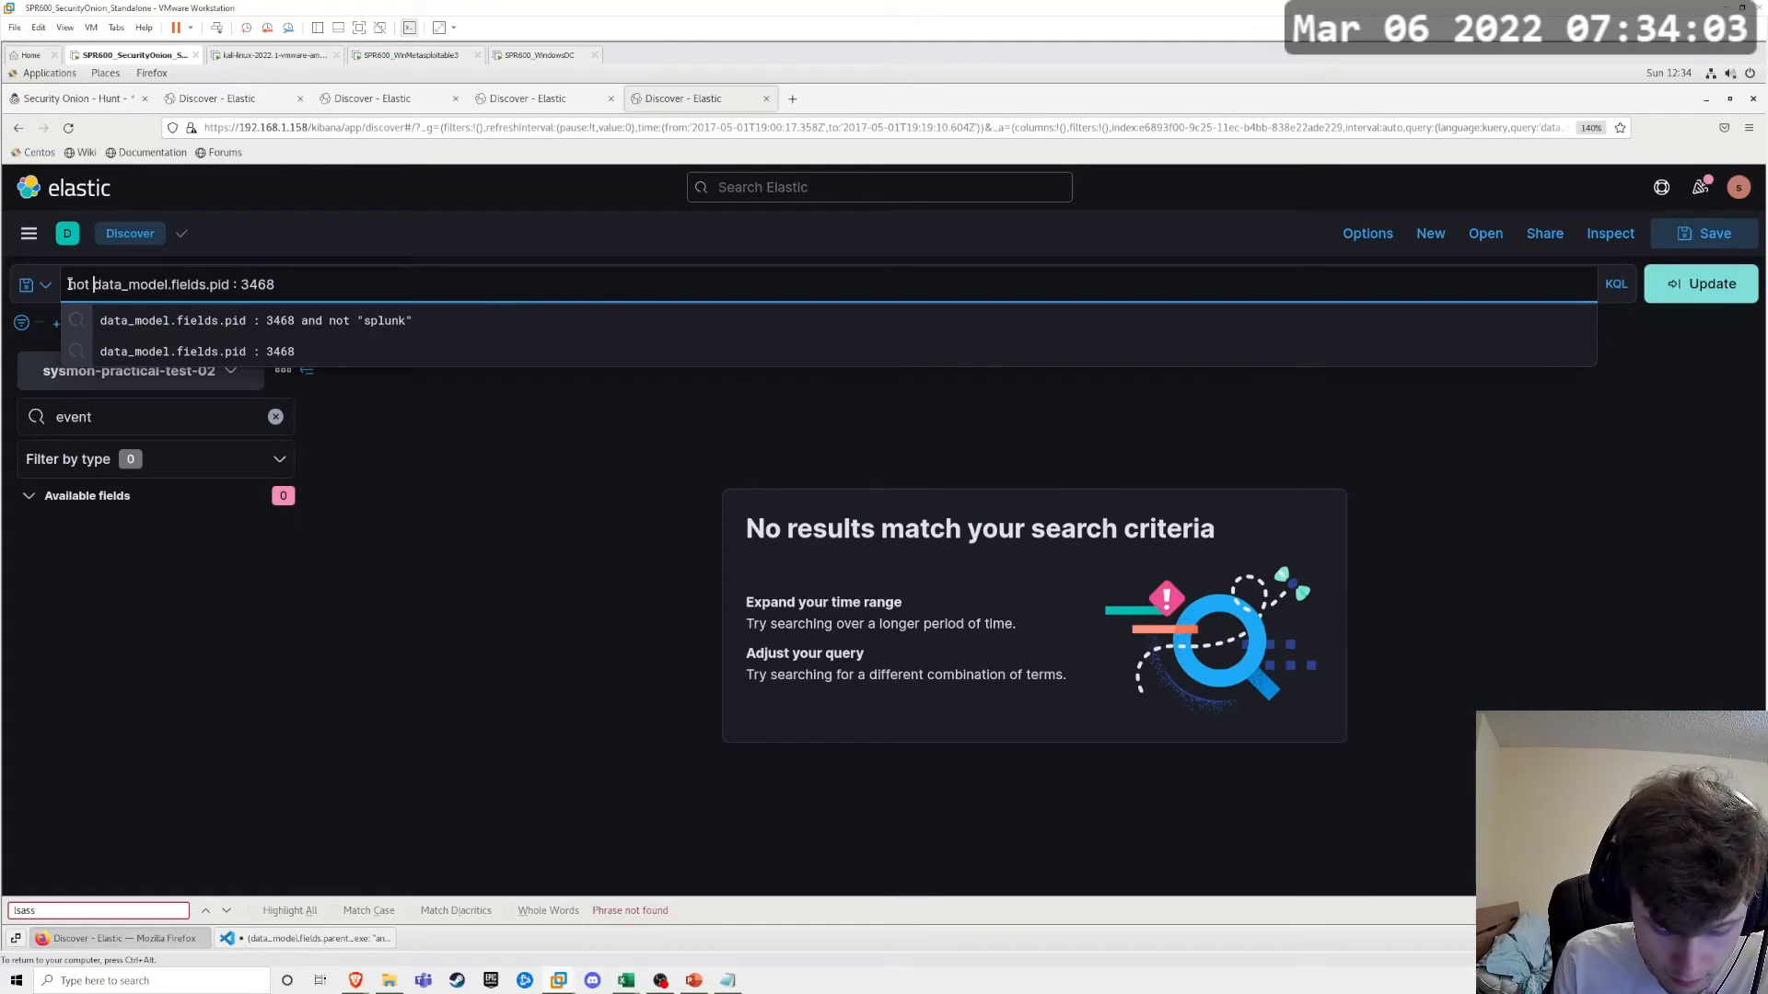
text(splunk)
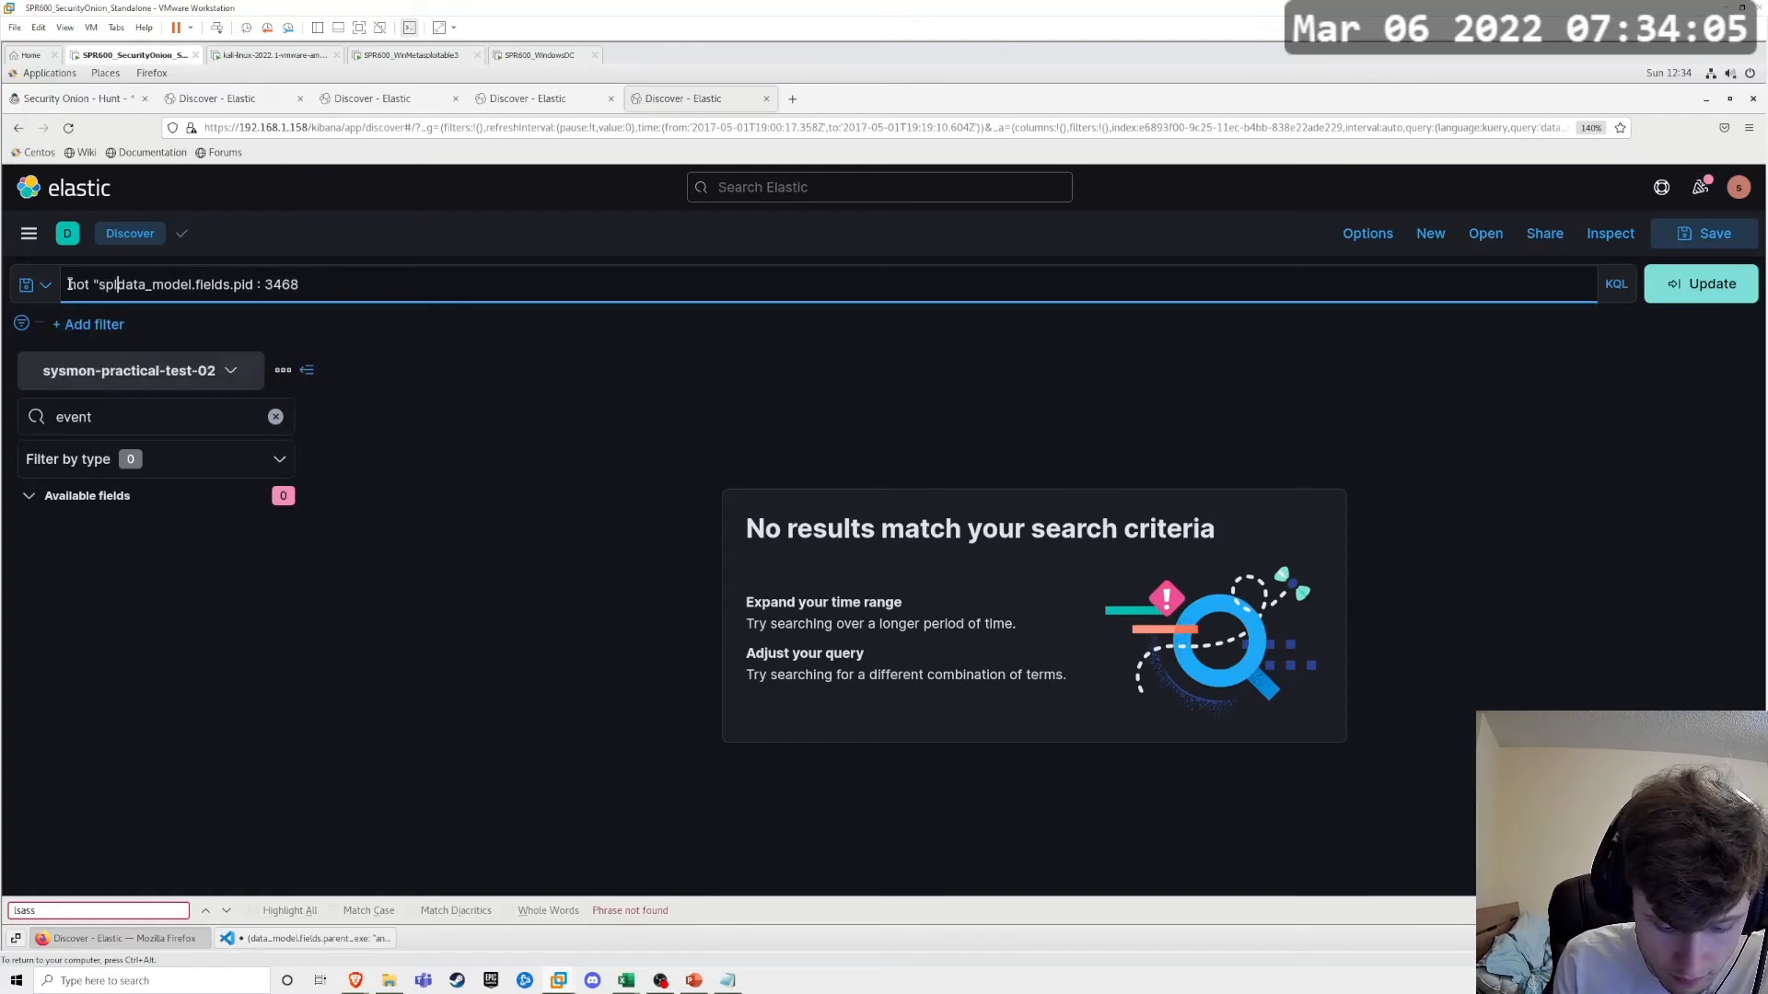
text(" and)
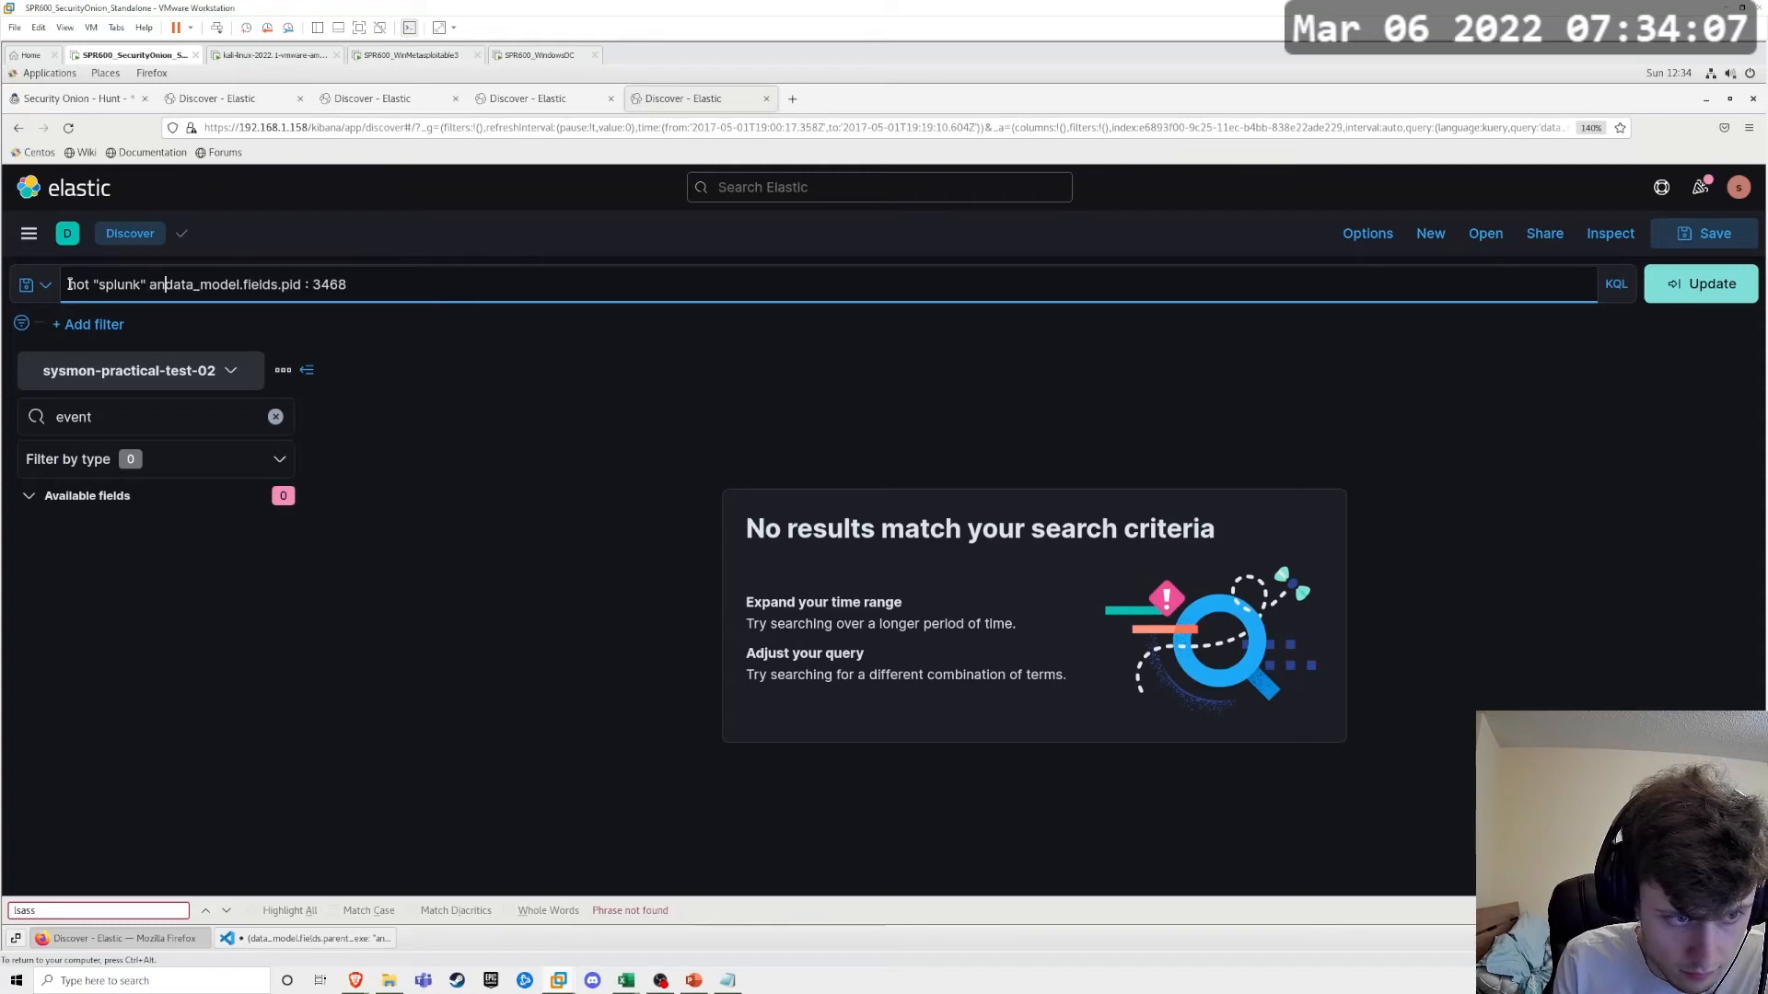
key(Return)
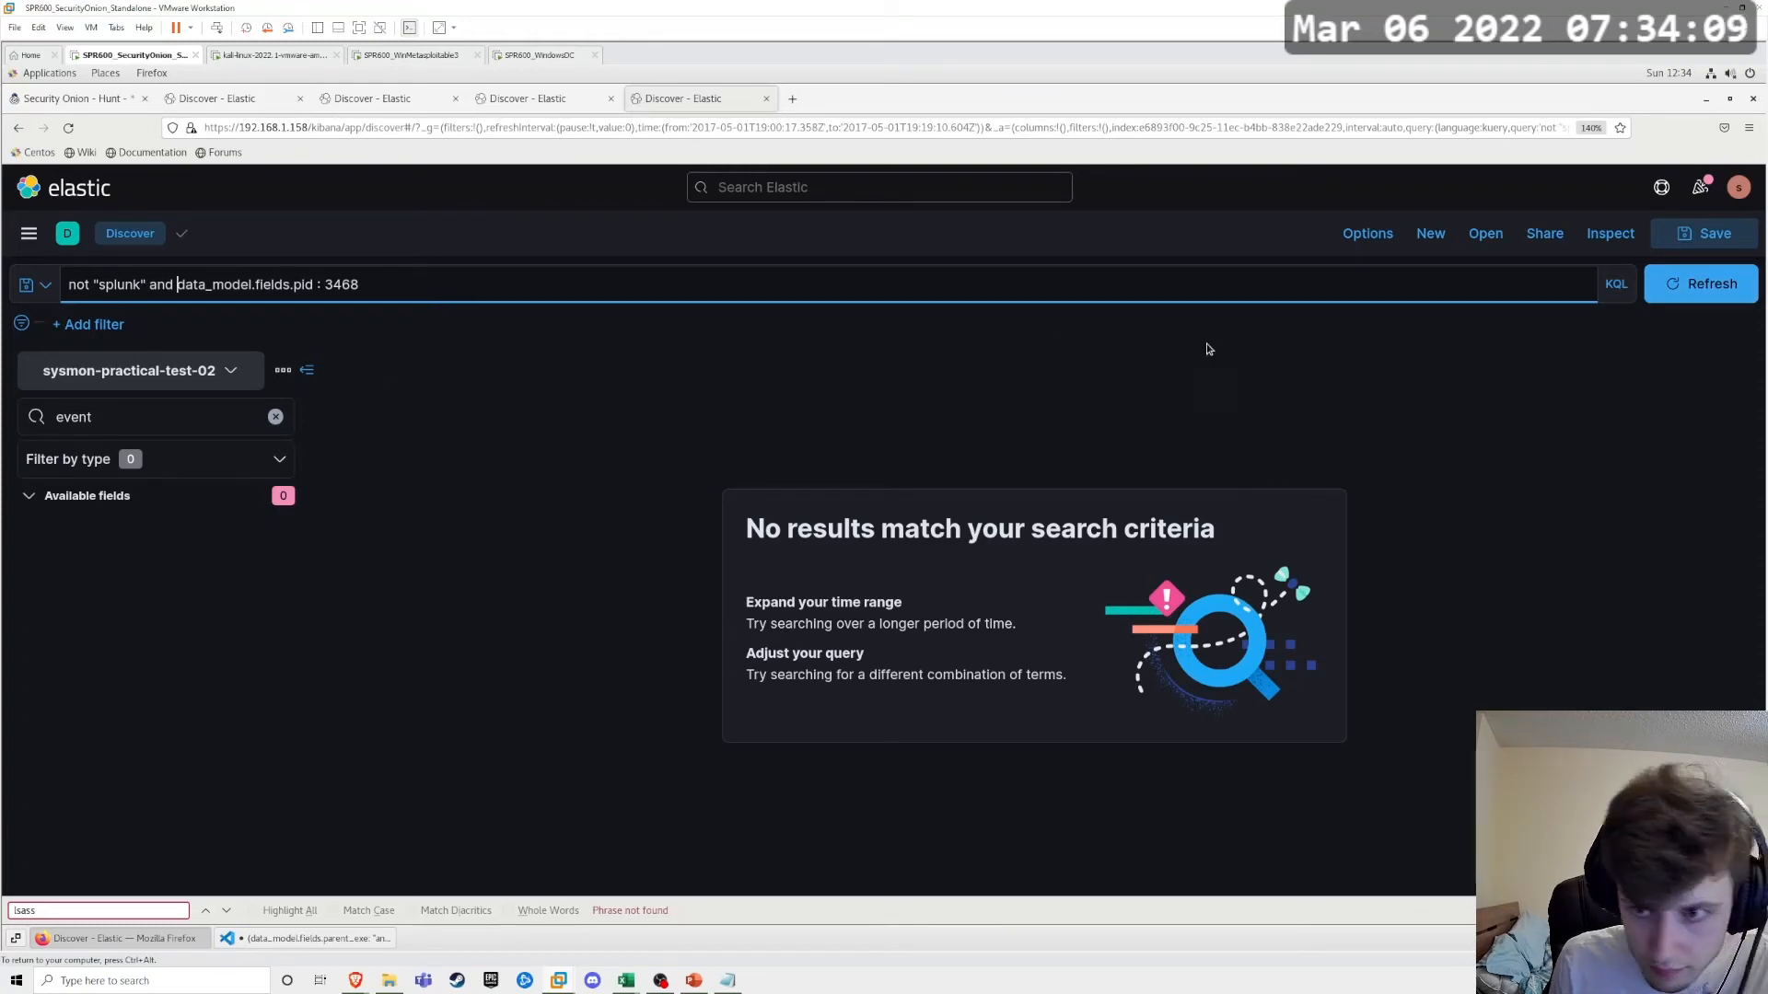
Step: Remove the Splunk exclusion, rerun data_model.fields.pid : 3468 and review the executables and hosts of the matching events
drag(175, 293, 79, 291)
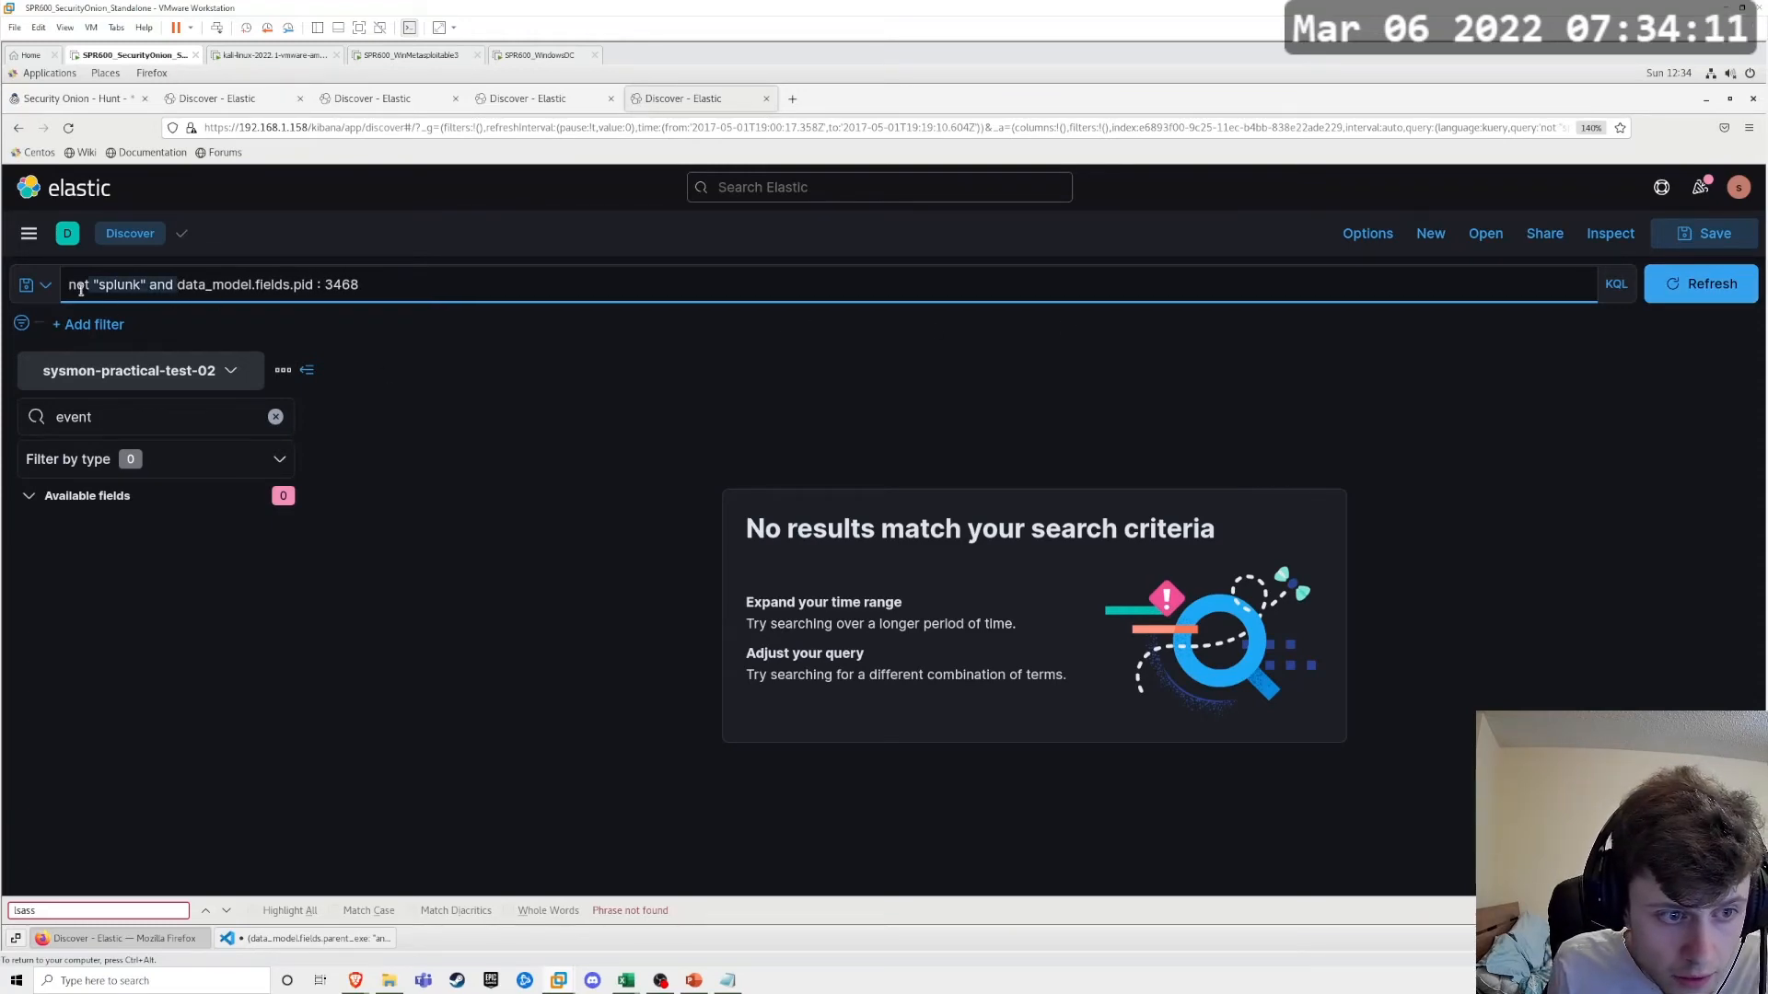
key(BackSpace)
key(Return)
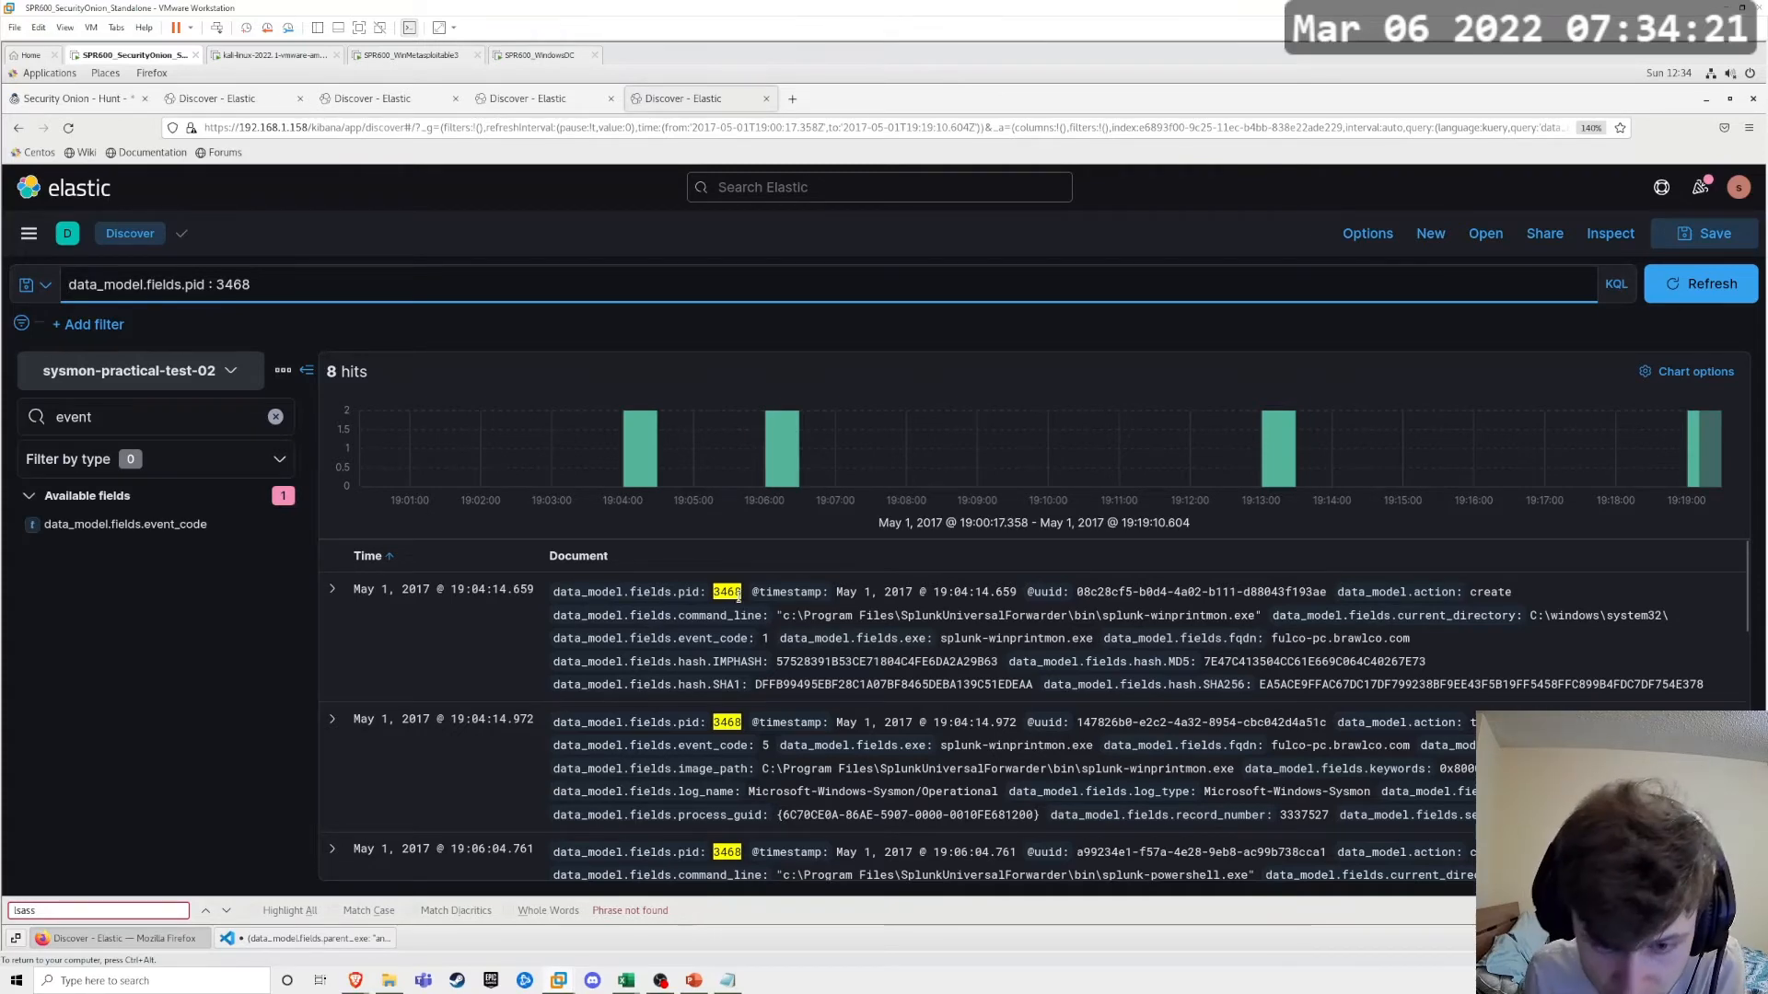
scroll(738, 596, down, 8)
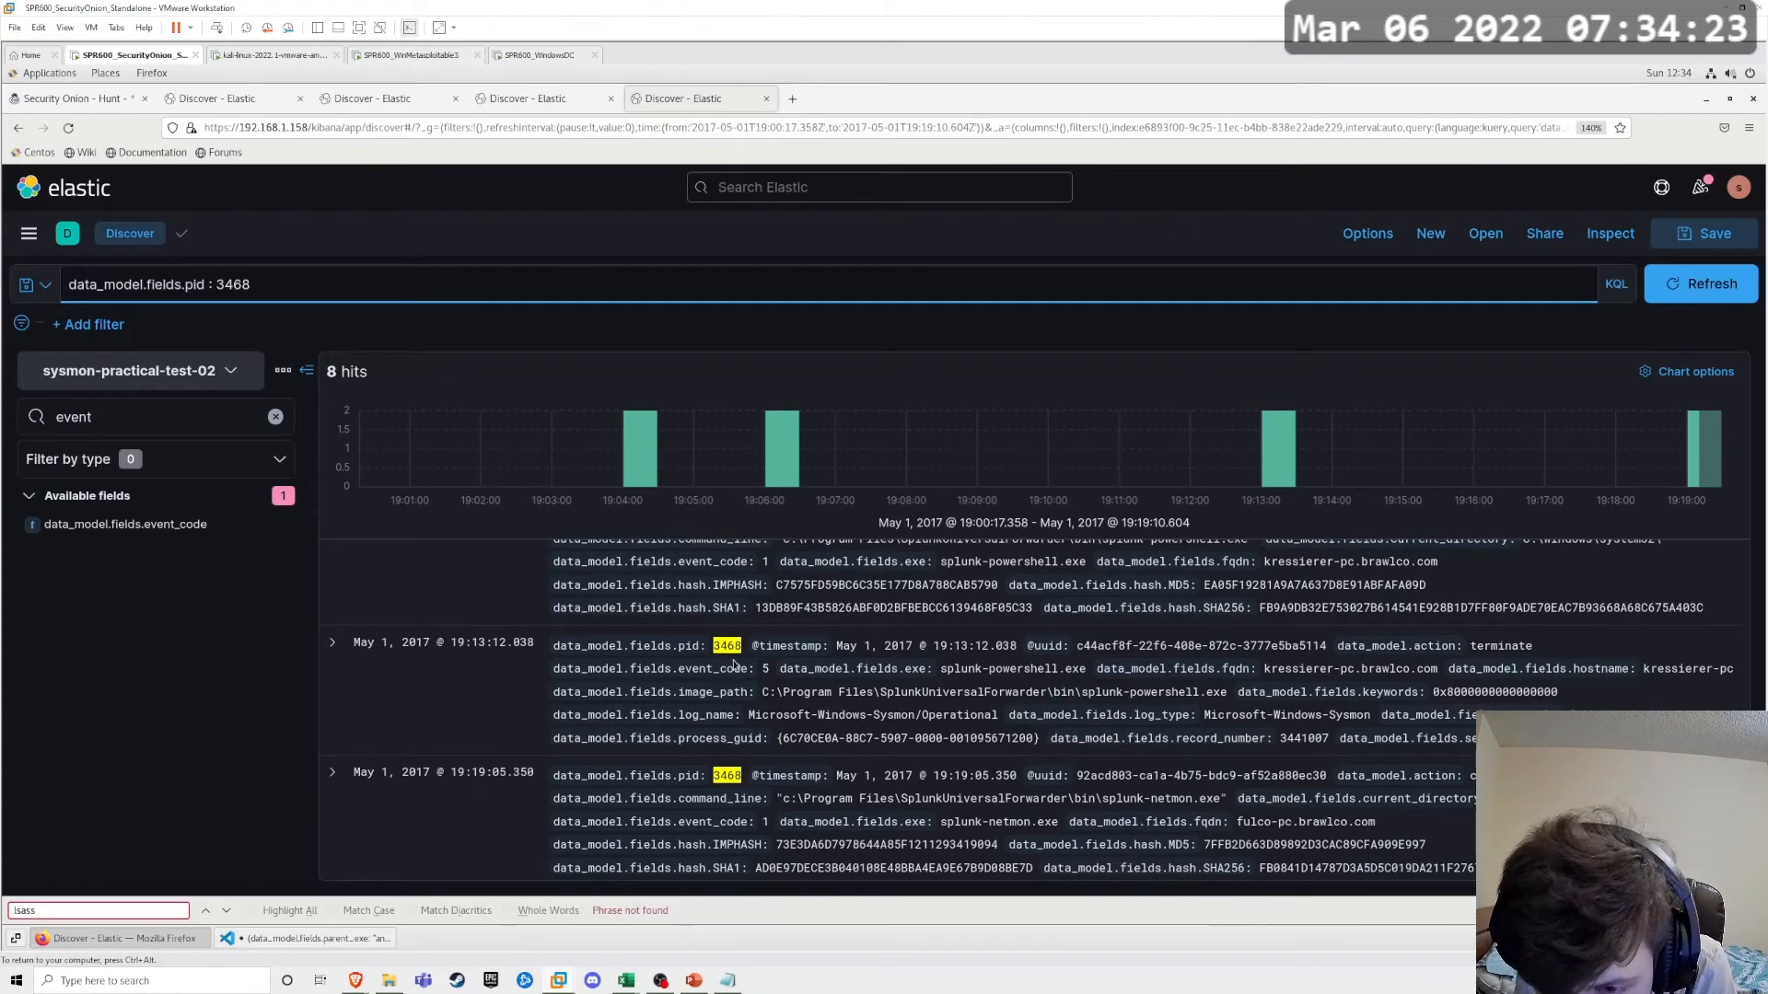
scroll(734, 664, down, 2)
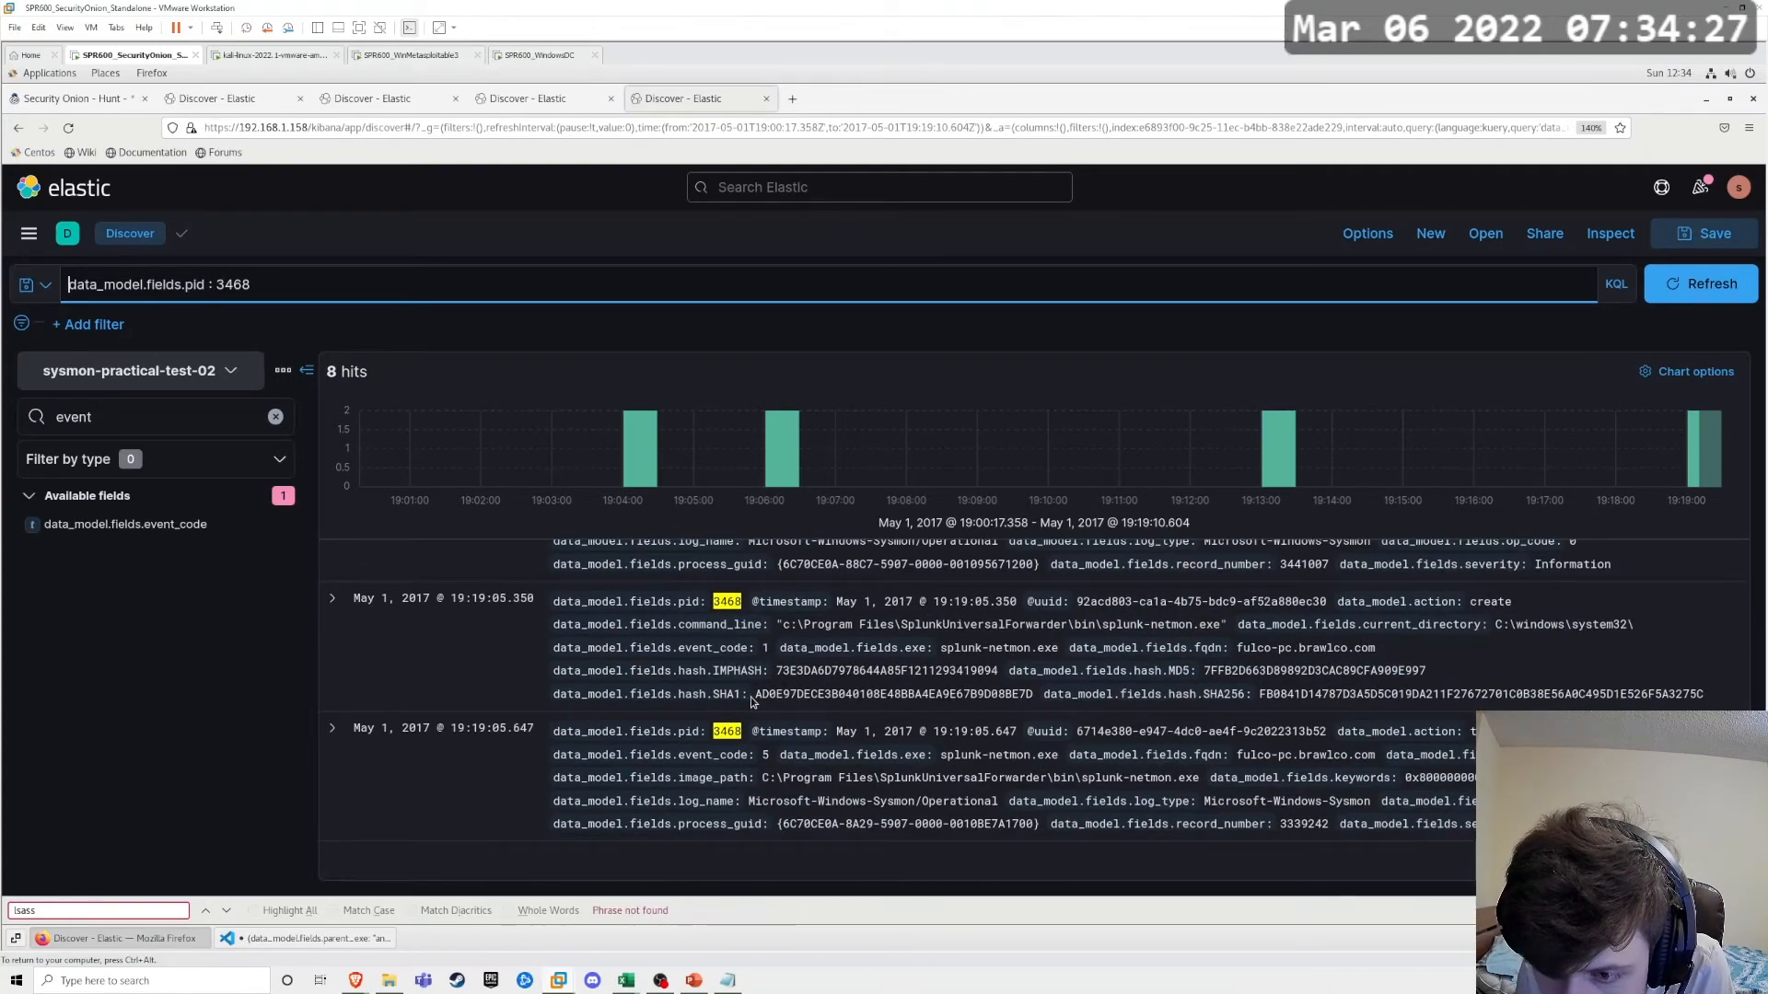
scroll(752, 702, up, 2)
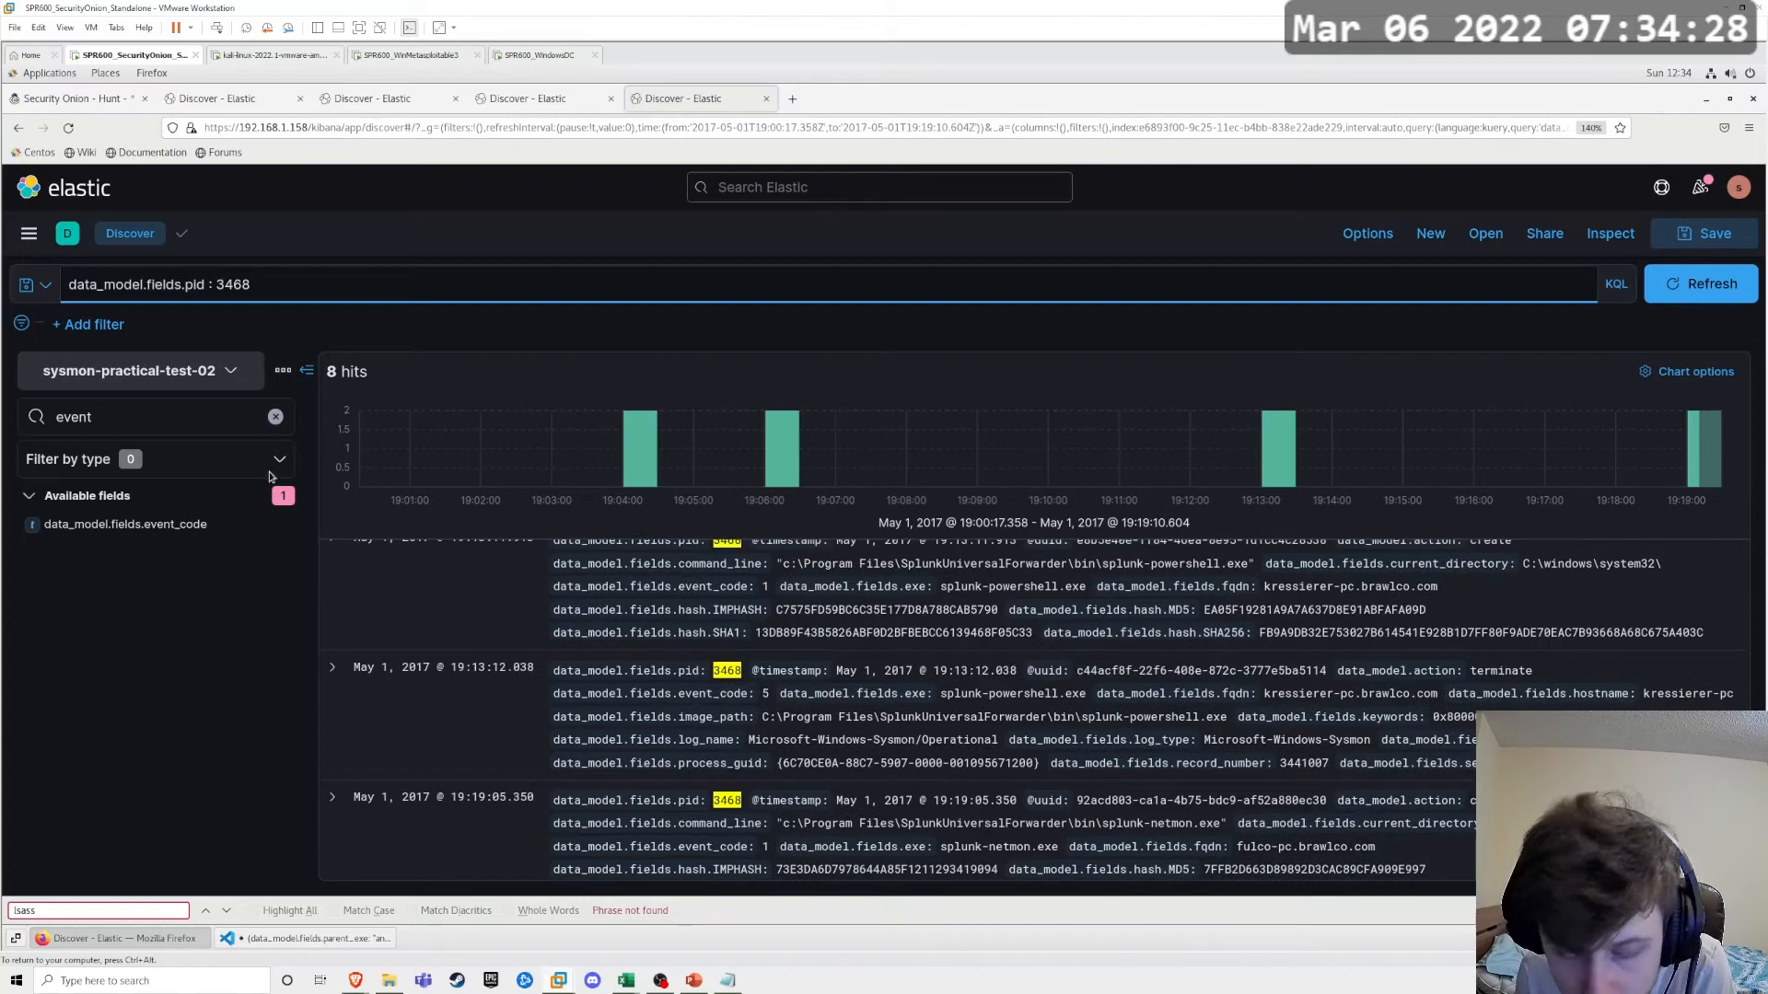
Step: Return to the earlier query that combines the parent_exe list with the C$ copy command_line conditions
click(15, 129)
click(16, 128)
click(15, 129)
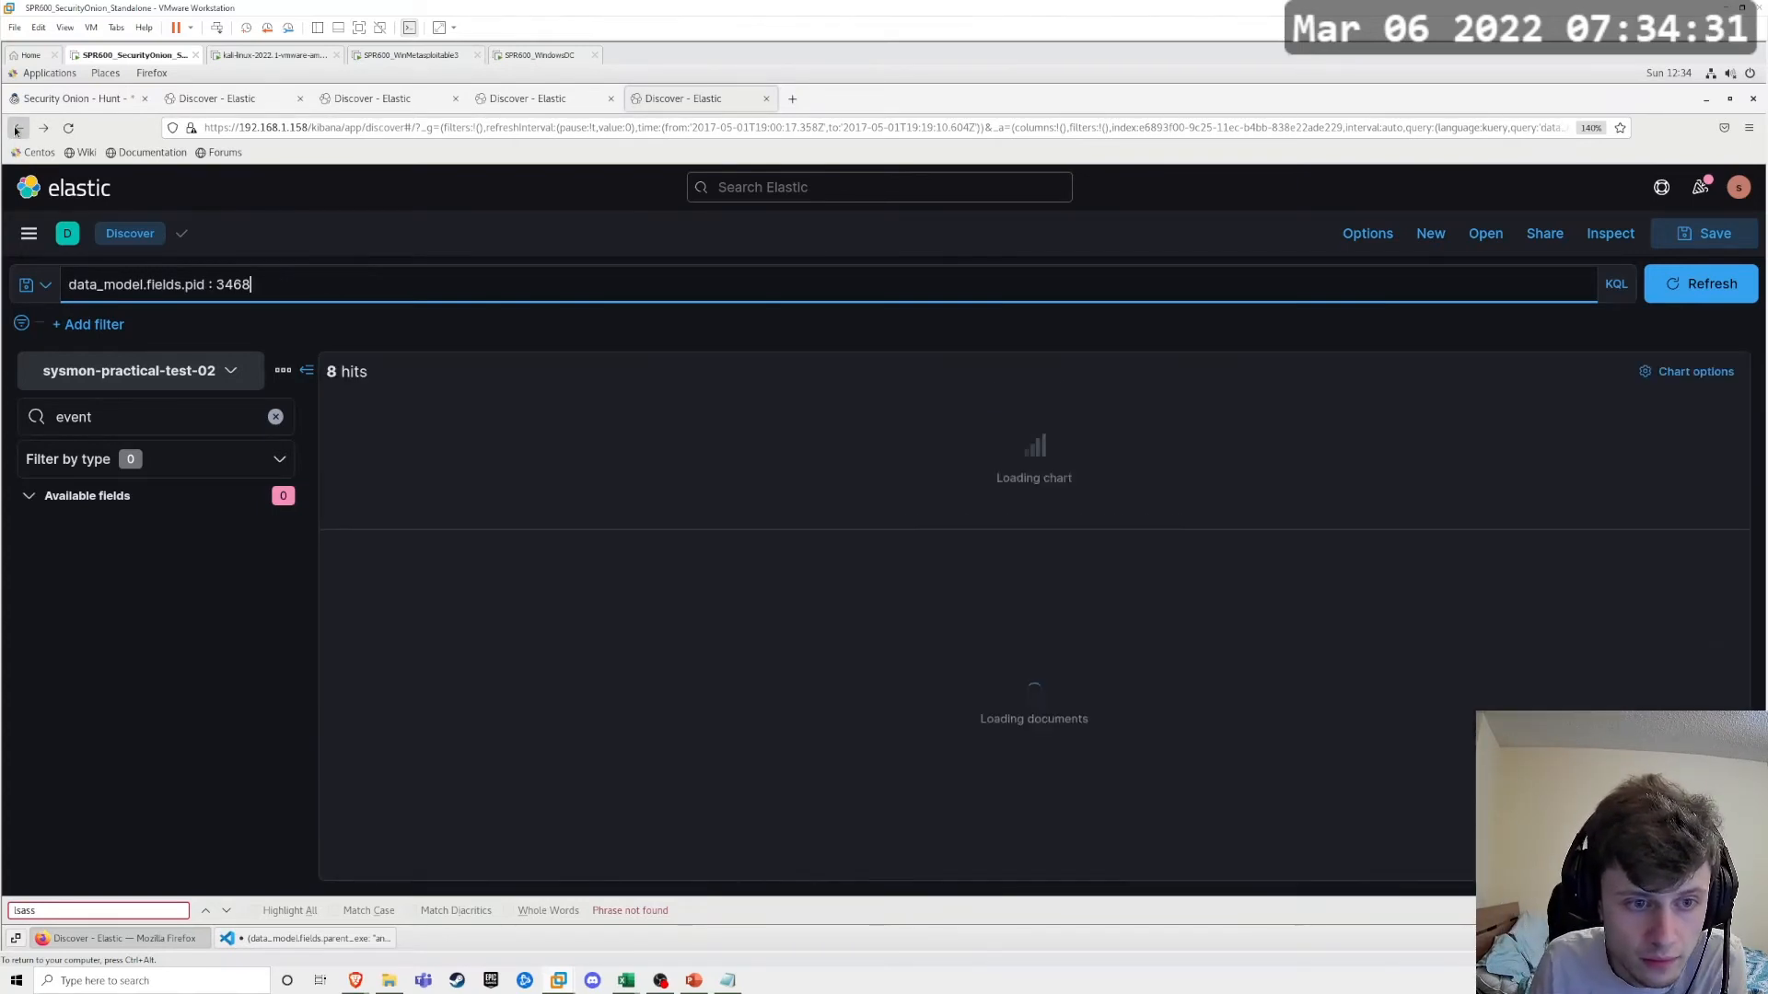
click(15, 129)
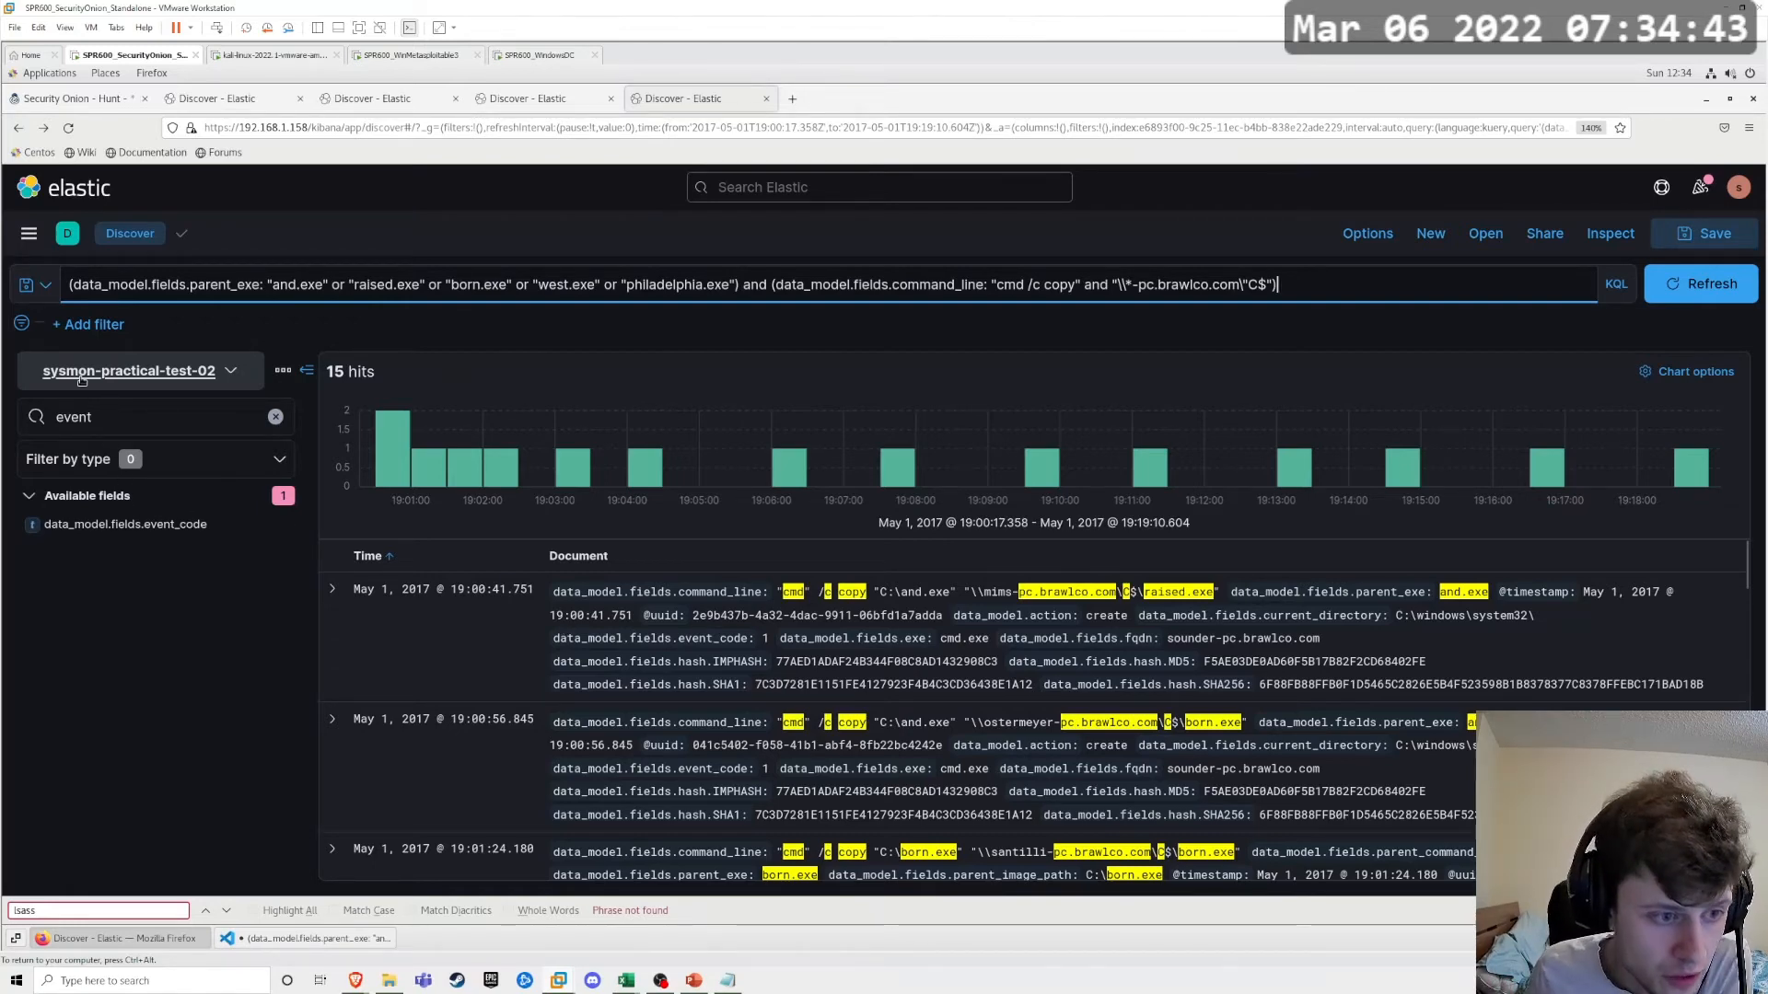
Step: Switch the index pattern to bsf-practical-test-02 and rerun the search with an empty query
click(129, 370)
scroll(152, 609, down, 2)
scroll(152, 608, up, 2)
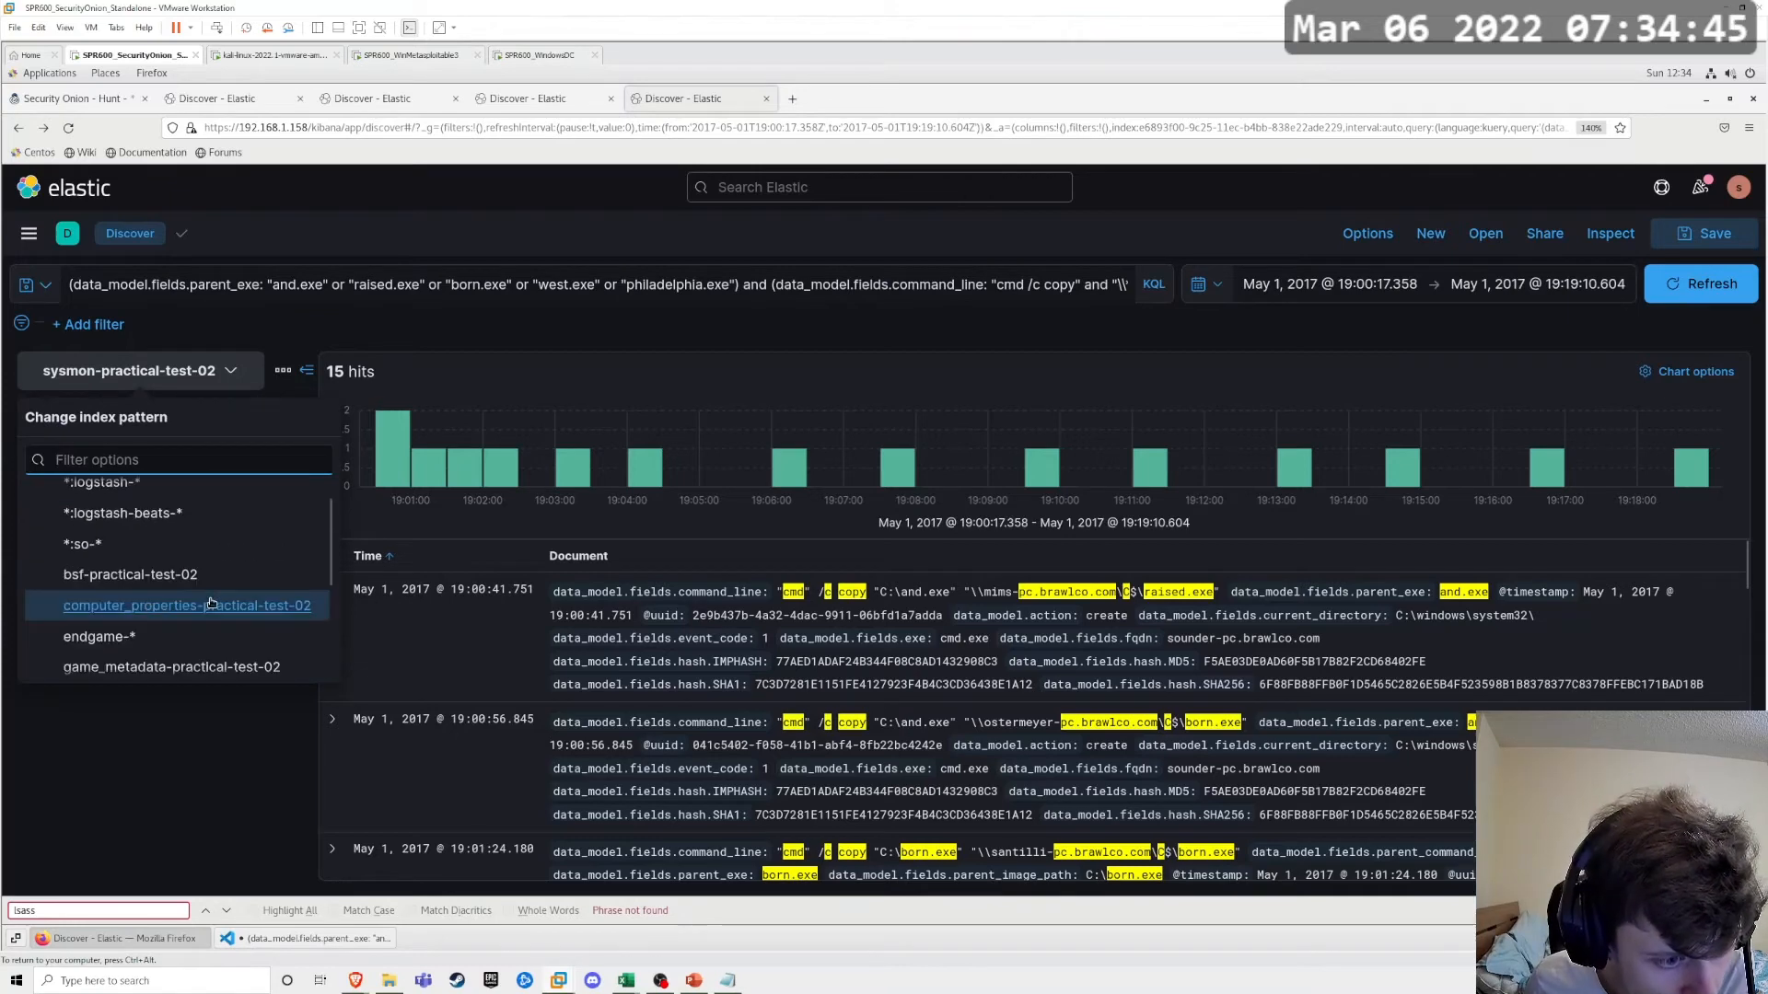
click(135, 582)
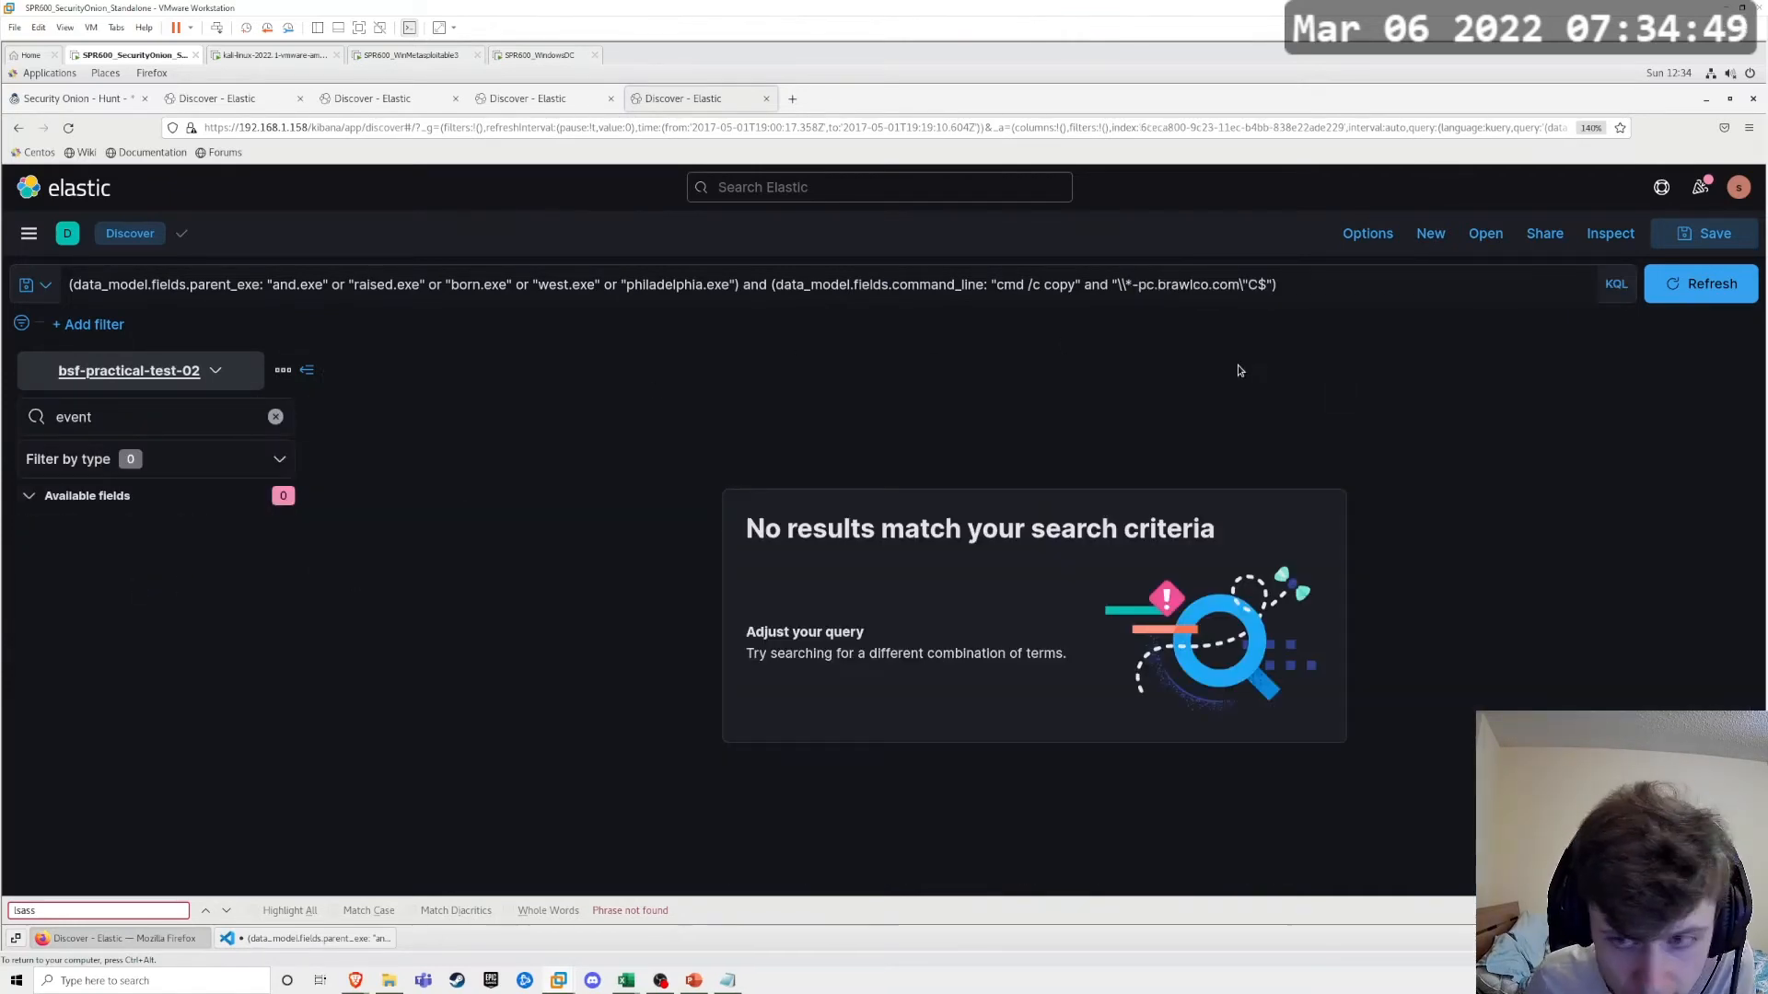
click(231, 268)
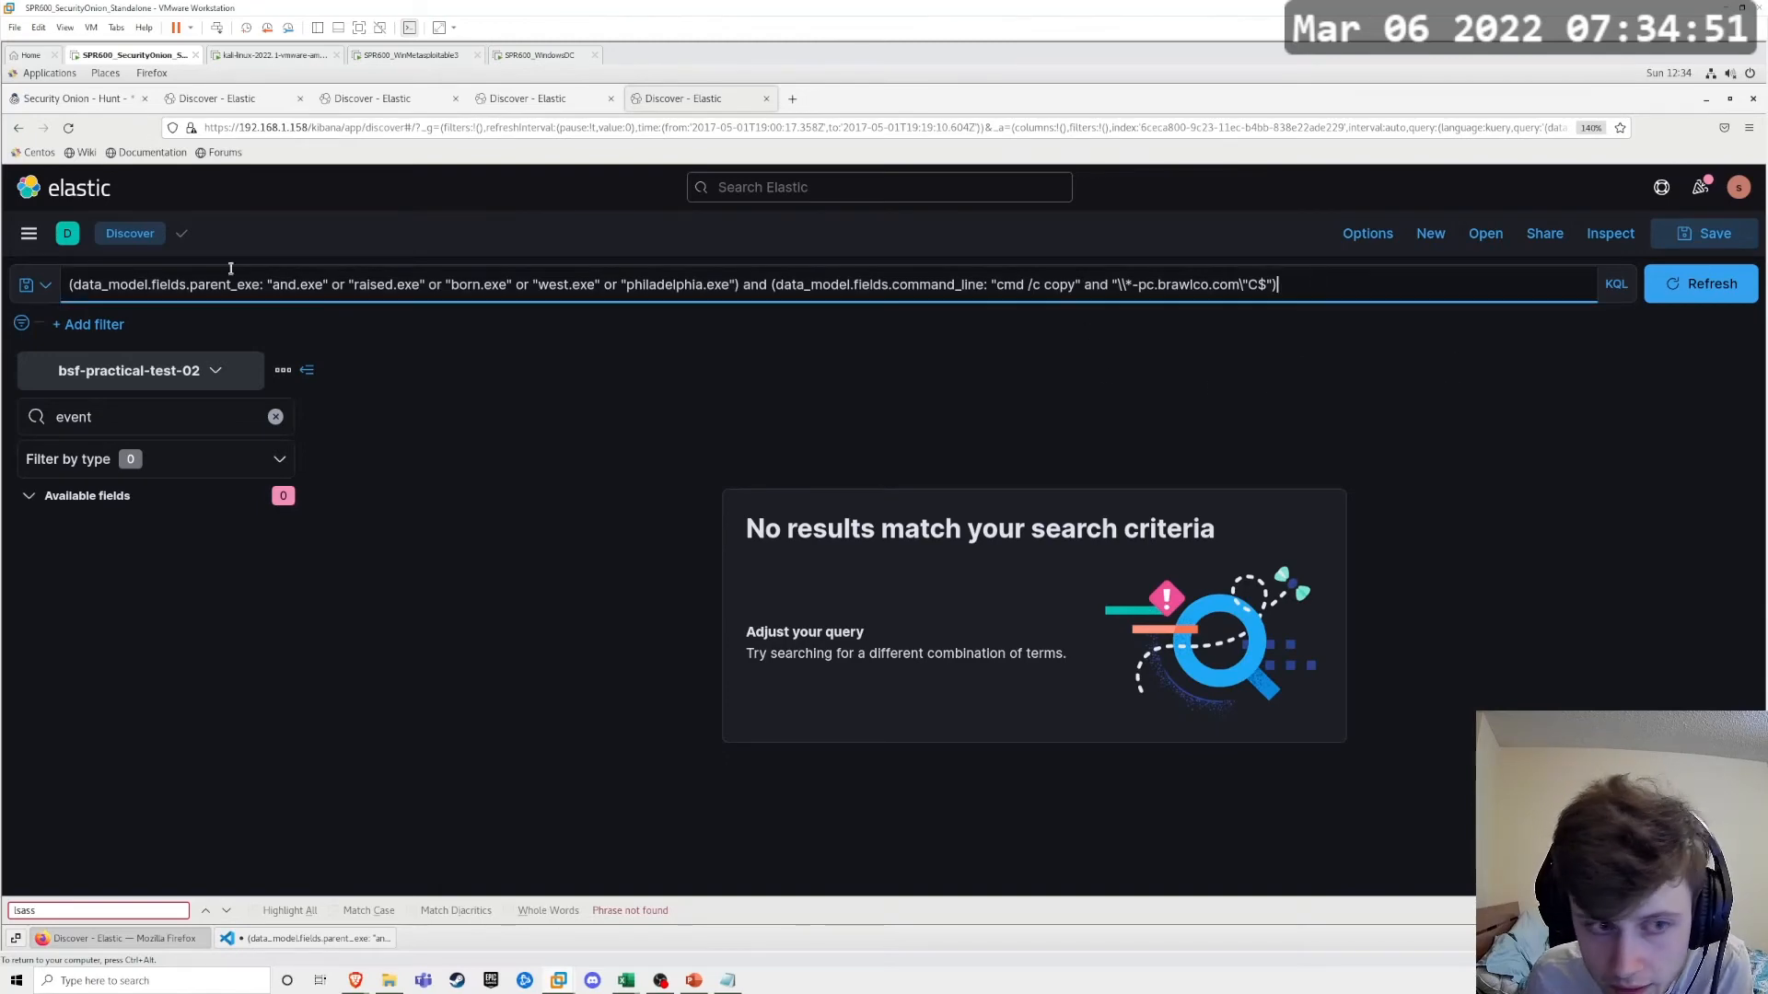
key(ctrl+a)
key(BackSpace)
key(Return)
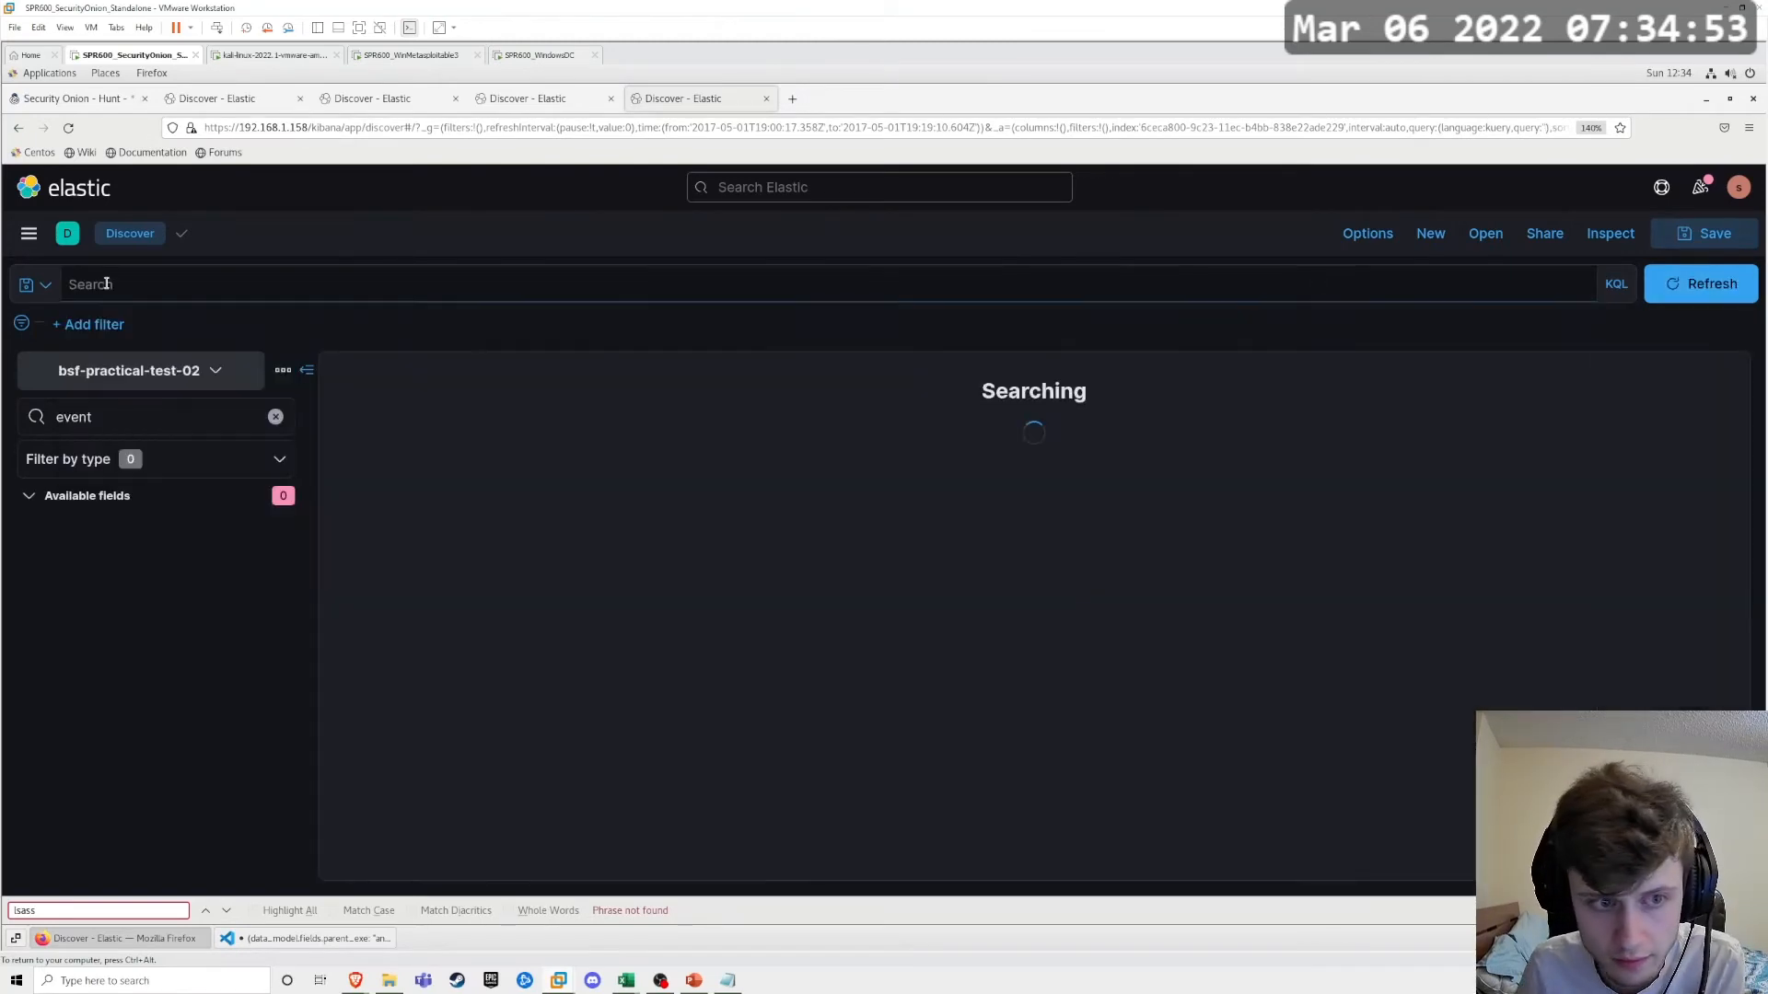
Step: Filter the documents with the query attack_info/0/technique_name : "Remote File Copy"
click(183, 284)
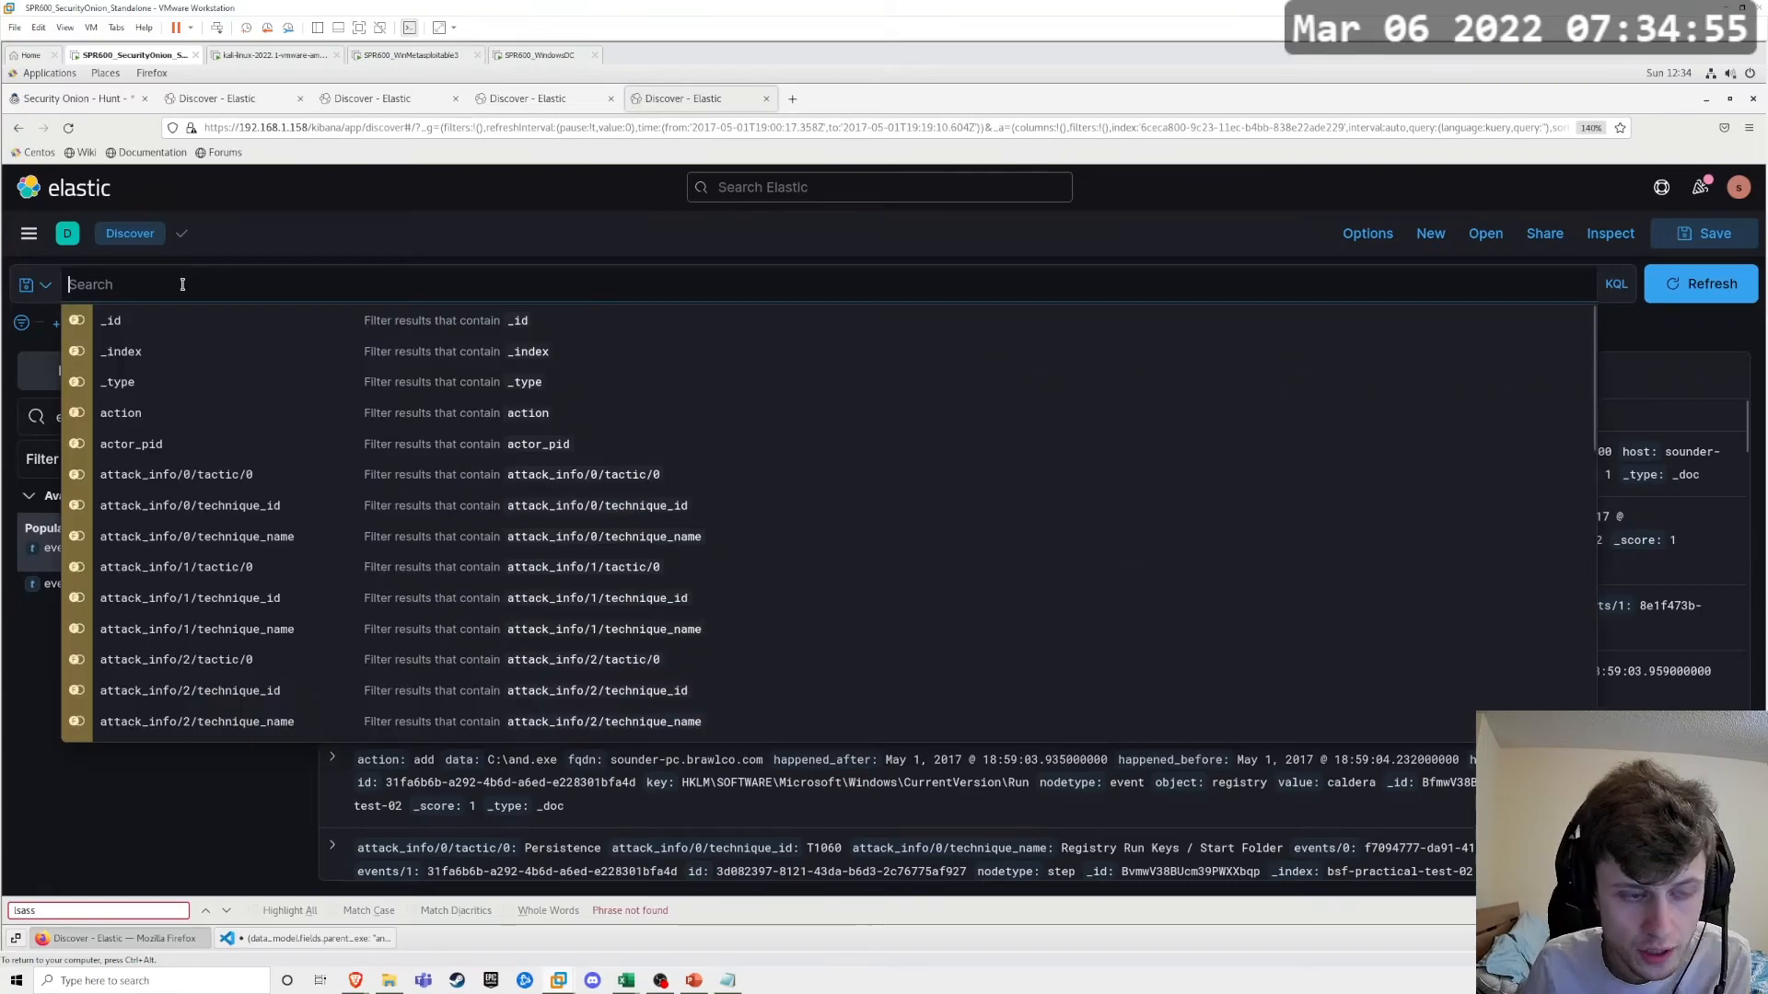
click(293, 536)
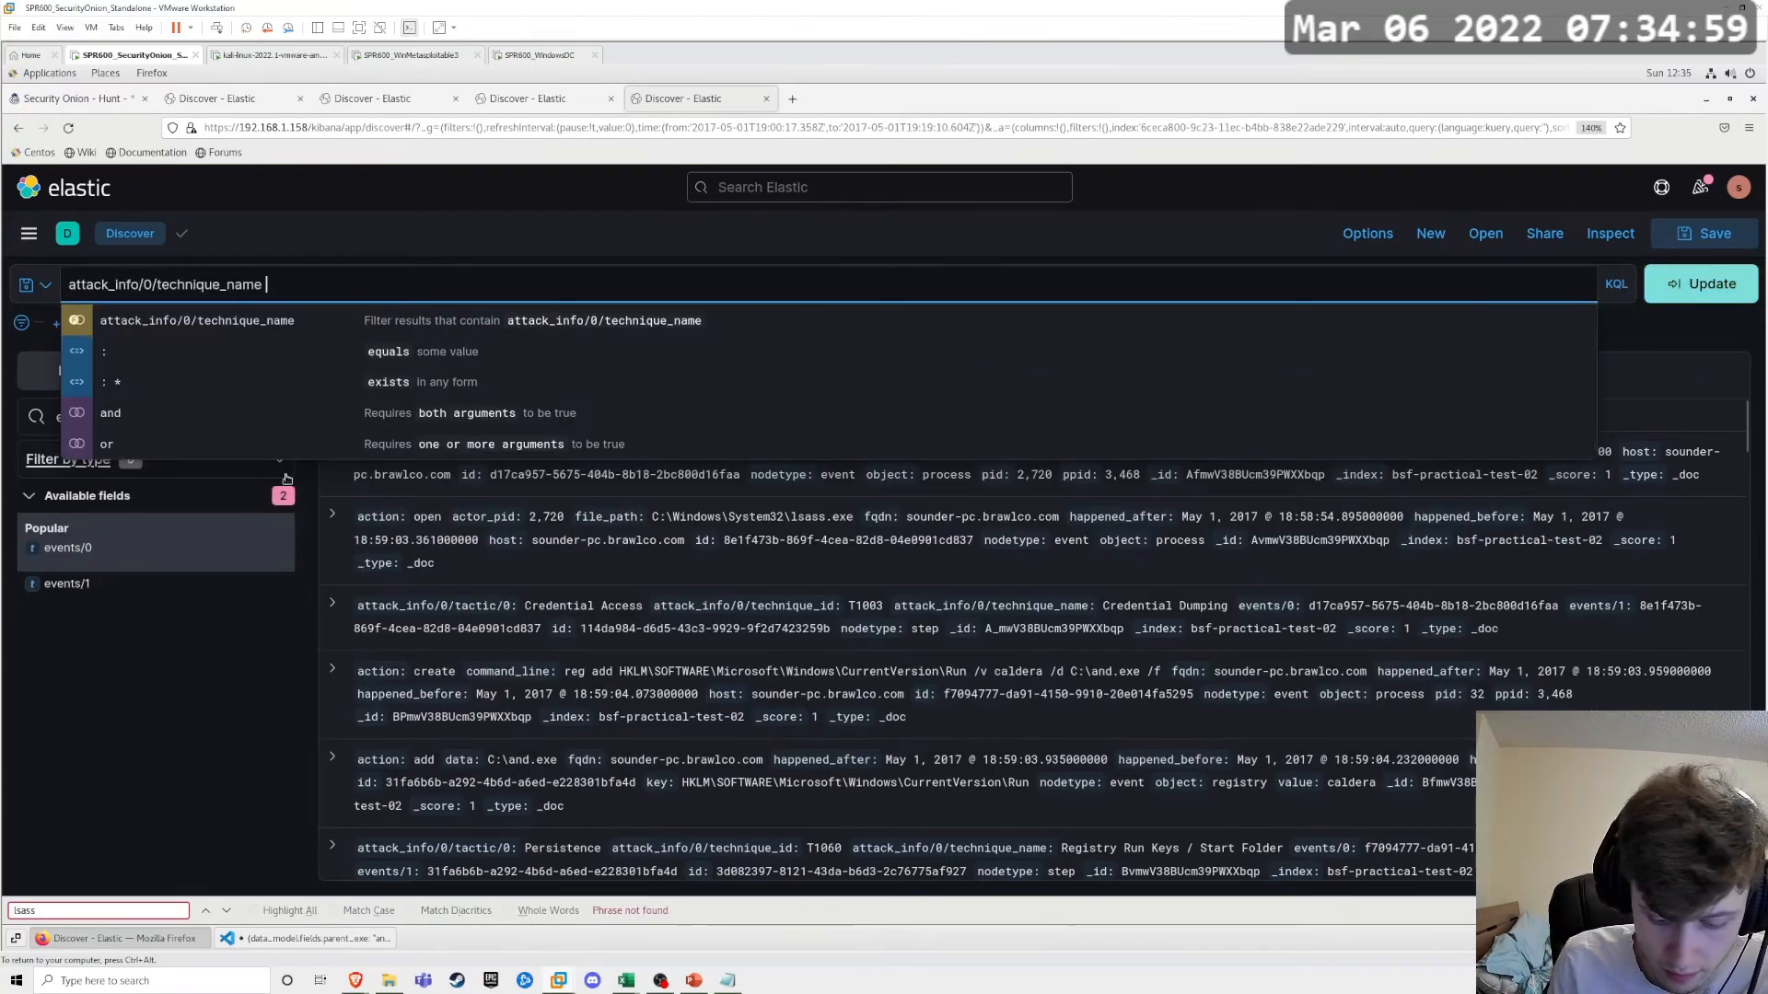
text(: "")
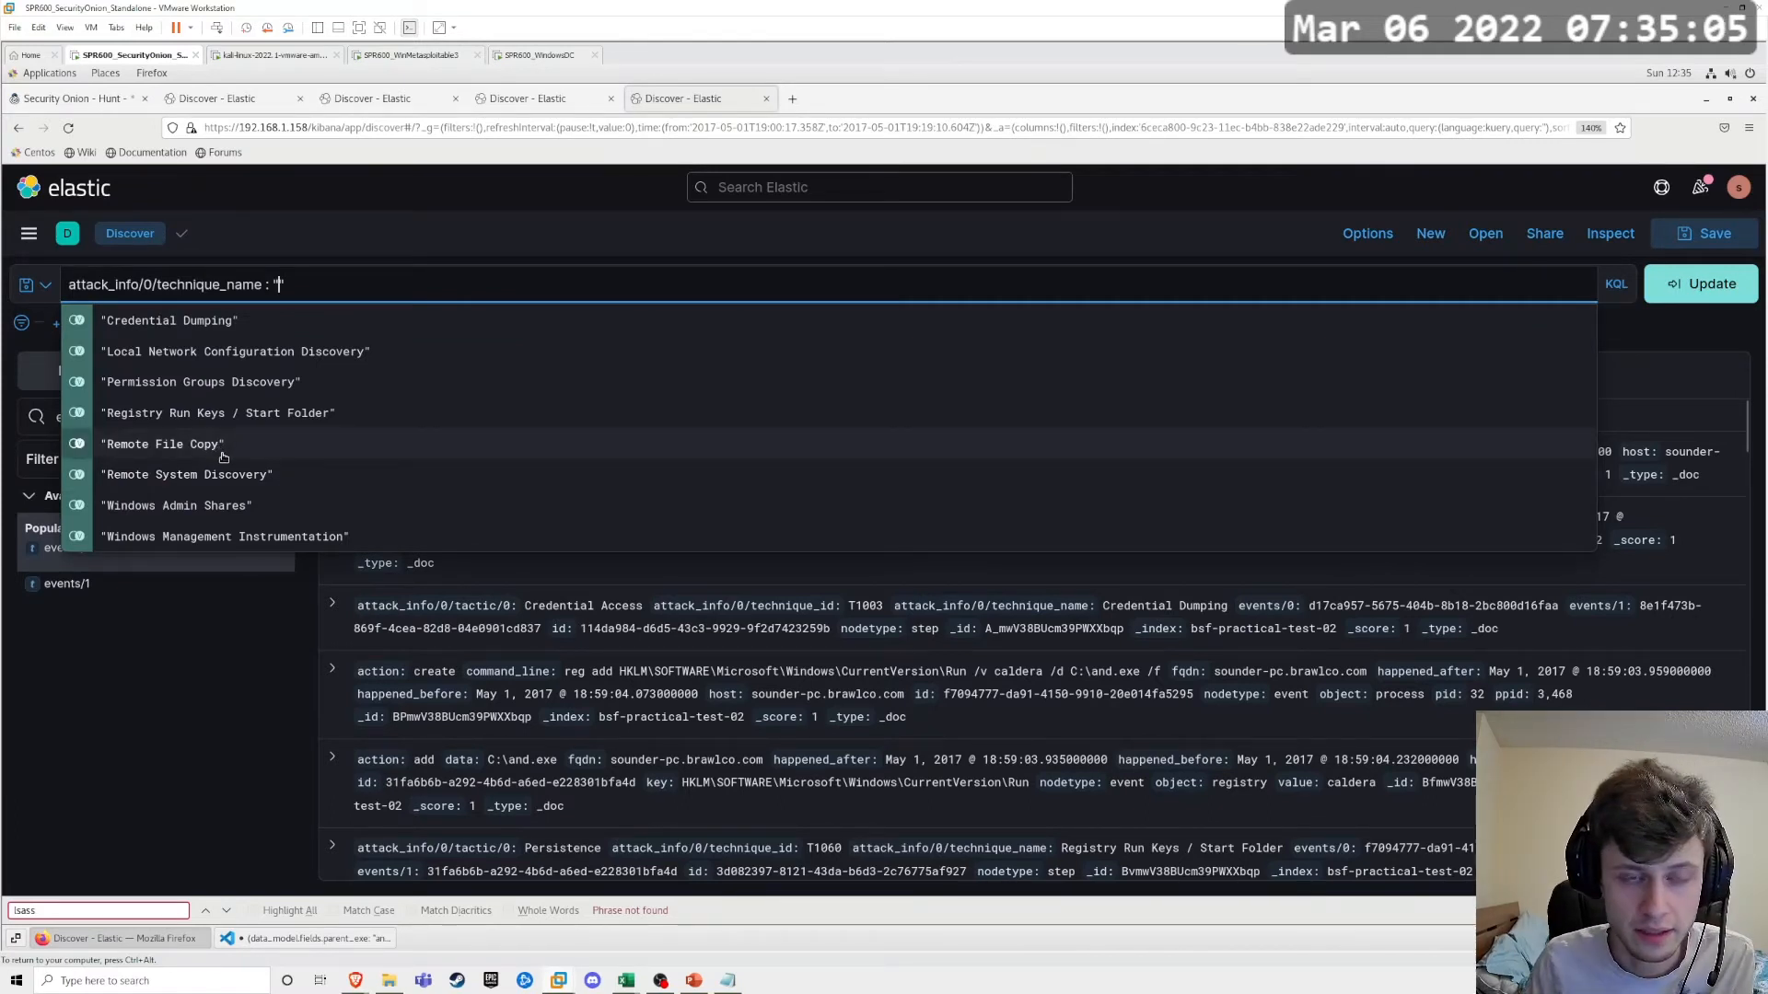
click(226, 457)
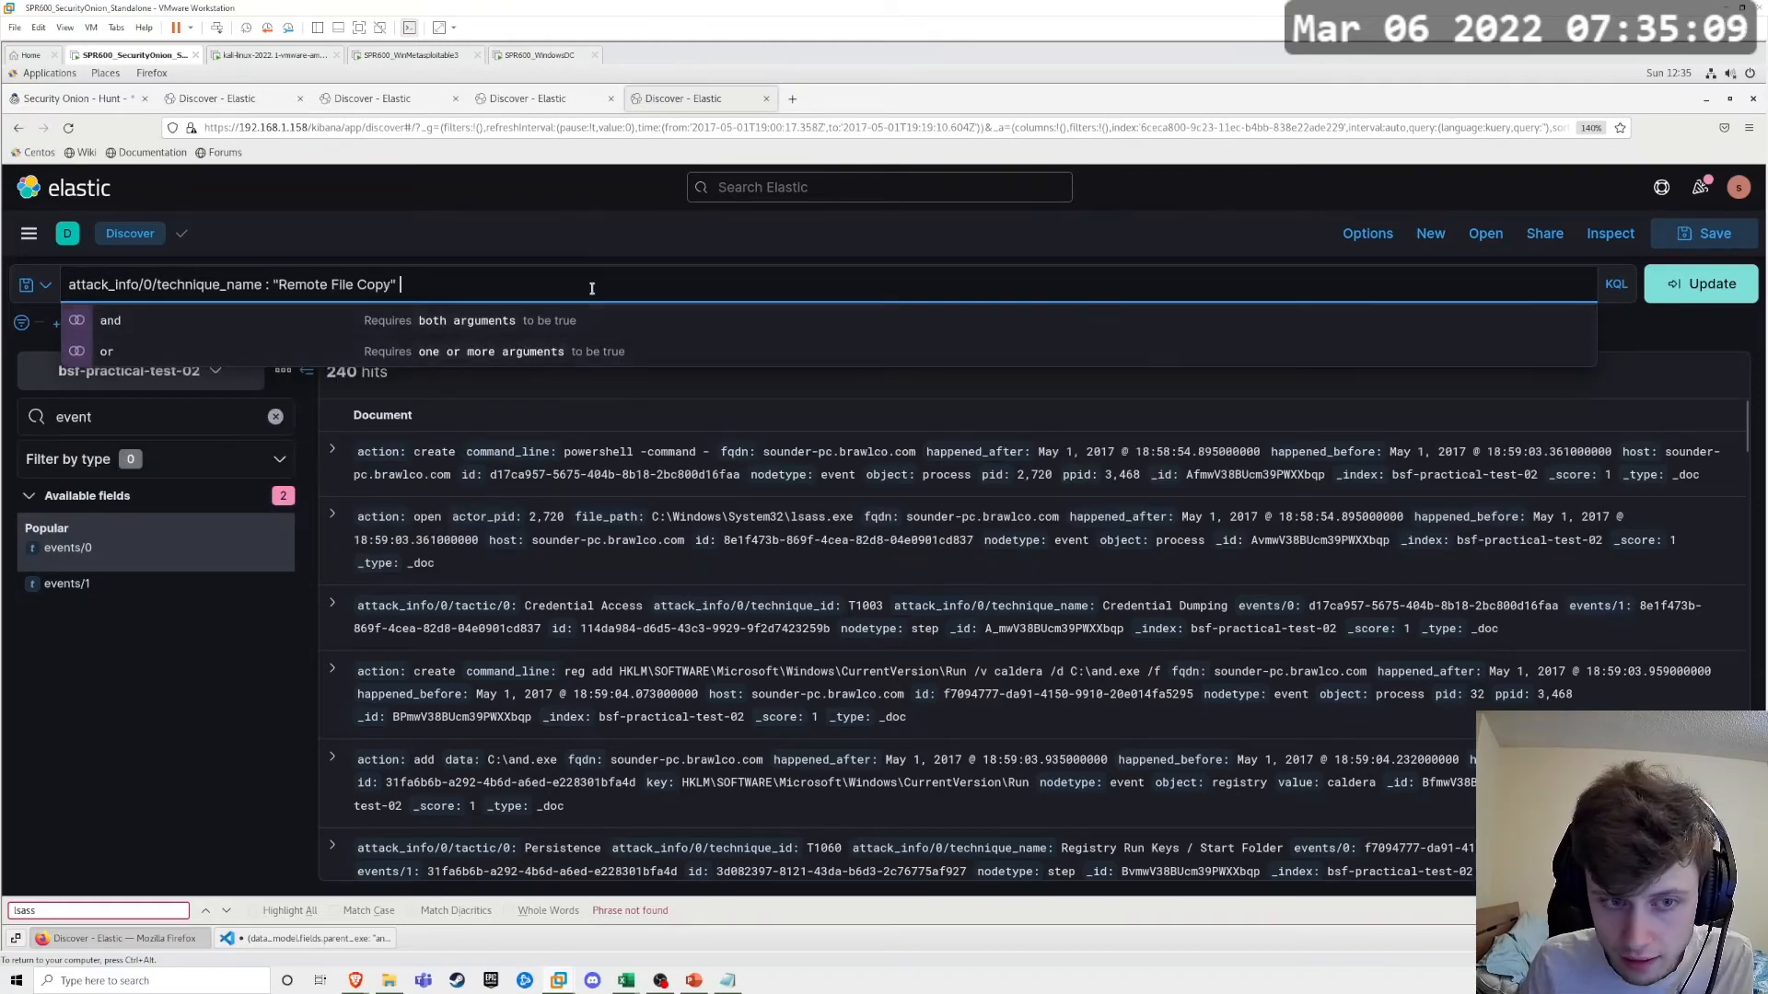
key(Return)
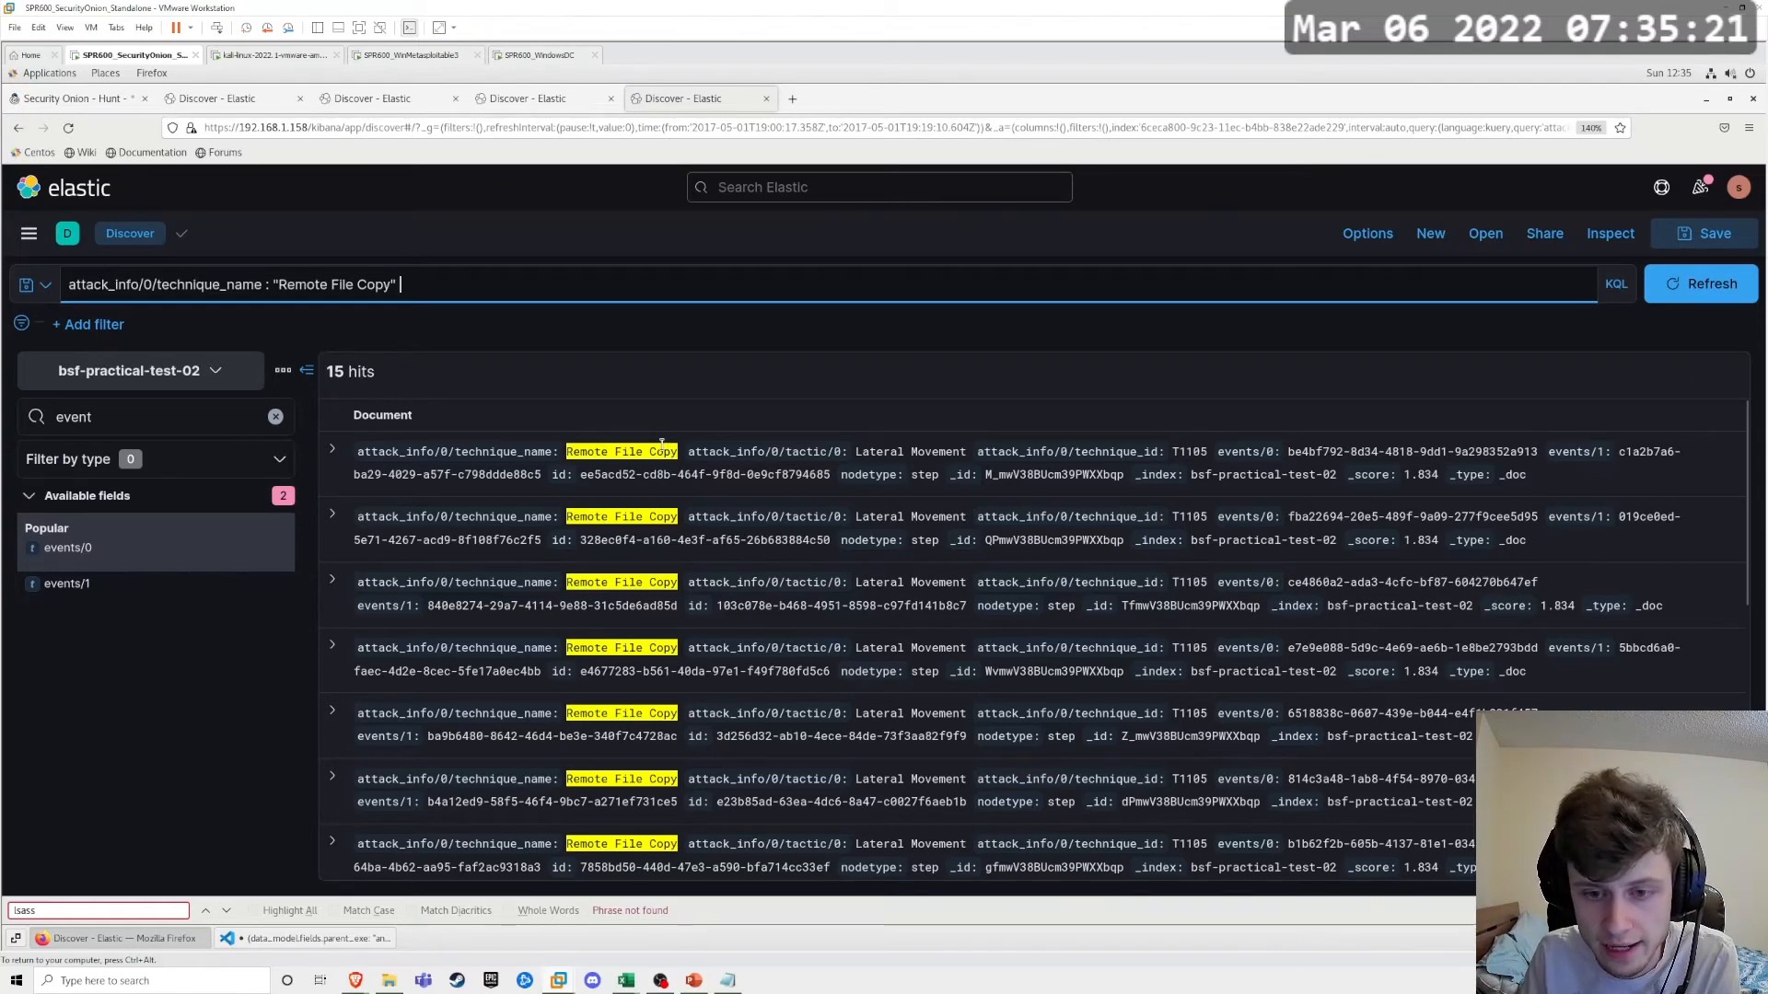
Step: Expand the first Remote File Copy document and copy its events/0 ID
click(332, 450)
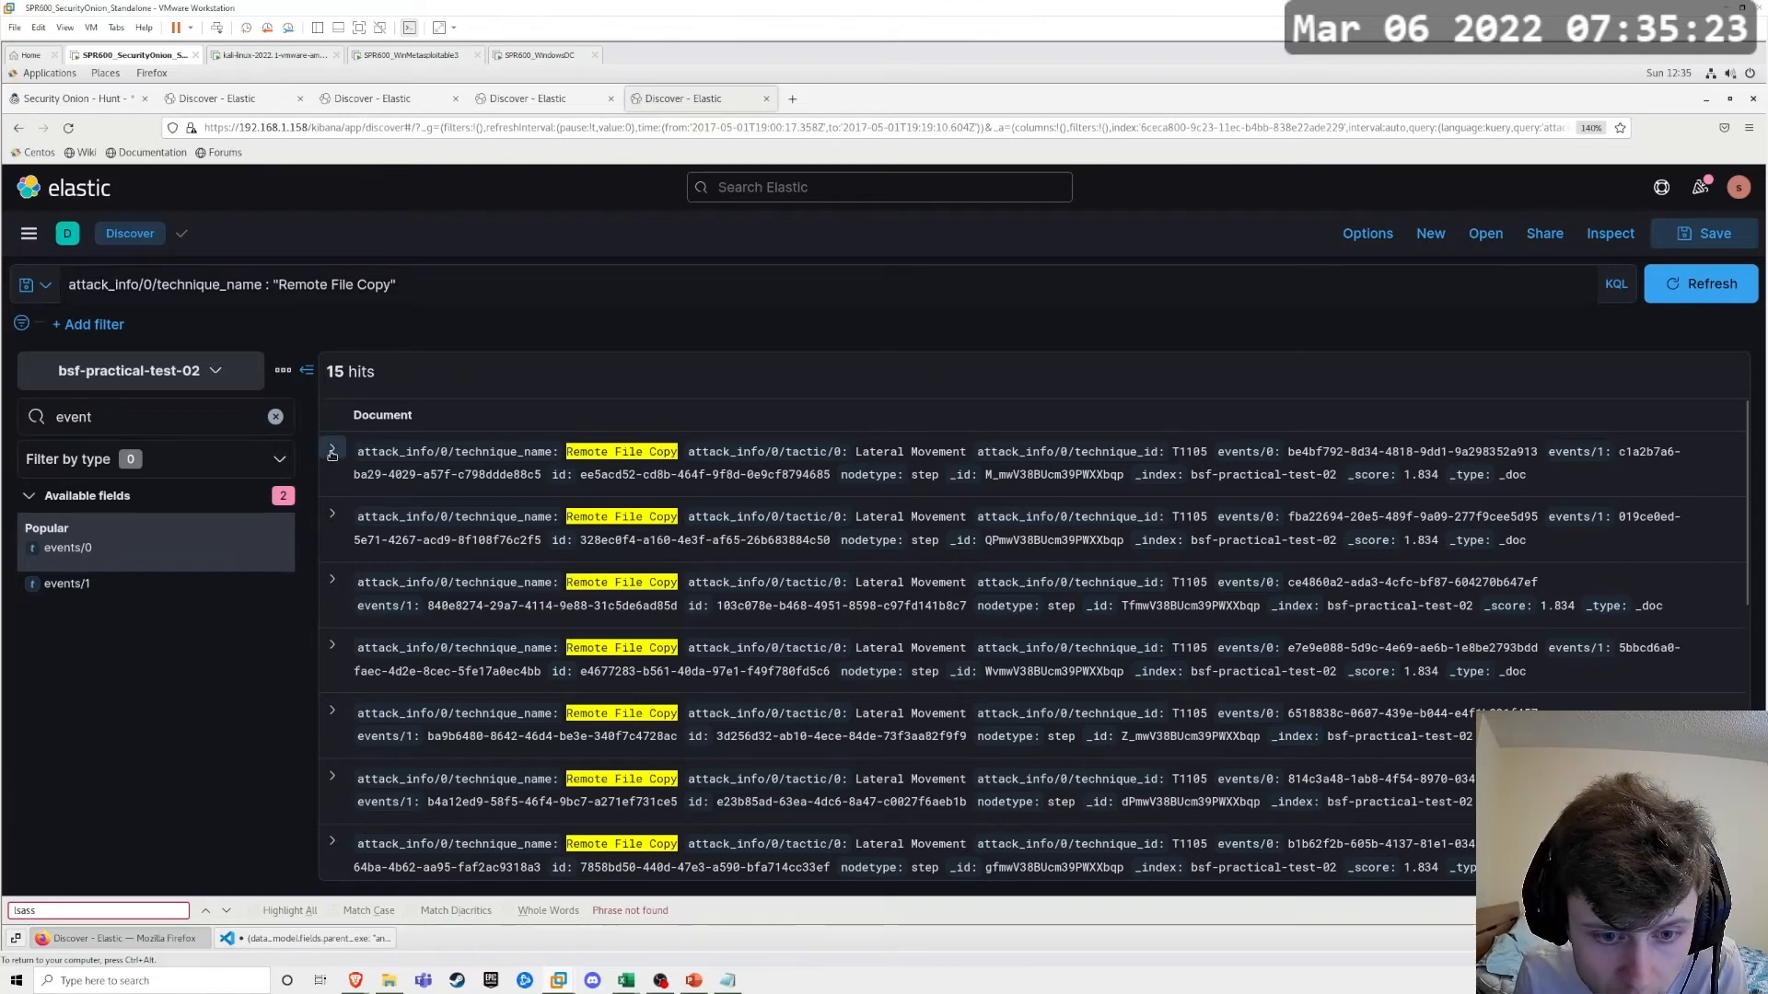
scroll(750, 702, down, 2)
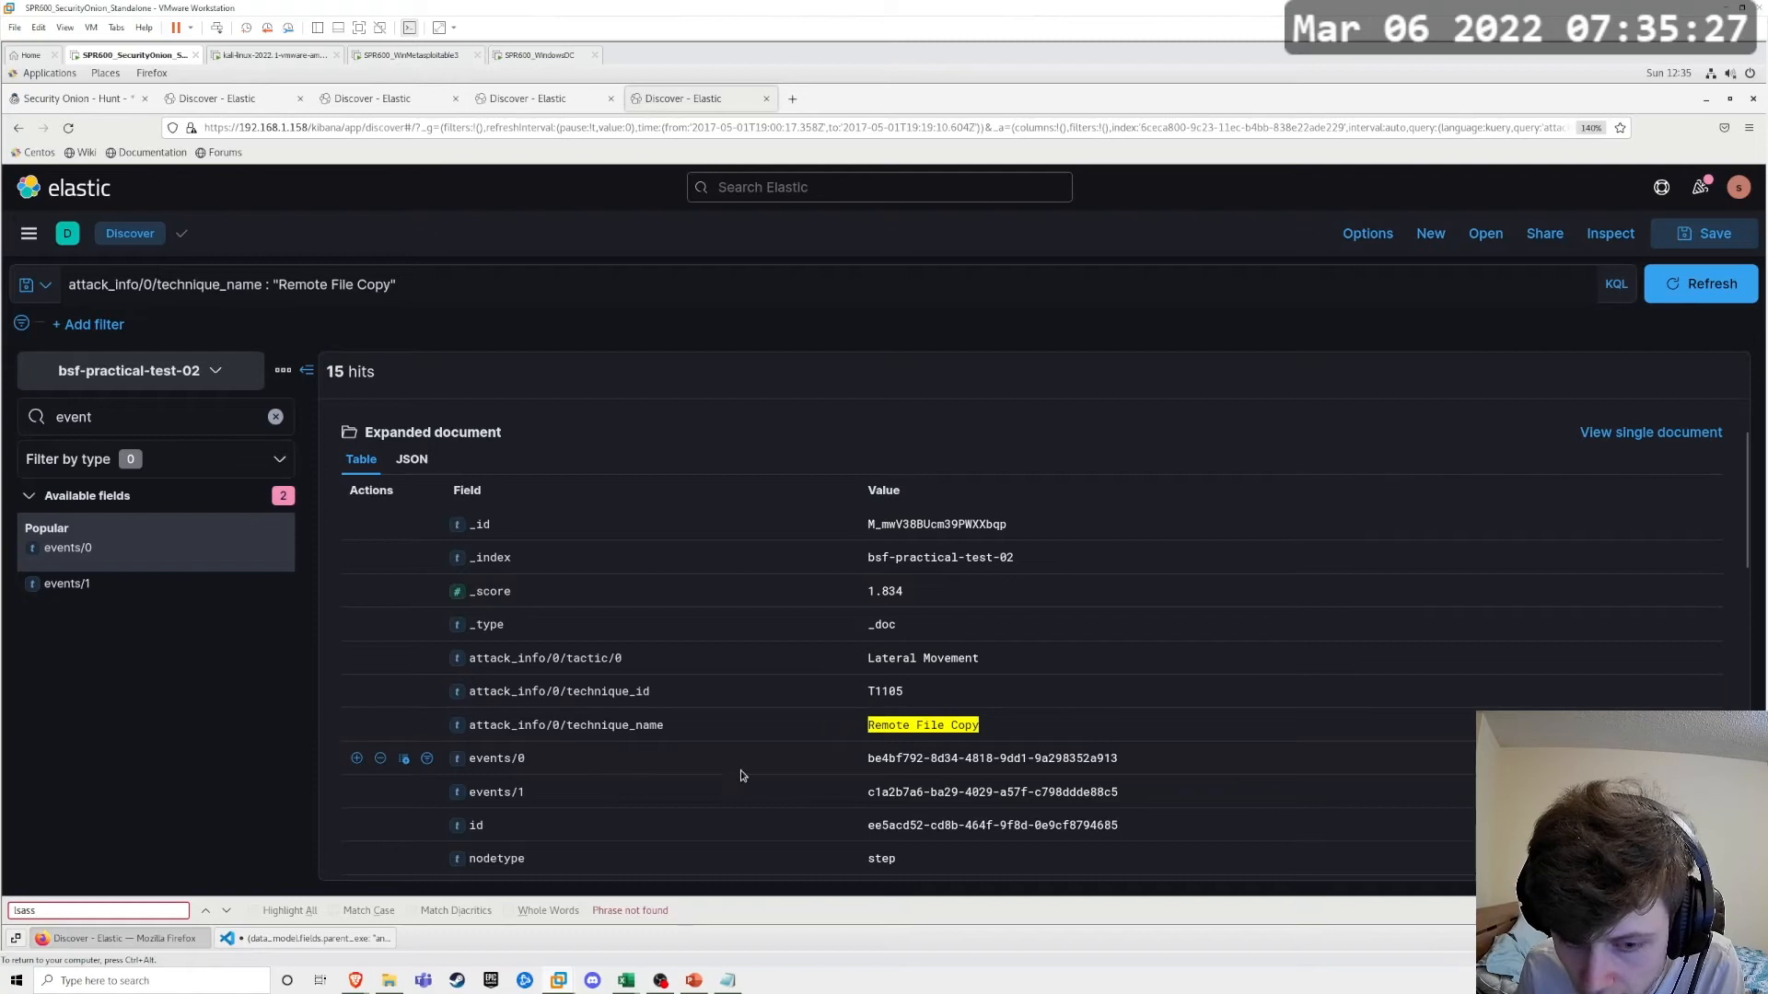
triple_click(936, 757)
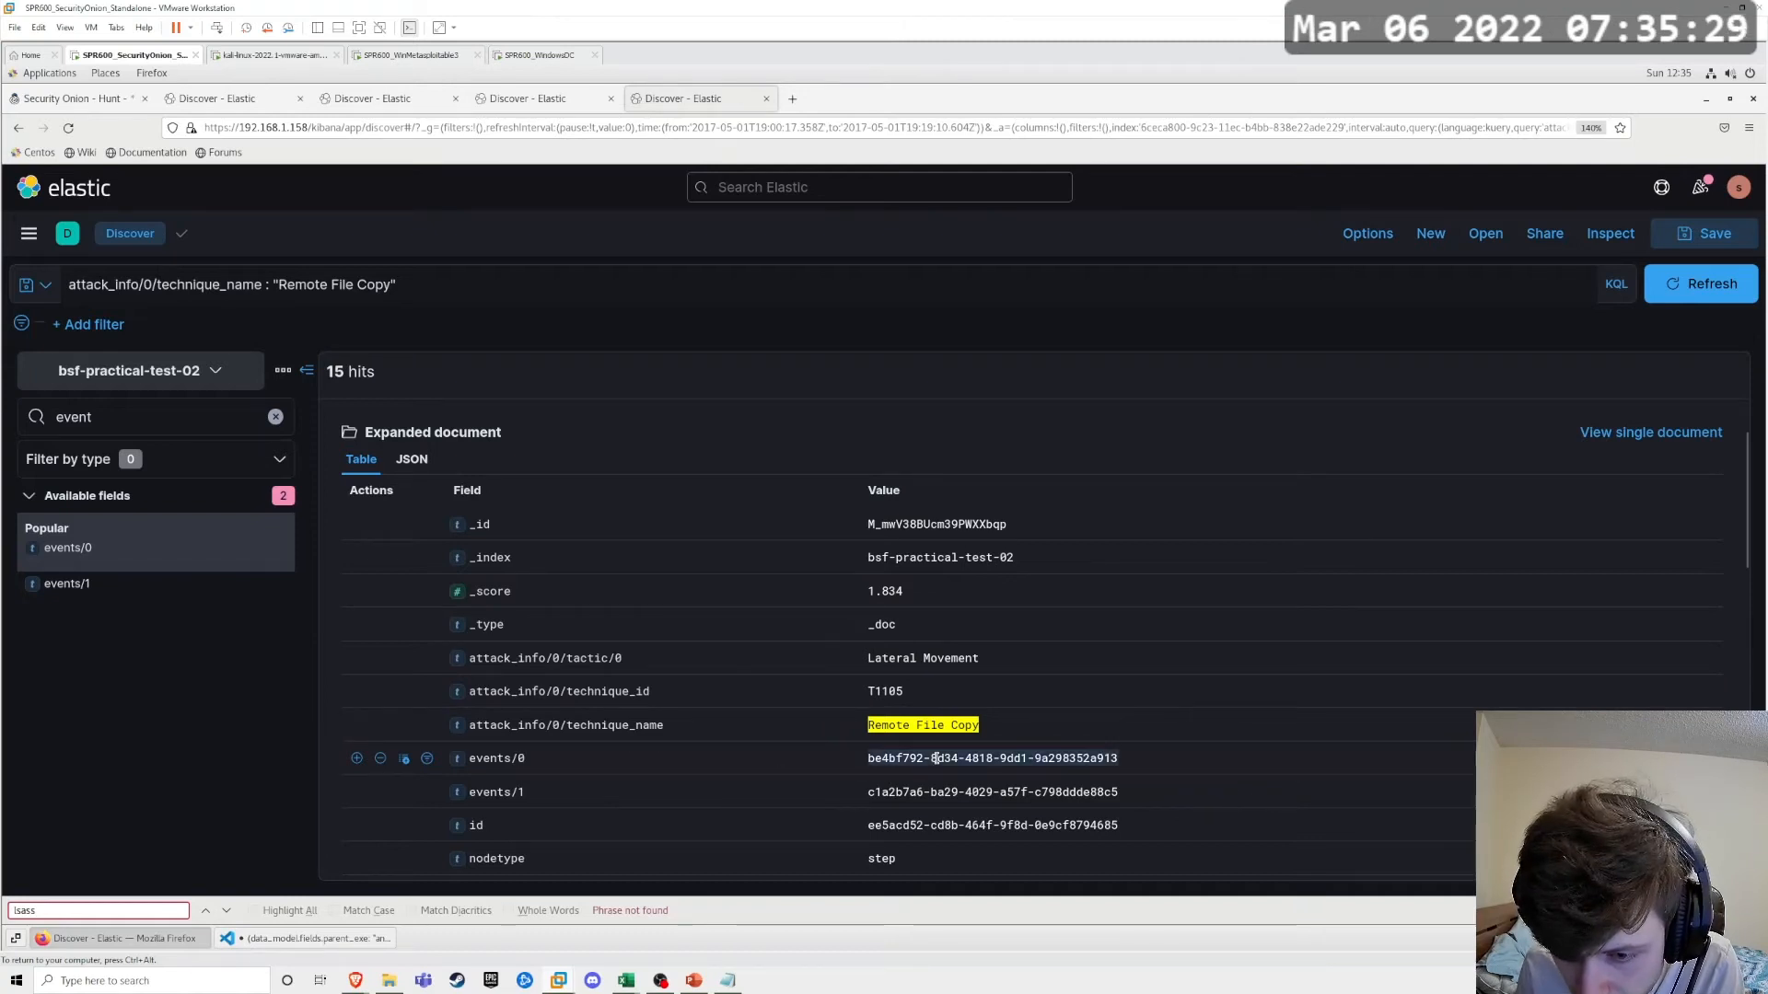
right_click(937, 758)
click(962, 769)
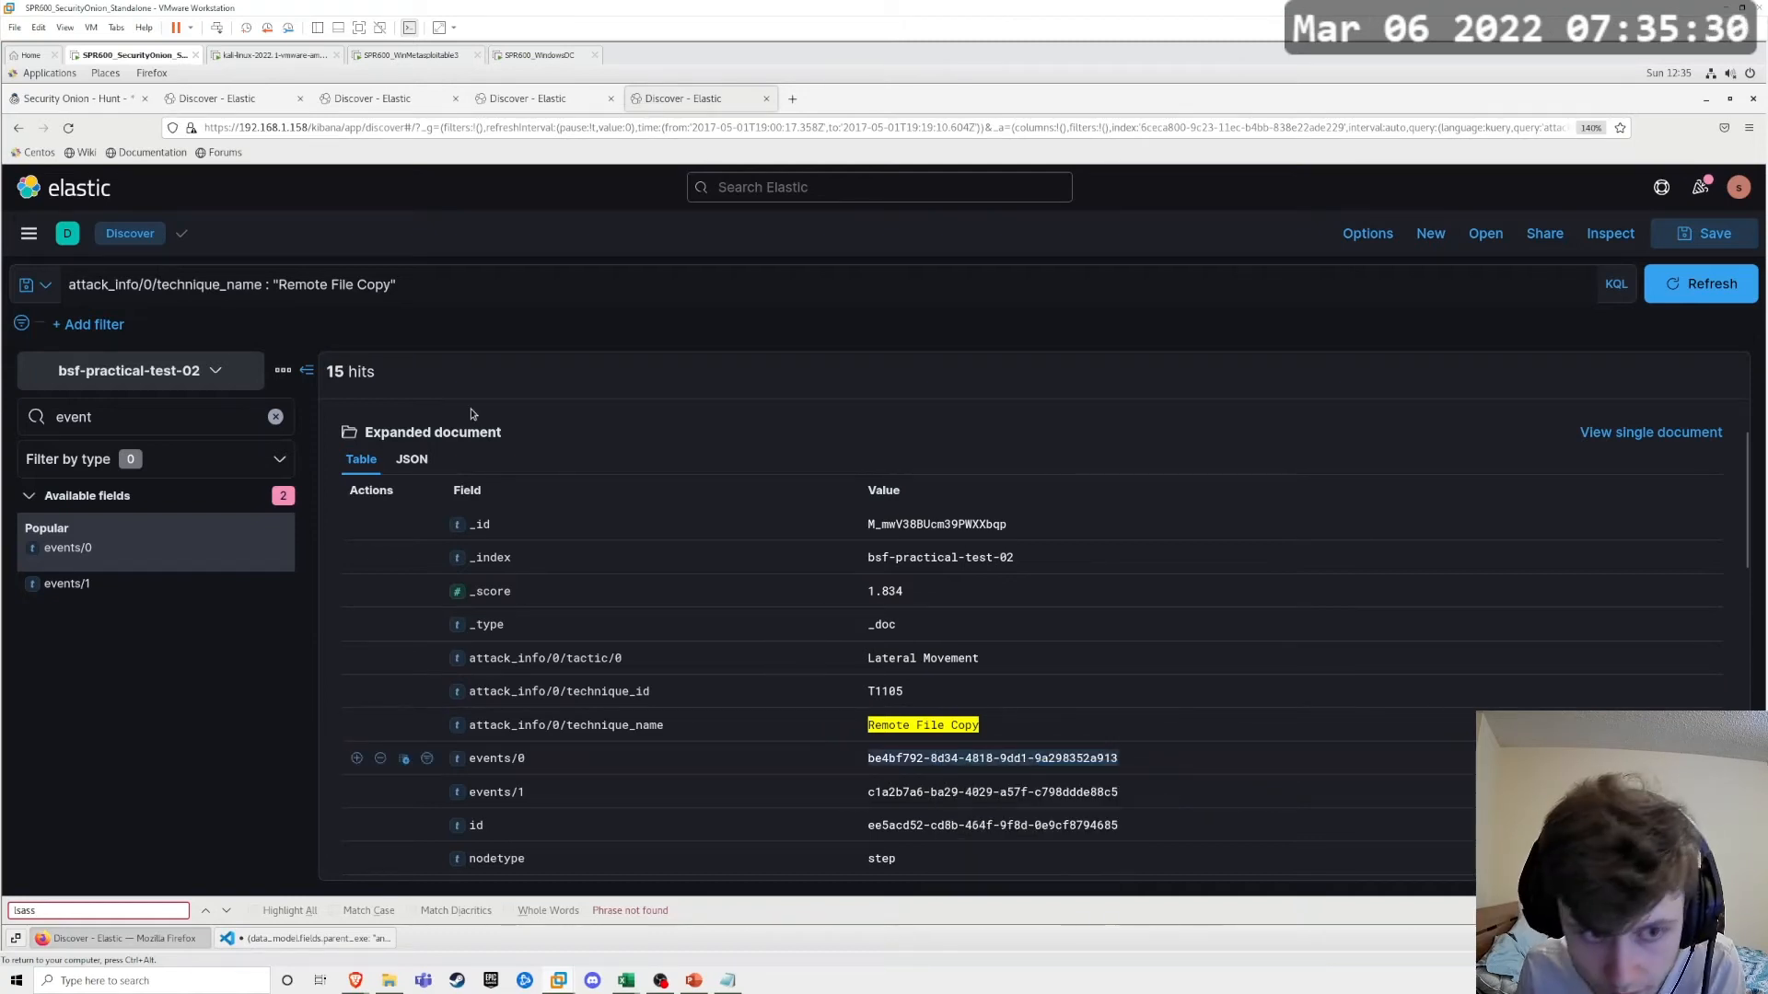
Step: Narrow the Remote File Copy query with and be4bf792-8d34-4818-9dd1-9a298352a913 and run the search
click(432, 277)
text(and)
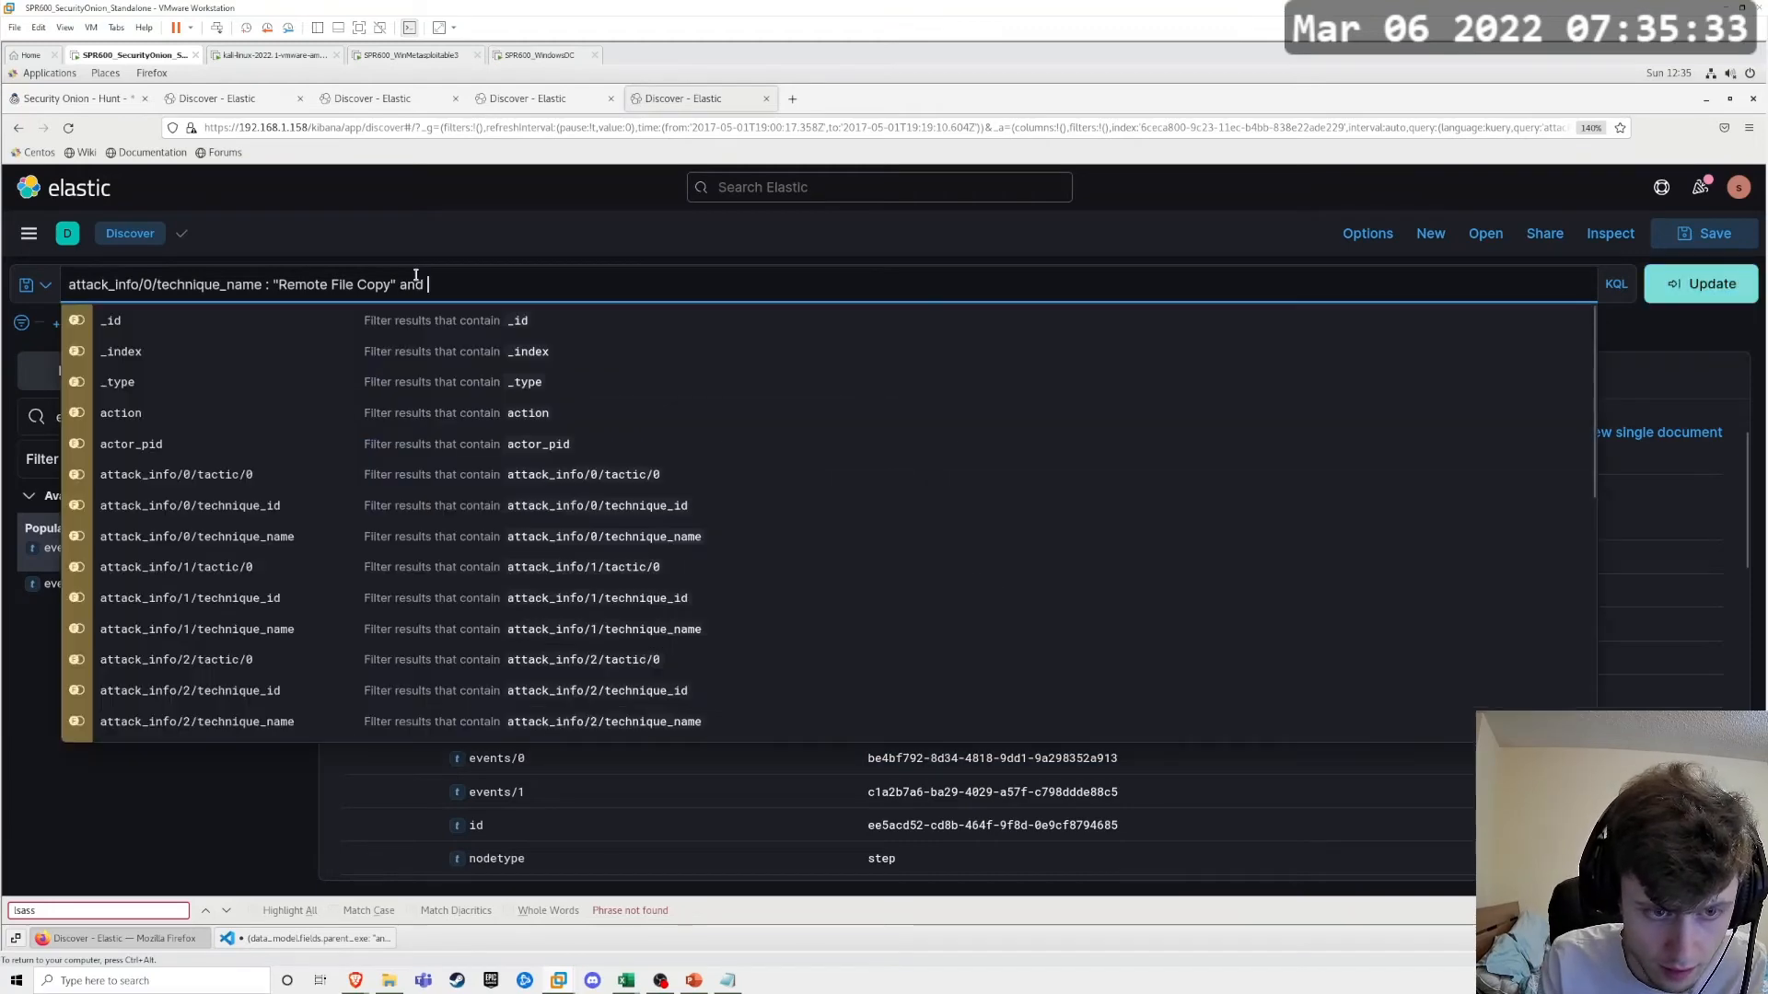
key(ctrl+v)
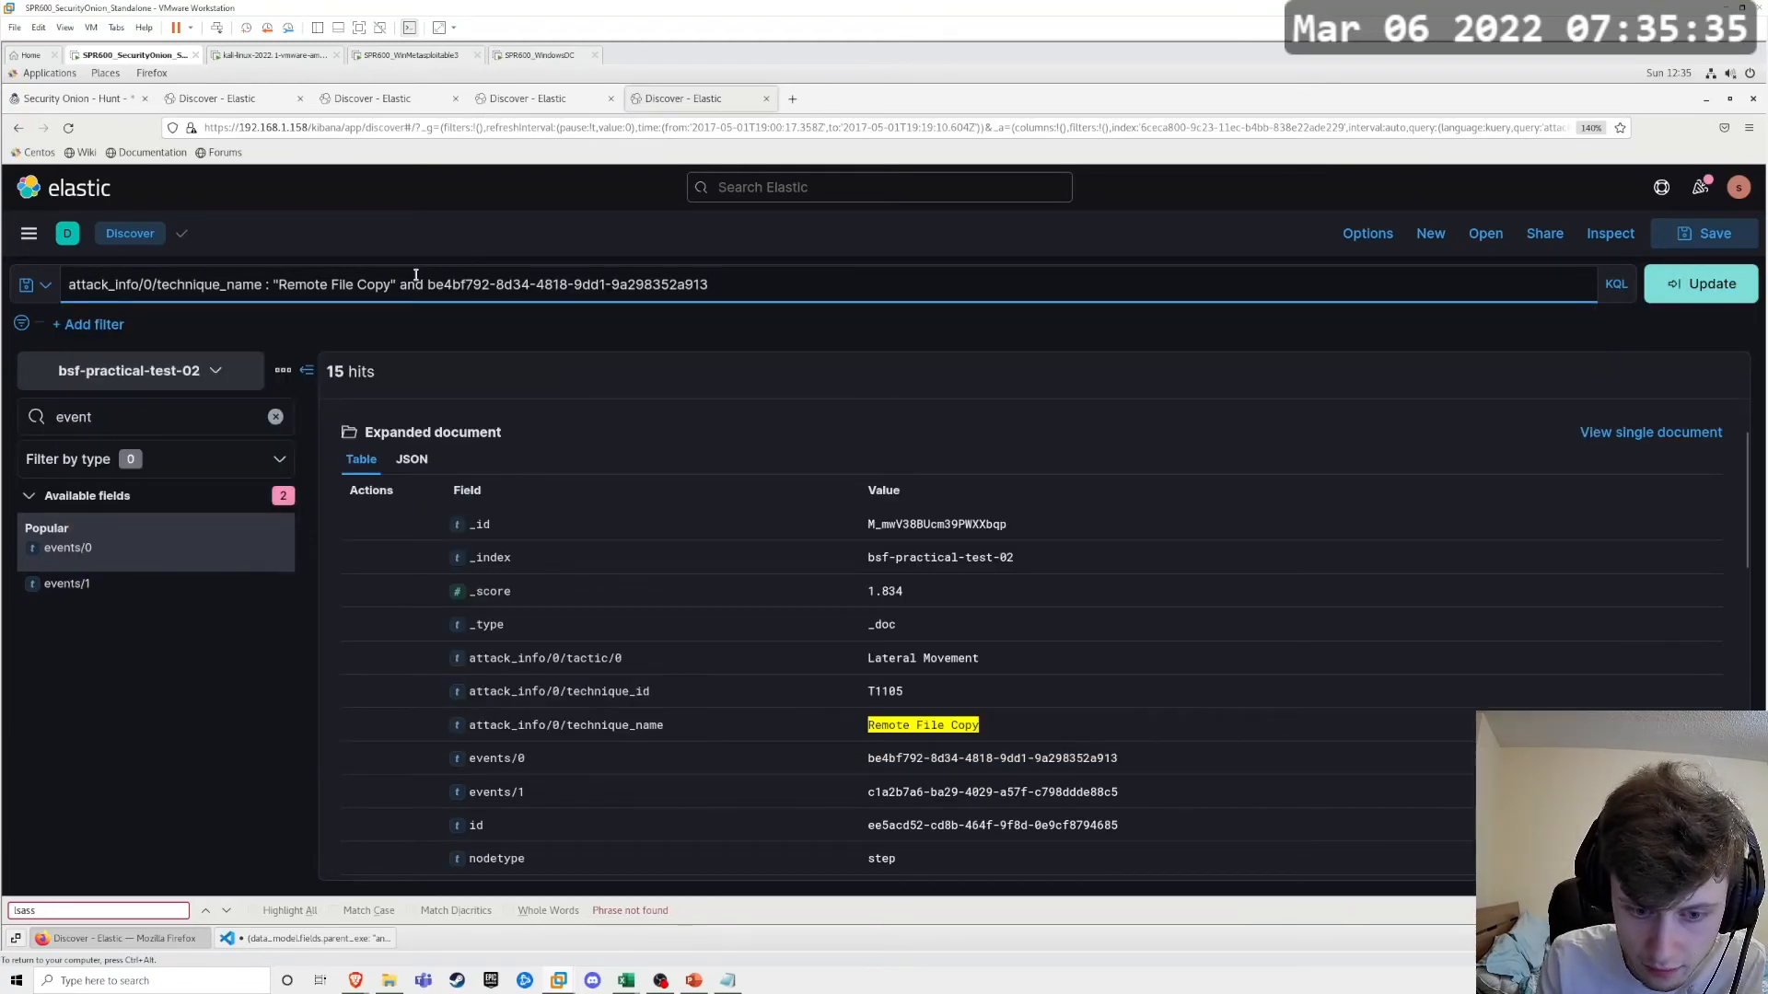
key(Return)
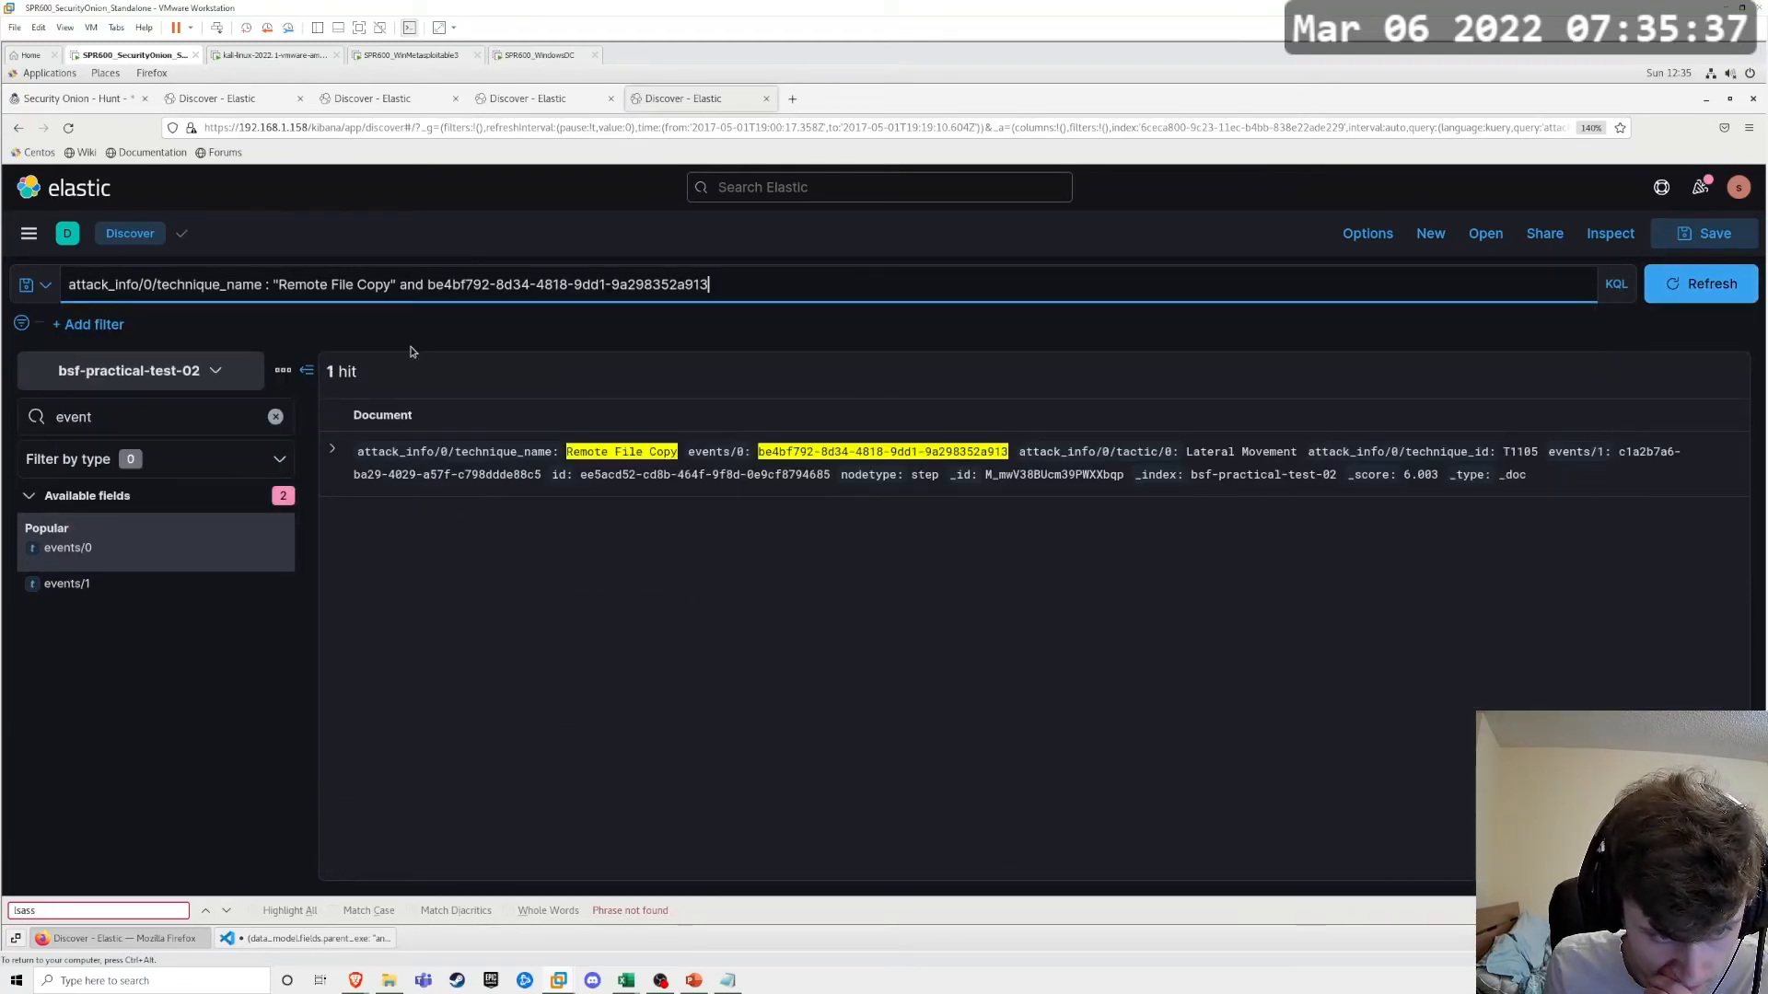
Step: Replace the and operator in the query with or, rerun it, and expand the process event whose id matches
click(398, 287)
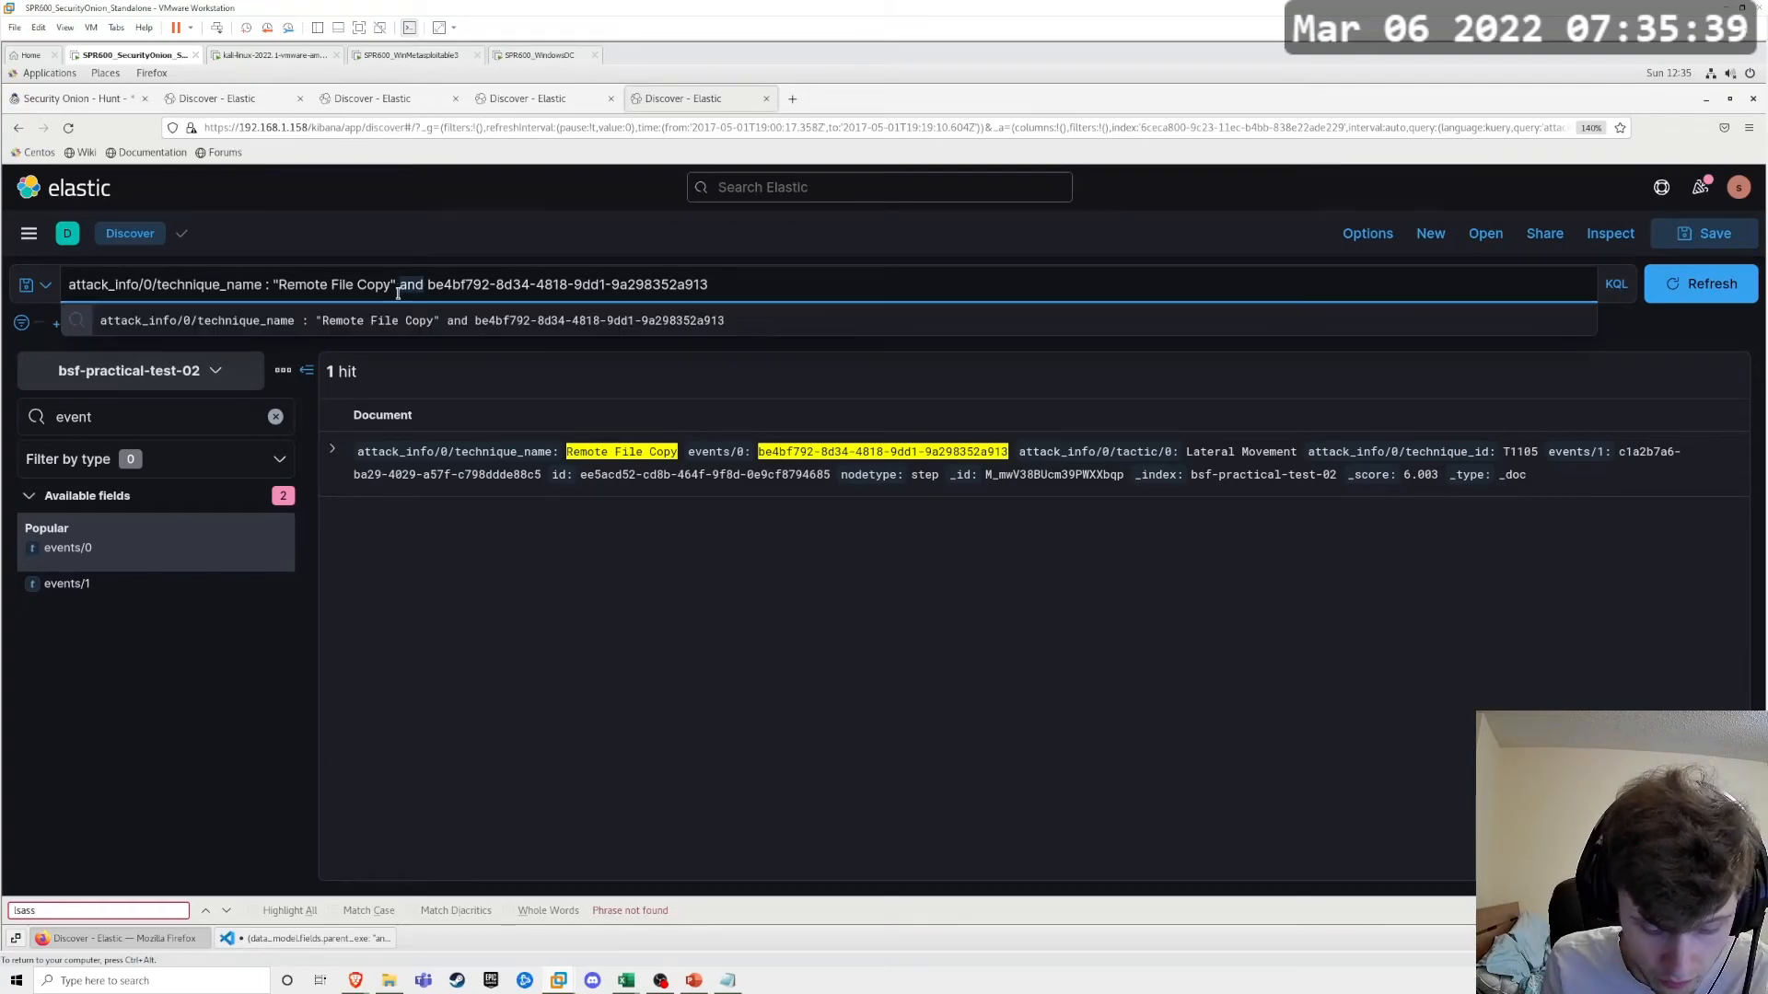
key(Delete)
key(Delete)
key(Delete)
text(or)
key(Return)
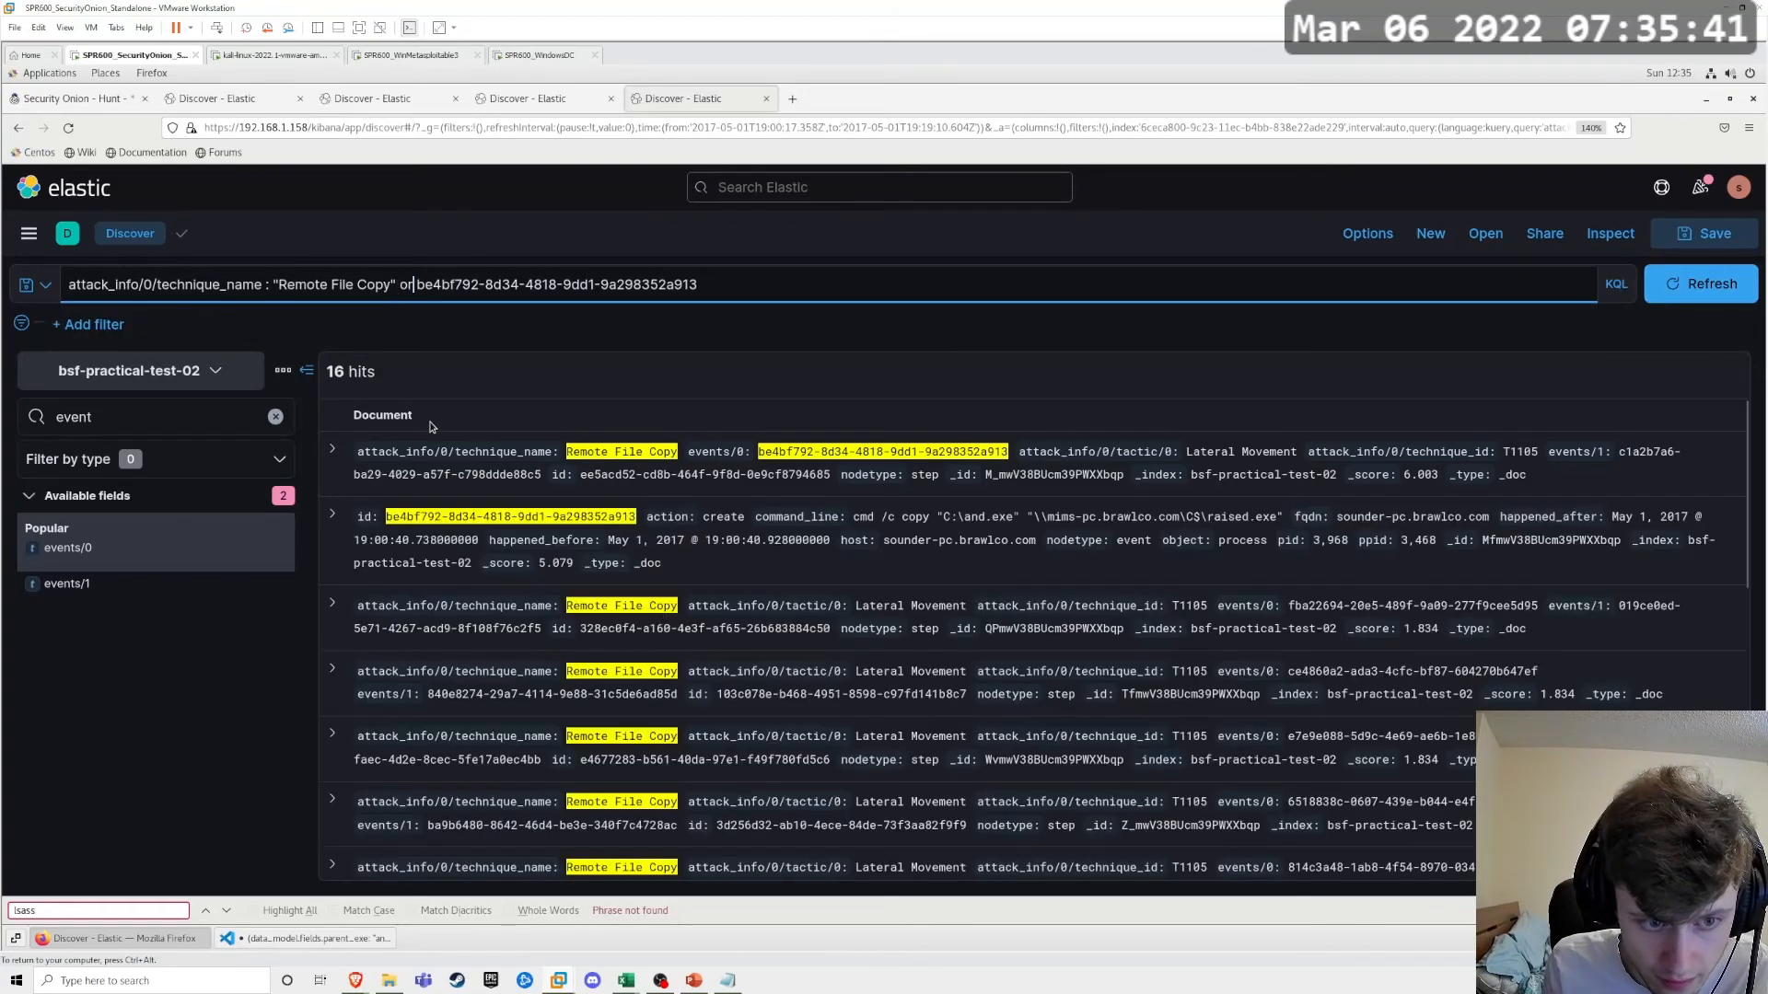
click(332, 517)
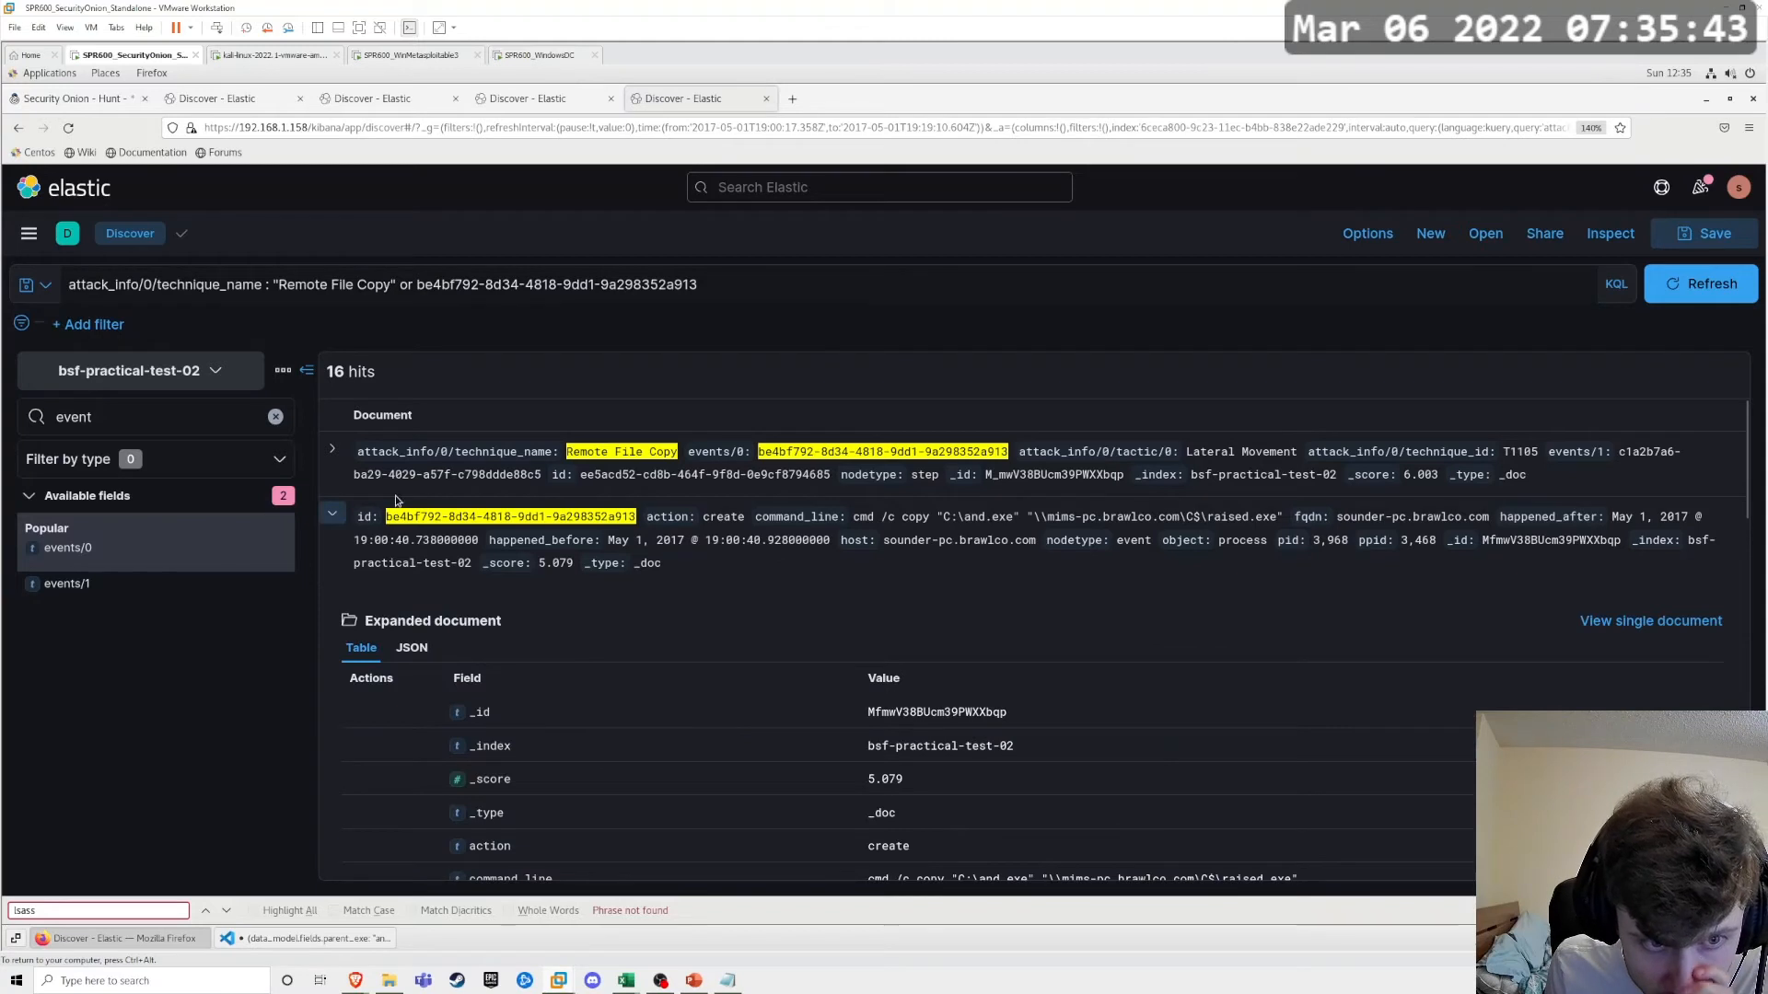
Step: Remove the technique_name condition so that only the ID be4bf792-8d34-4818-9dd1-9a298352a913 is searched
click(412, 284)
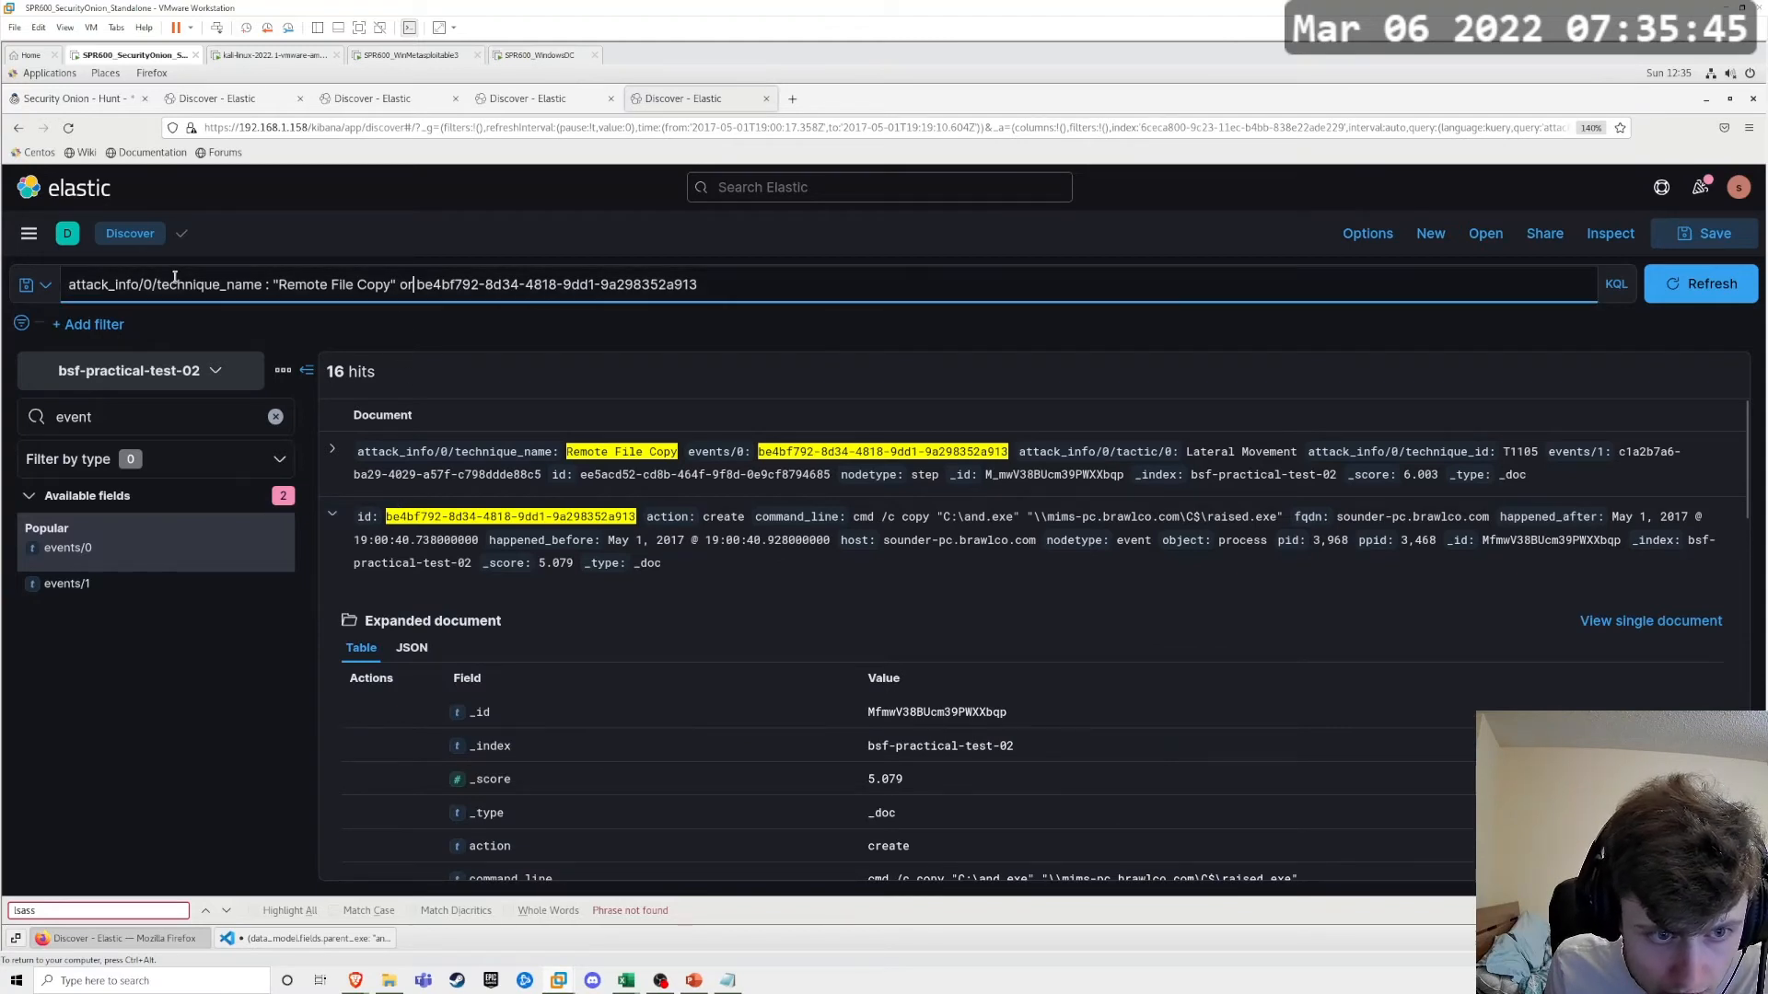
drag(414, 285, 63, 285)
key(BackSpace)
key(Return)
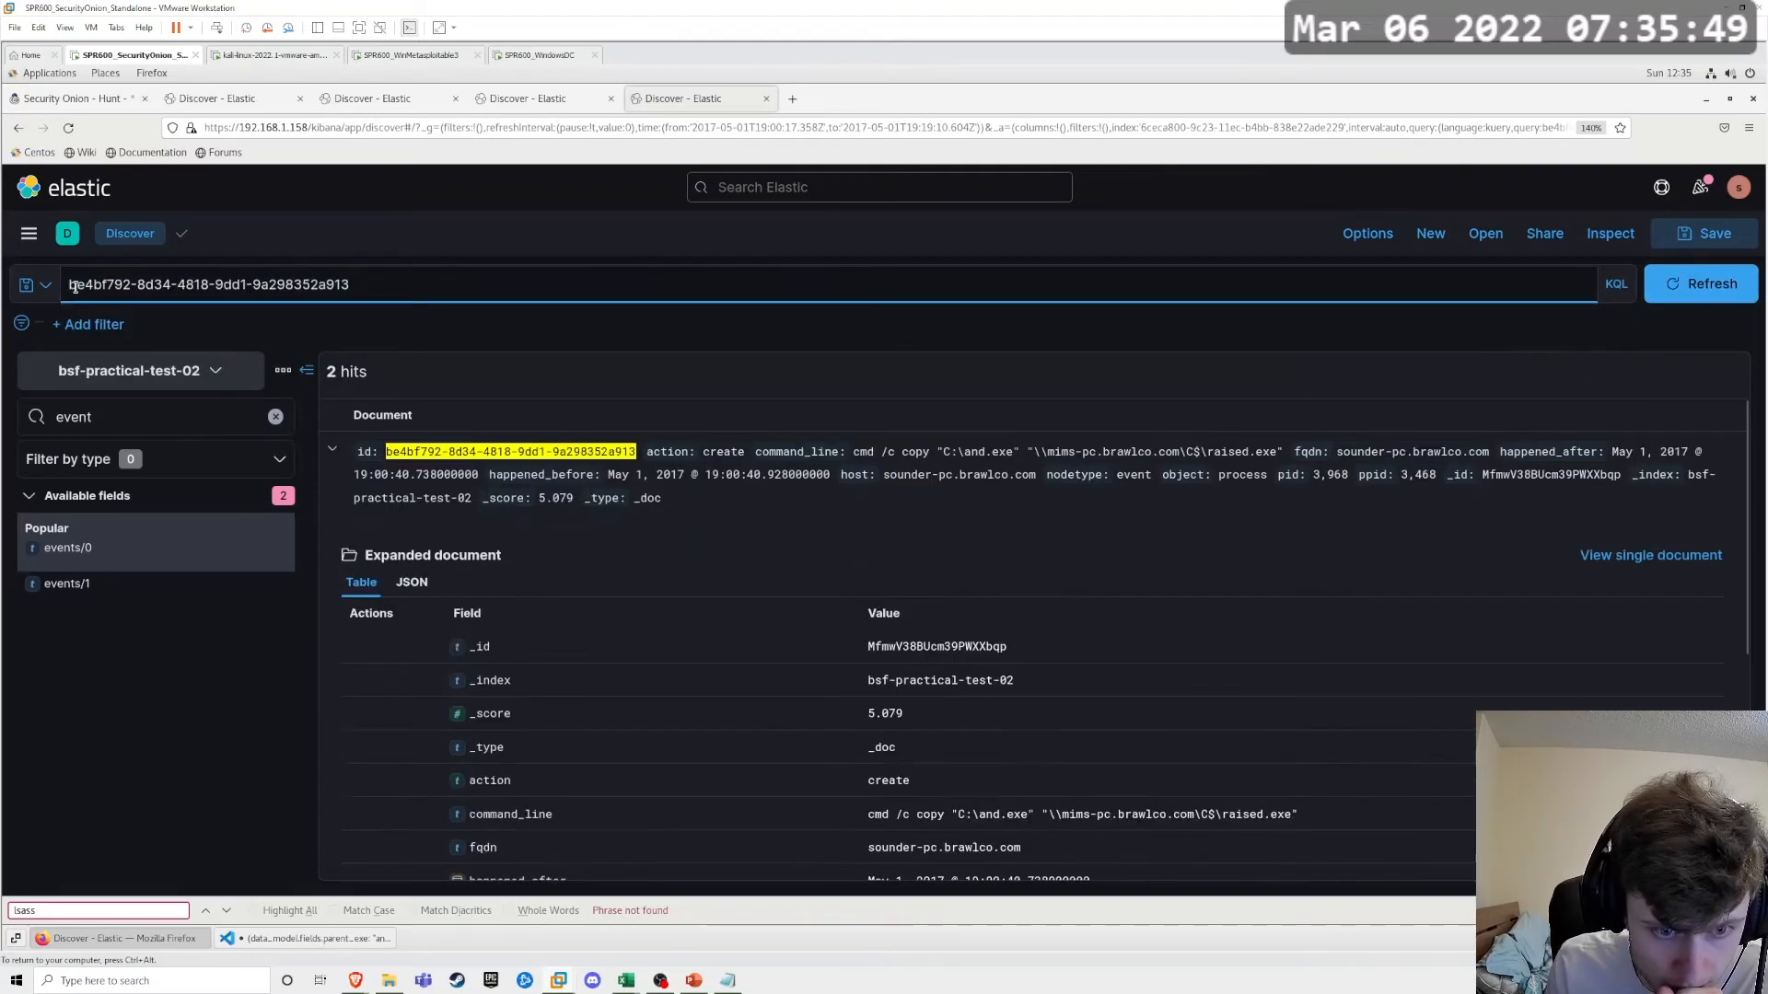
Step: Expand the process event for the C$ copy command and copy its pid value
click(336, 451)
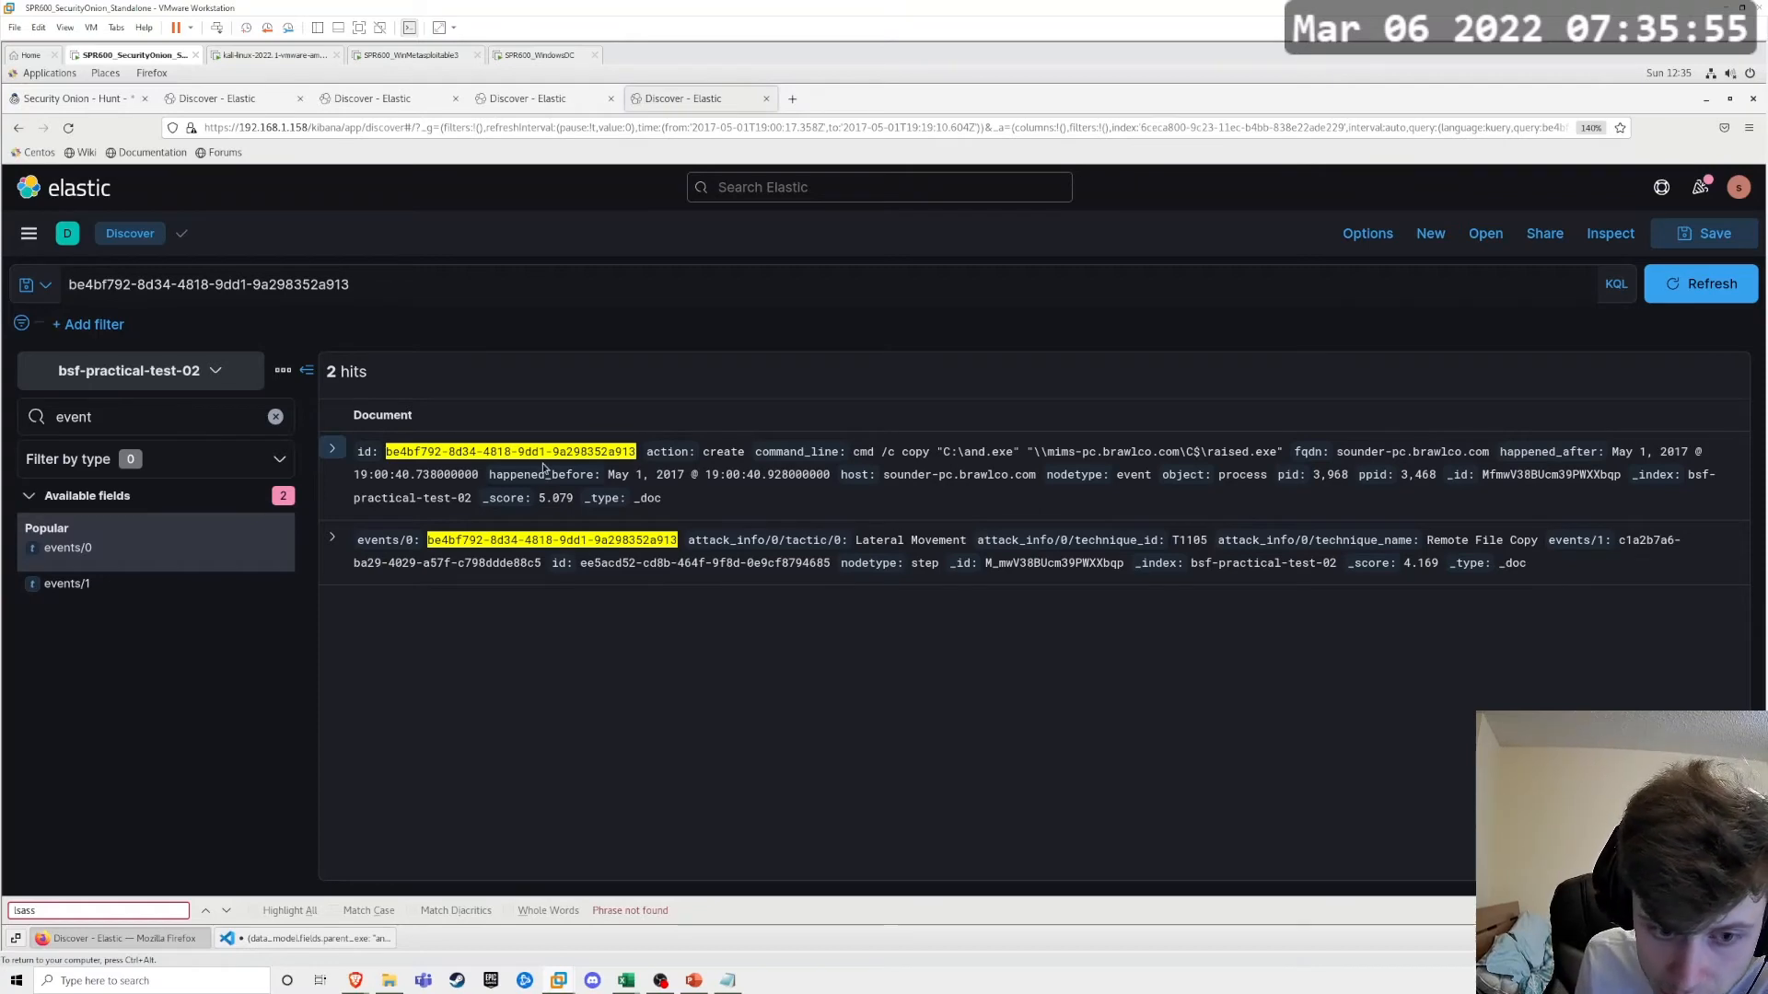
click(334, 450)
scroll(848, 647, down, 5)
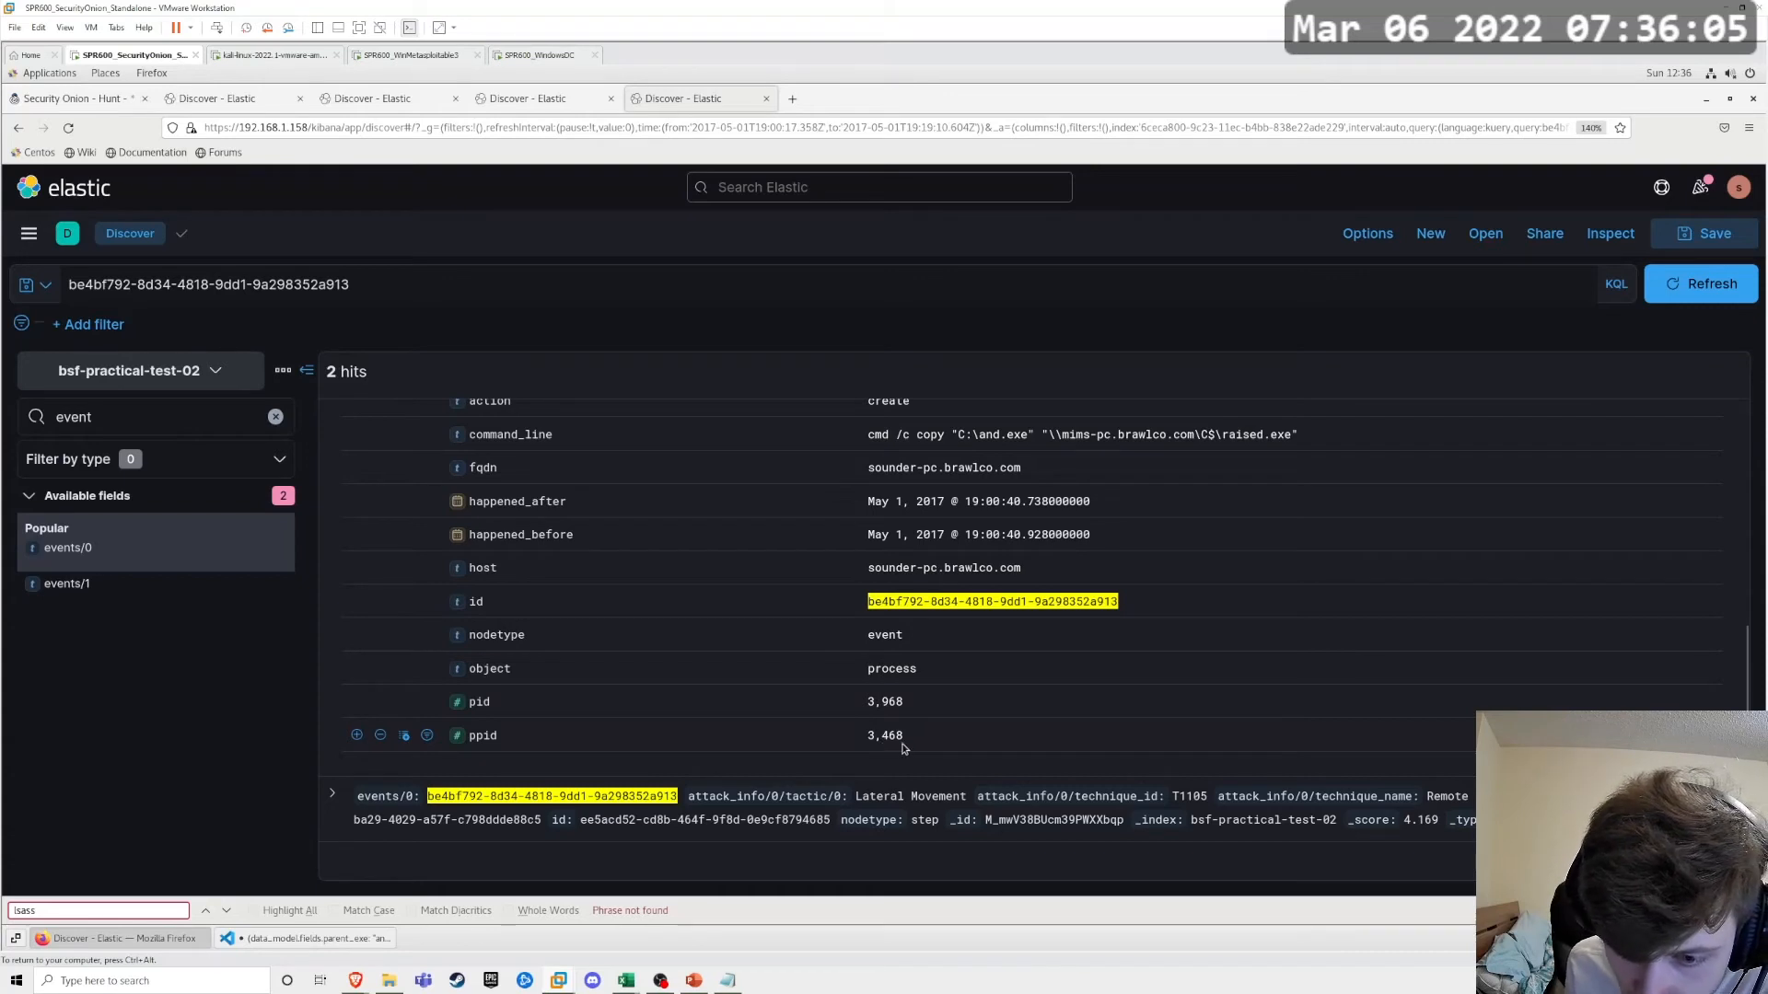
drag(907, 705, 865, 704)
right_click(877, 705)
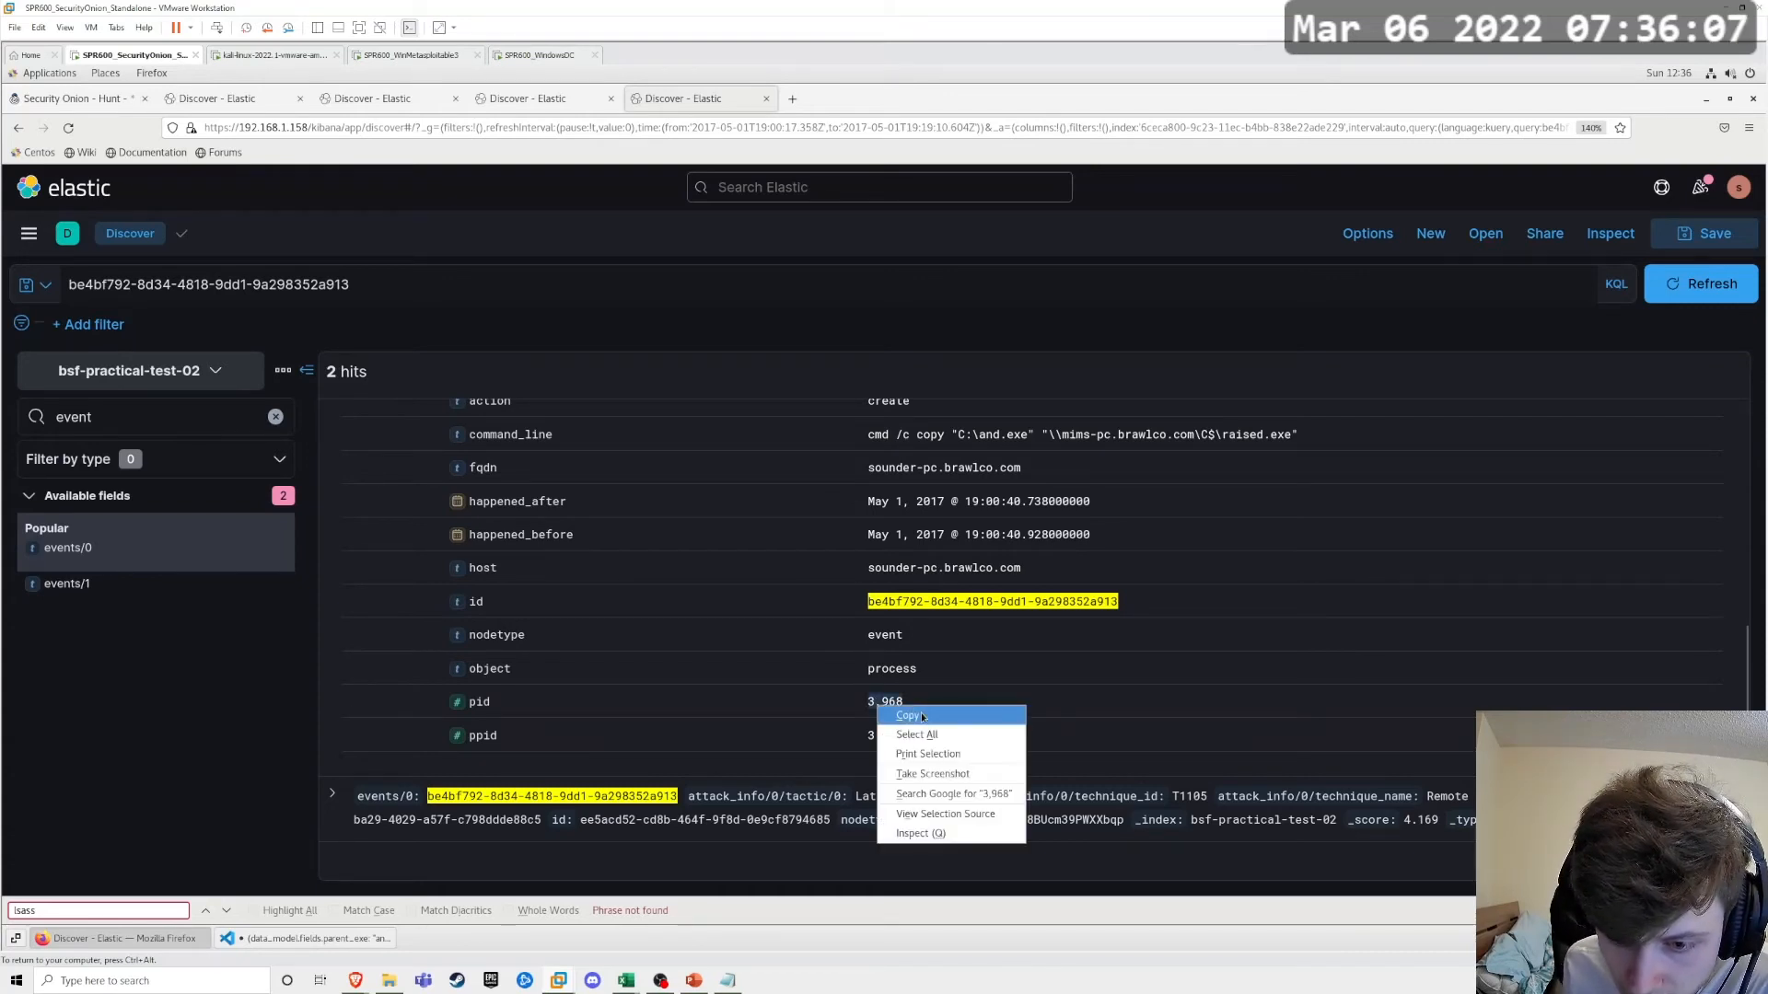
click(922, 716)
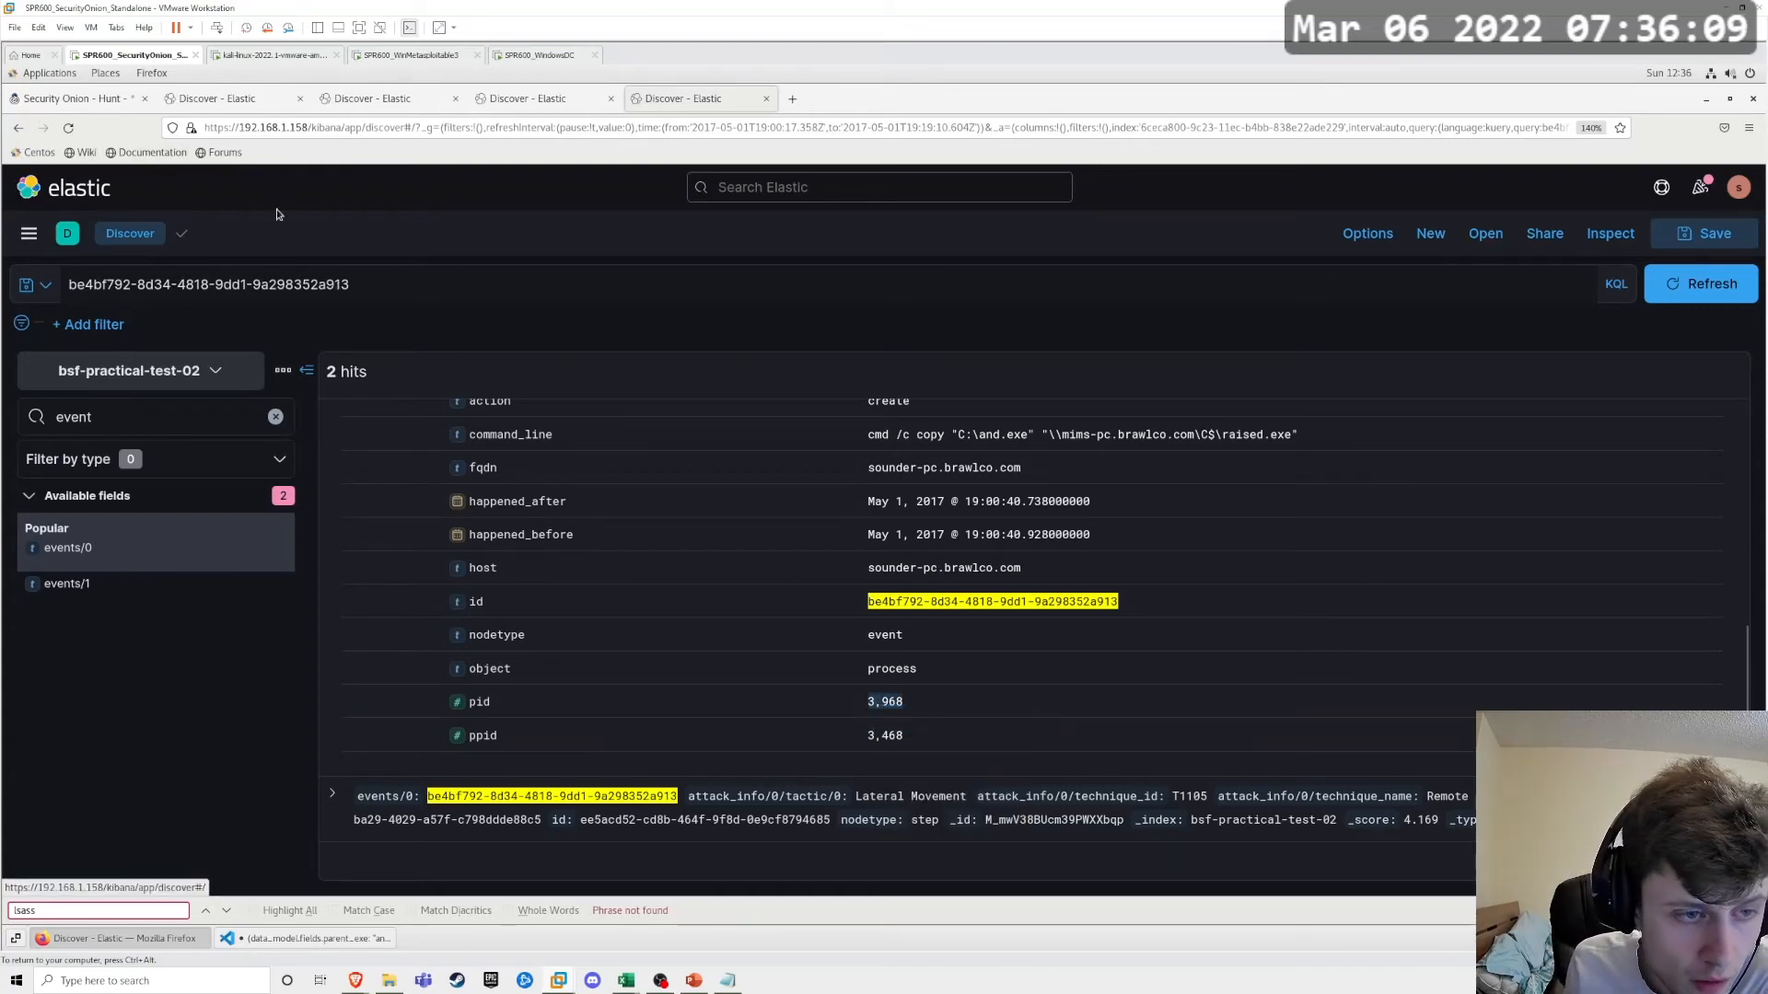
Step: Replace the discovery-command query on sysmon-practical-test-02 with data_model.fields.pid: 3,968
click(497, 96)
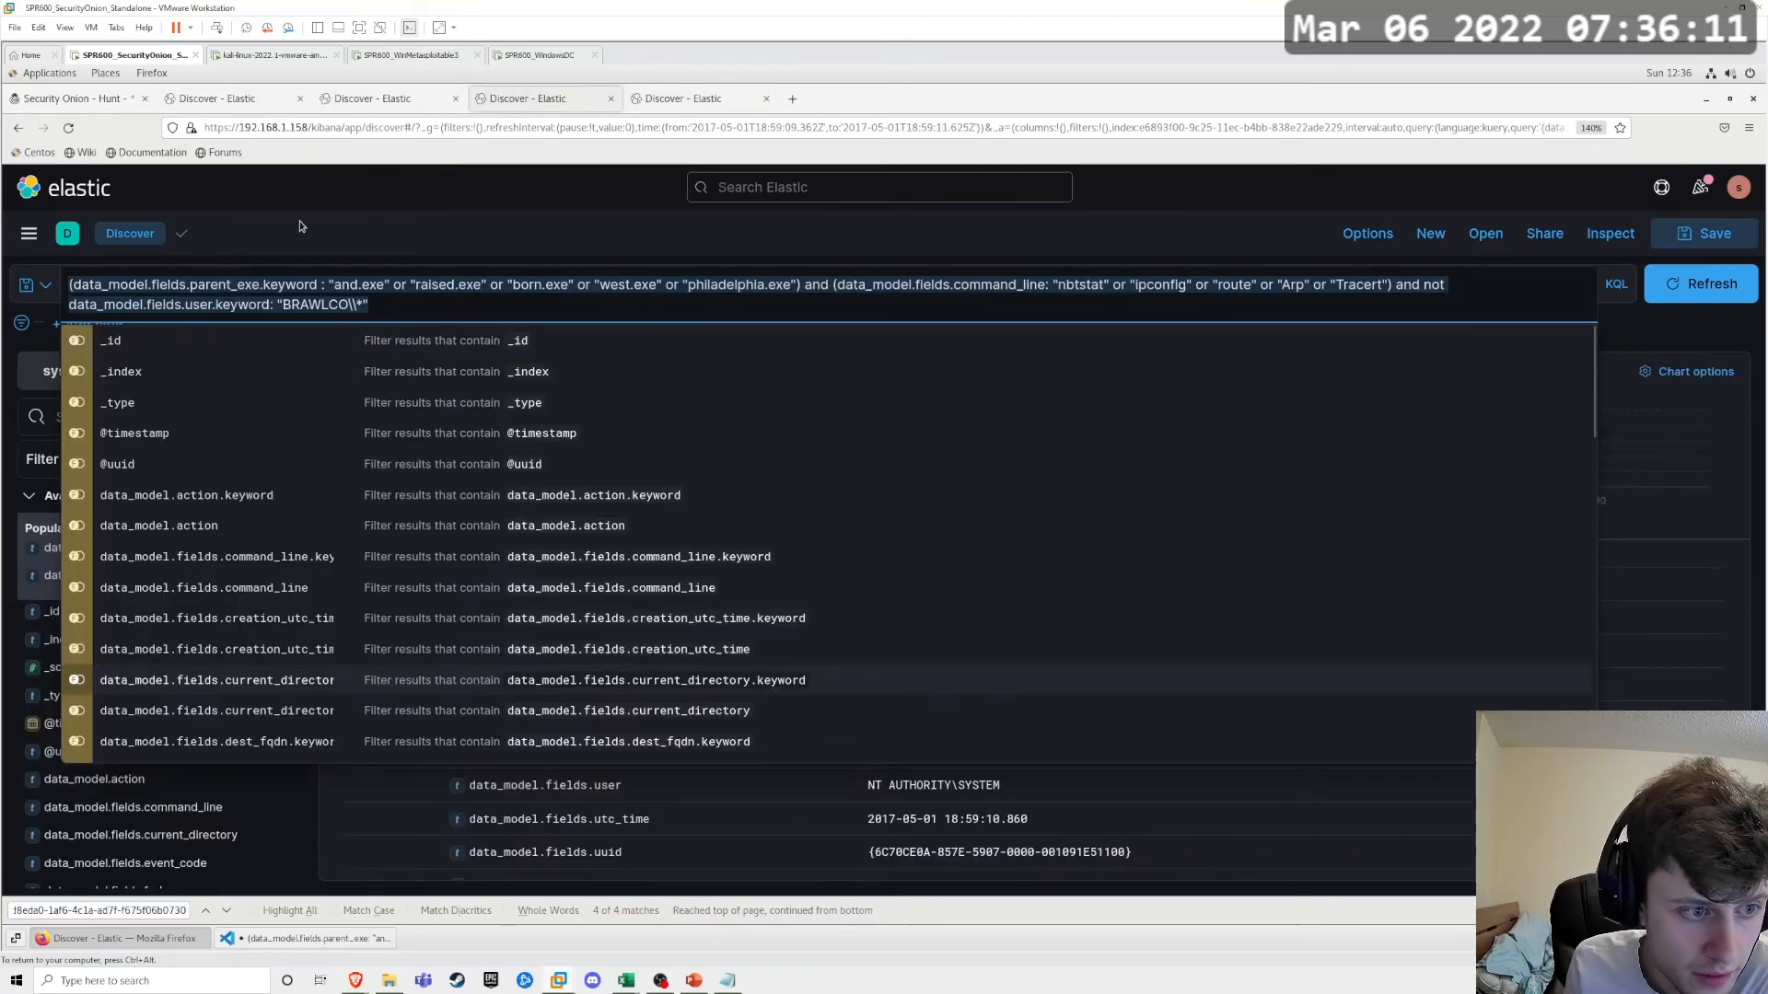
click(301, 206)
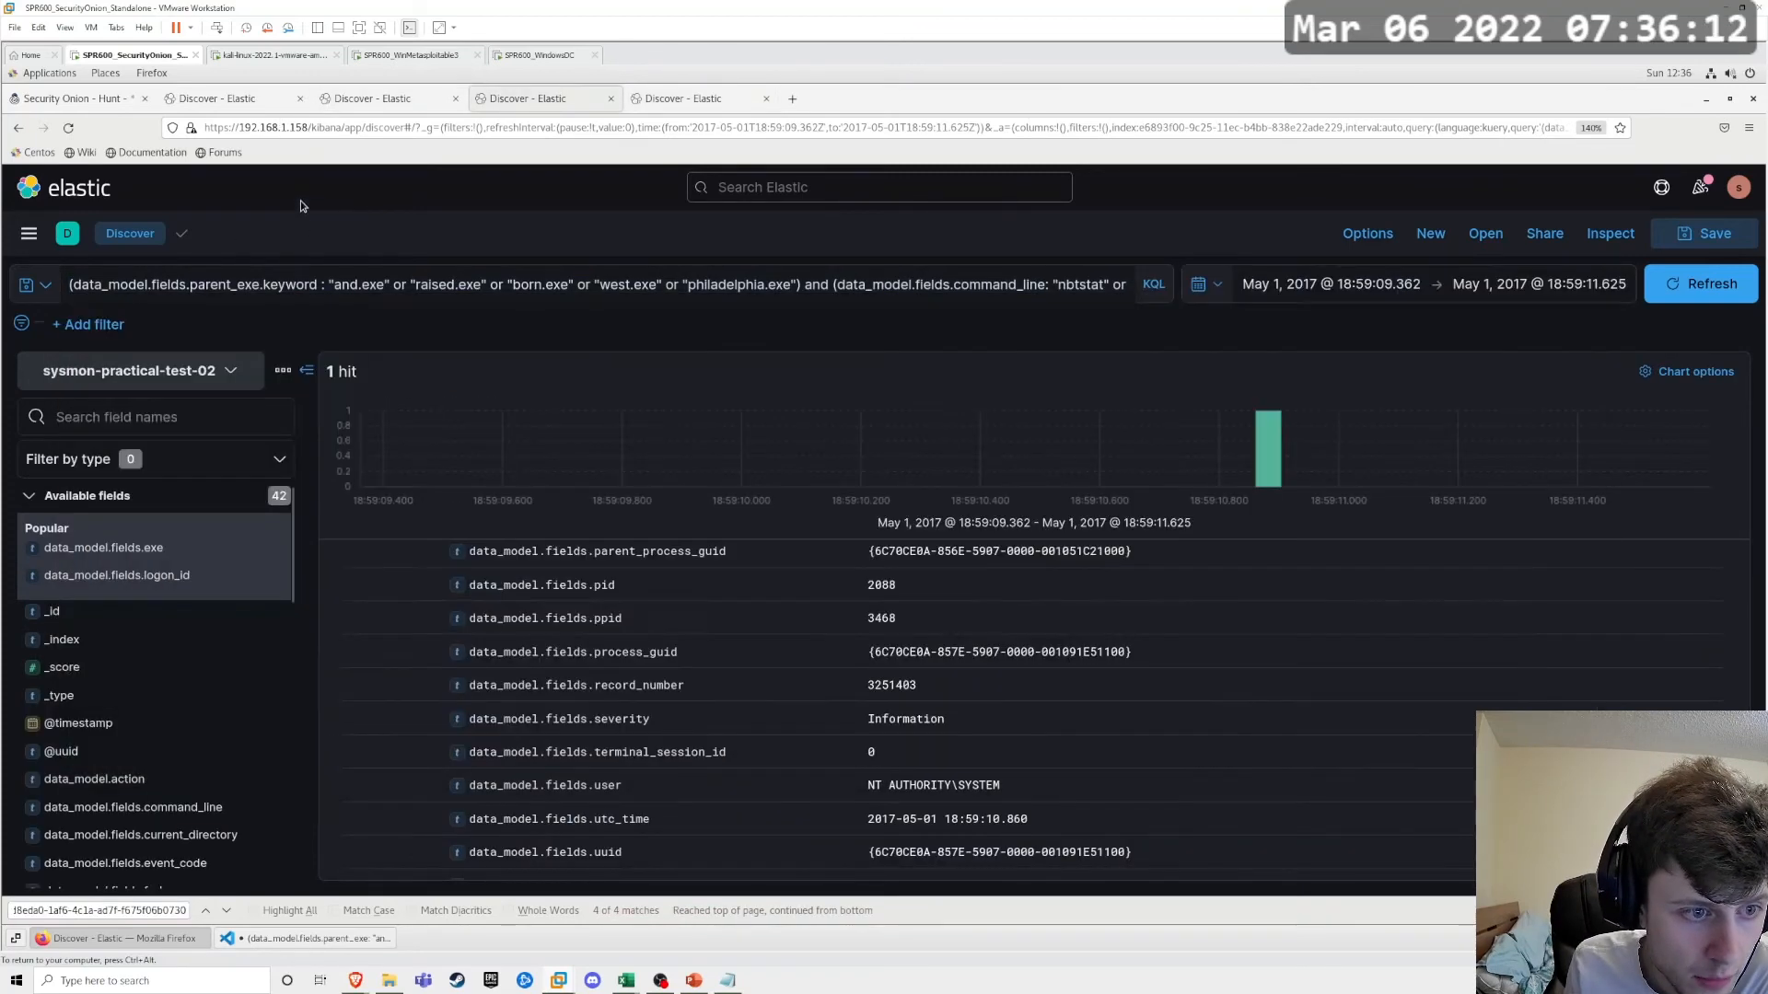
click(260, 287)
key(BackSpace)
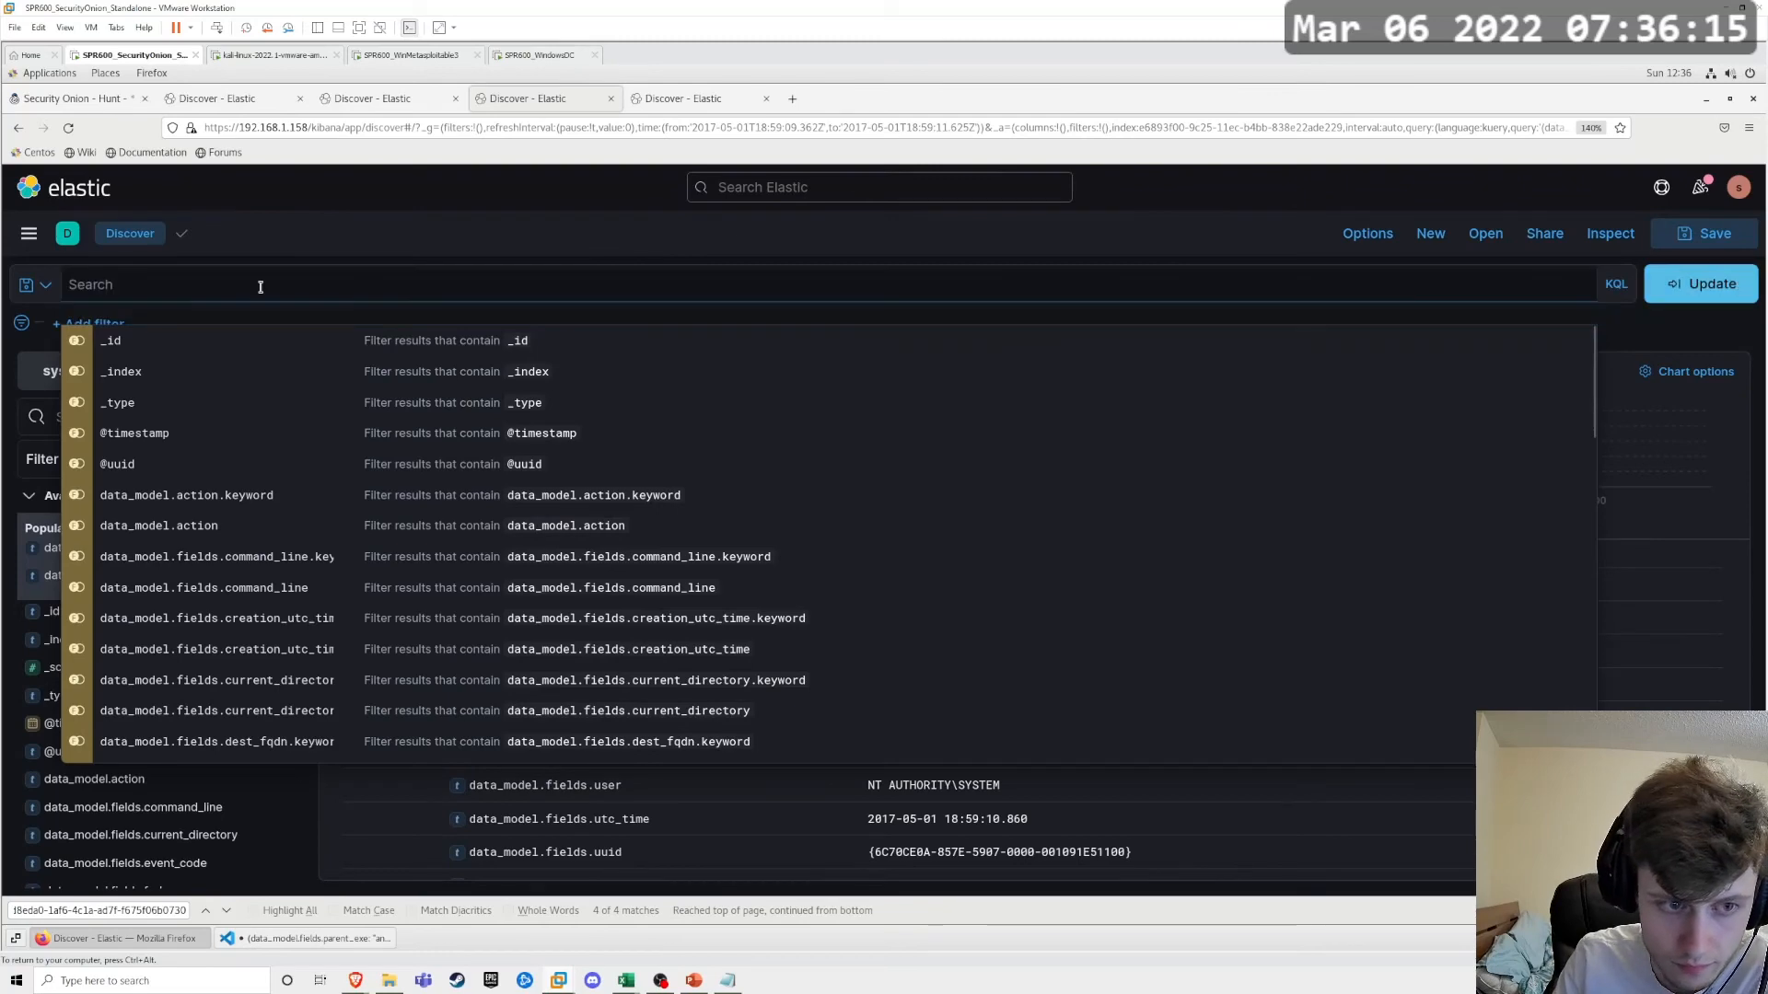
key(ctrl+v)
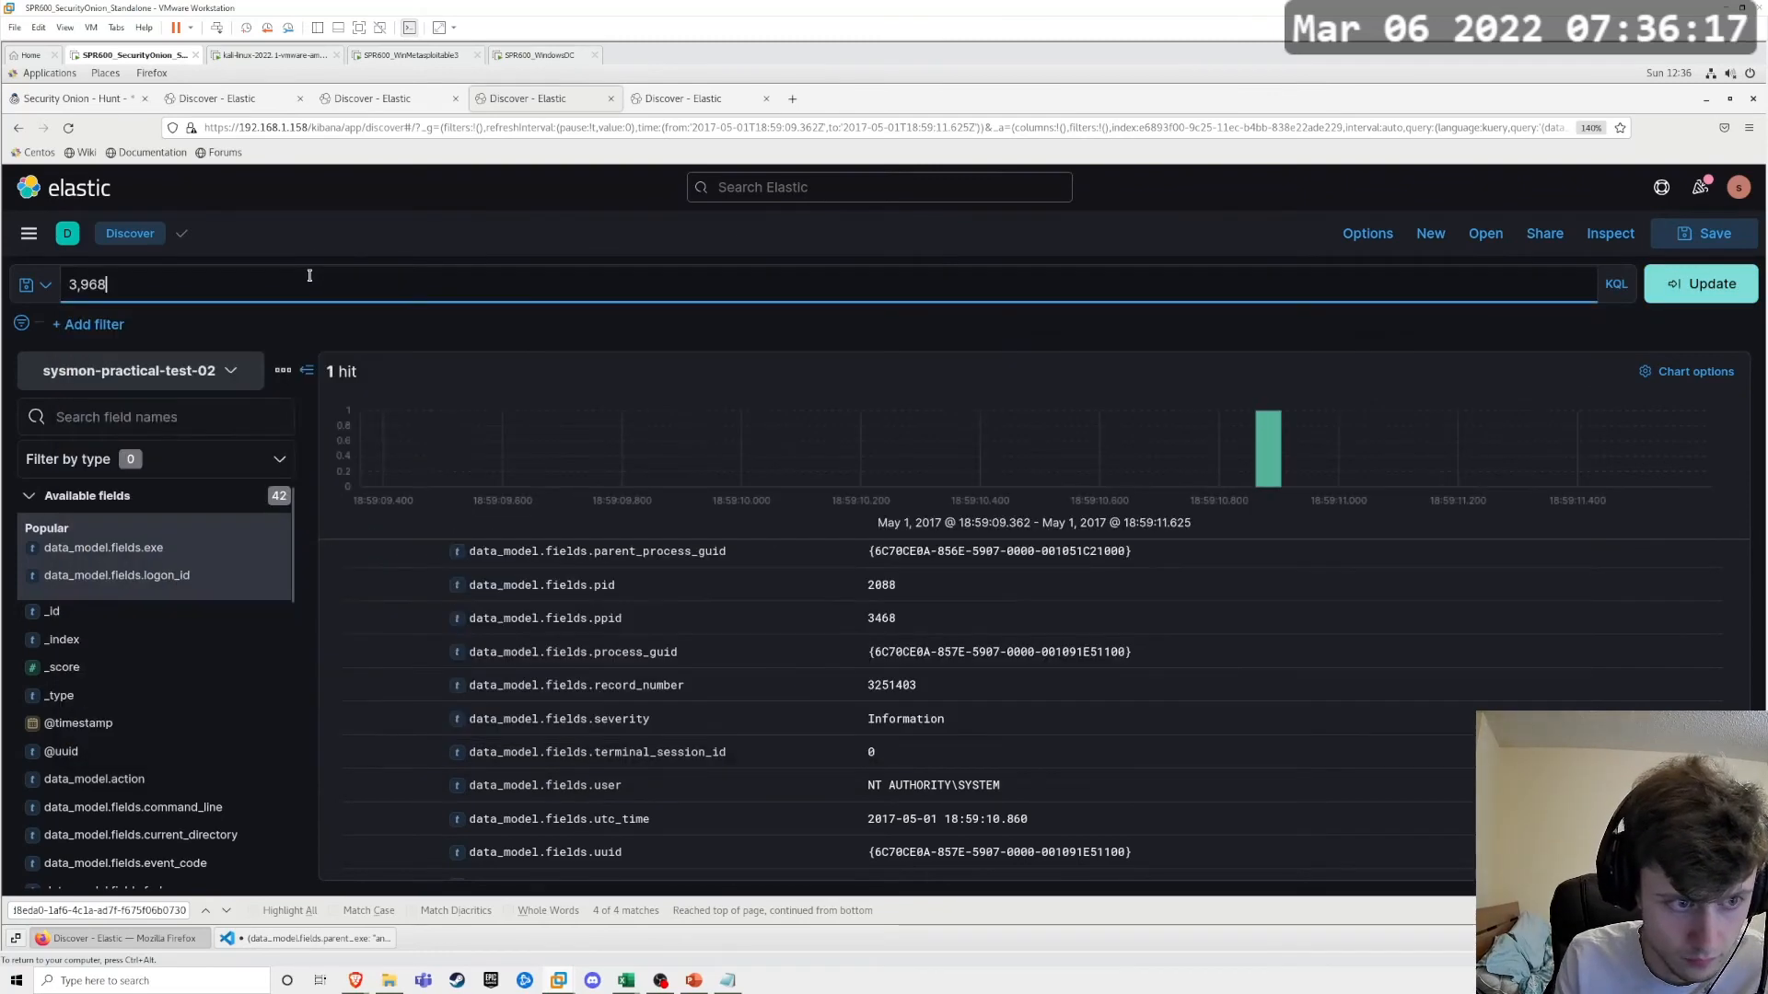
key(BackSpace)
text(pid)
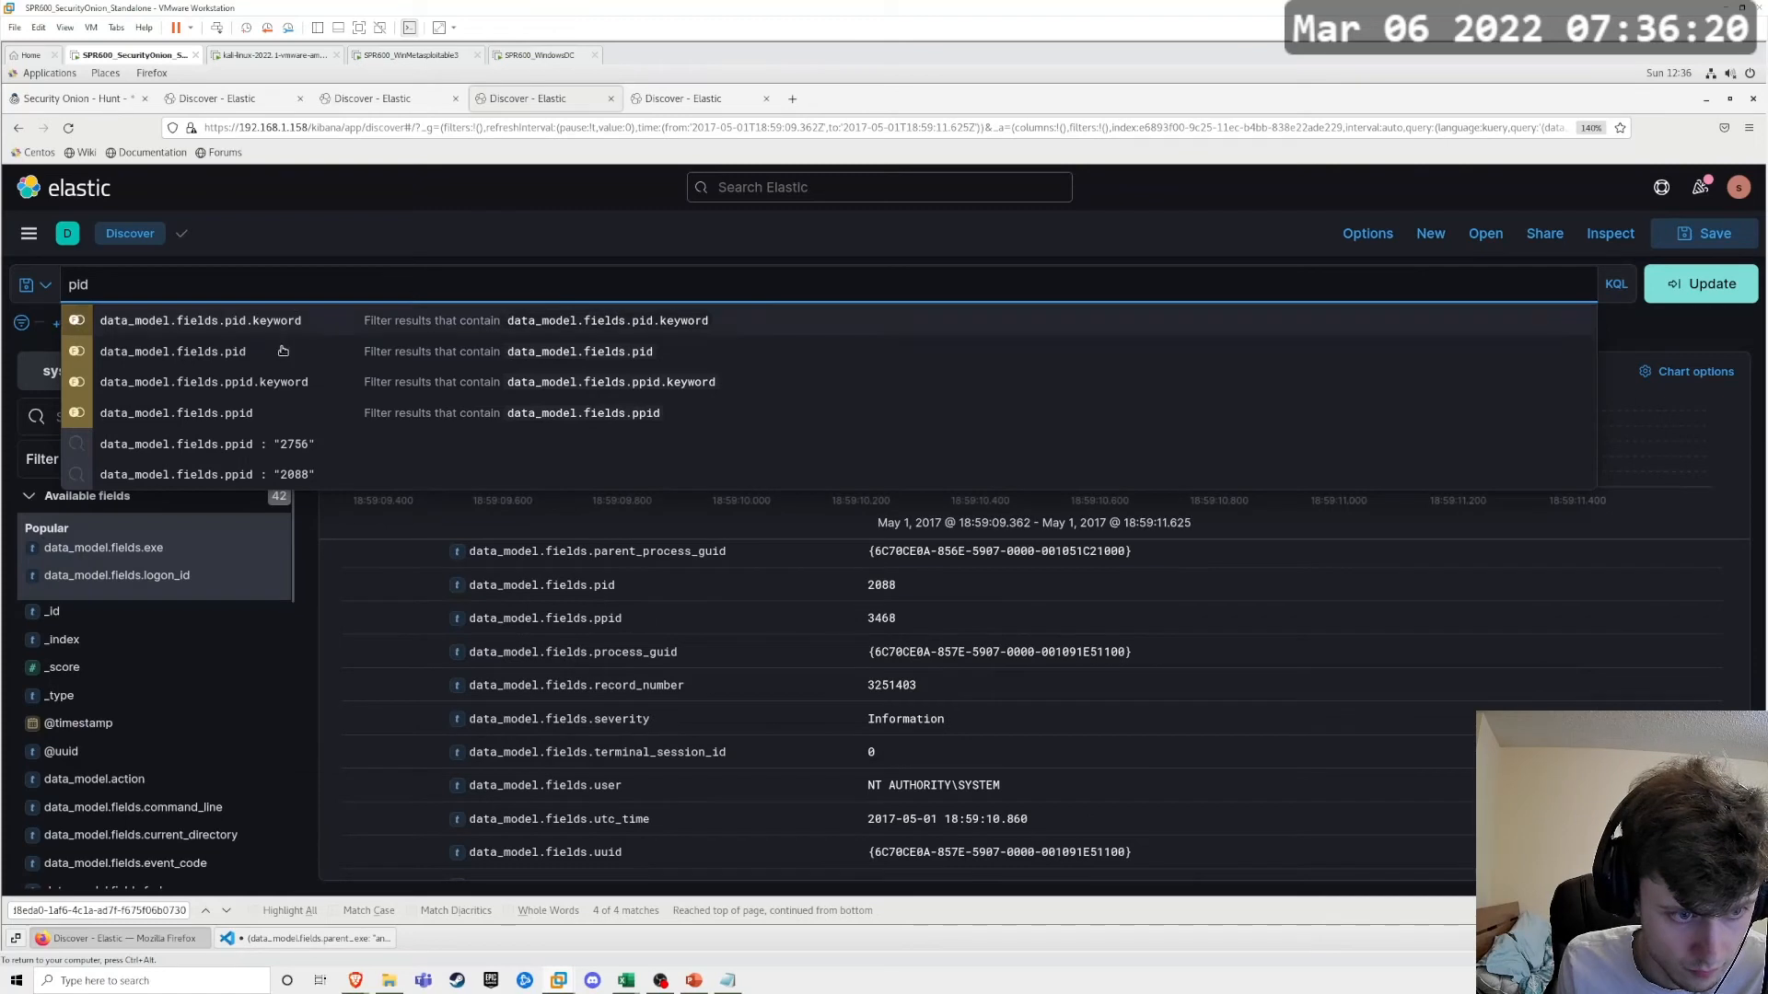
click(282, 351)
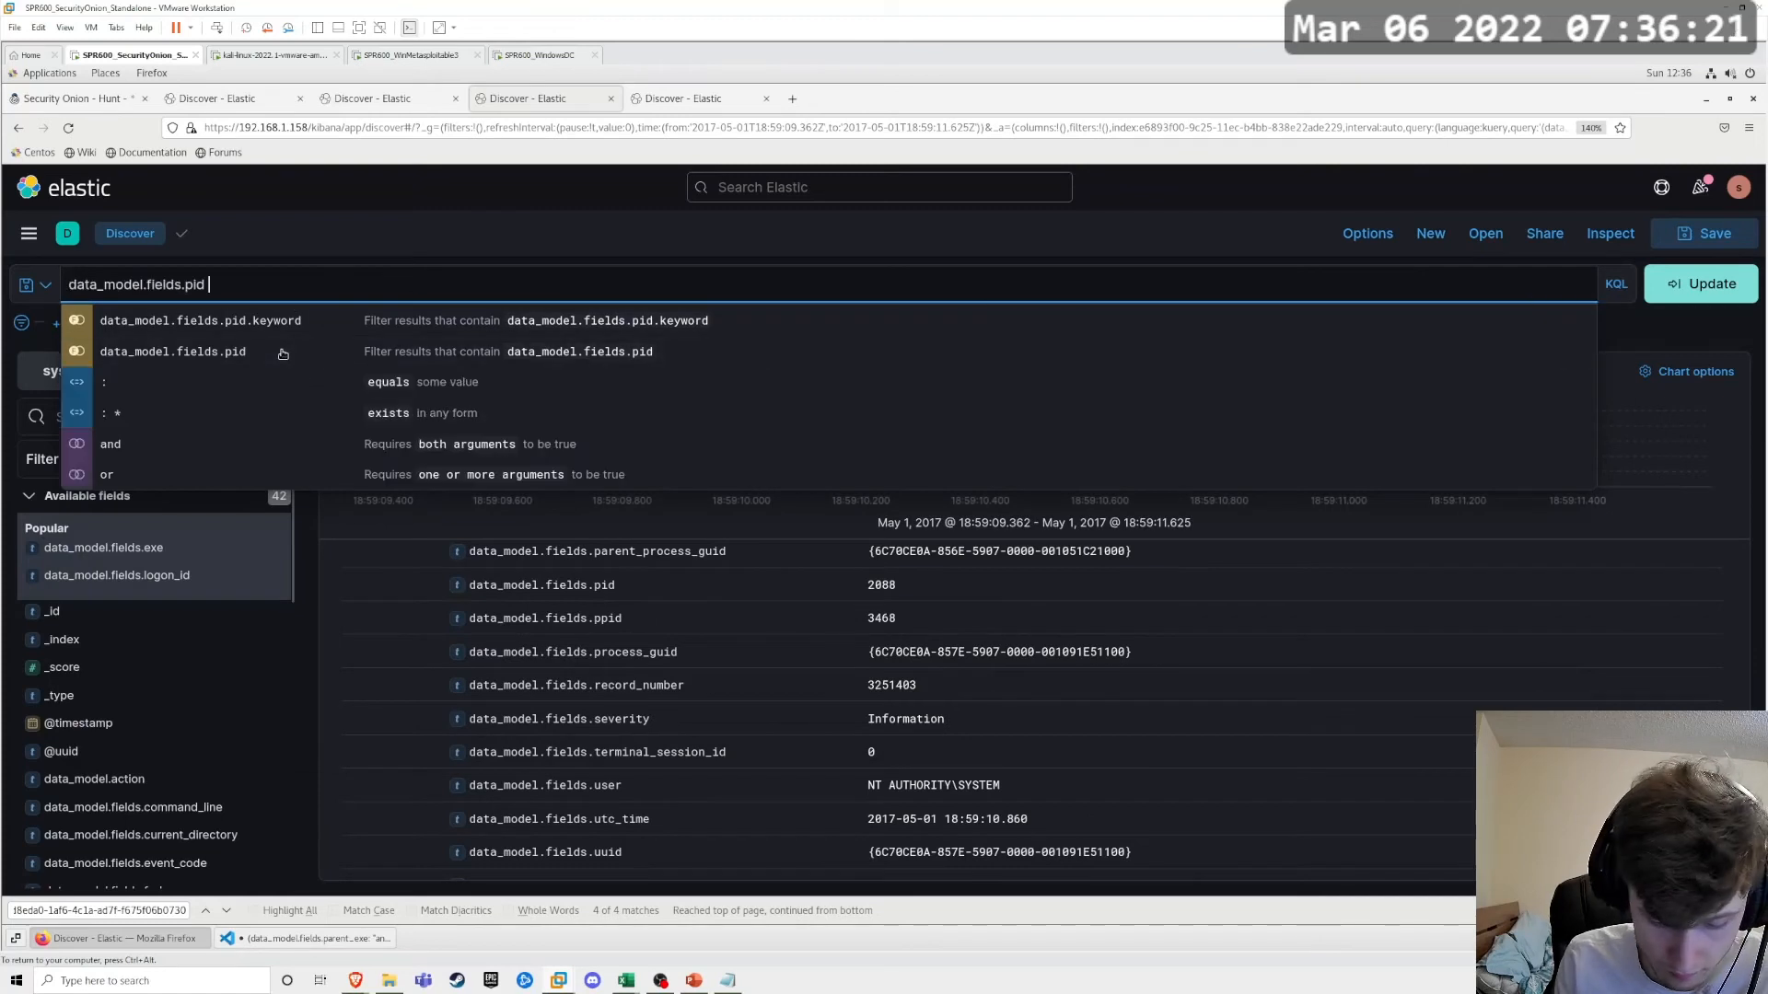
key(BackSpace)
text(:)
key(ctrl+v)
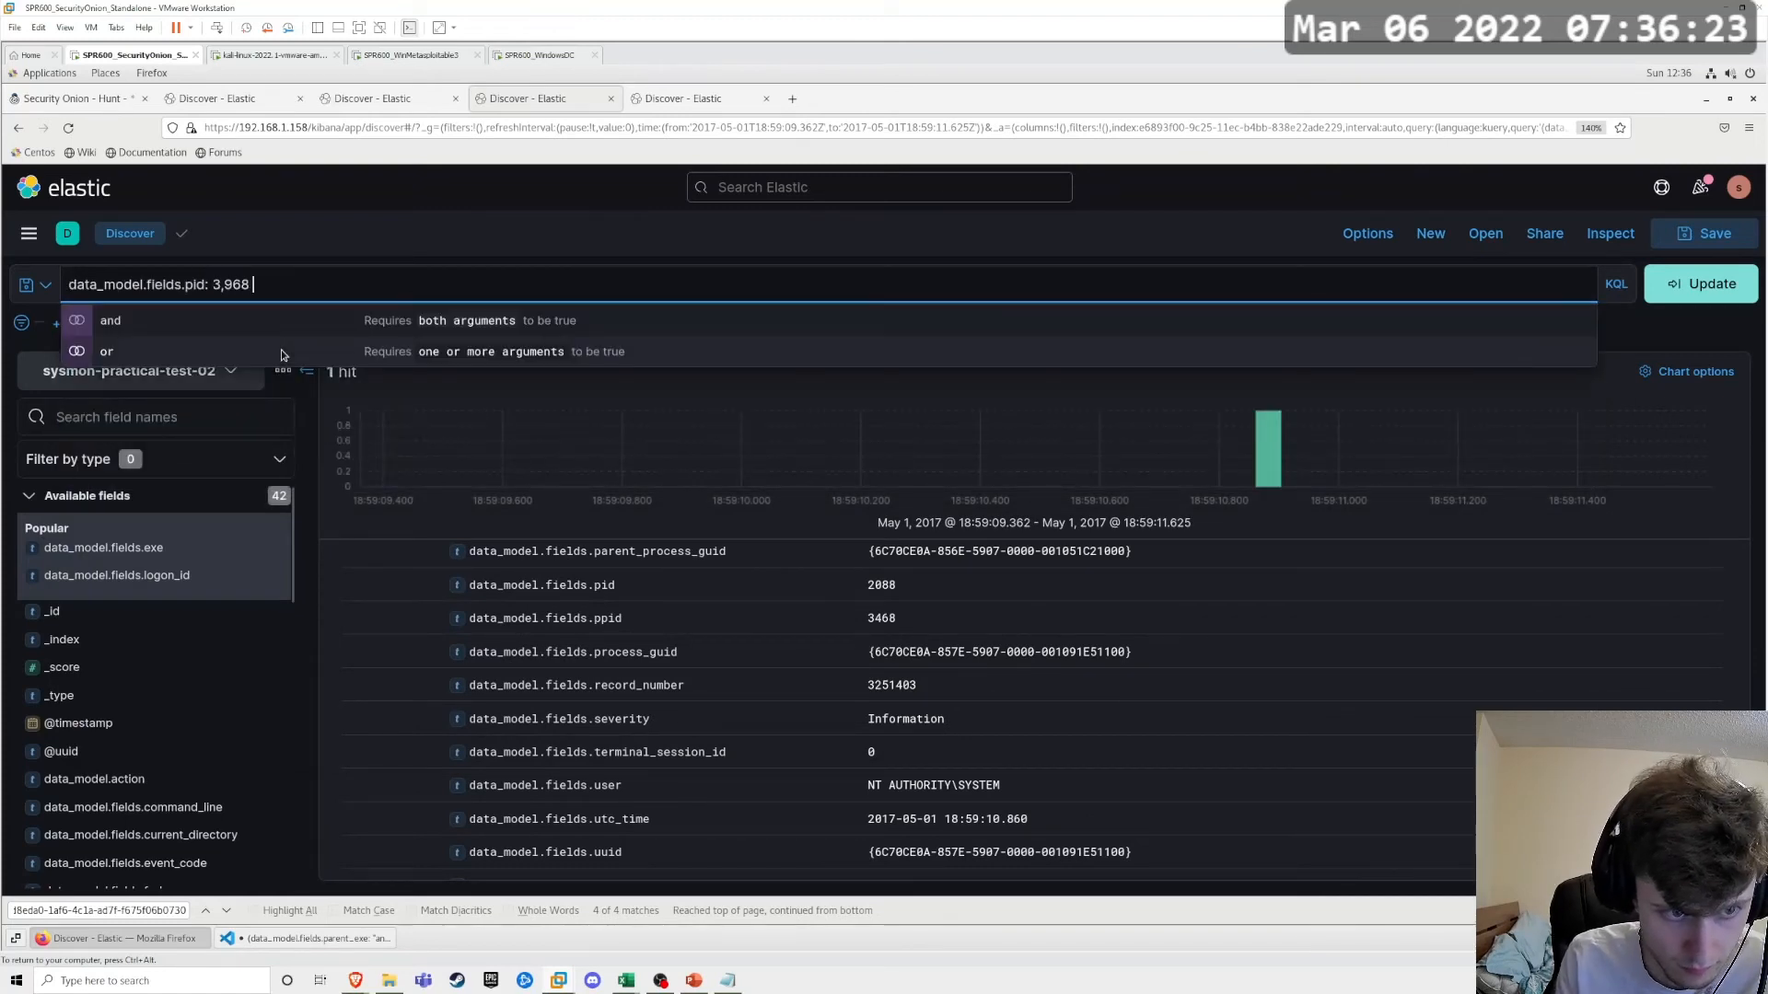
Step: Enclose the pid value 3,968 in double quotes and append the and operator to the query
key(BackSpace)
text(")
key(Left)
key(Left)
key(Left)
key(Left)
key(Left)
key(Left)
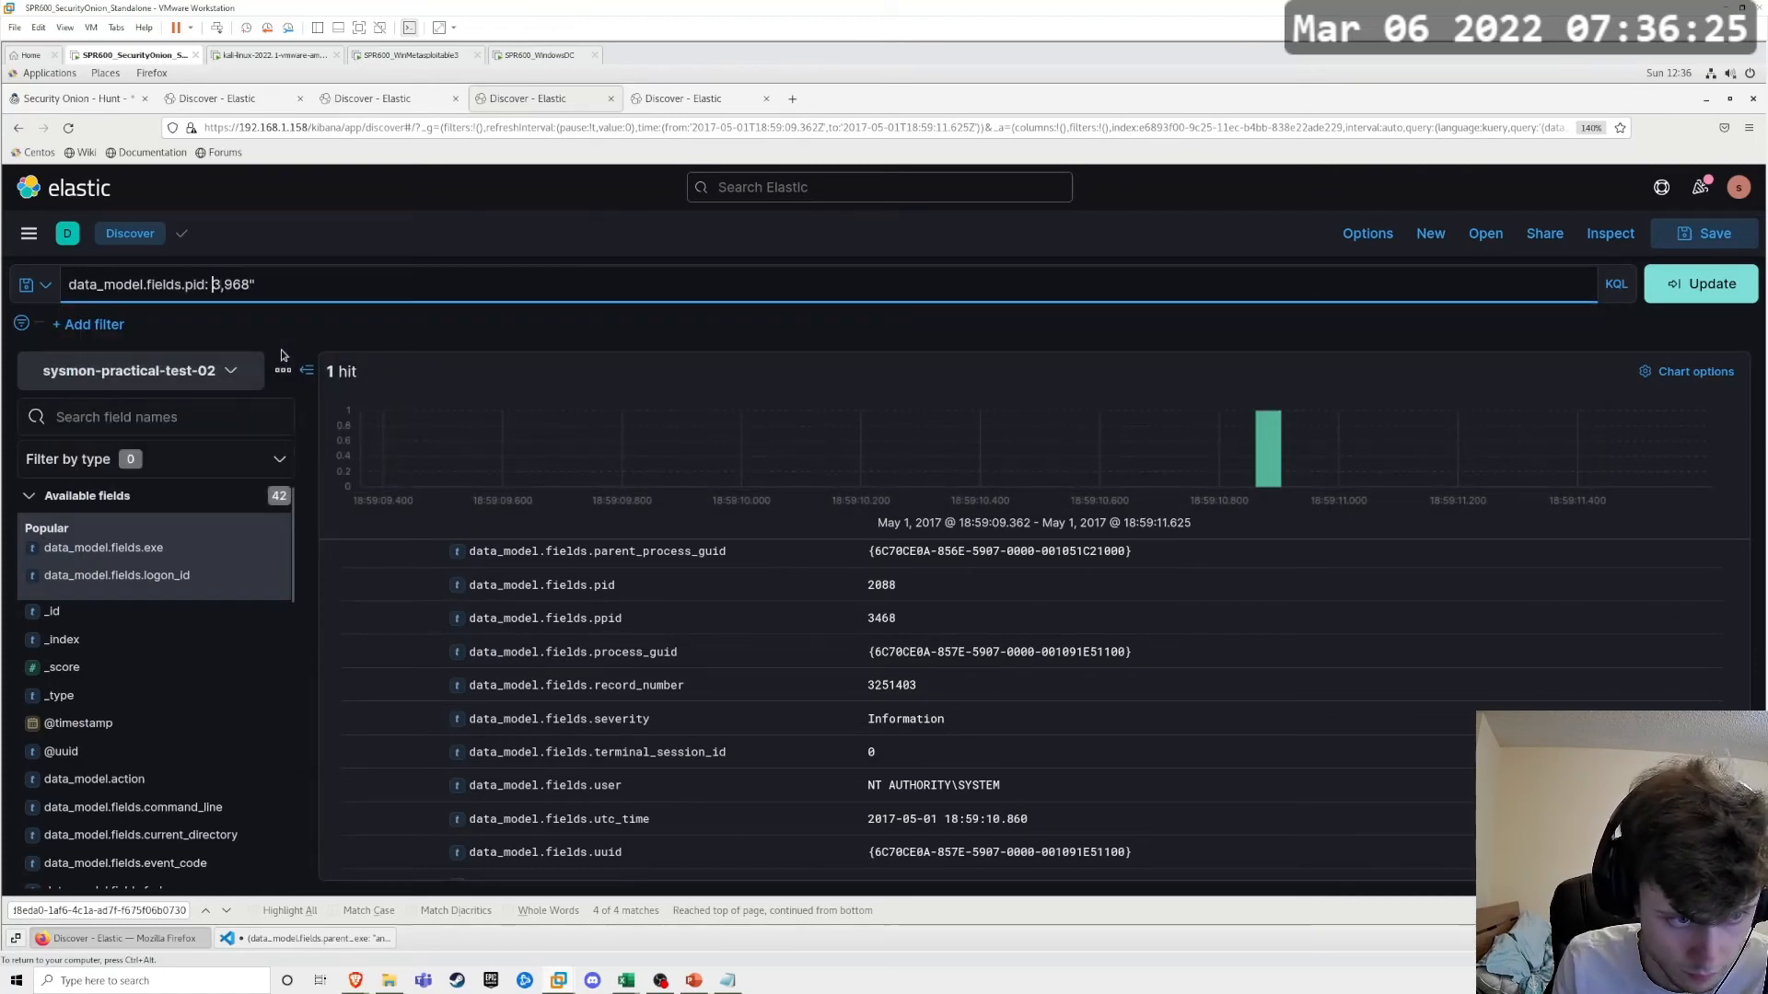
text("")
key(End)
text(a)
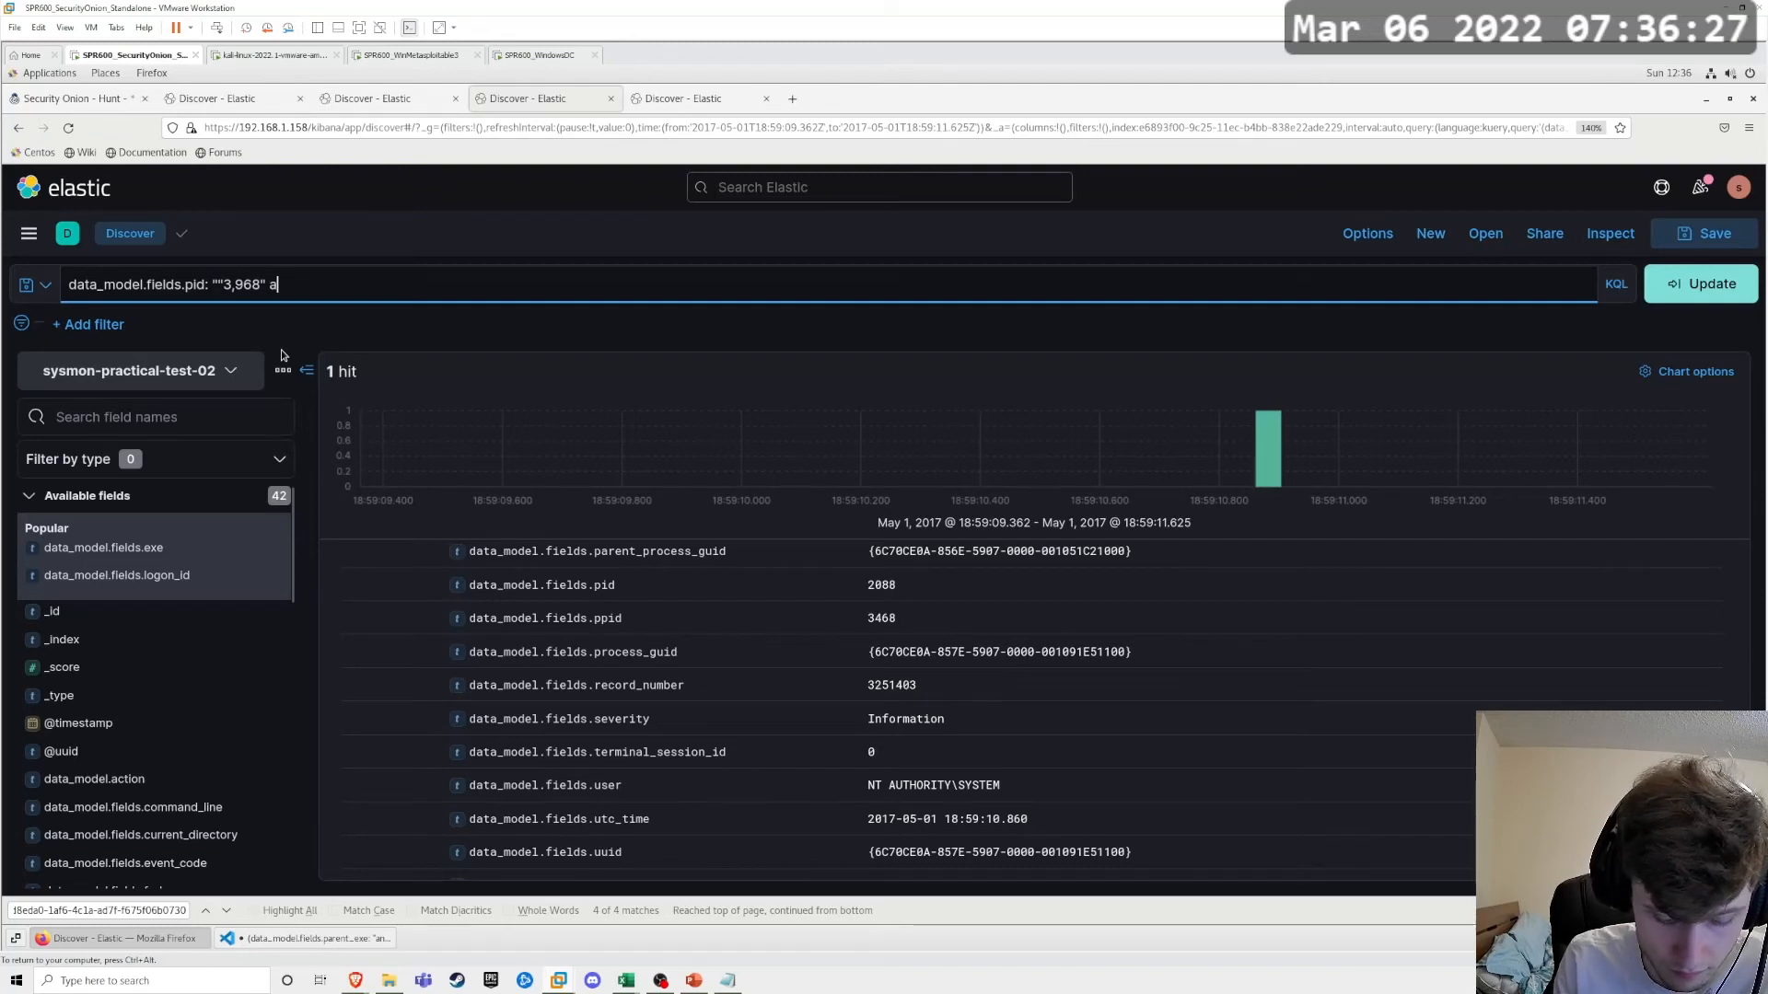
text(nd p)
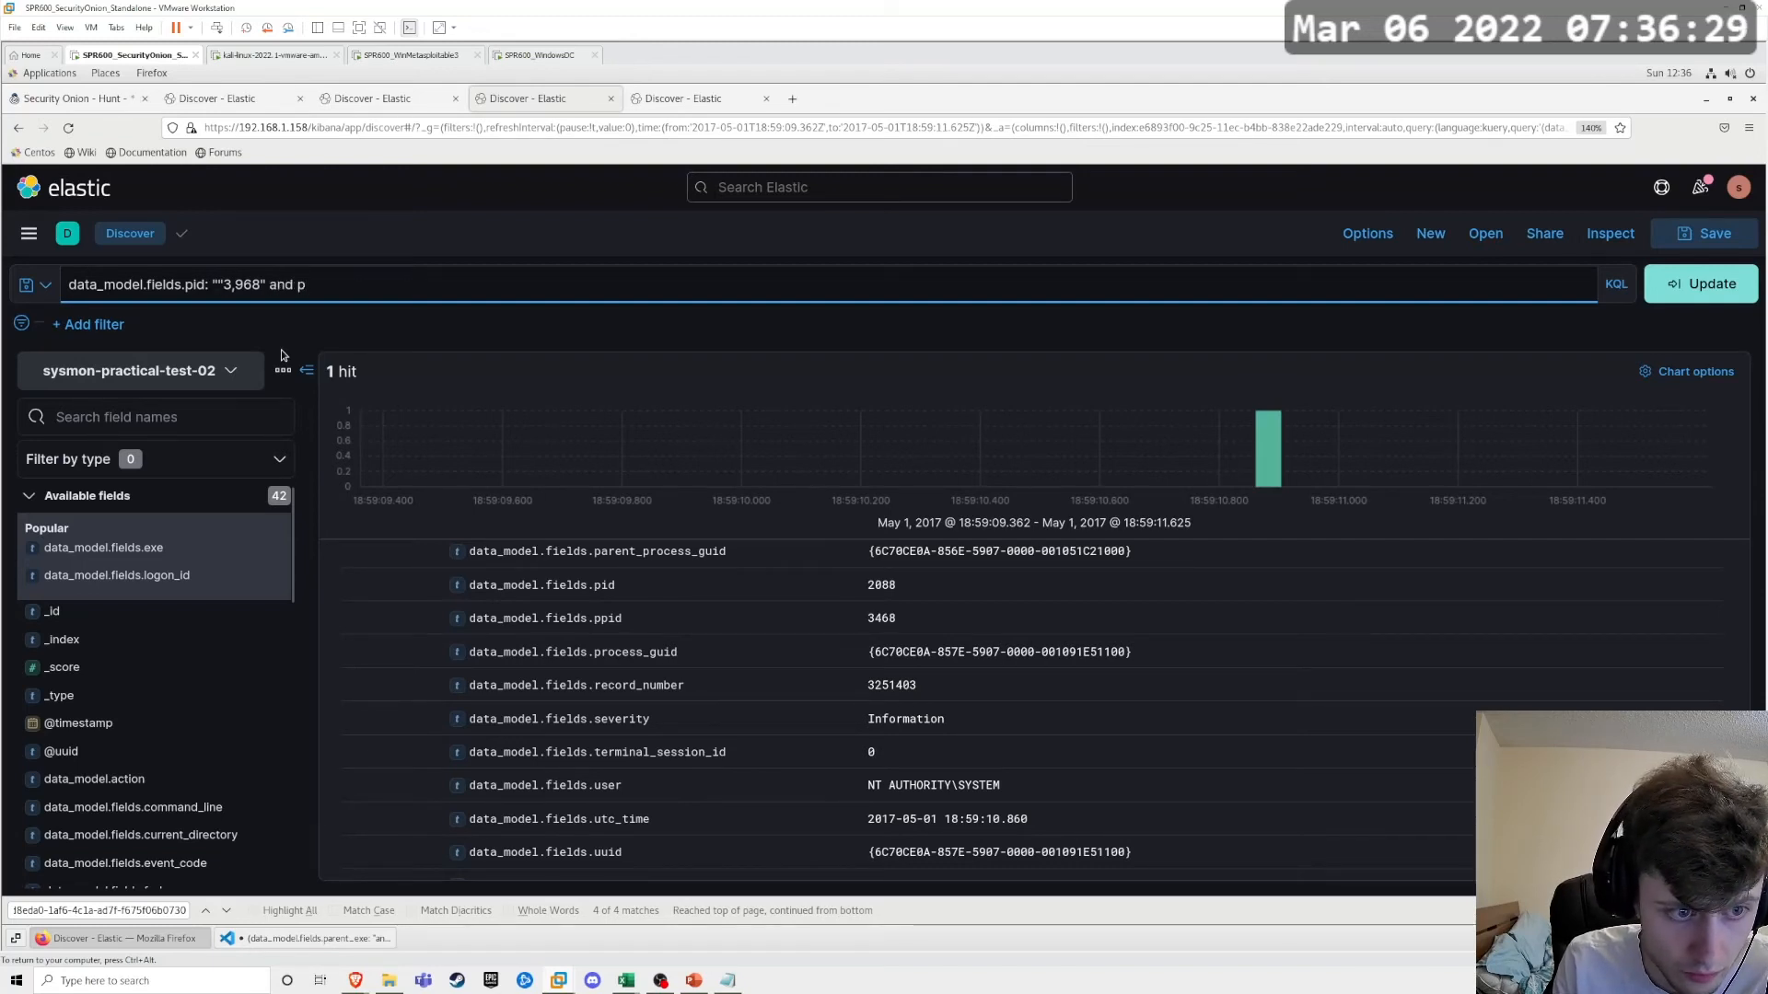
text(i)
key(BackSpace)
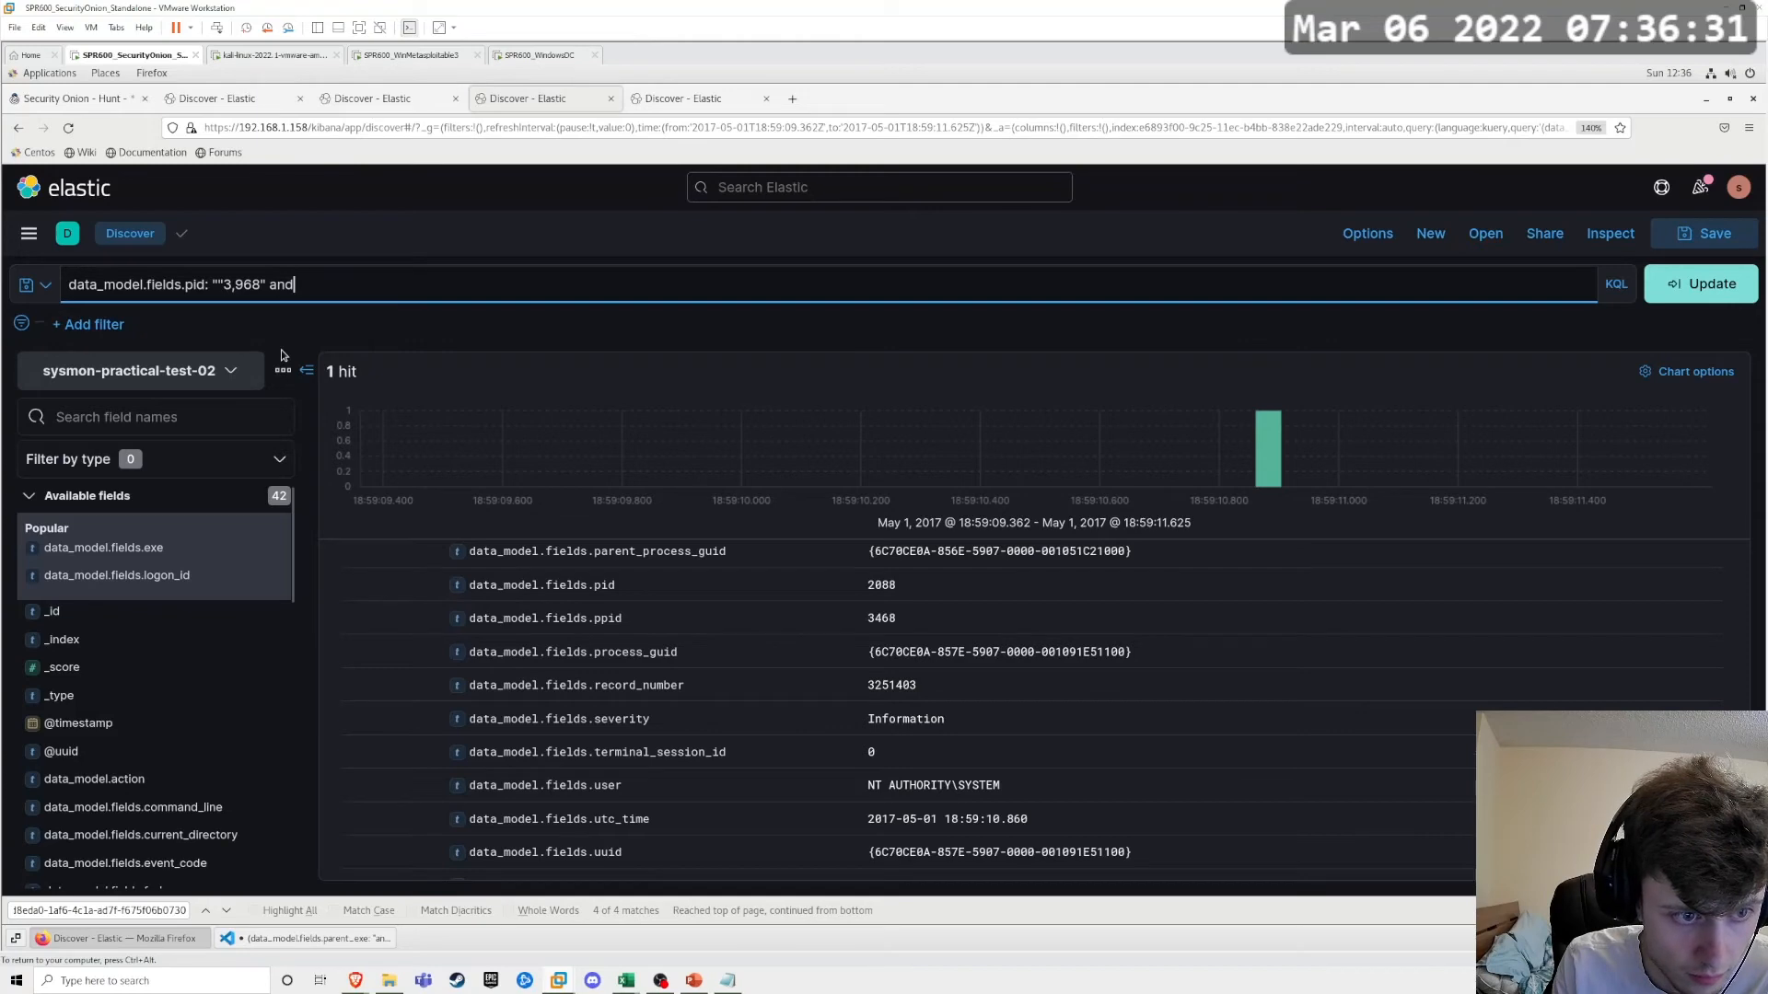
key(Left)
key(Left)
key(Left)
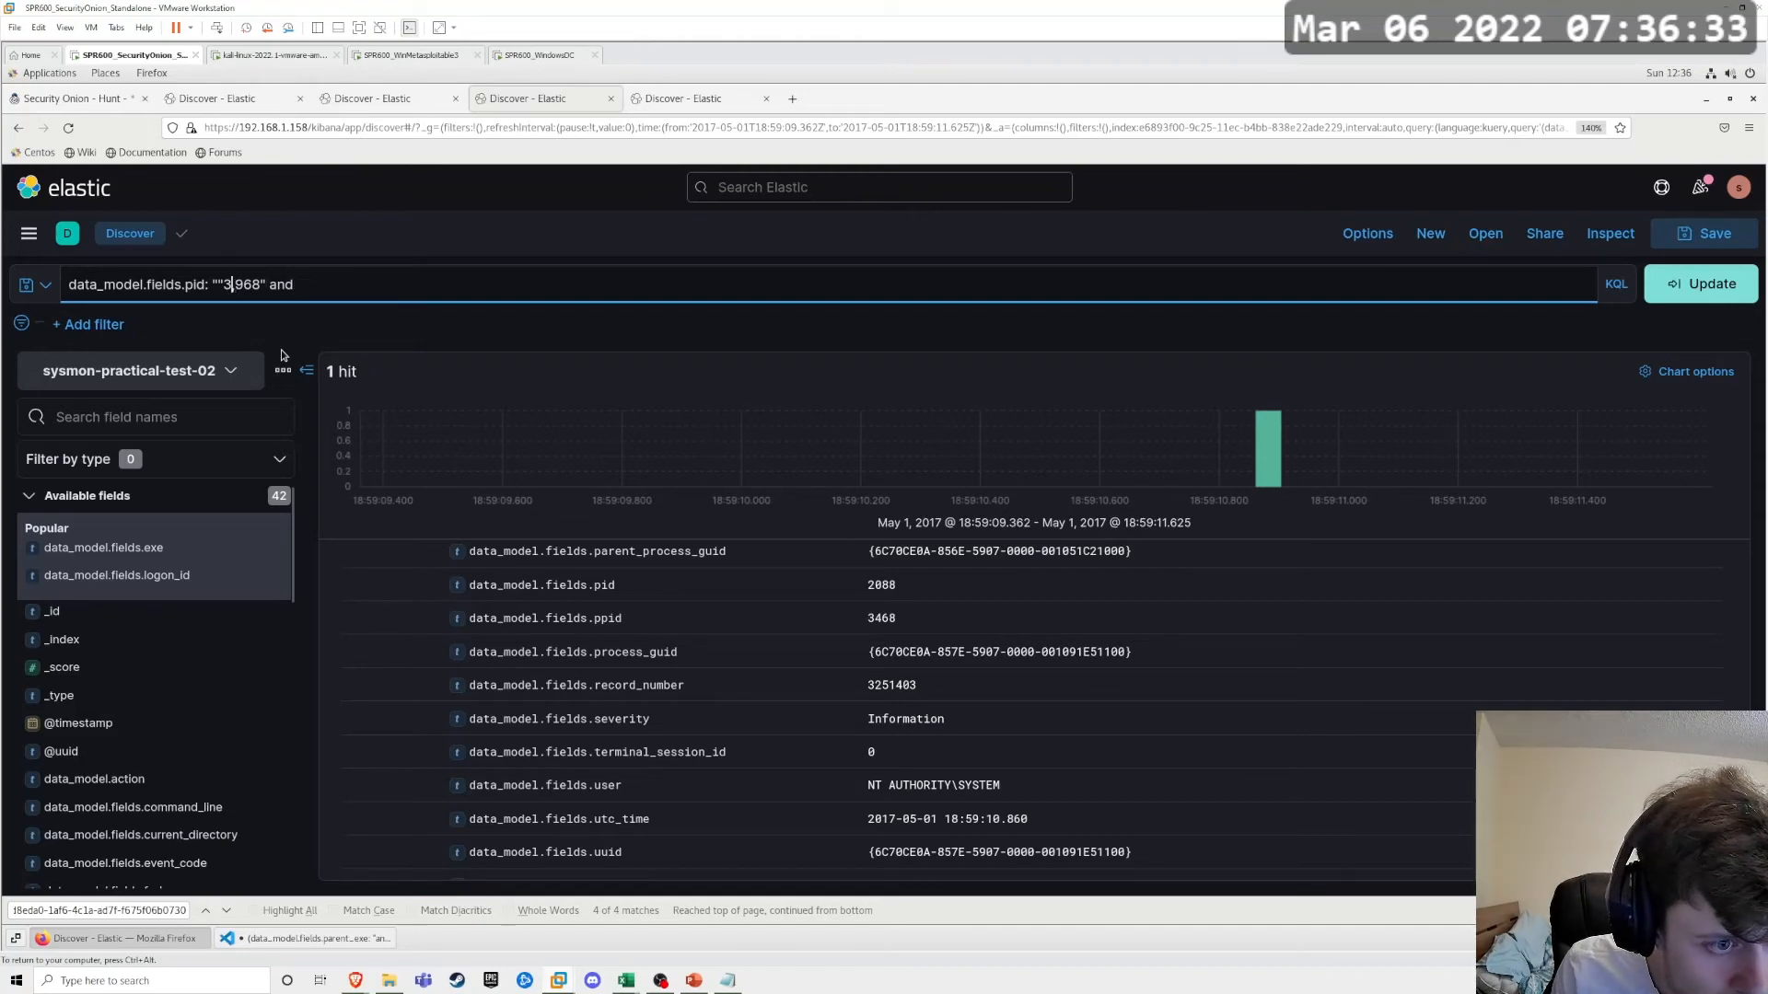
key(Left)
key(BackSpace)
text(,)
key(Right)
key(Right)
key(Right)
key(Right)
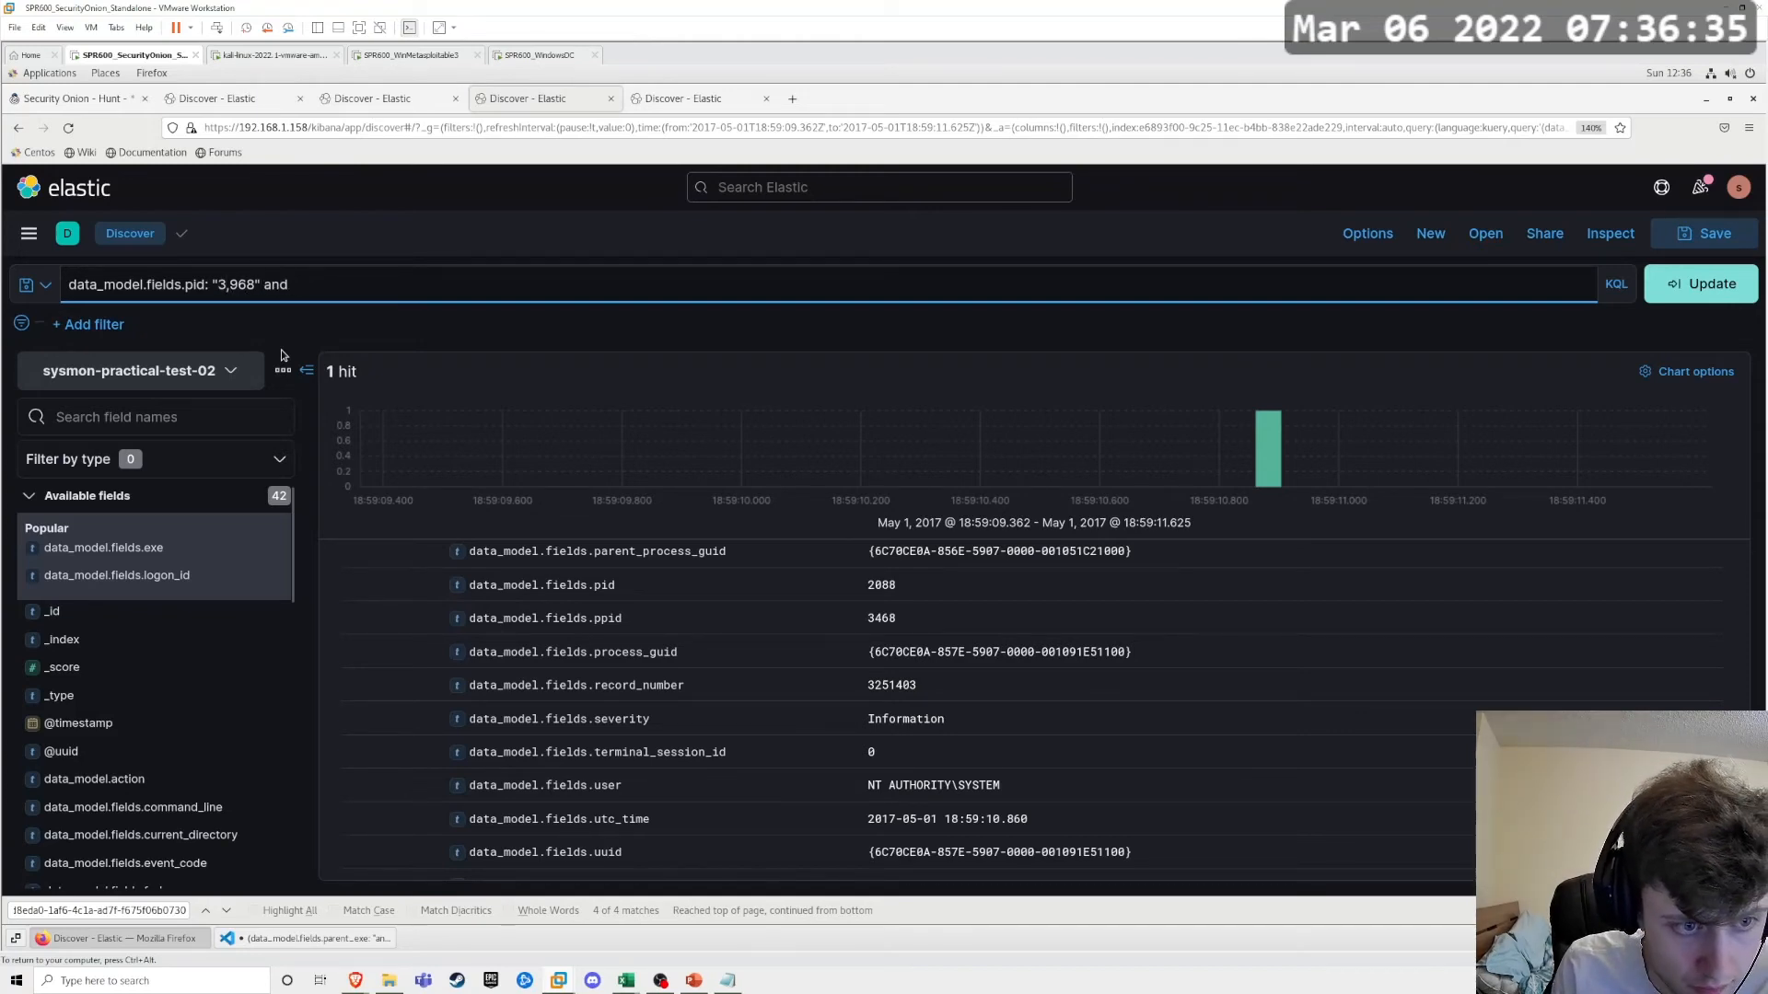
Step: Complete the query with the condition data_model.fields.ppid: "3468" and run the search
key(End)
text(ppid)
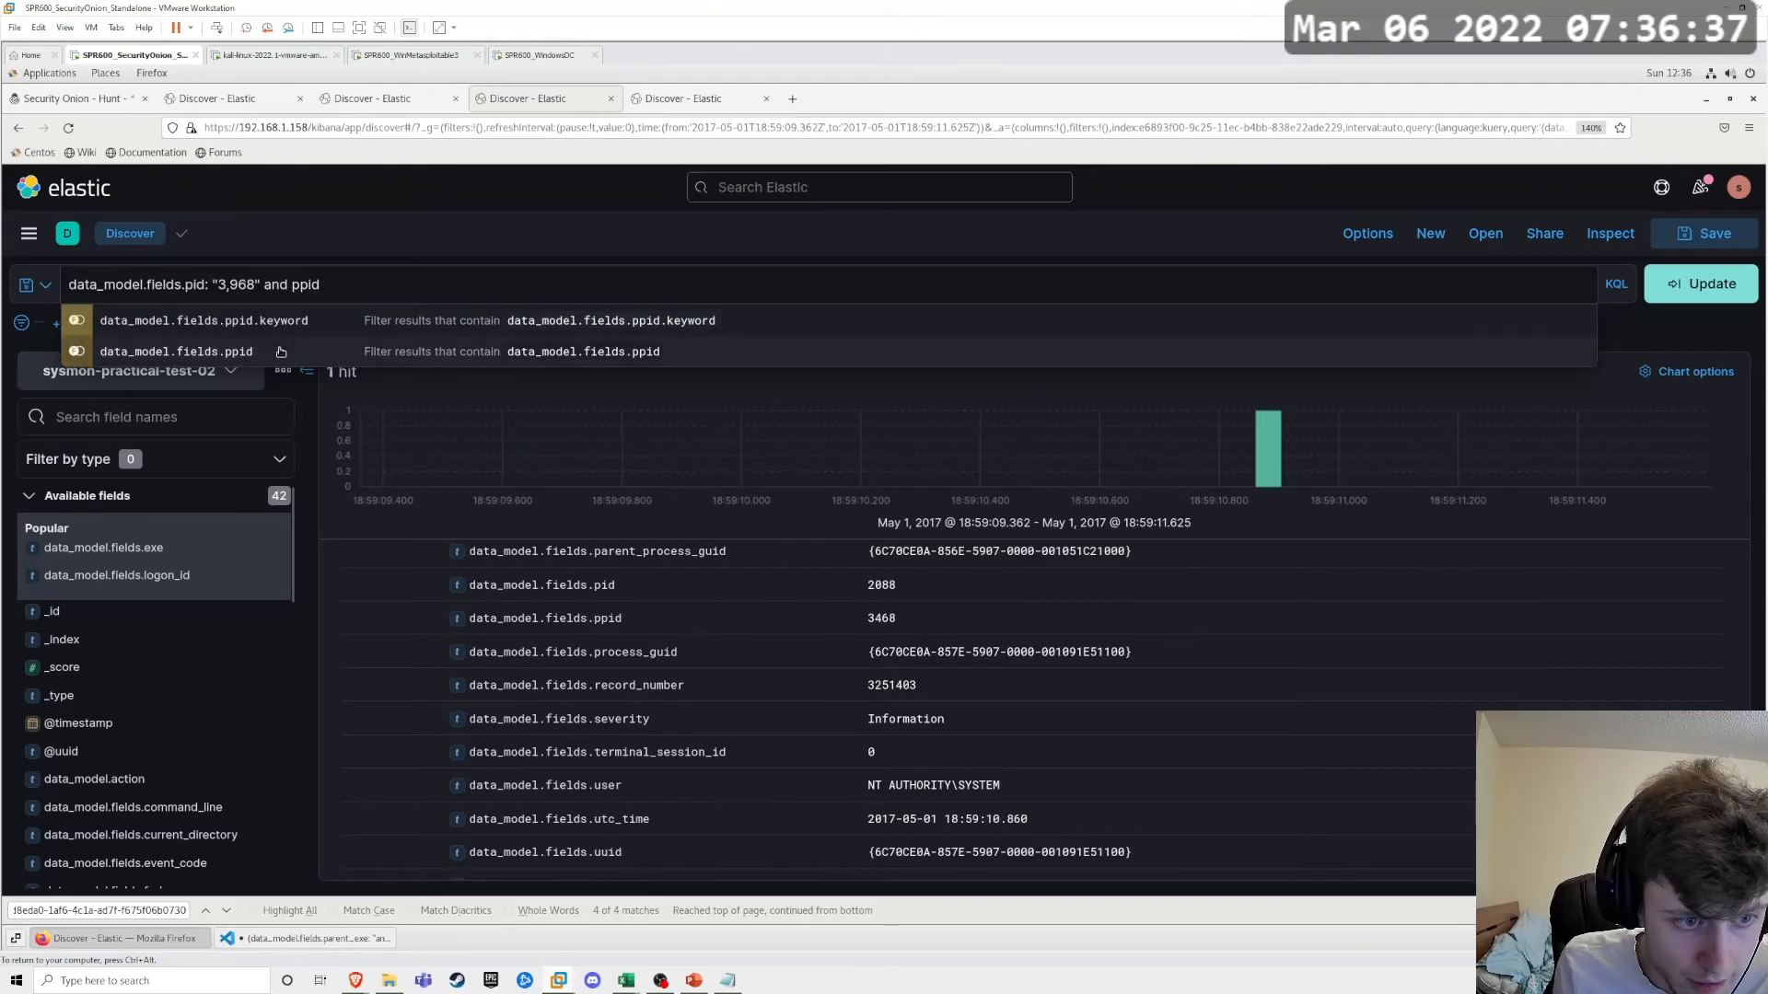
click(281, 351)
text(: 34)
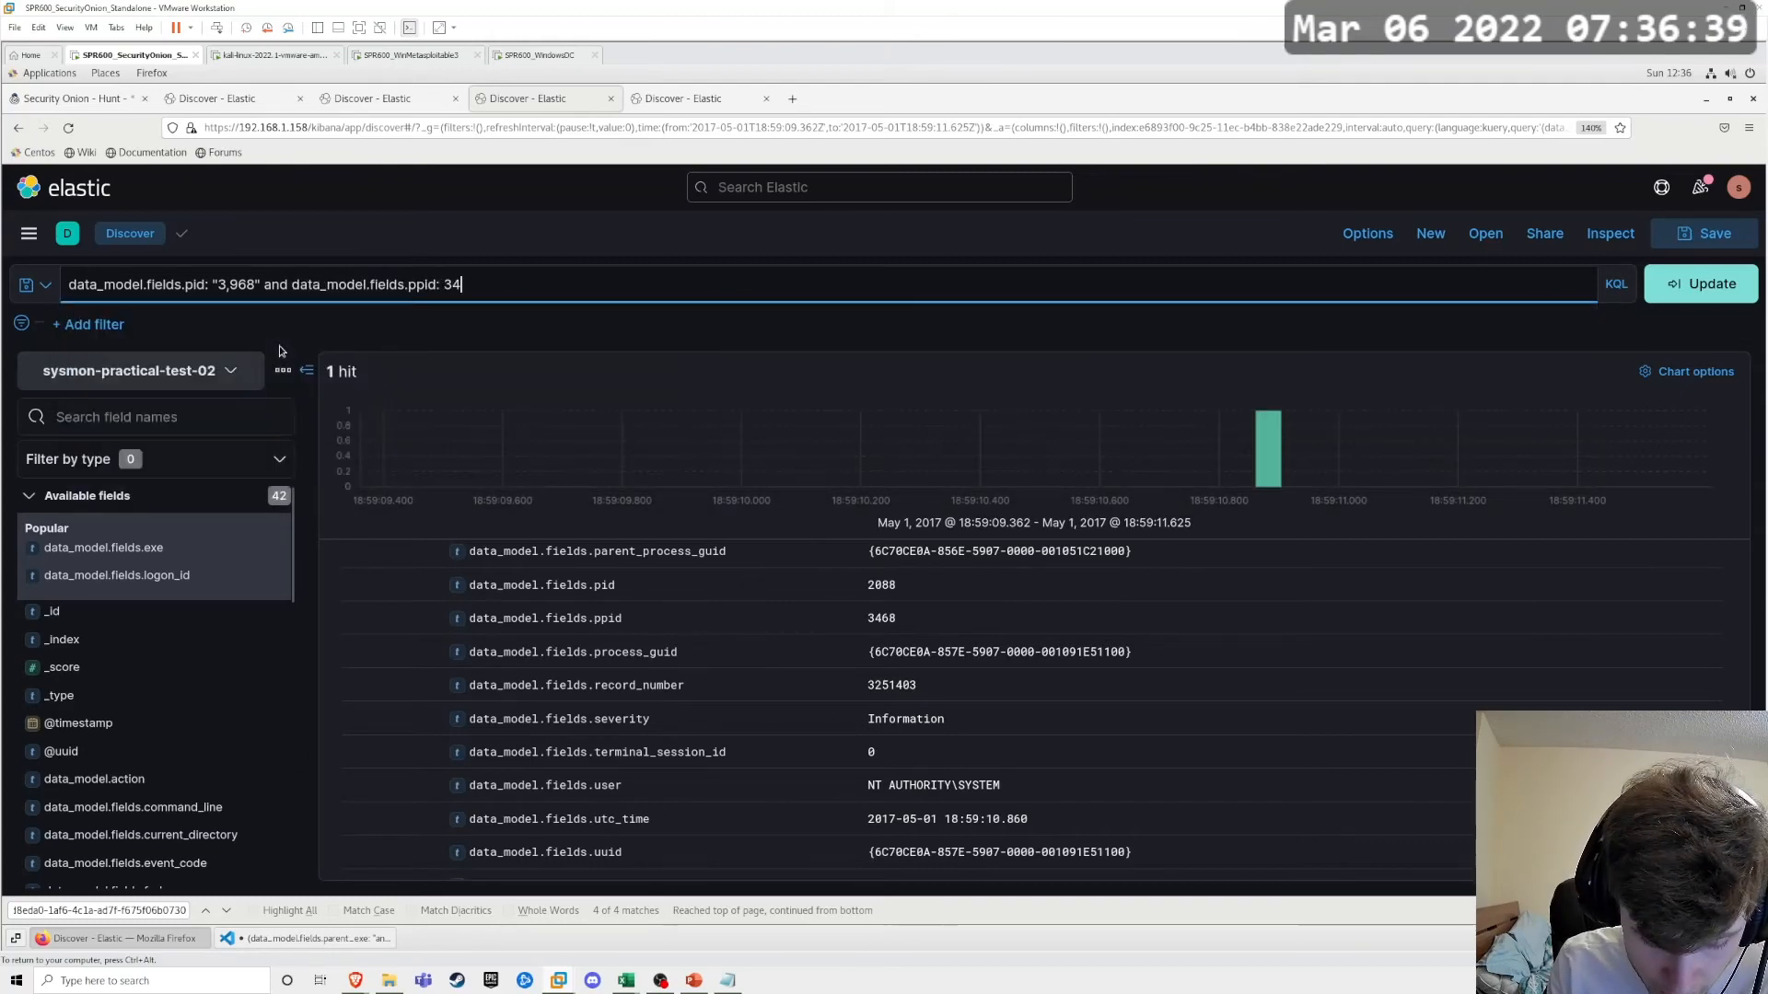
text(8)
key(BackSpace)
key(BackSpace)
key(BackSpace)
text("34)
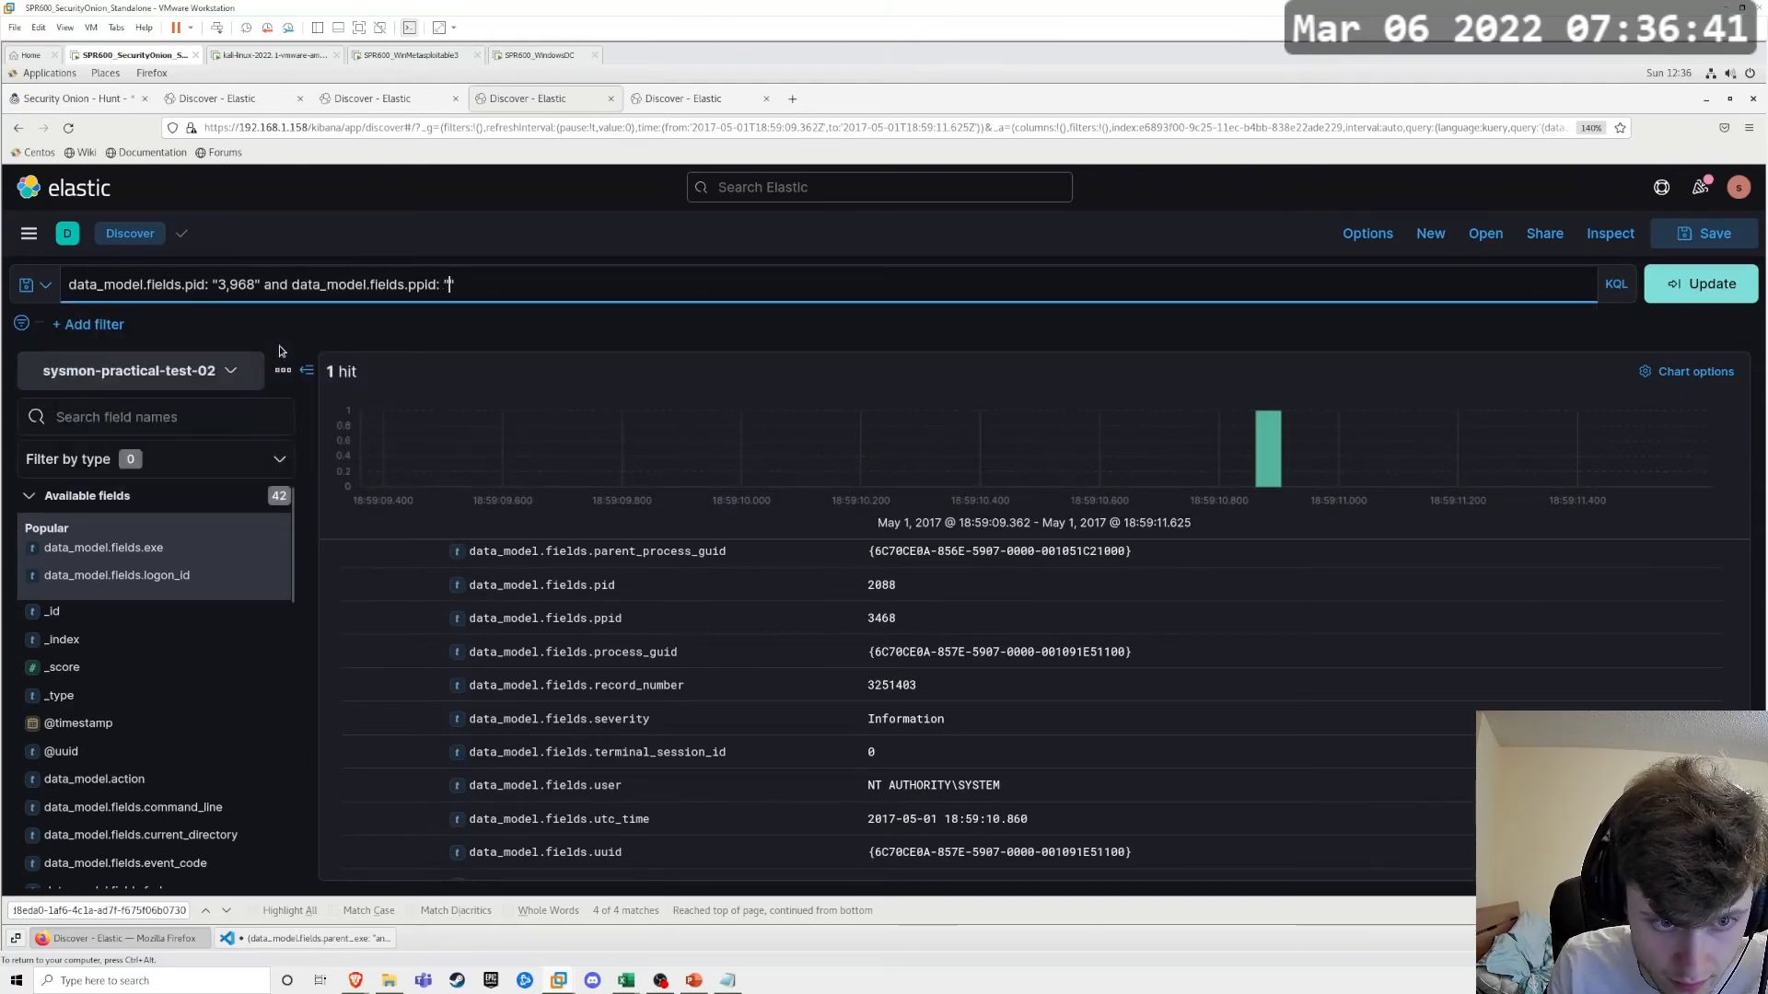
text(68)
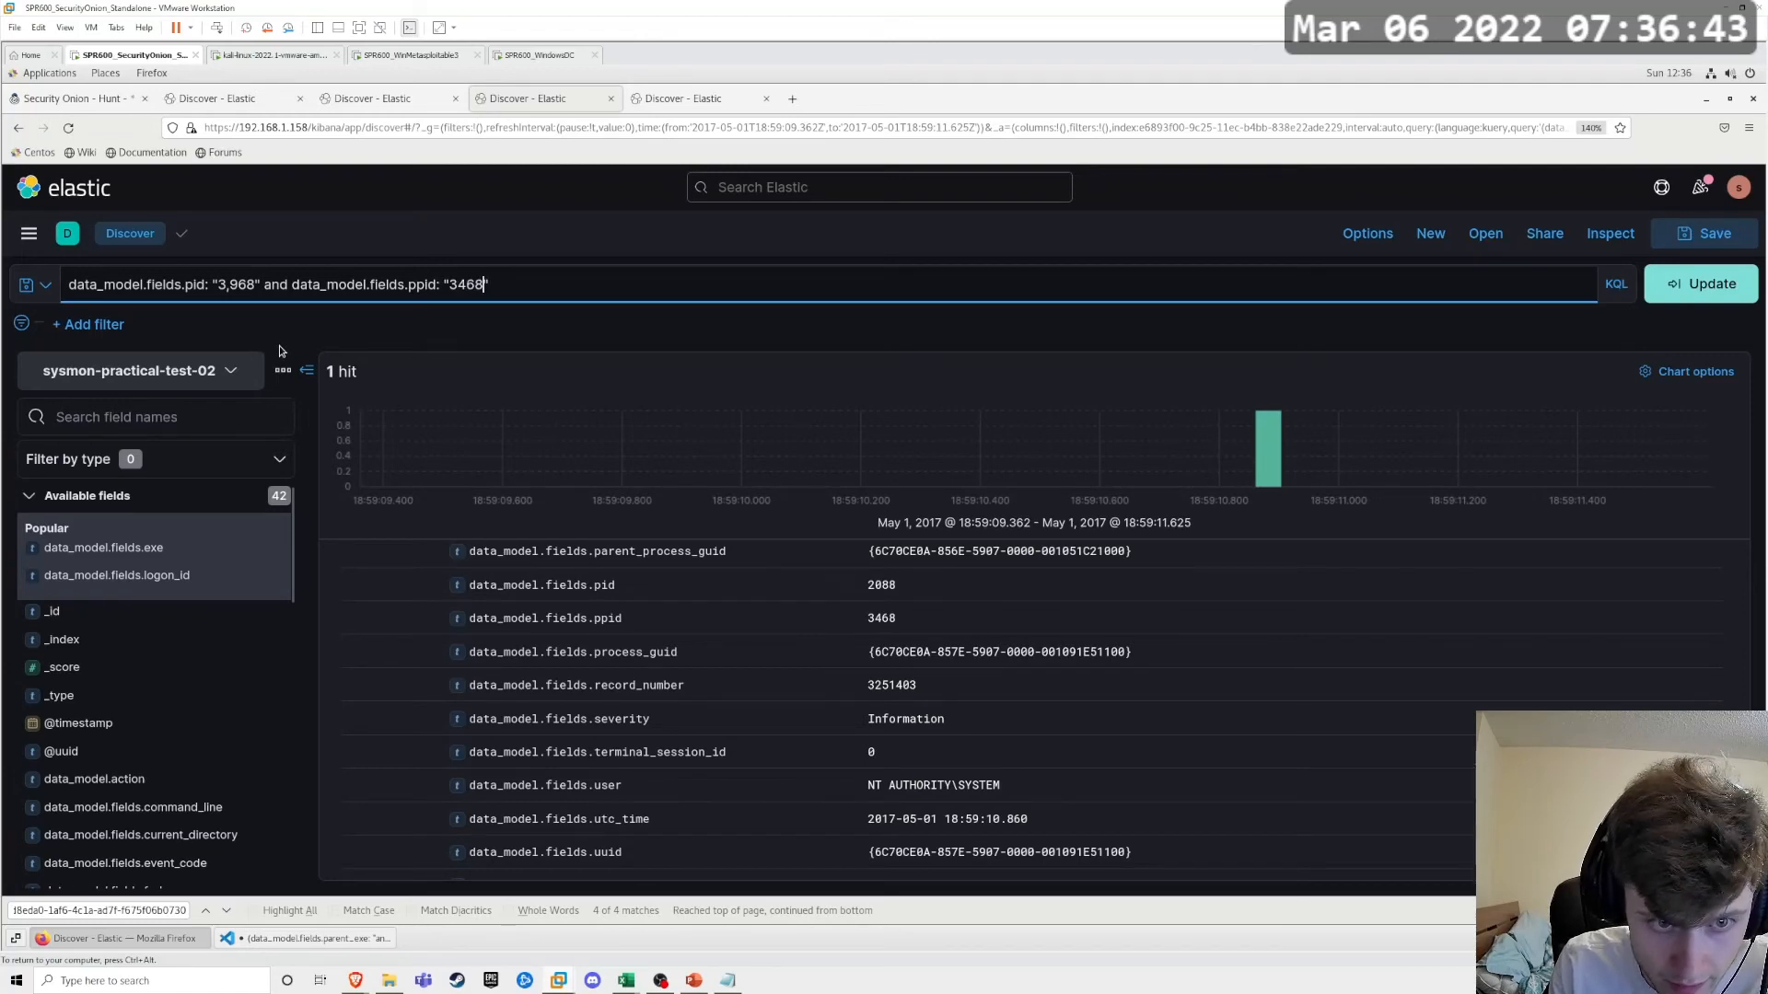
key(Return)
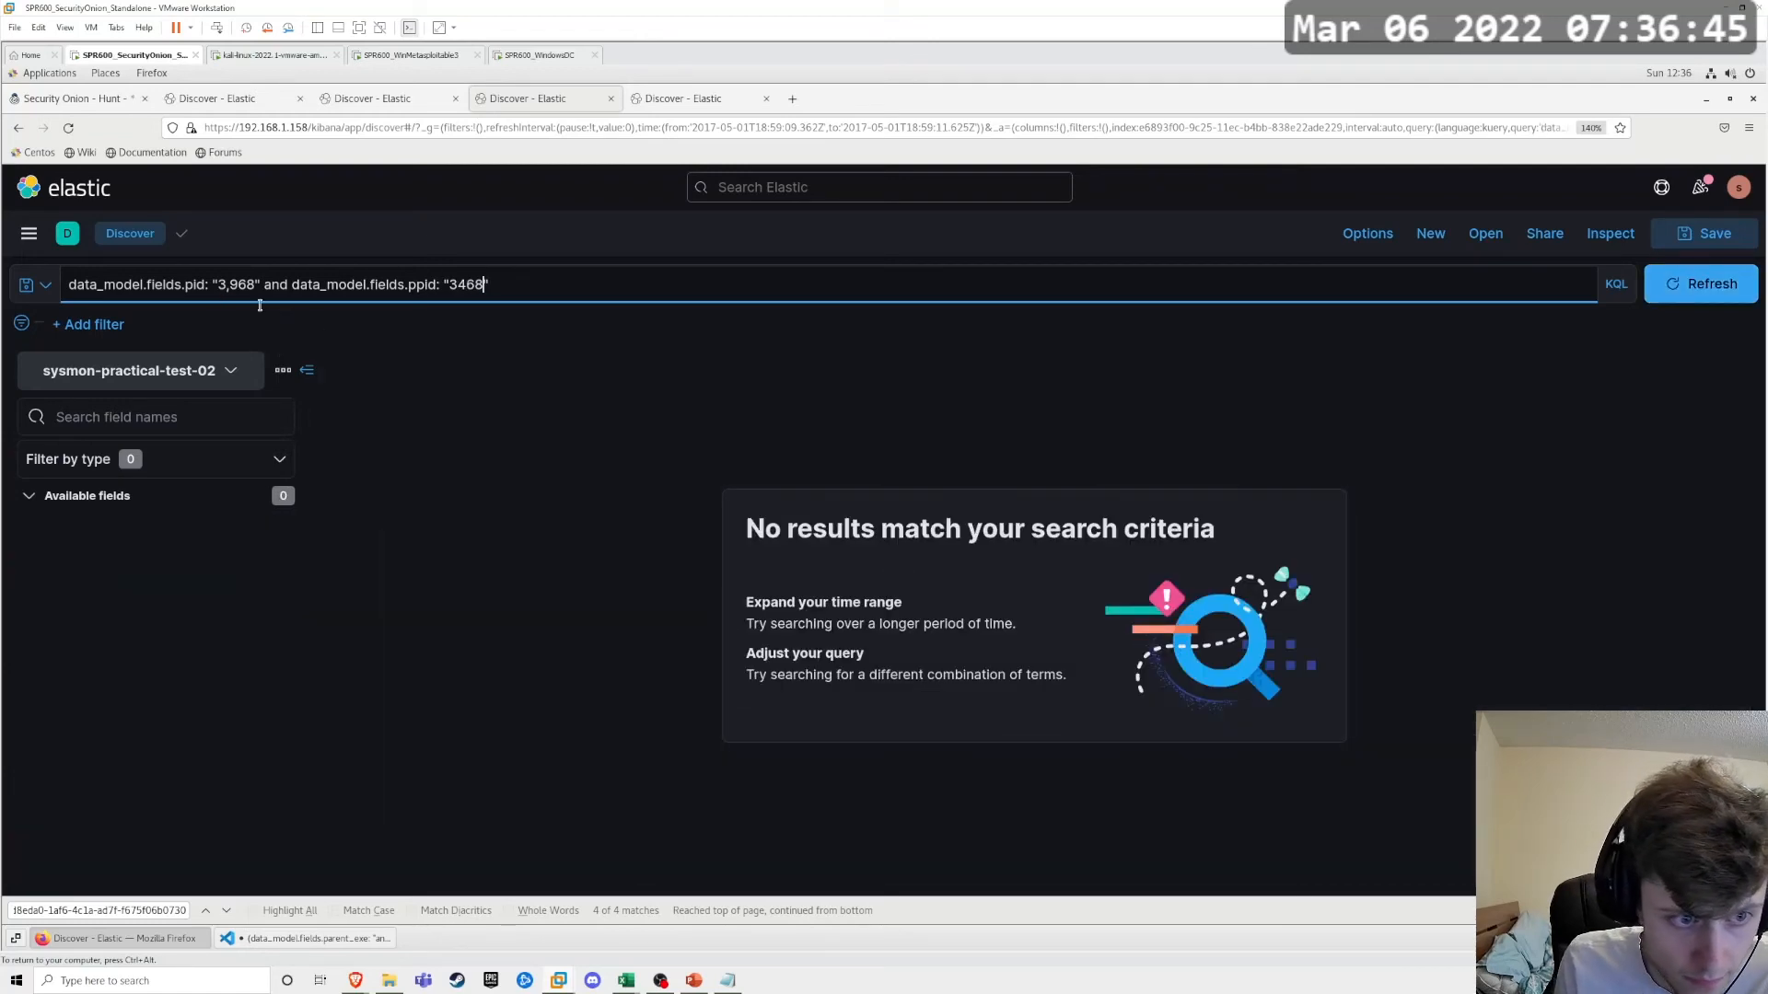
Step: Remove the comma from the pid value so it reads "3968" and rerun the query
click(232, 290)
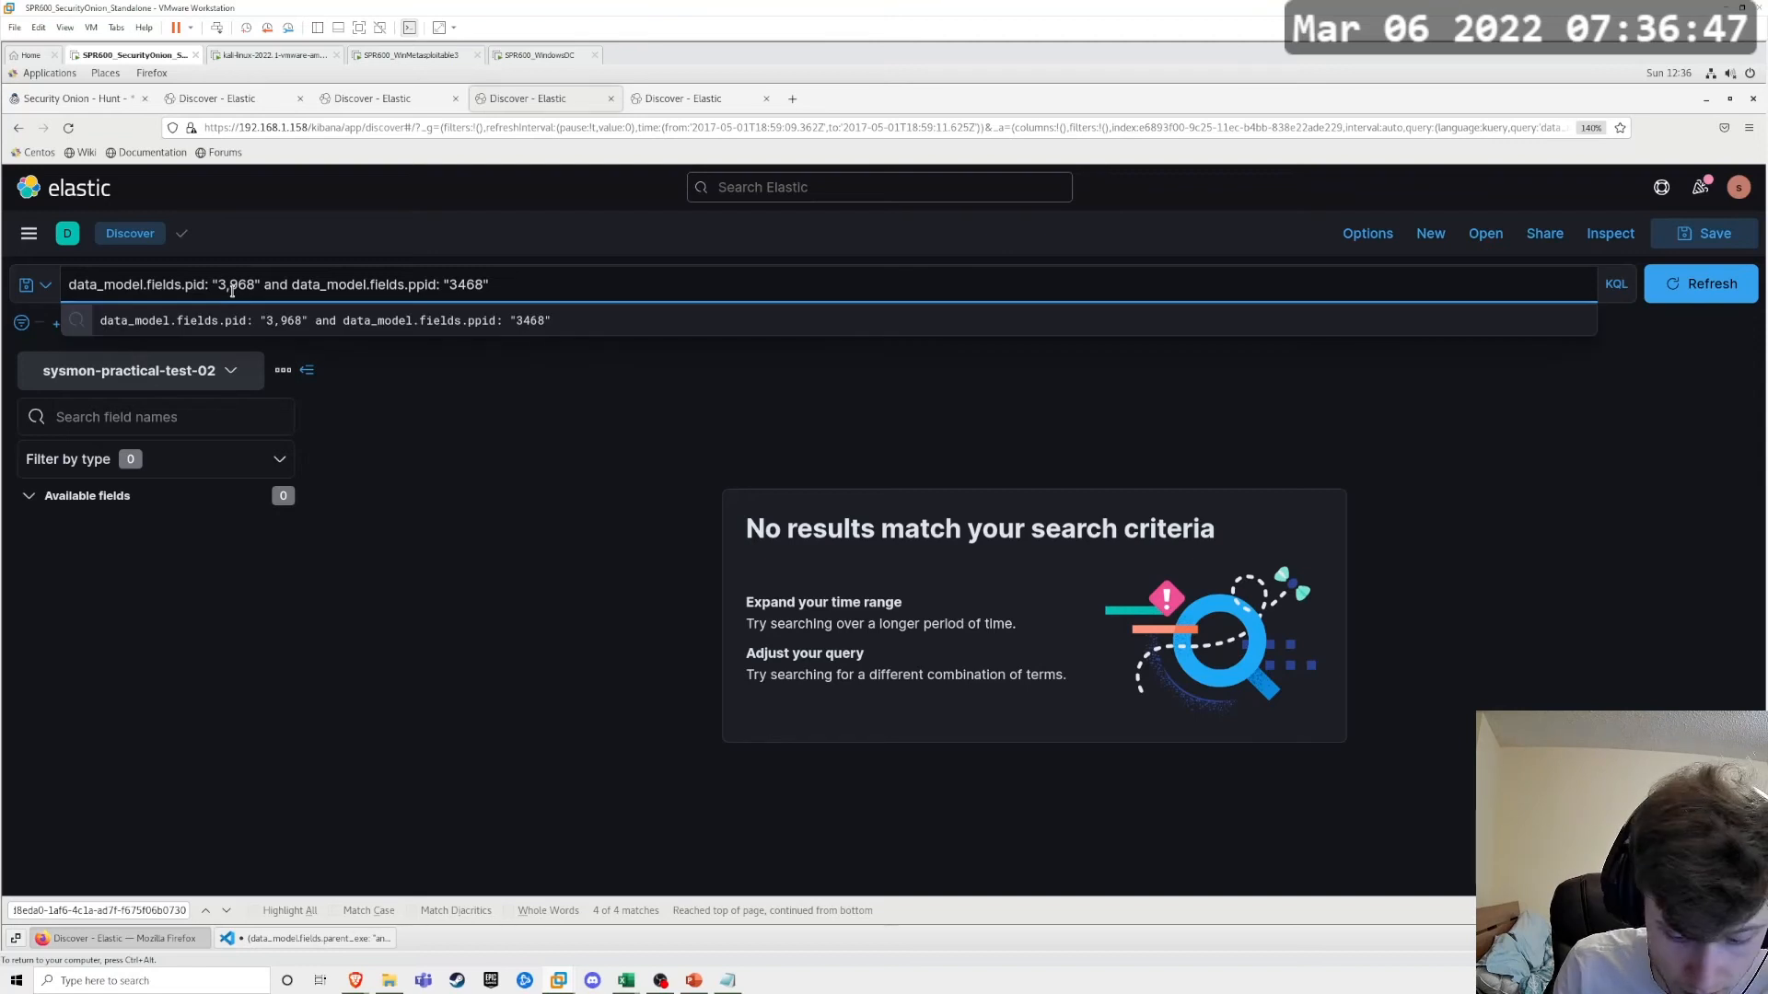
key(BackSpace)
key(Return)
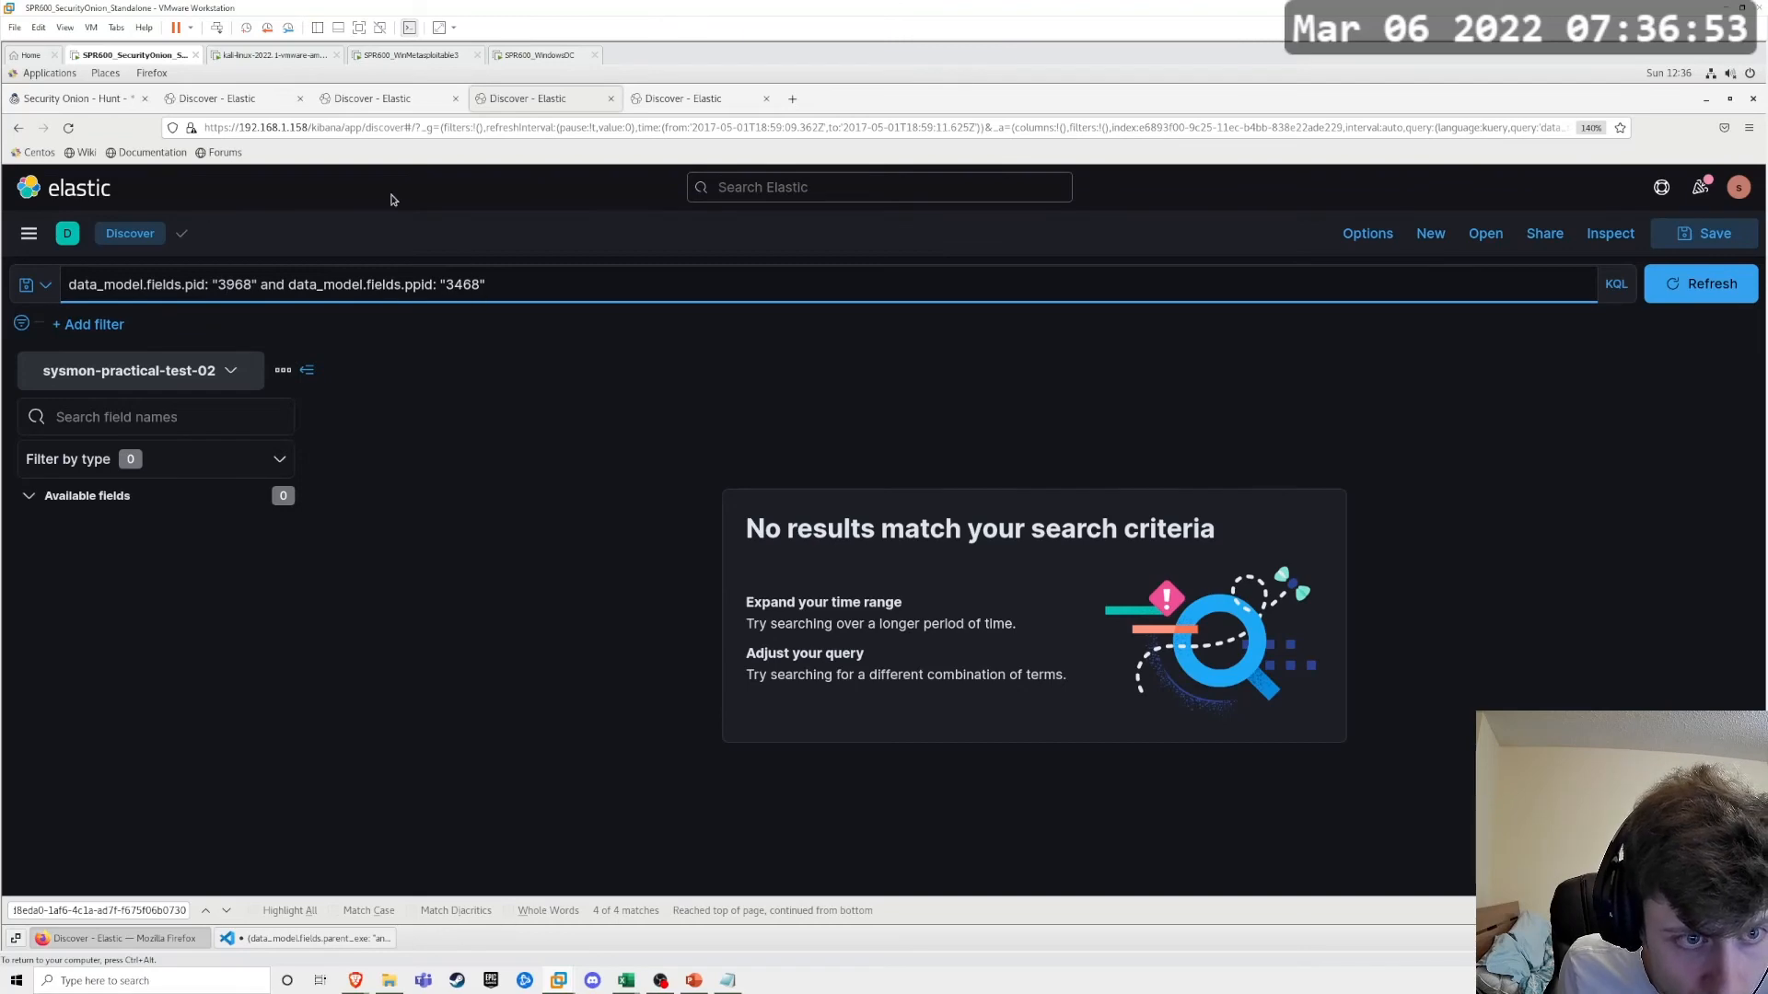
Step: Check the pid and ppid in the bsf-practical-test-02 event, and return to the Sysmon pid and ppid query
click(390, 101)
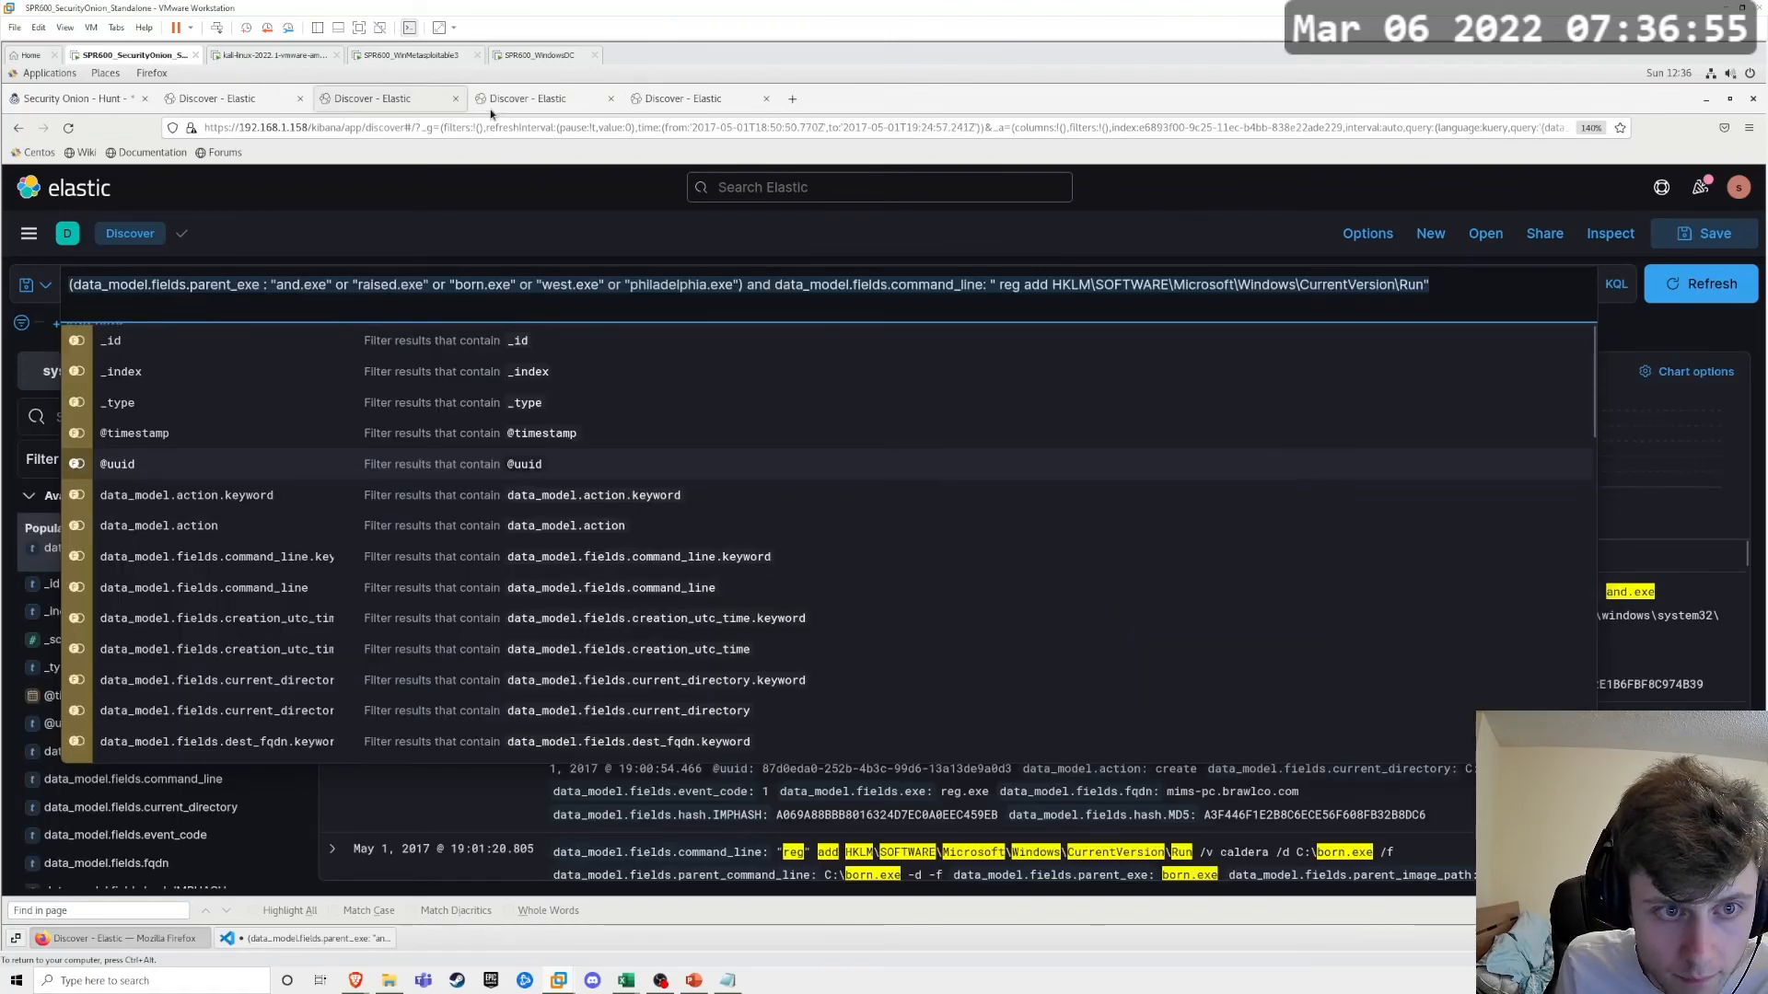
click(527, 99)
click(680, 98)
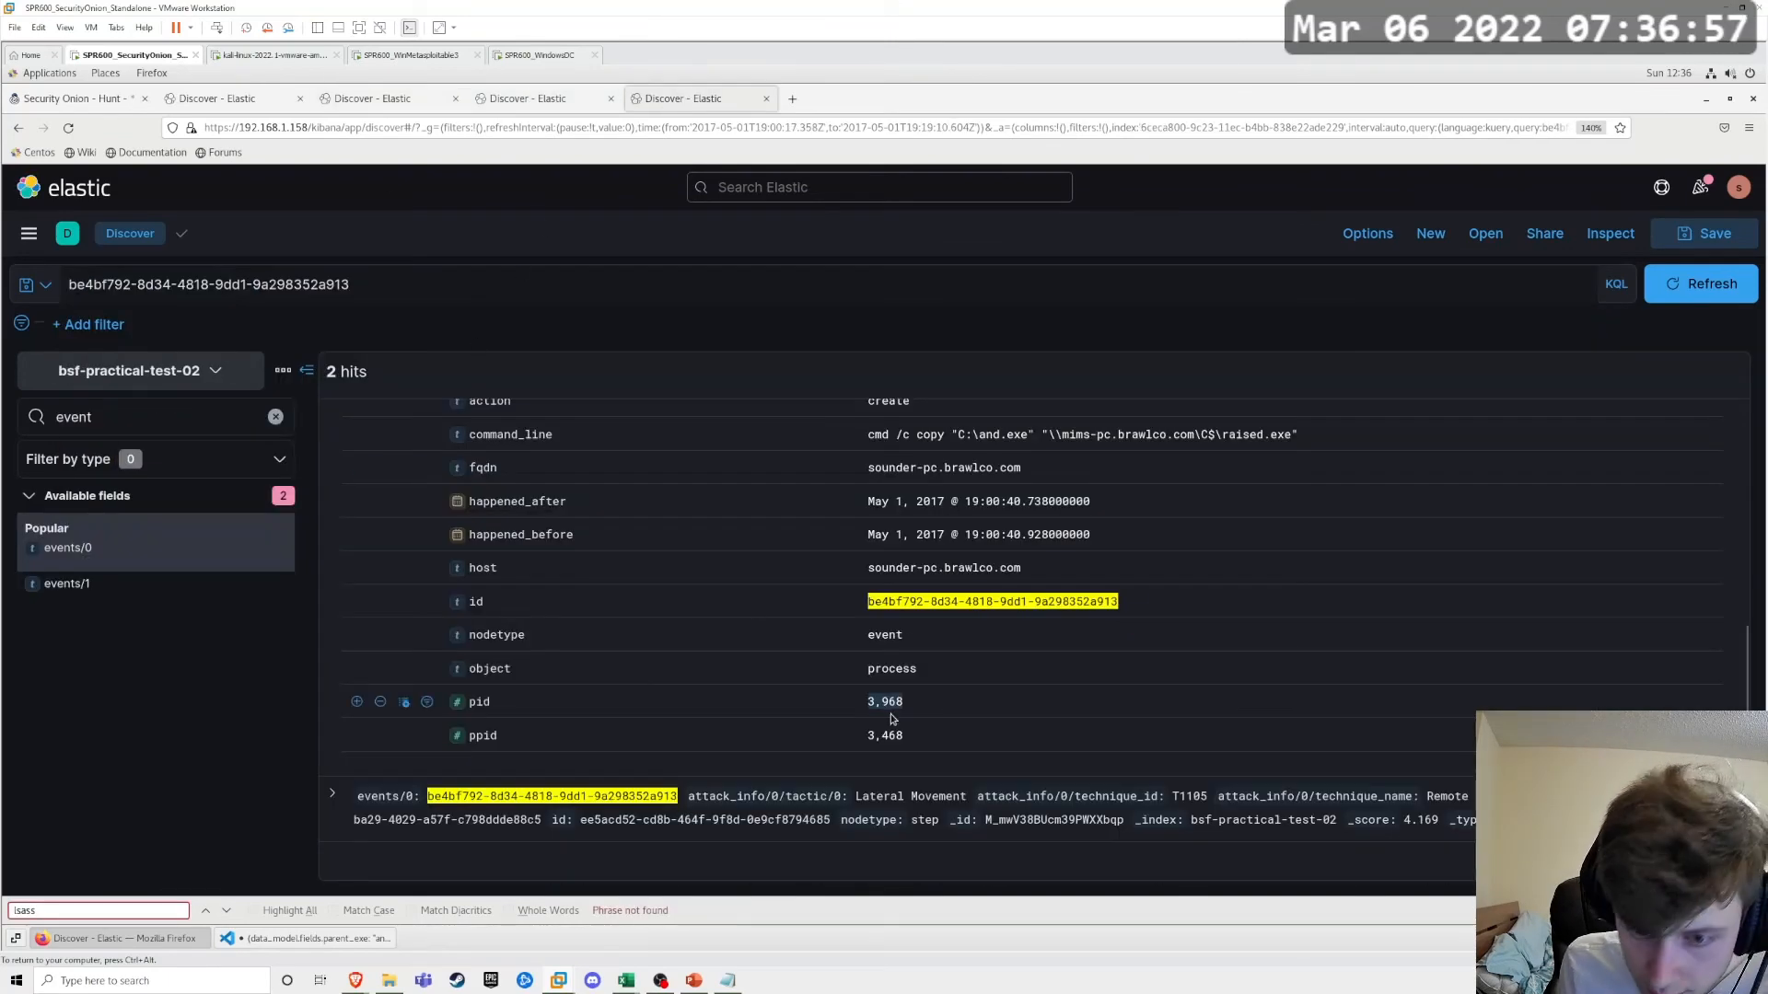
click(519, 98)
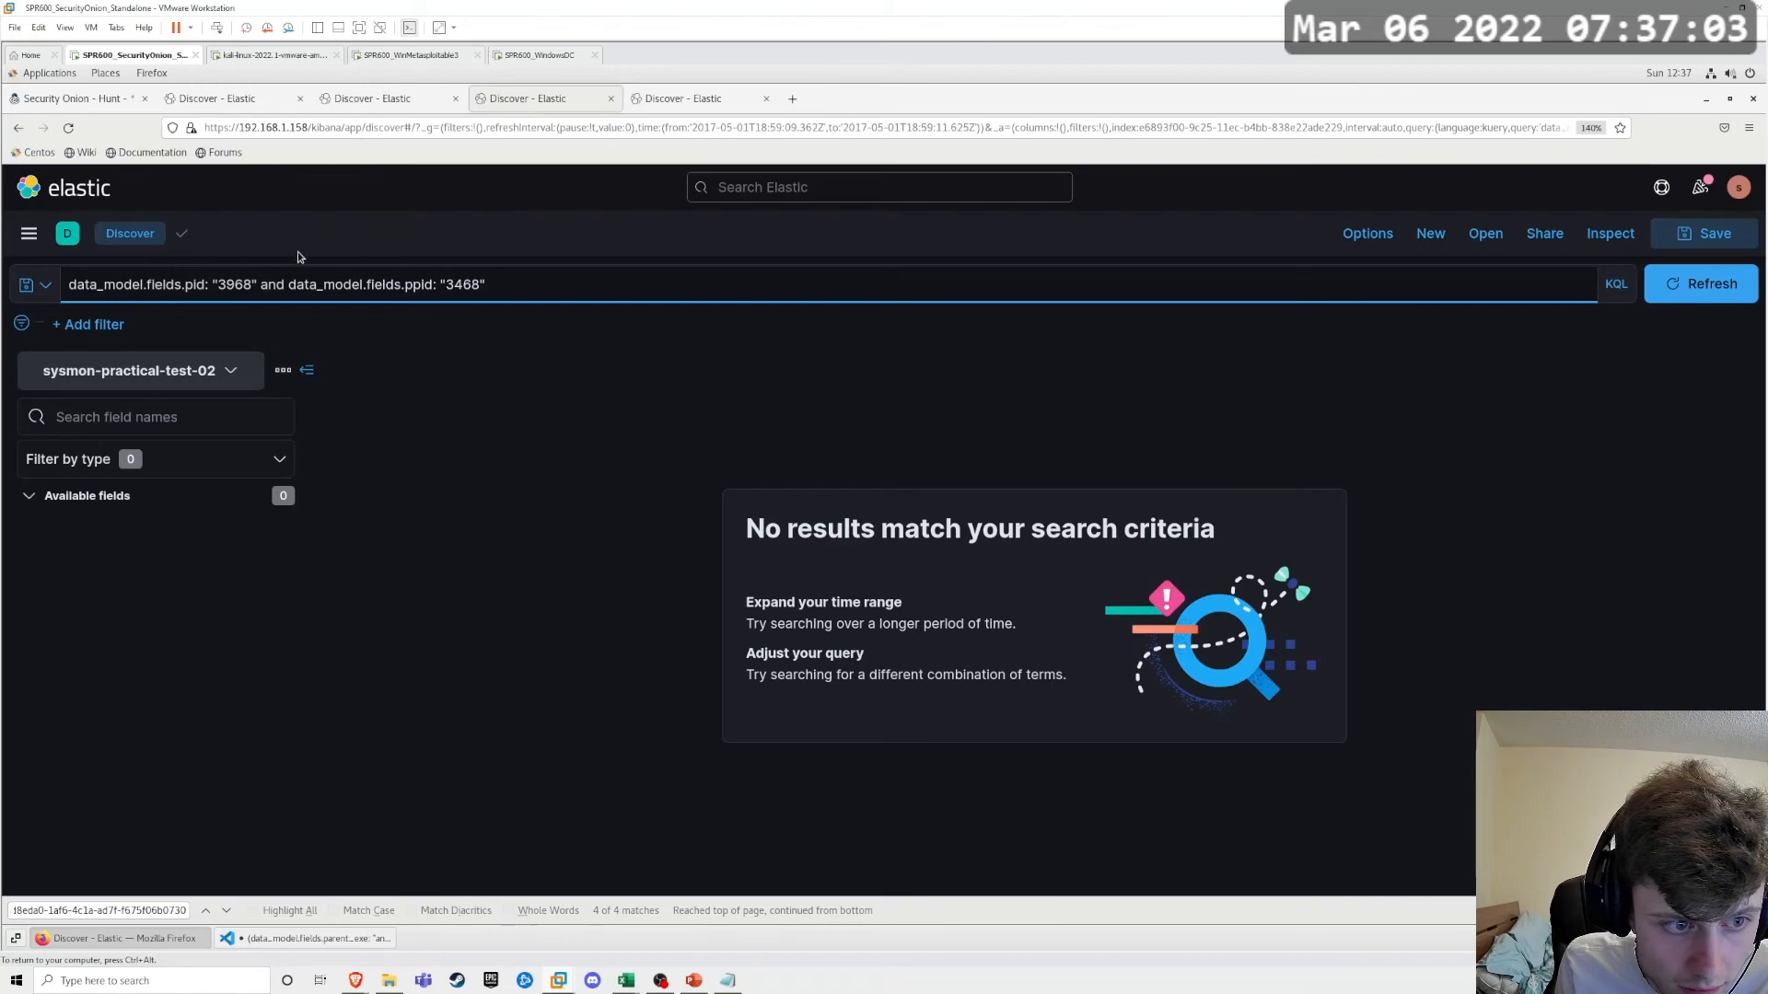
Step: Widen the Sysmon search's time range to start on April 30, 2017 and end on May 2, 2017, and rerun the query
click(227, 286)
click(1188, 383)
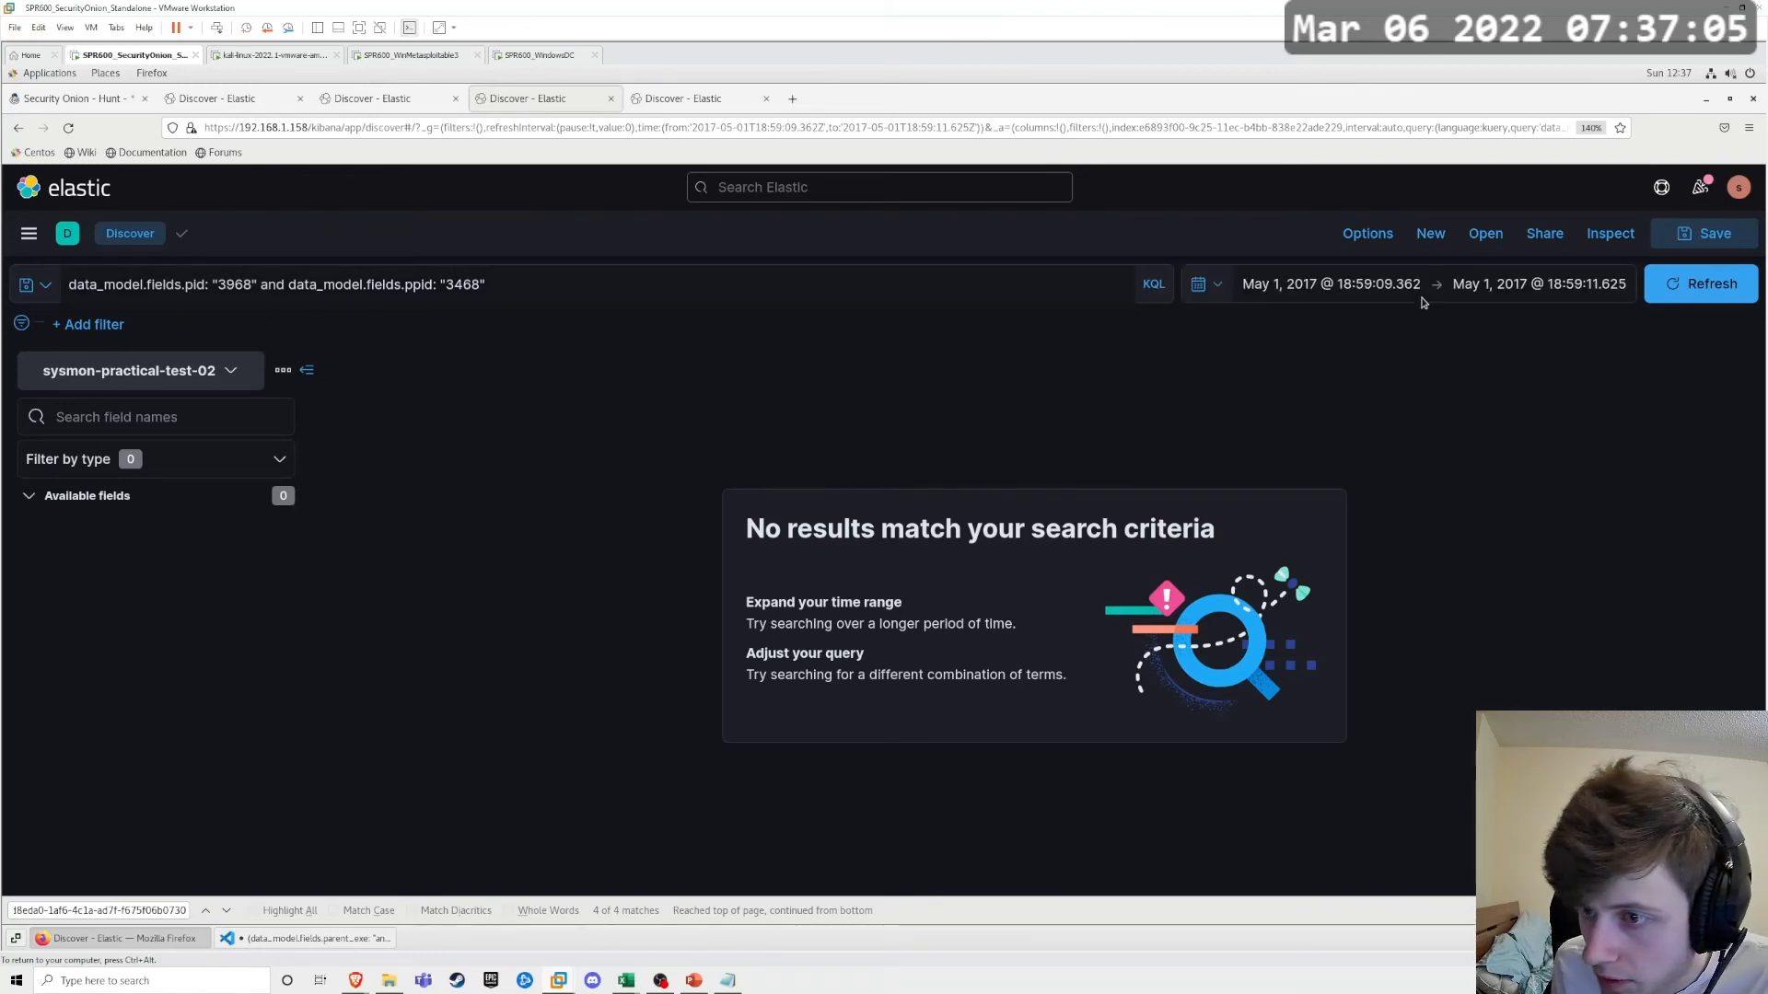
click(1359, 286)
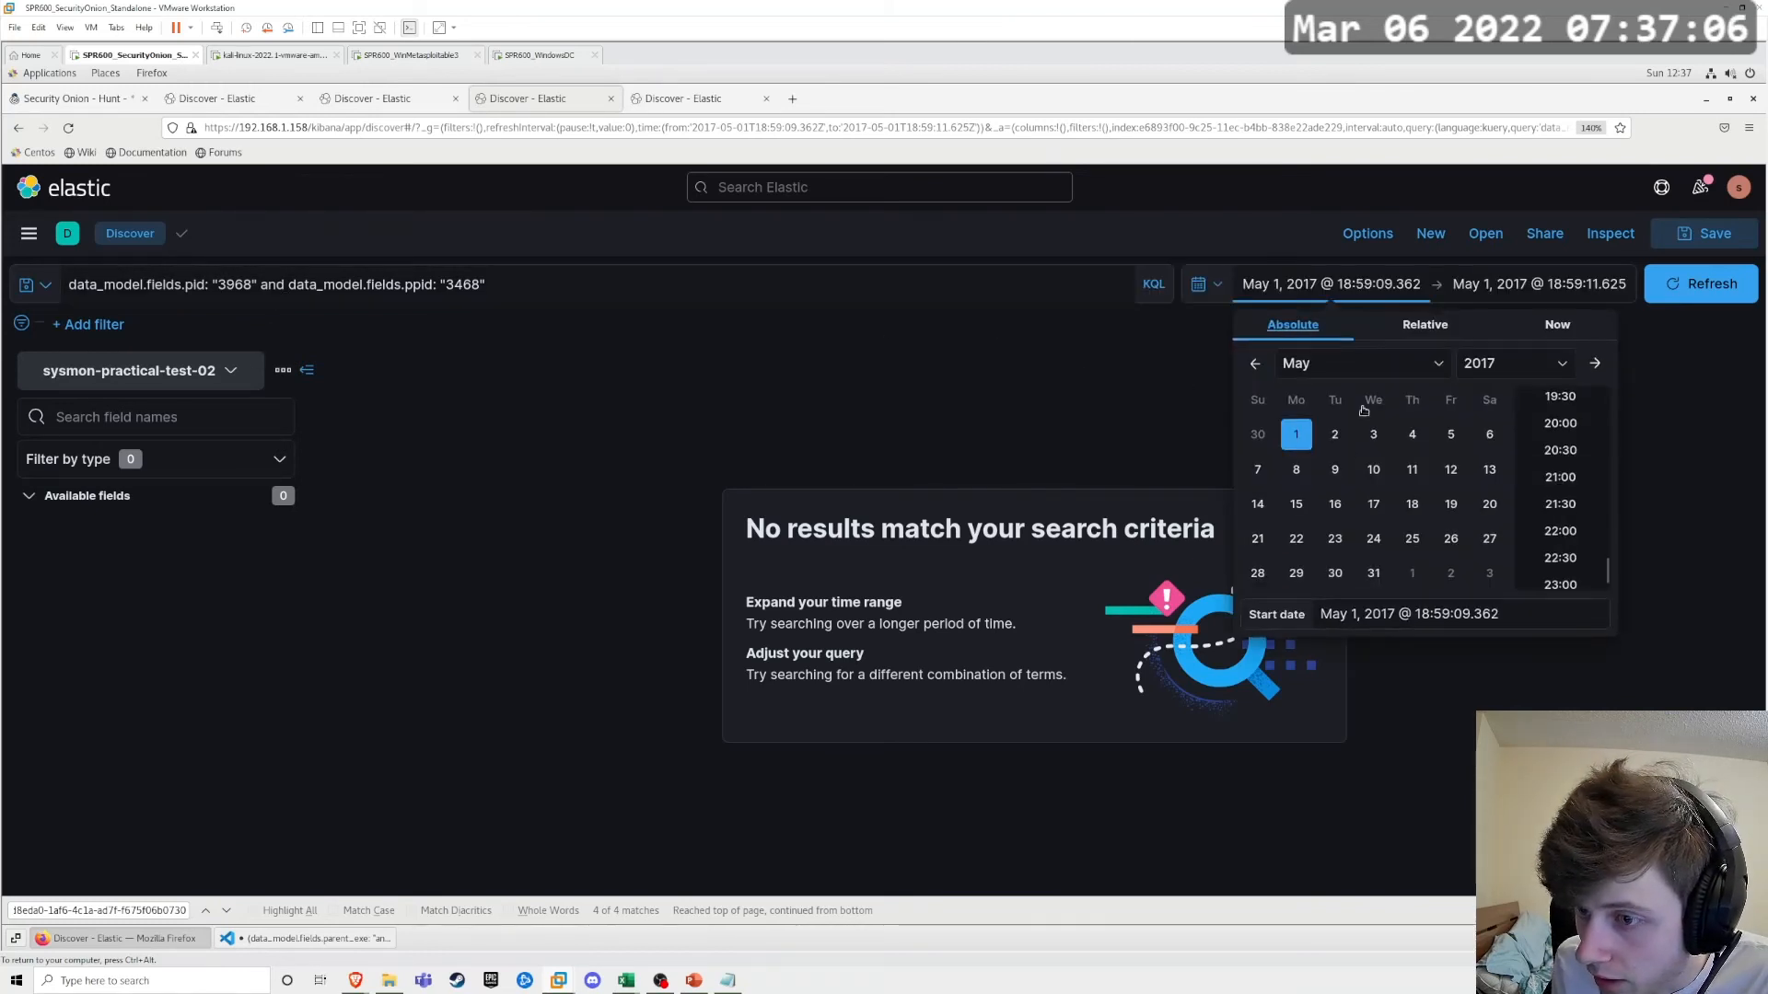
click(1257, 435)
click(1494, 286)
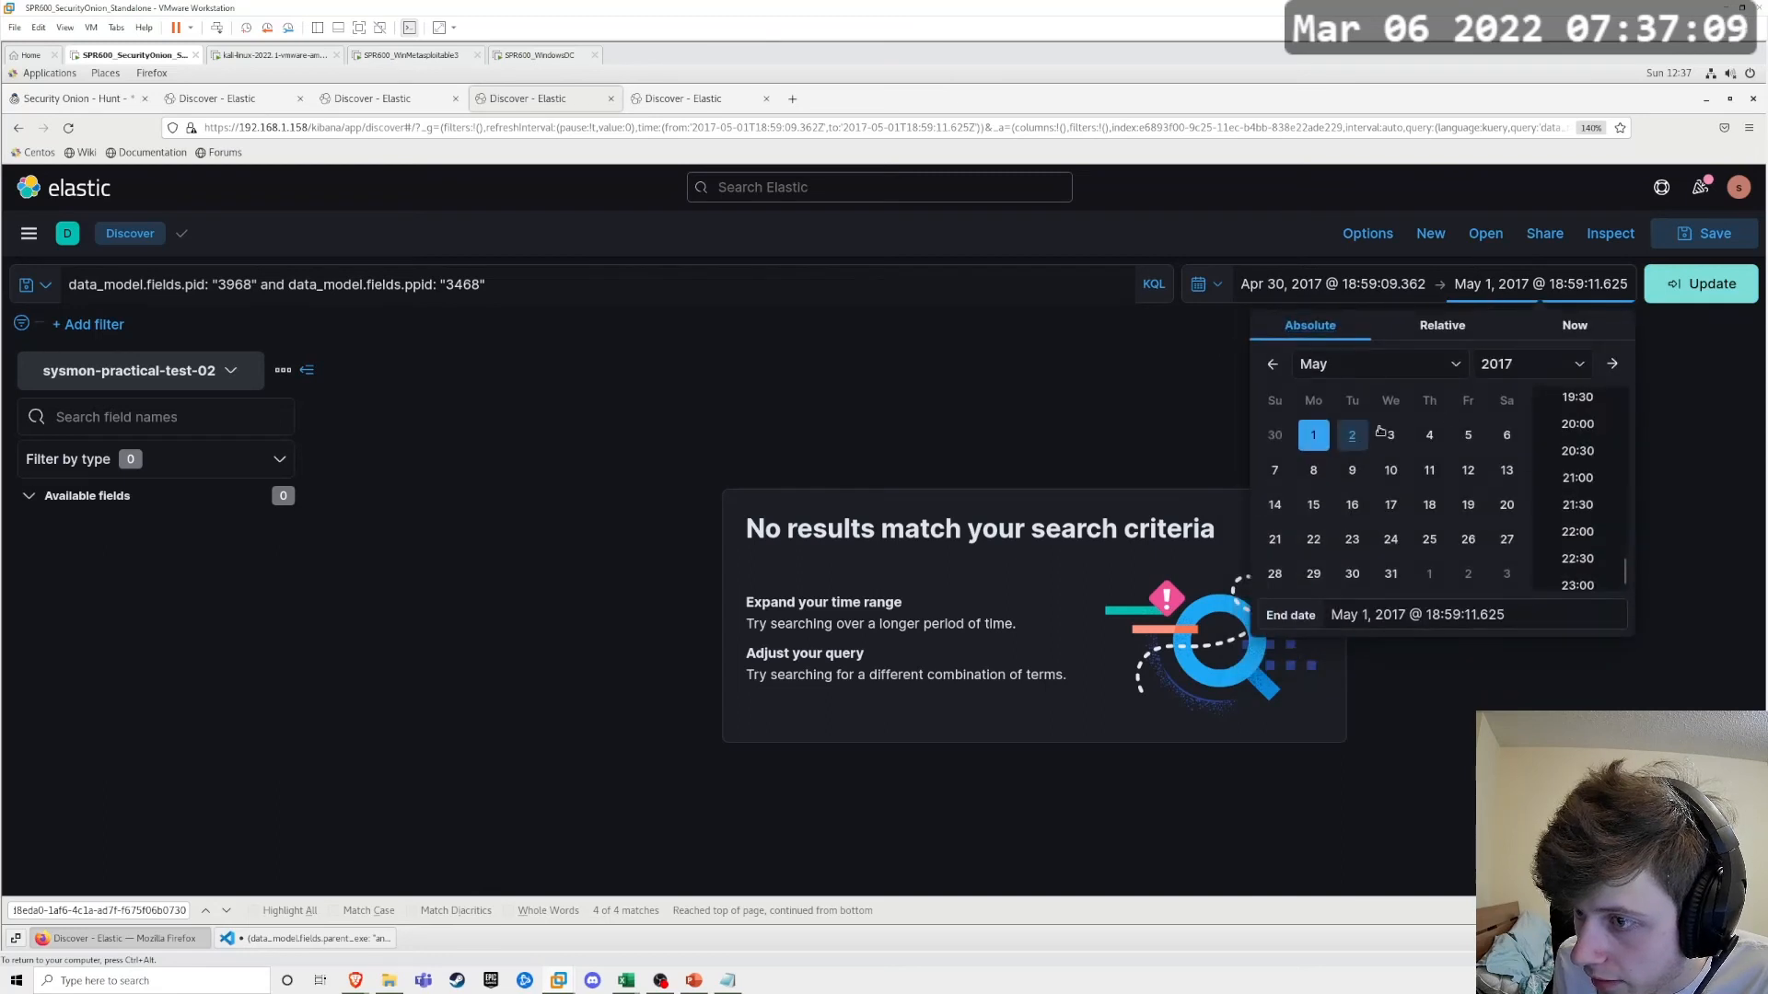
click(1335, 434)
click(1702, 285)
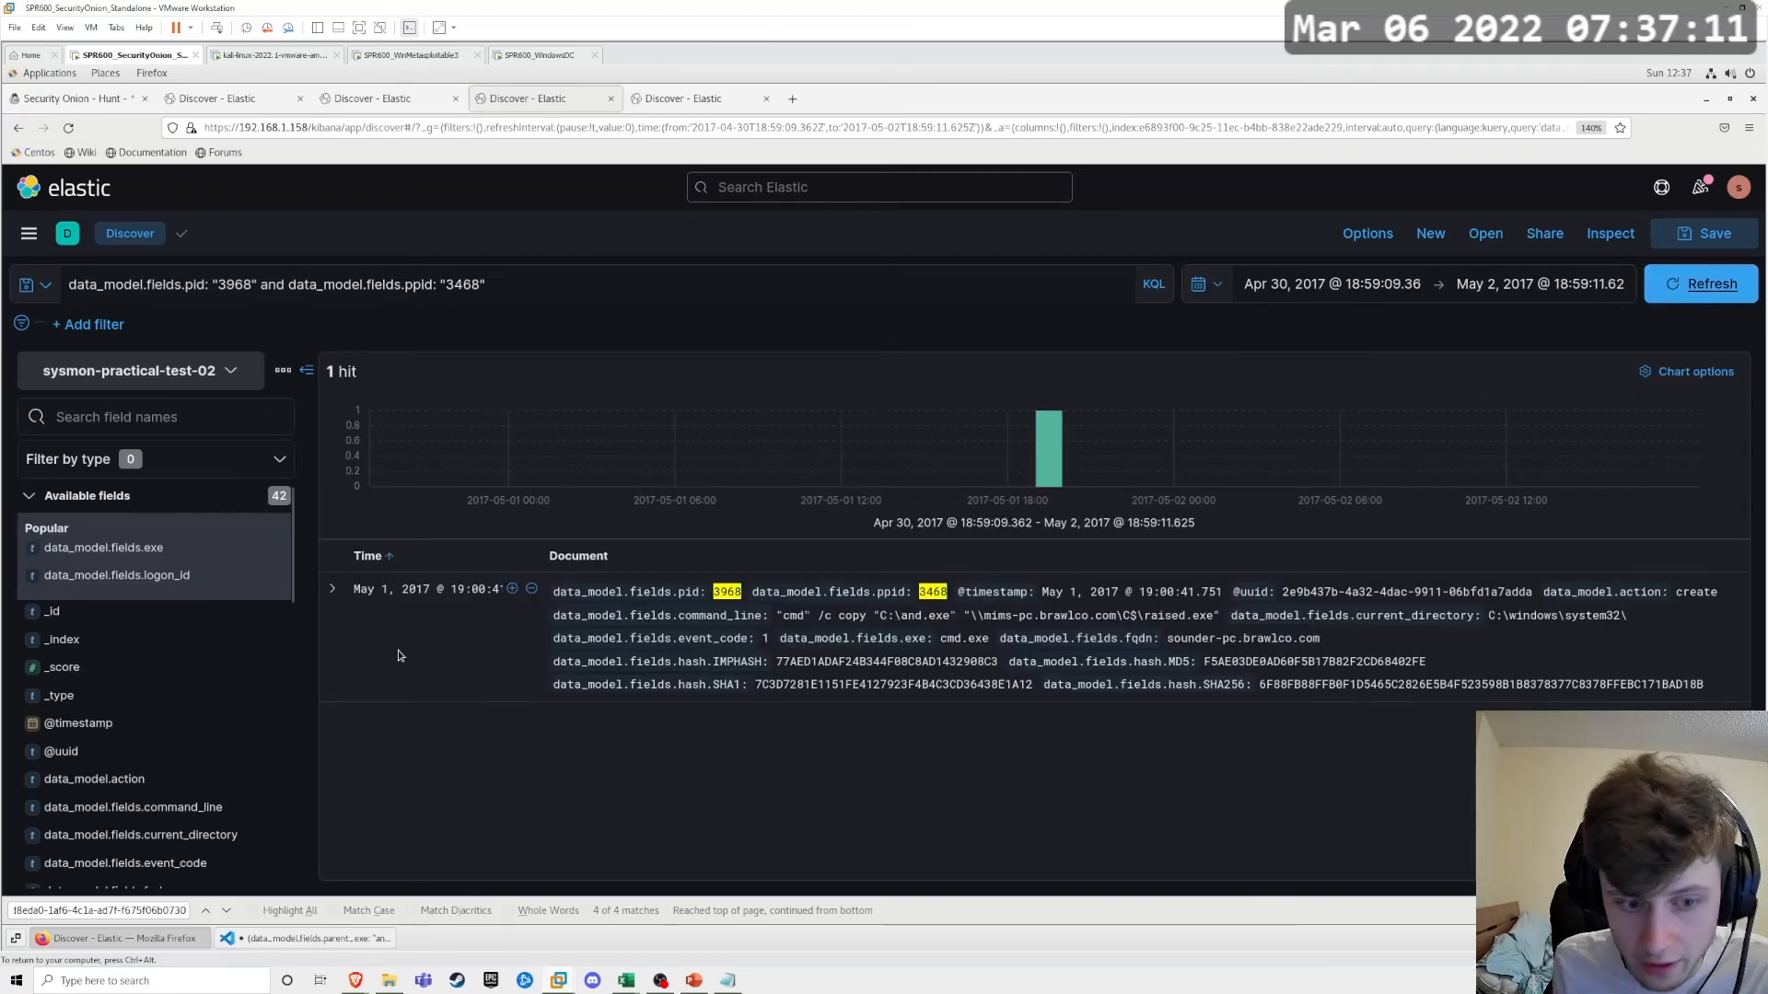
Step: Expand the matching Sysmon event and examine its command line, parent process, pid and ppid fields
click(332, 590)
scroll(633, 718, down, 1)
scroll(633, 718, down, 3)
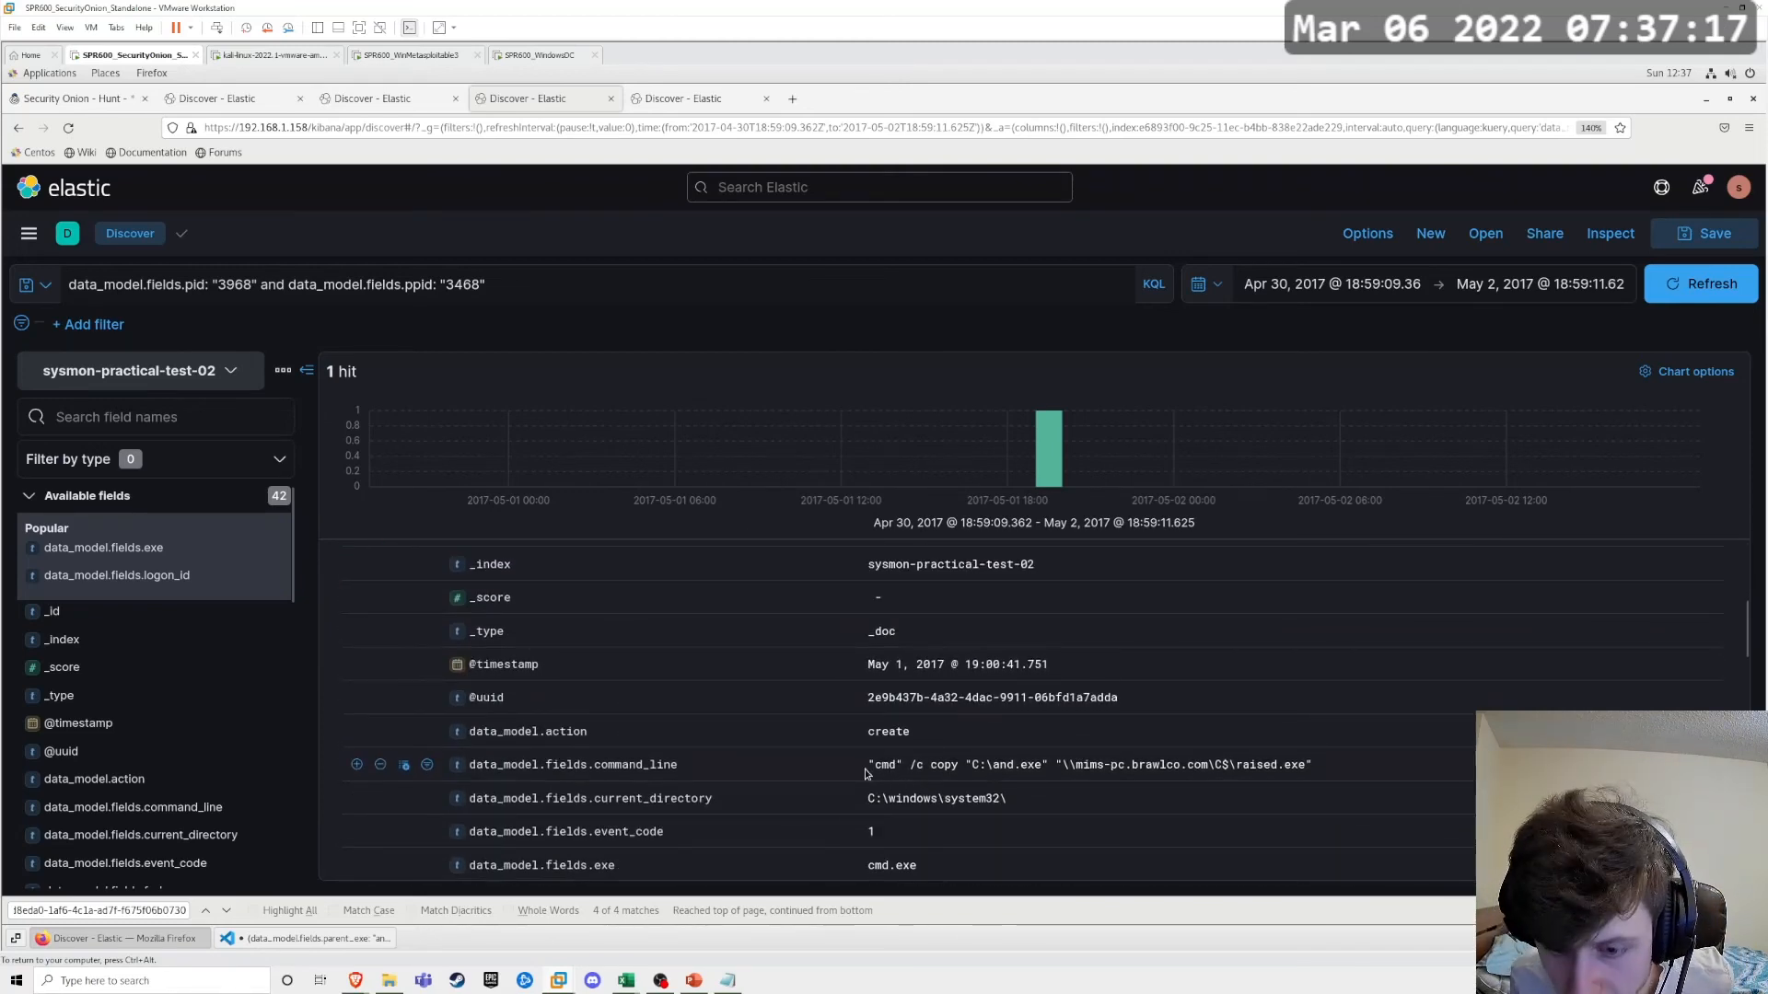
drag(865, 774, 1228, 764)
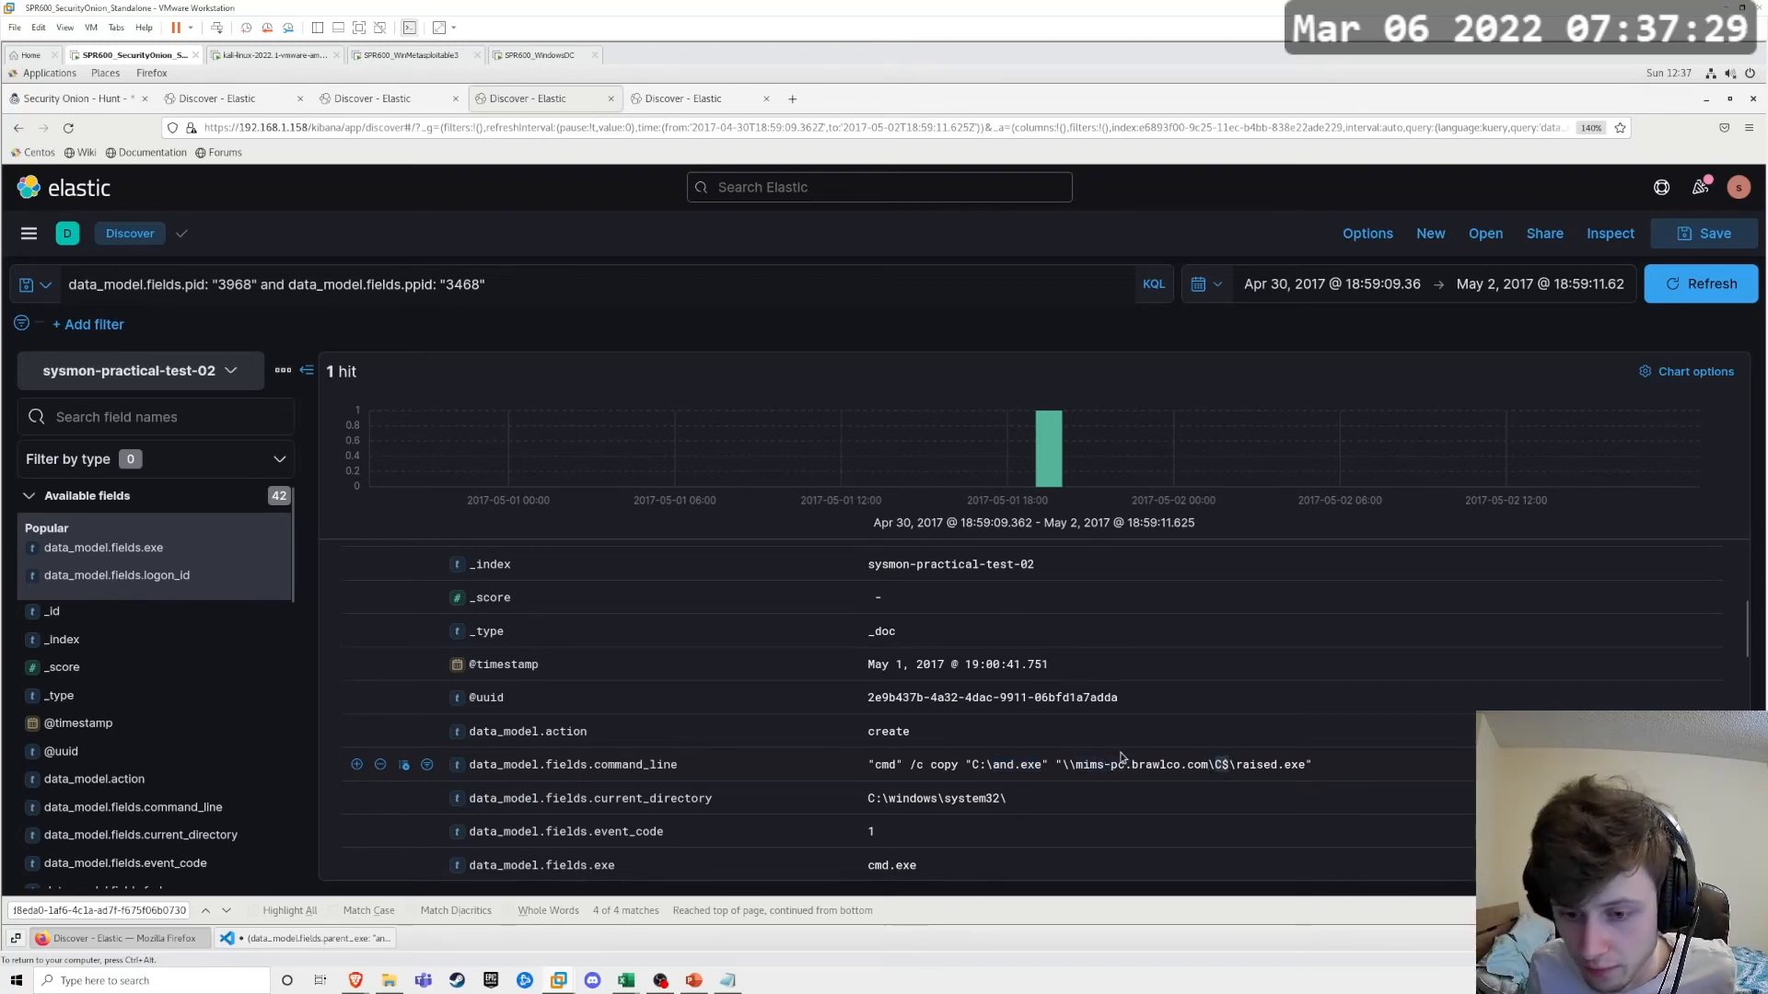
scroll(1071, 769, down, 5)
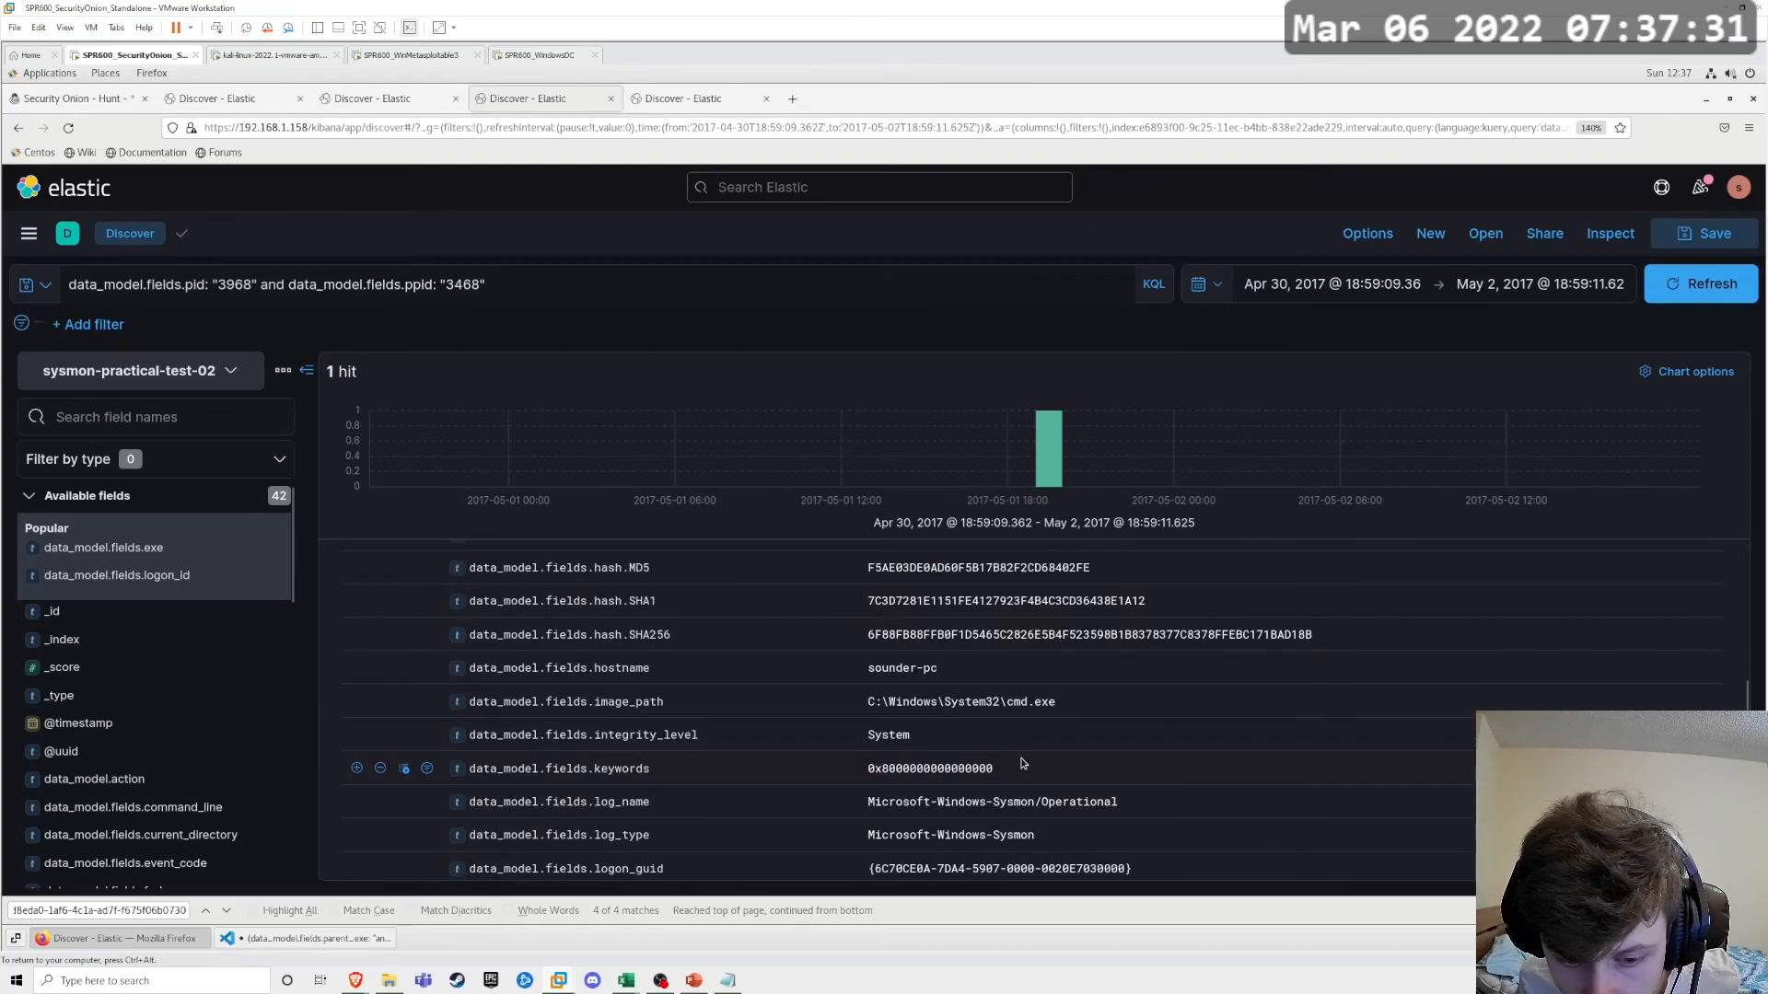
scroll(1022, 763, down, 3)
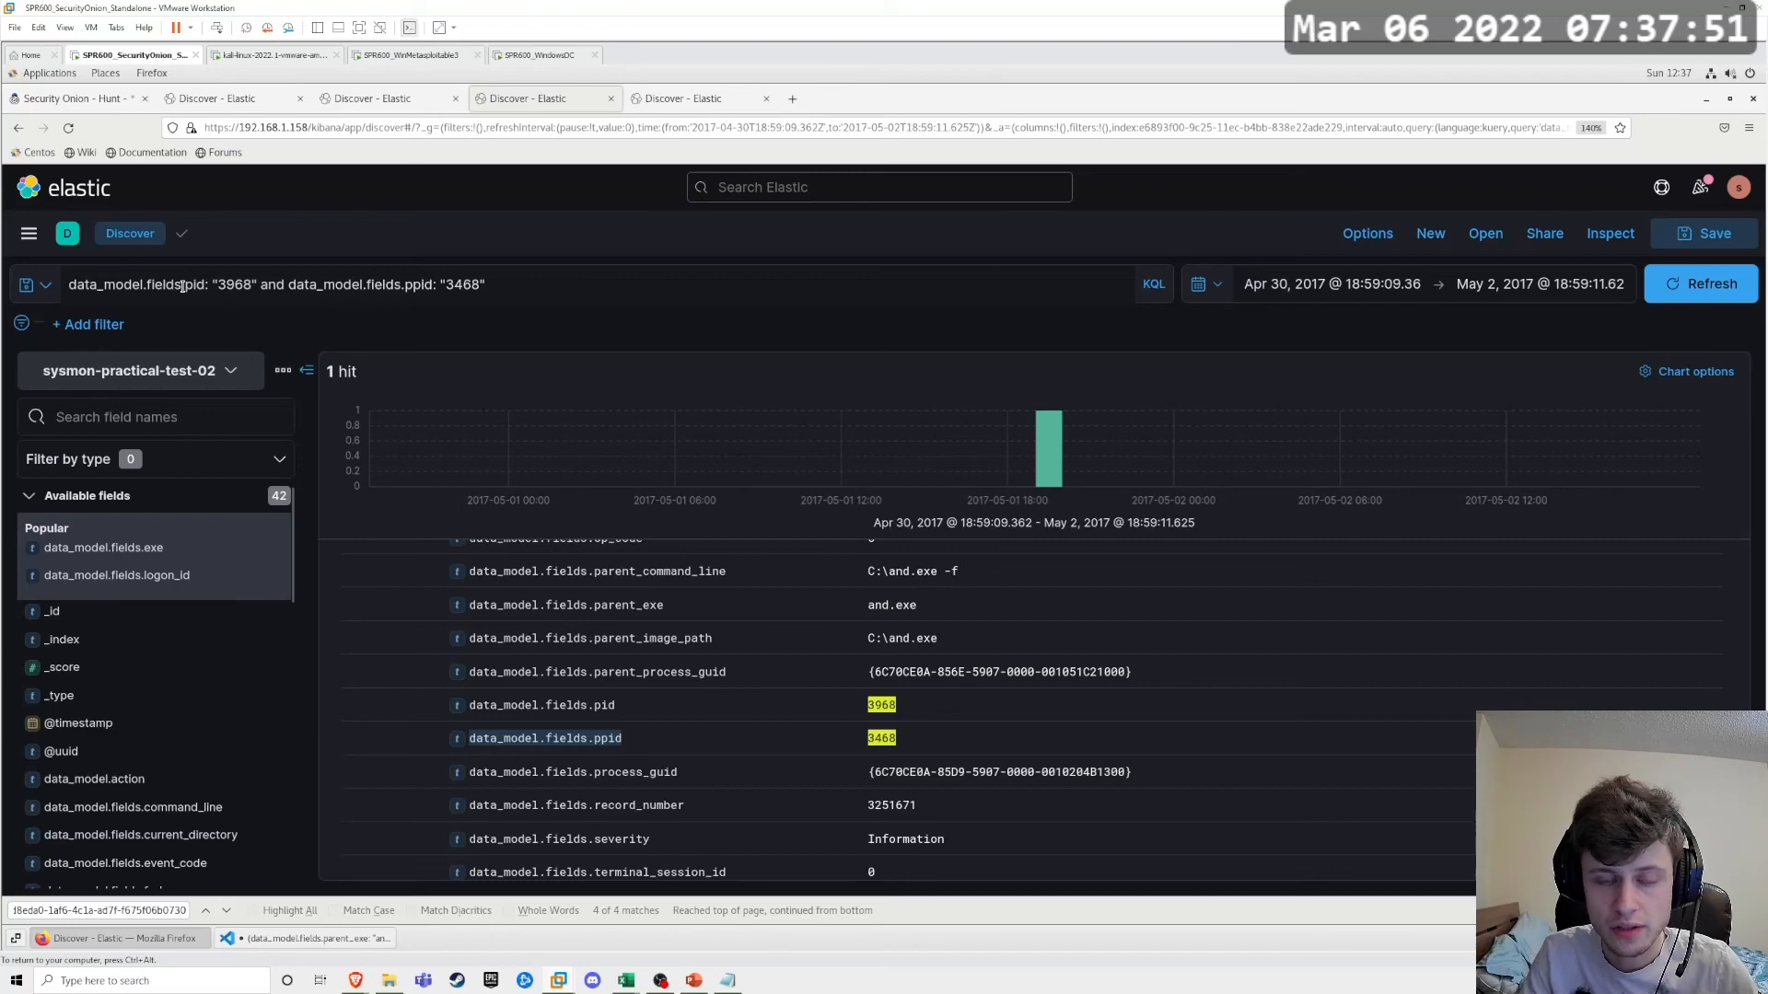
Step: Switch to Visual Studio Code and review the drafted query's parent_exe names, "cmd /c copy" term and C$ share path
click(313, 938)
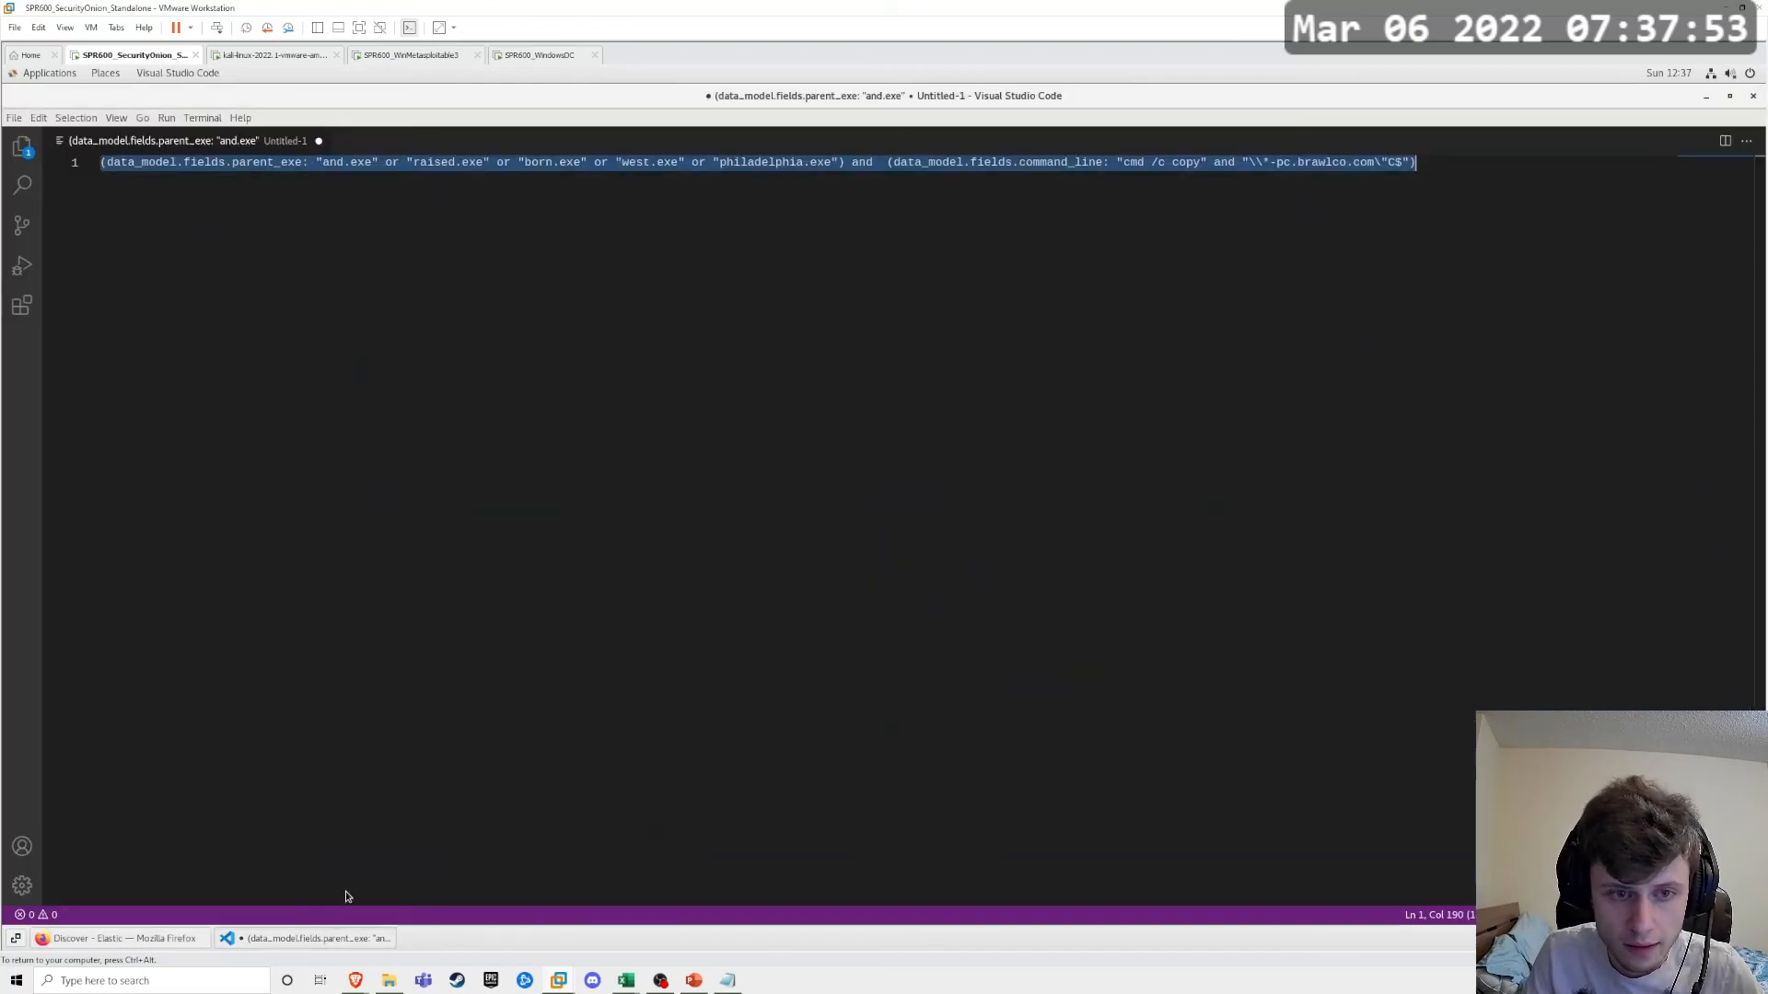
click(1022, 209)
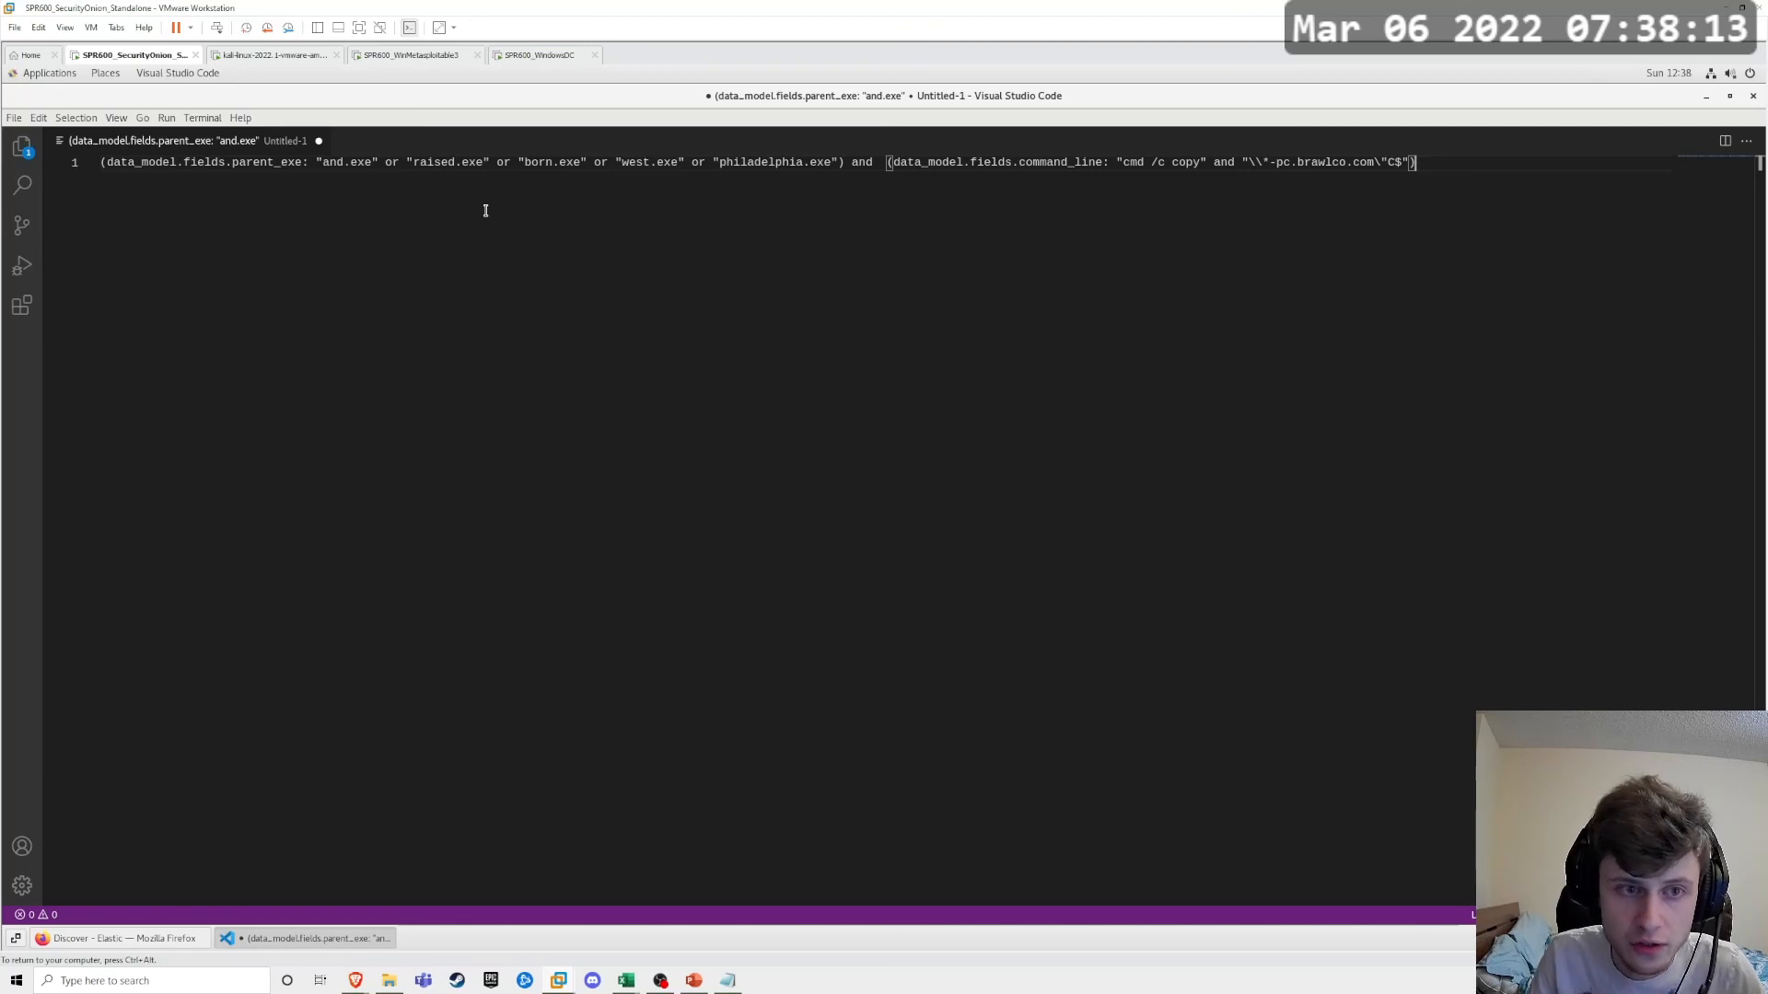
drag(323, 163, 372, 177)
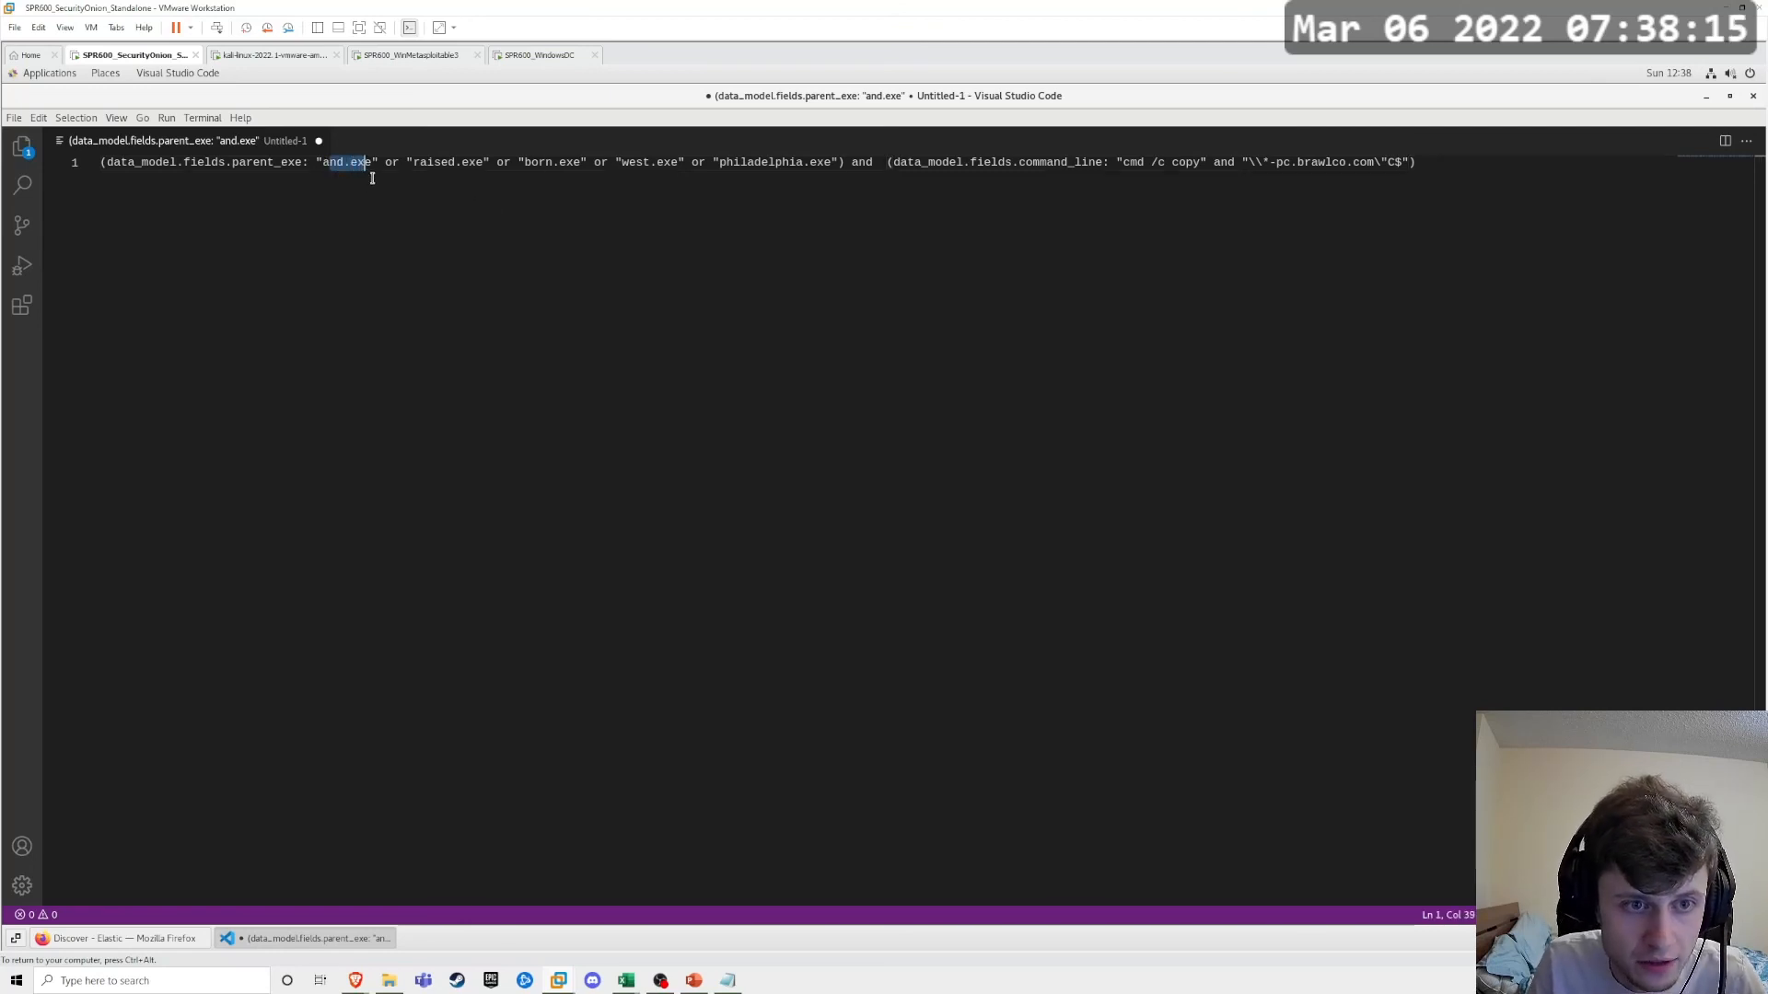
key(End)
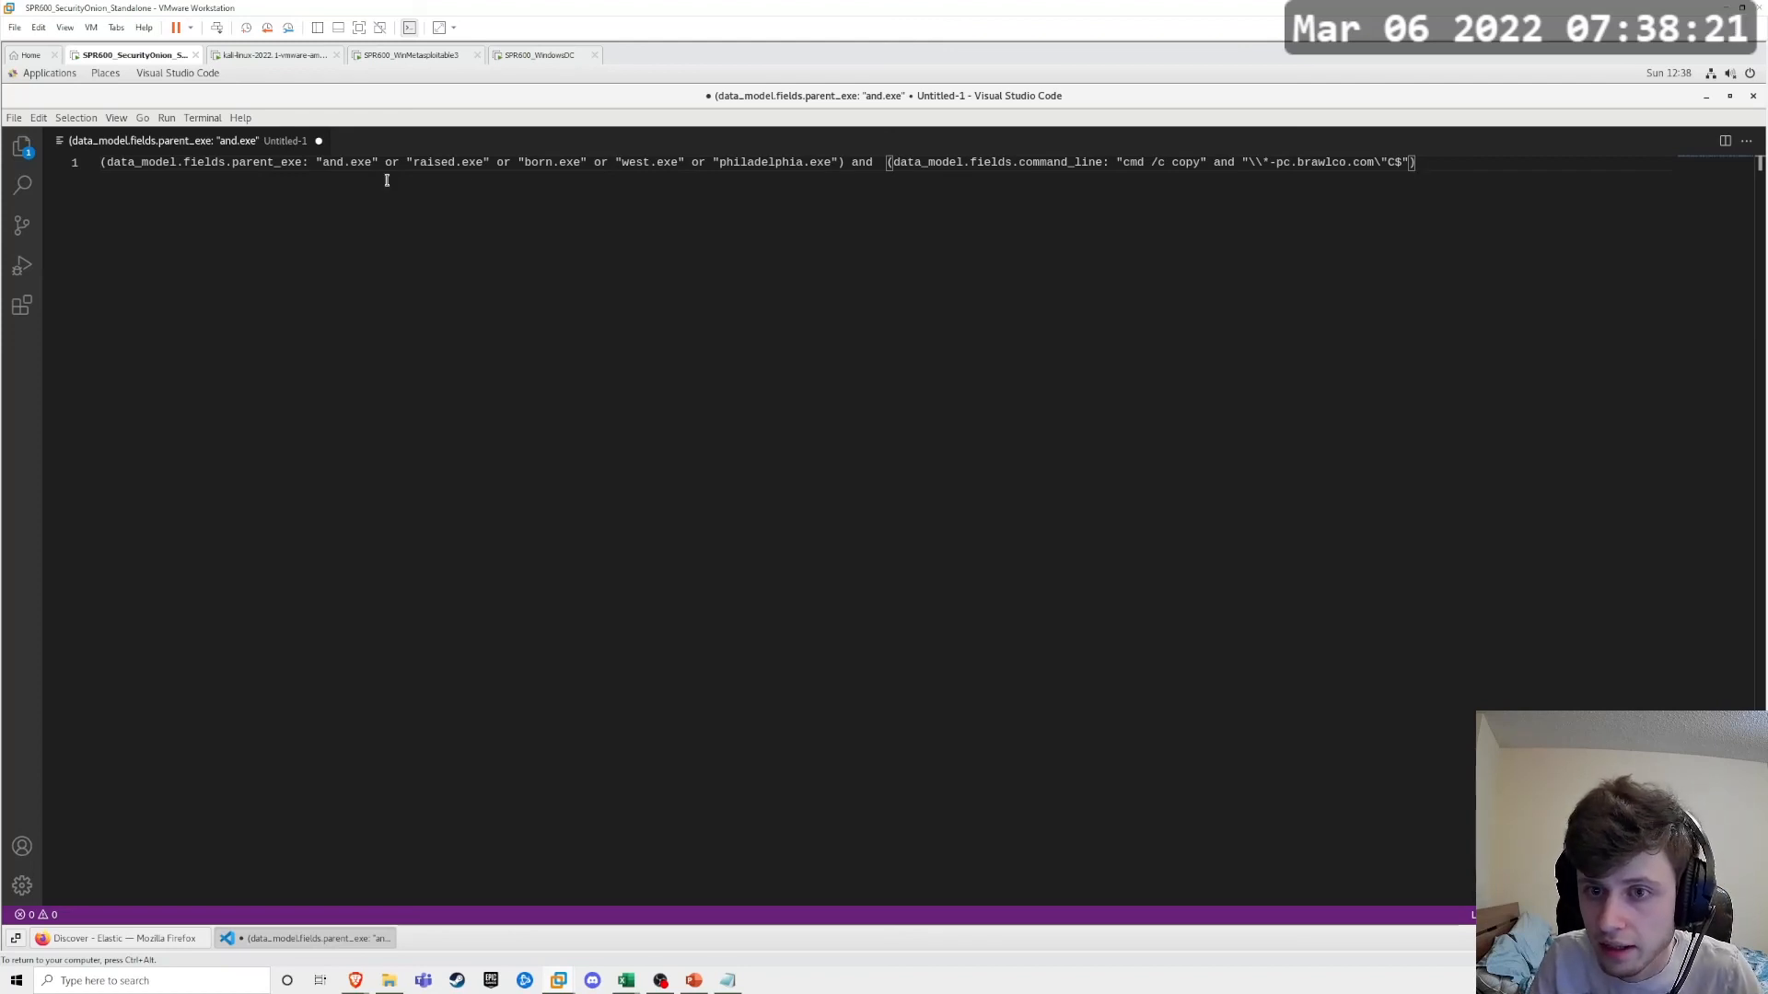
drag(1123, 163, 1200, 165)
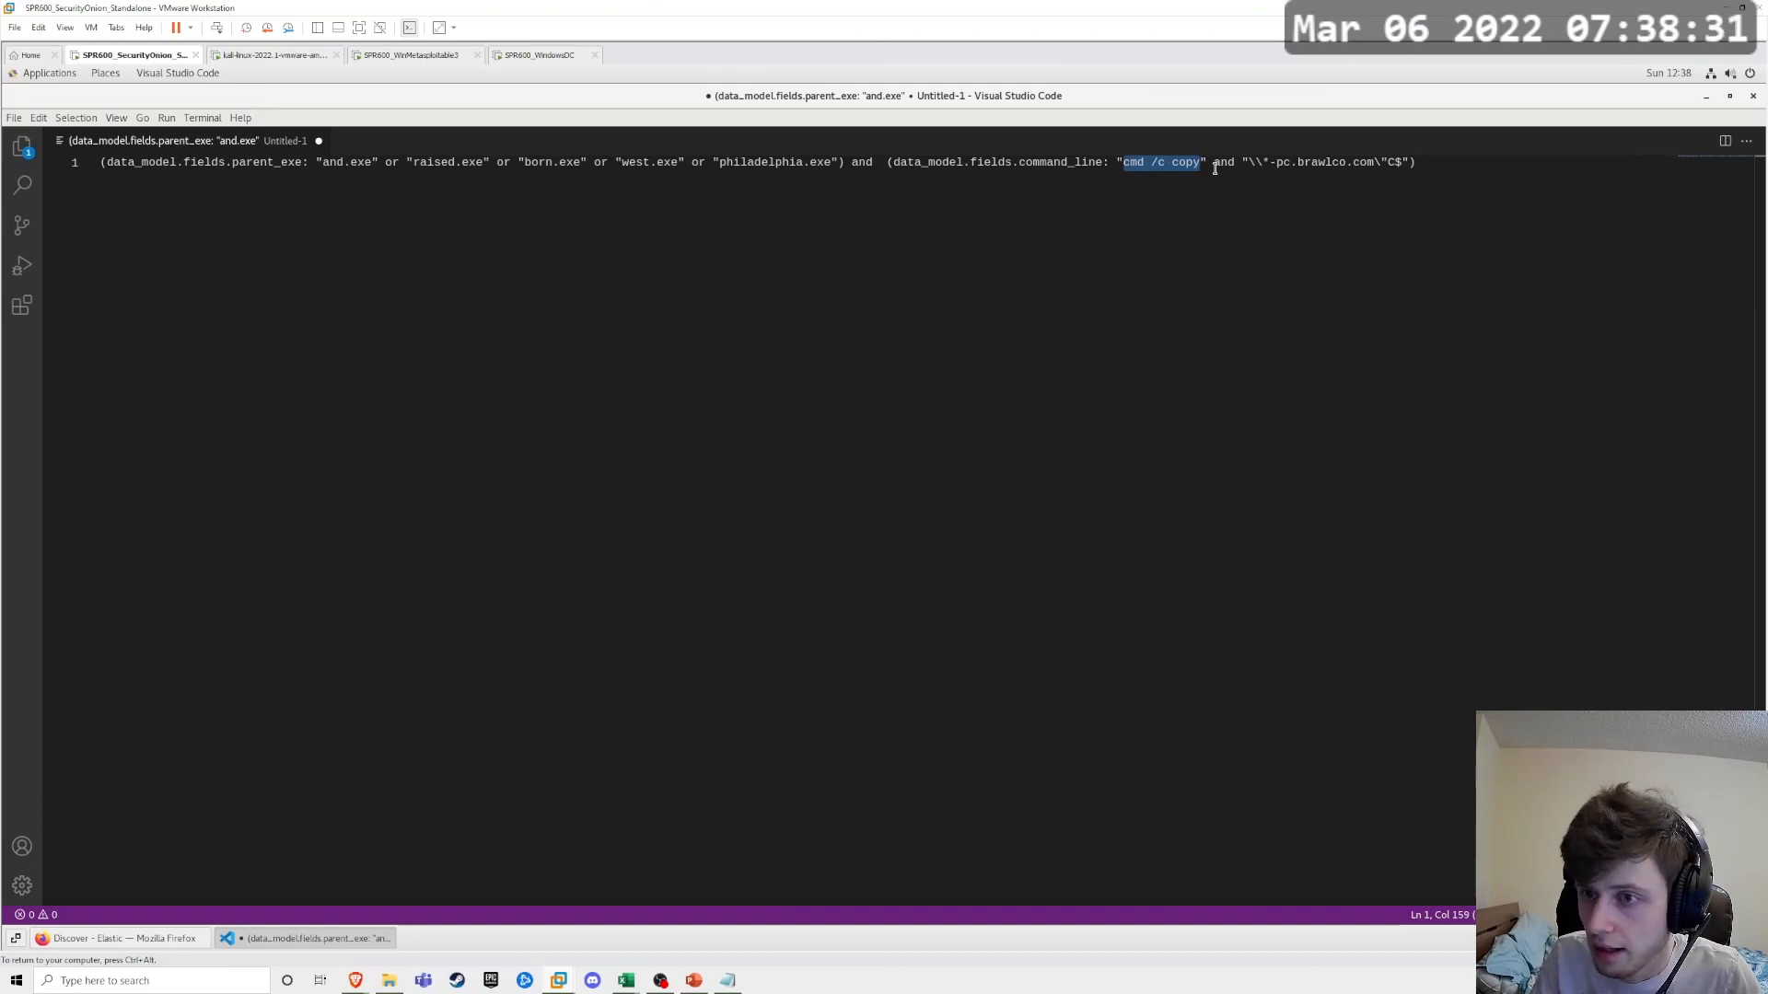
drag(1250, 163, 1401, 163)
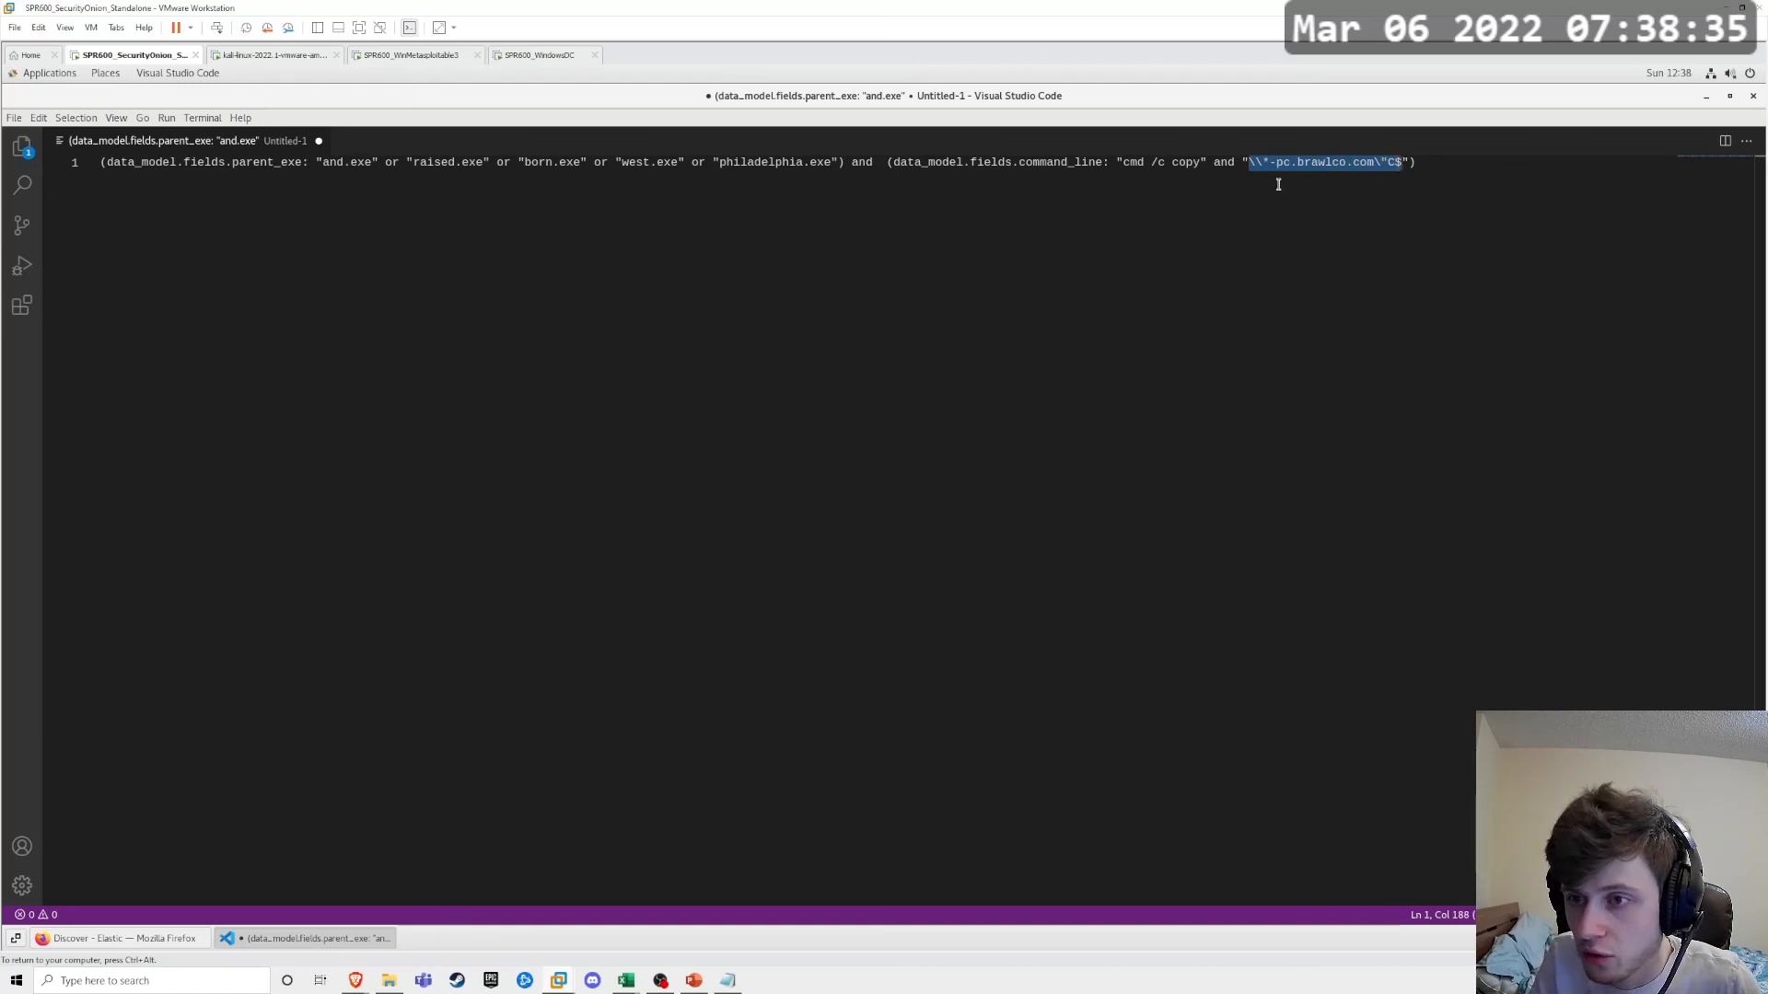